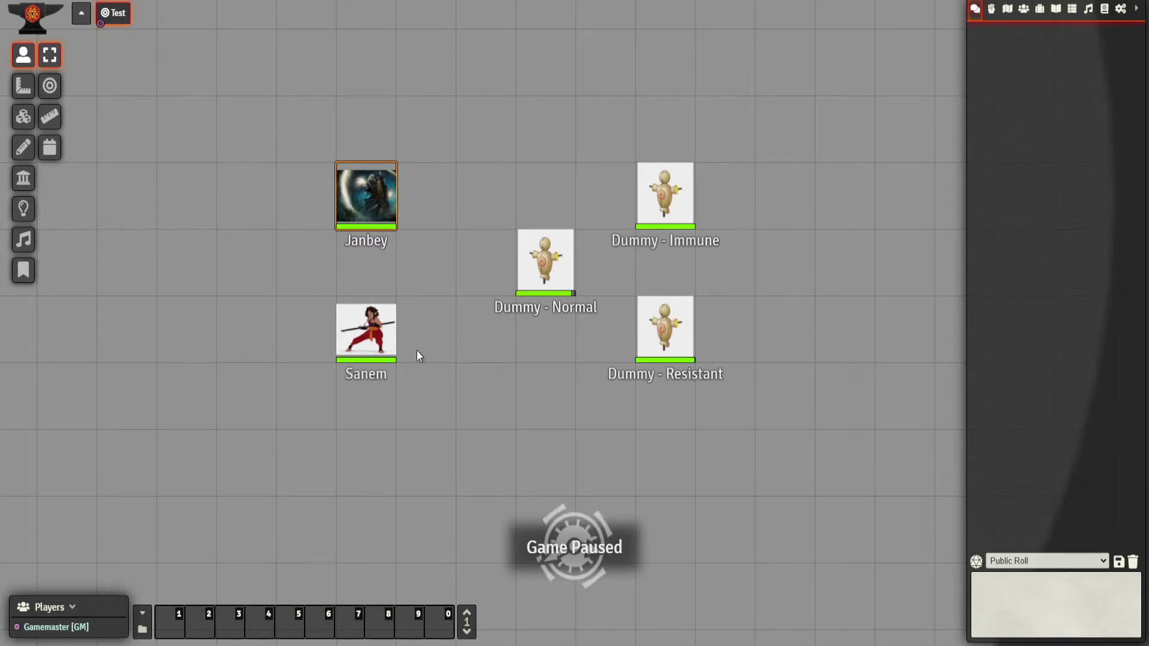
# View the Blinded entry in the Conditions (D&D5e) journal compendium, then close the entry and the compendium
pyautogui.click(1039, 11)
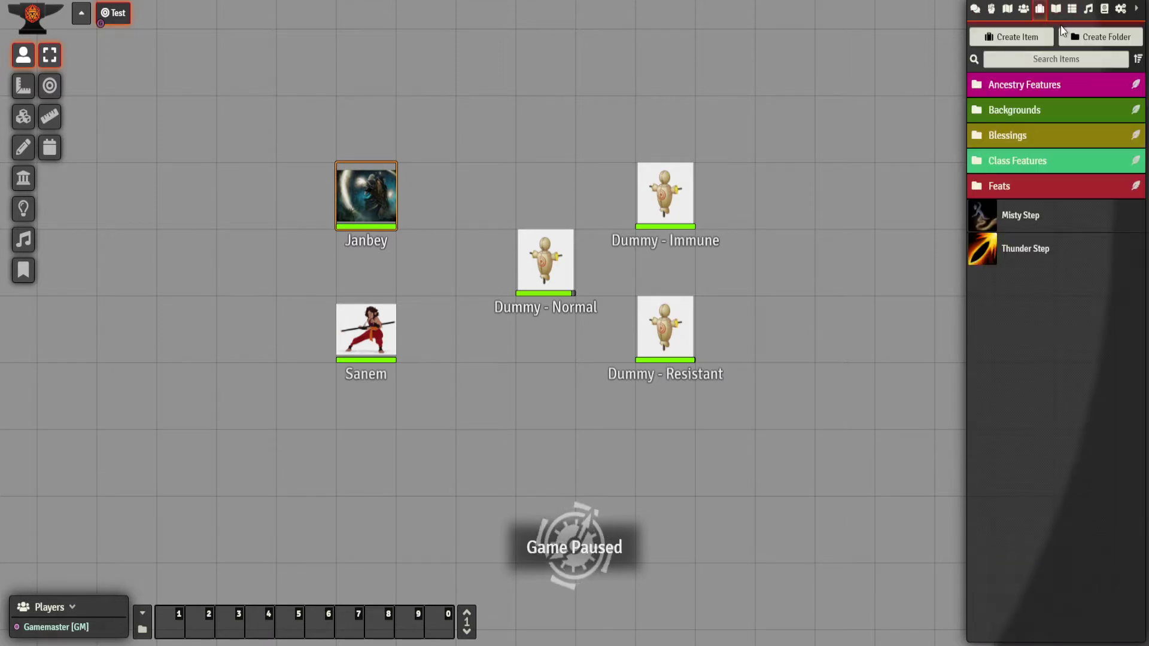
pyautogui.click(1055, 9)
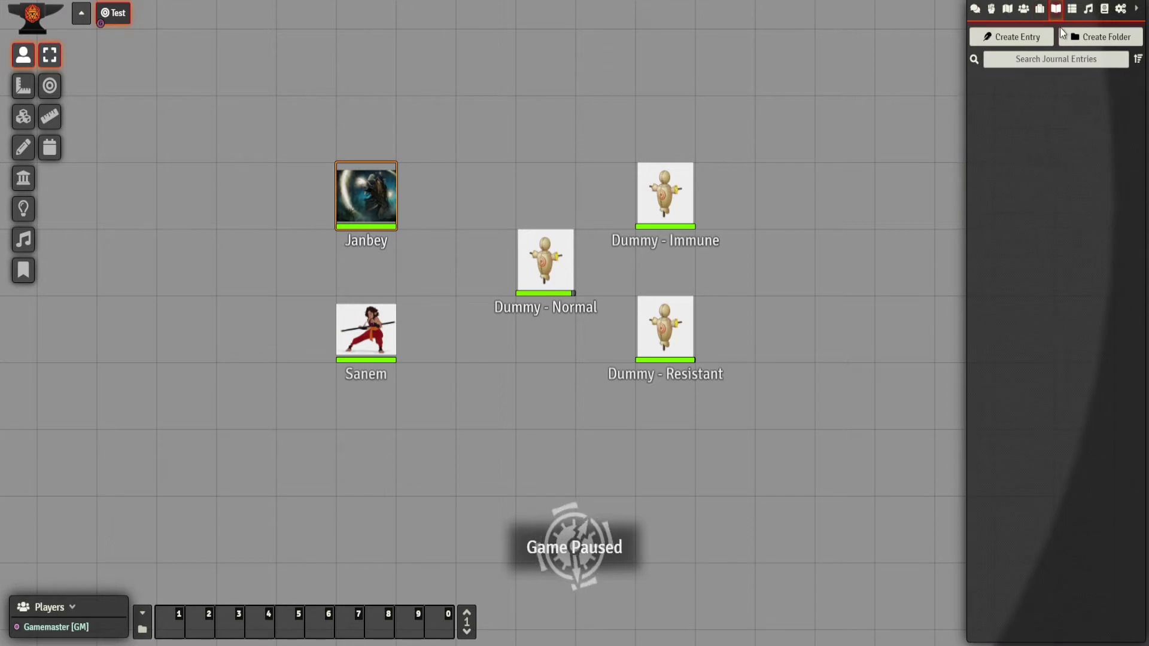
pyautogui.click(1103, 9)
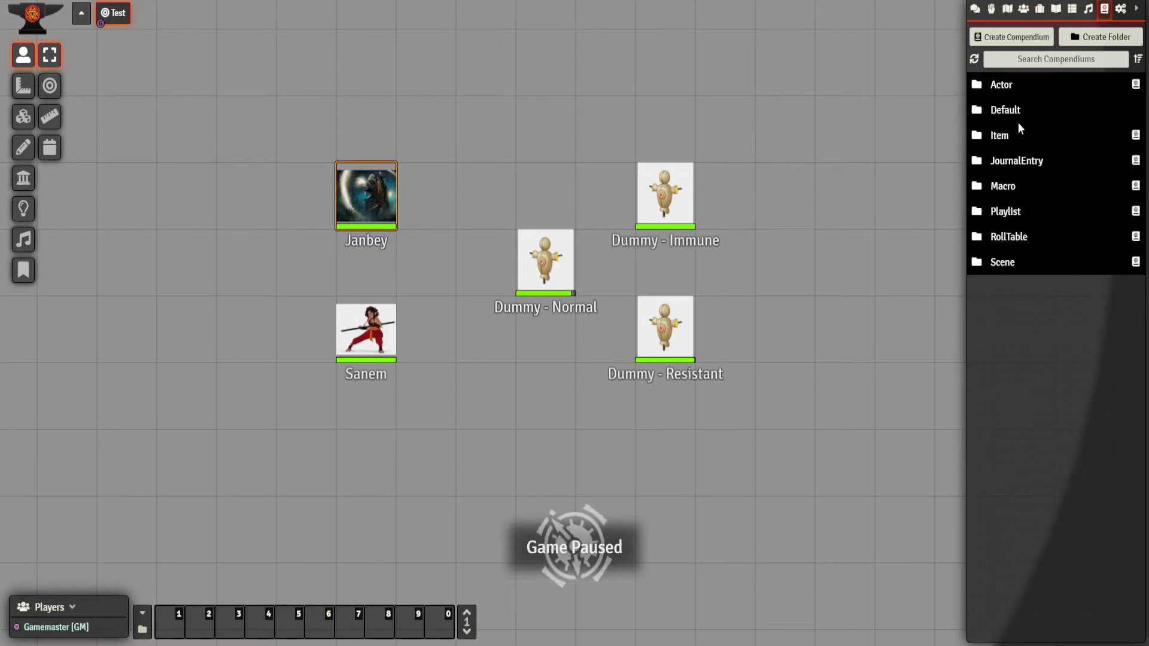
pyautogui.click(1015, 169)
pyautogui.click(1024, 189)
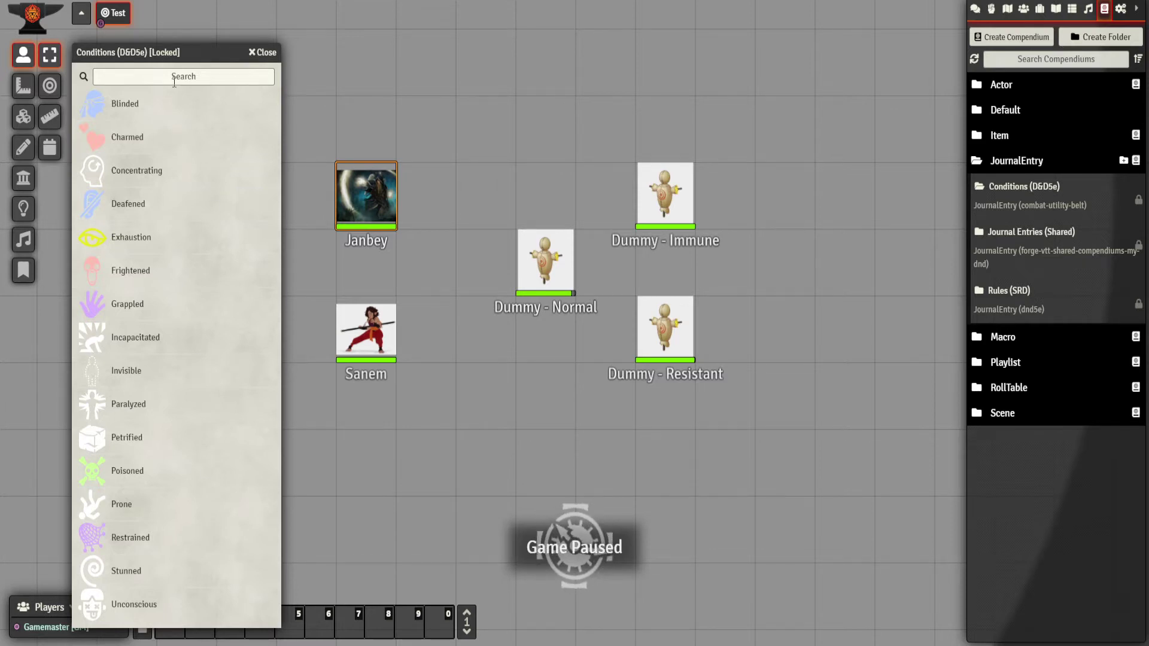
pyautogui.click(128, 106)
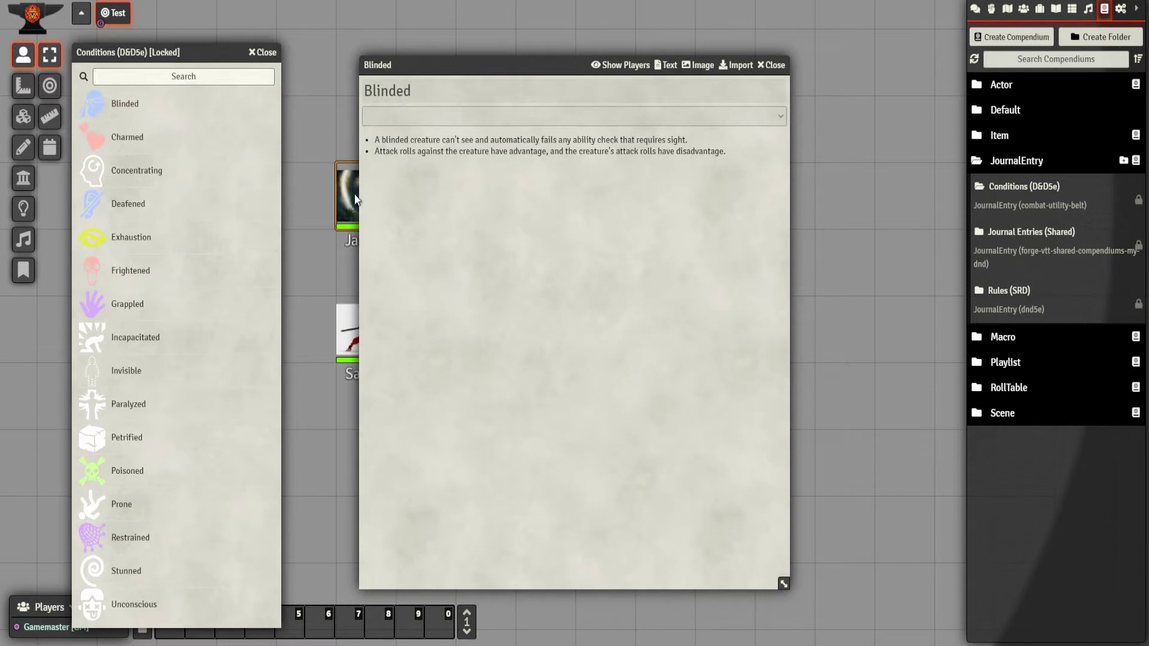
pyautogui.click(770, 64)
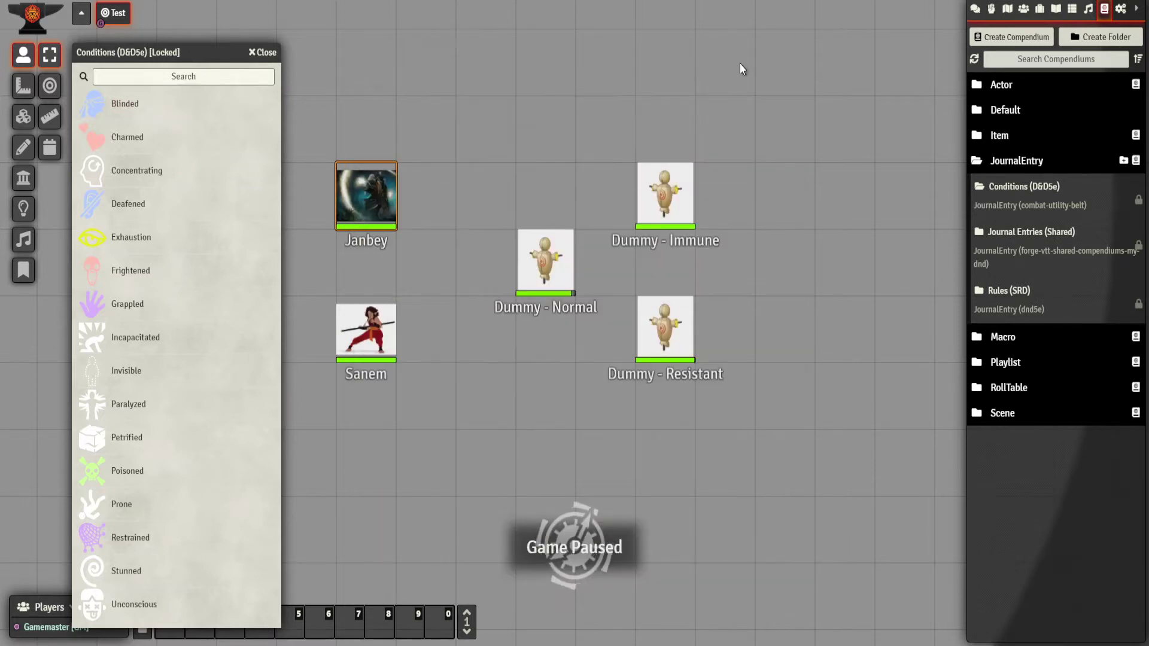
pyautogui.click(267, 54)
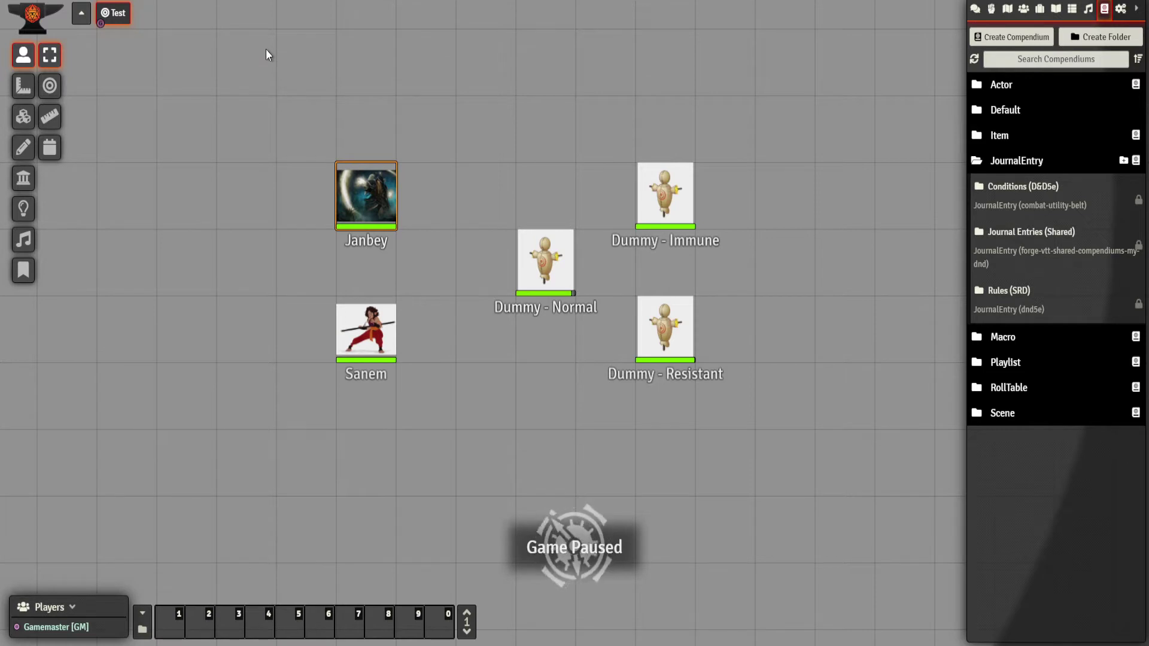
# Reopen the Conditions (D&D5e) compendium, read the Charmed entry, and close both windows
pyautogui.click(1025, 191)
pyautogui.click(142, 142)
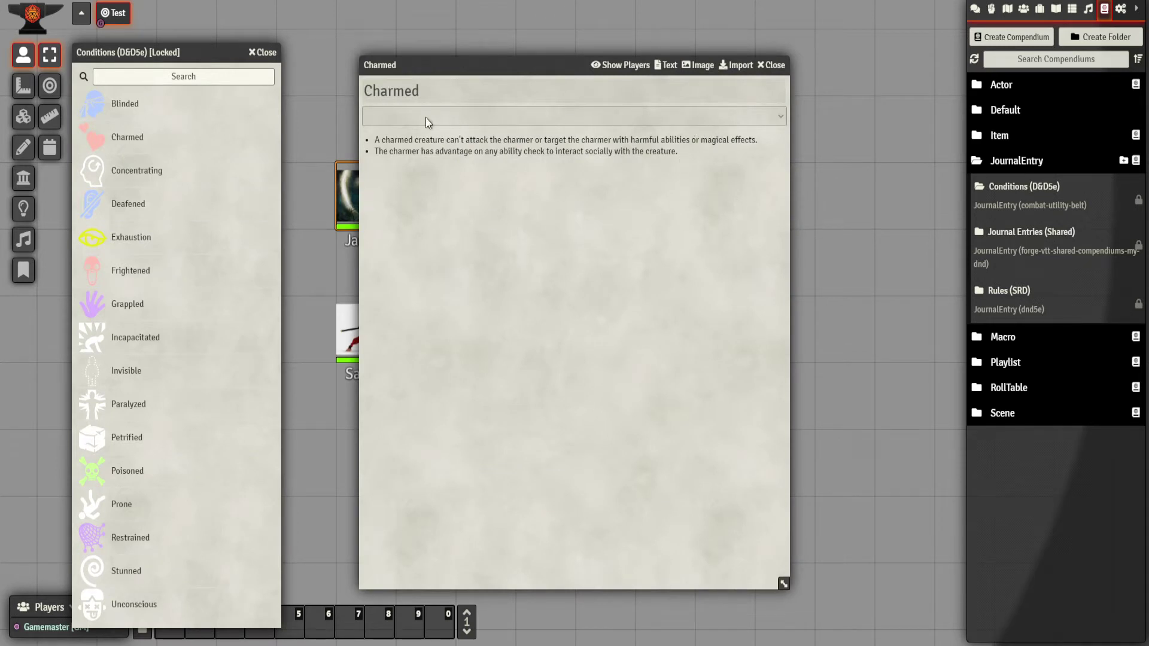
pyautogui.click(772, 66)
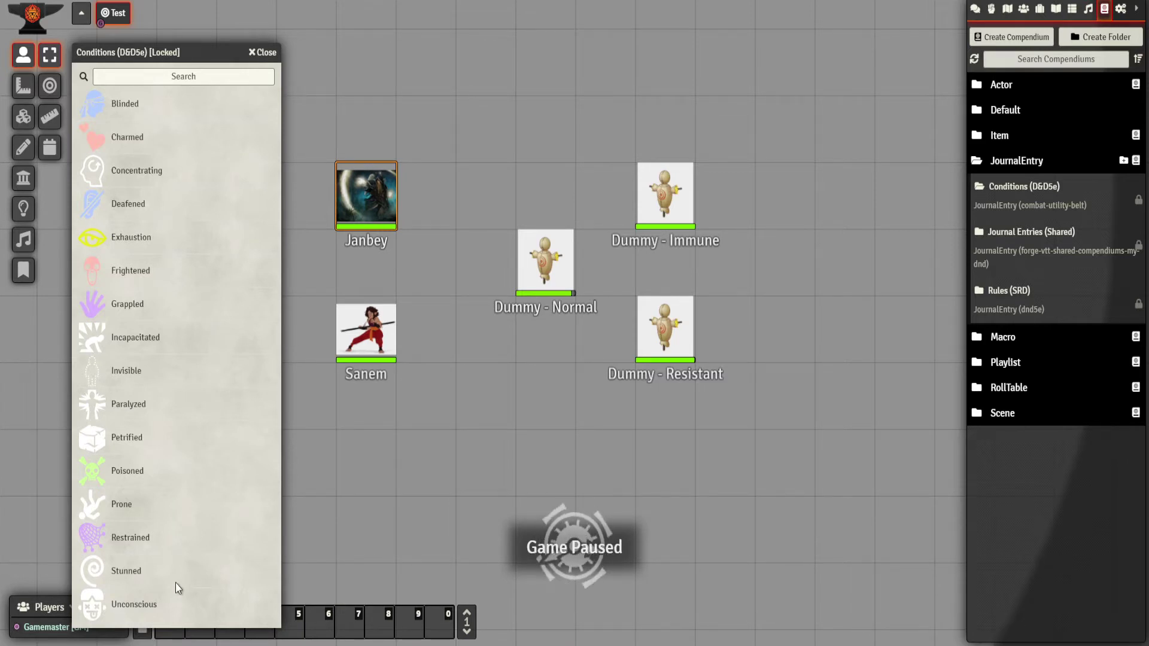
pyautogui.click(264, 52)
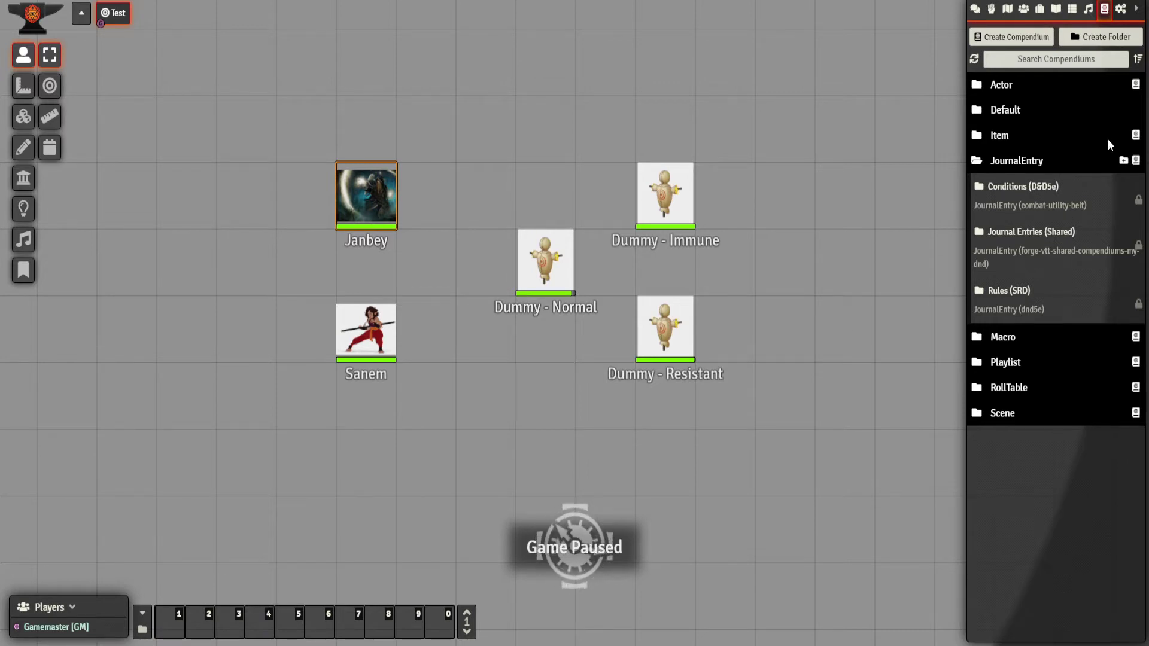
# Open Combat Utility Belt's Condition Lab and examine the whole System - Default condition mapping, including the empty rows
pyautogui.click(1120, 10)
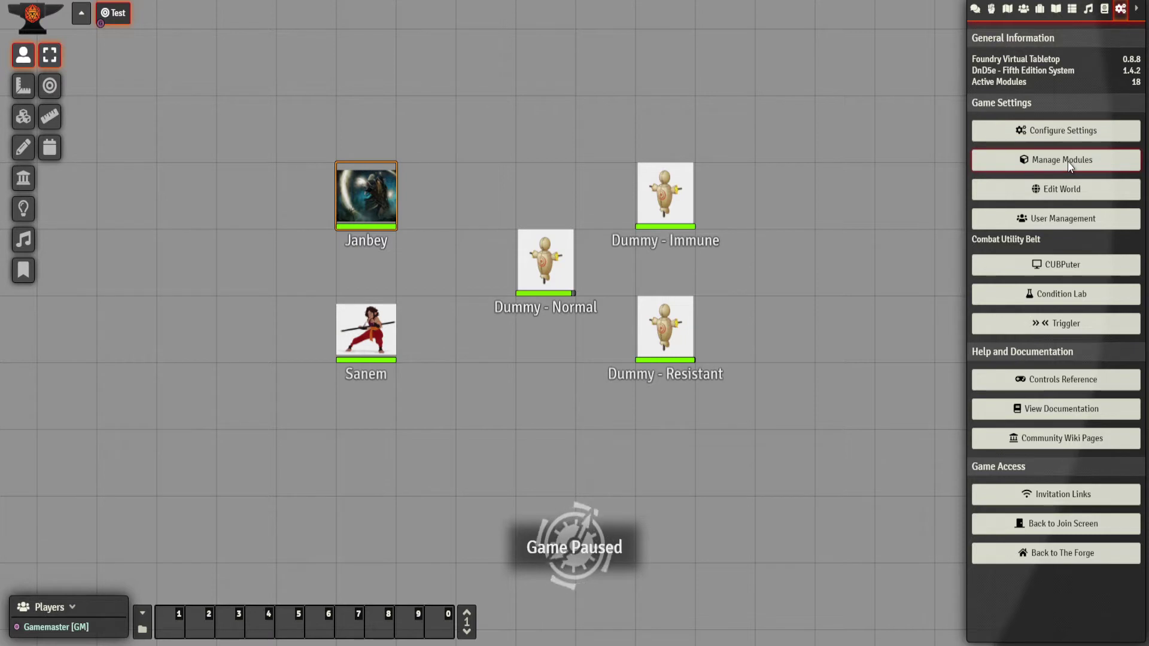
pyautogui.click(1035, 294)
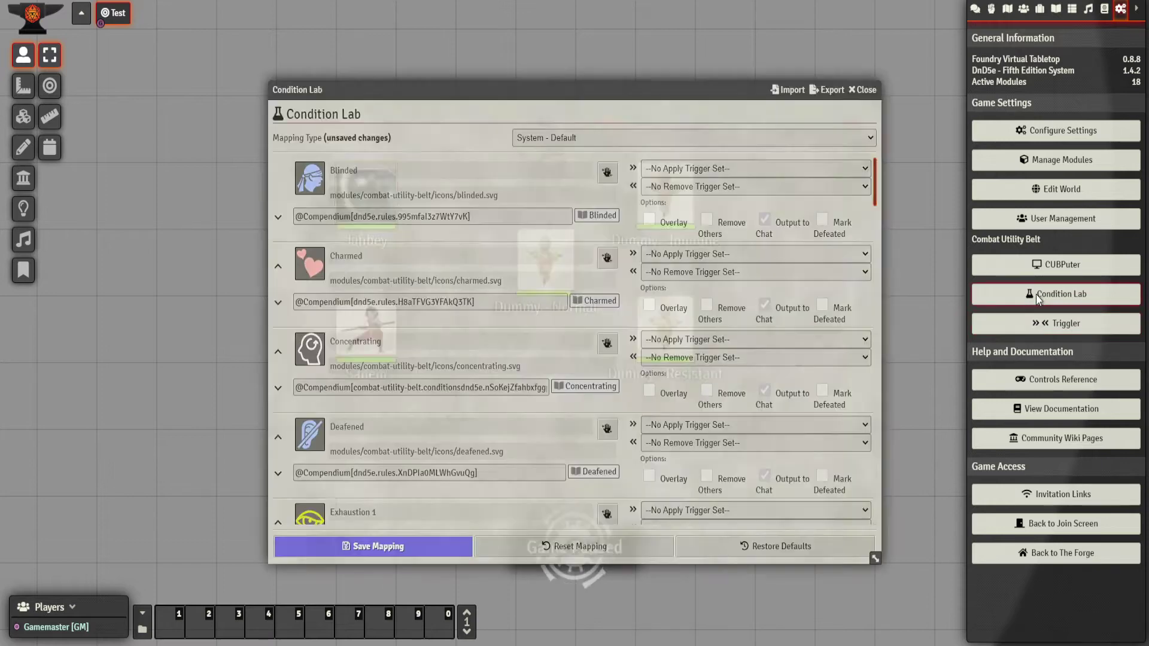
pyautogui.moveTo(502, 92); pyautogui.dragTo(278, 4)
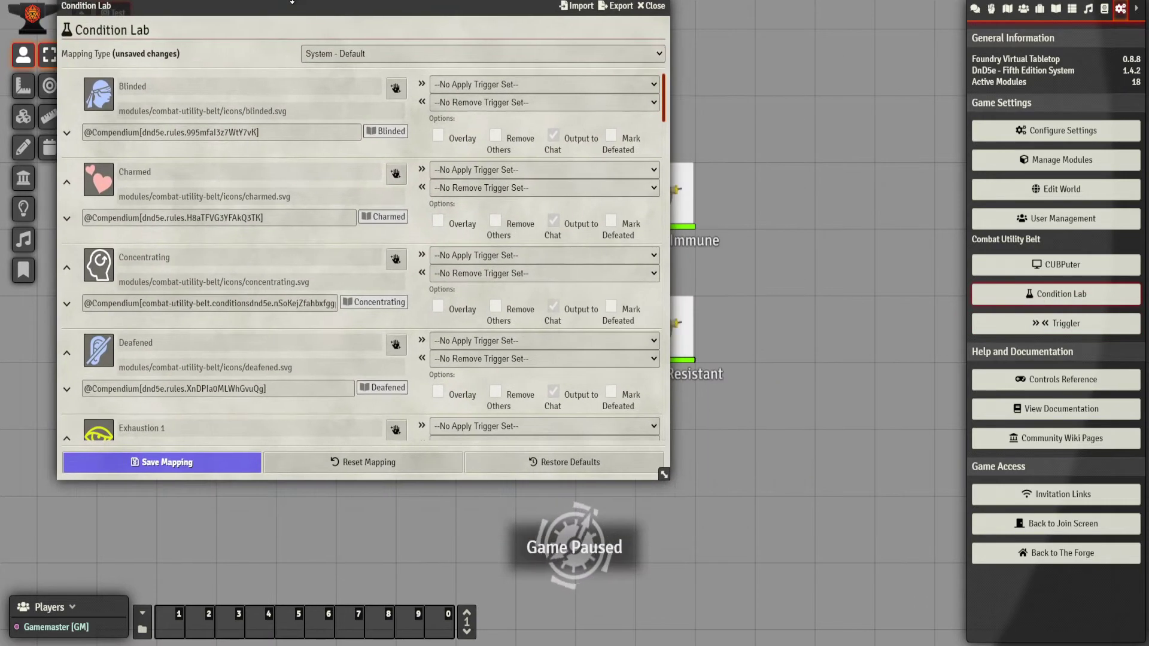
pyautogui.scroll(-5, 324, 292)
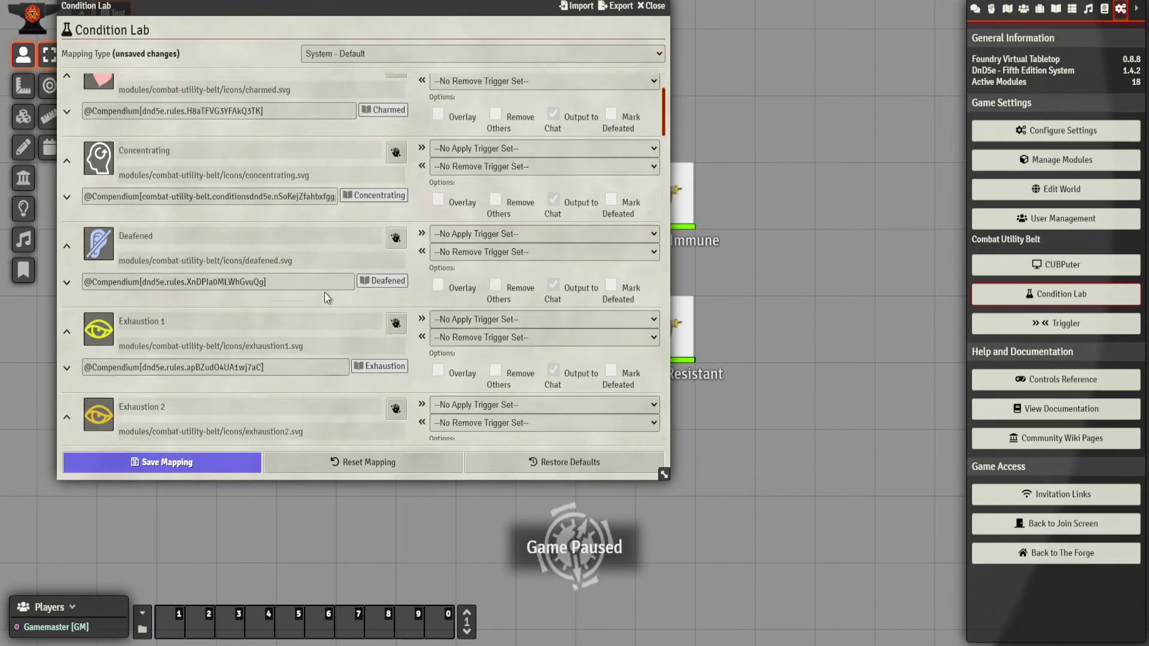
pyautogui.scroll(-8, 325, 292)
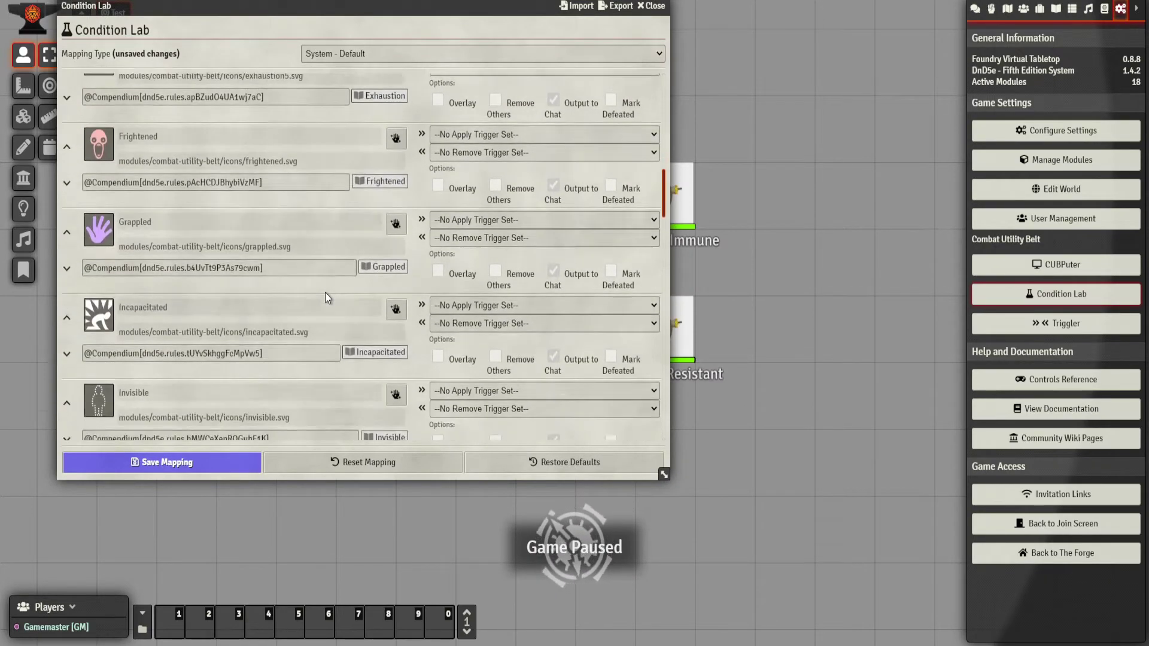
pyautogui.scroll(-7, 326, 291)
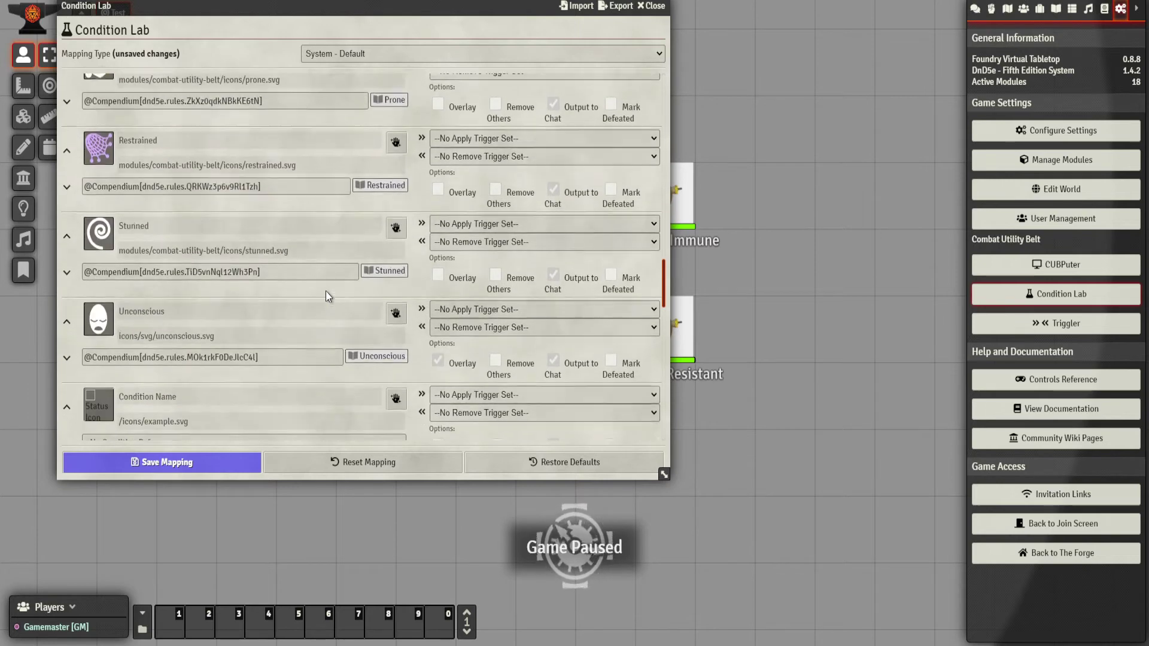
pyautogui.scroll(-6, 324, 295)
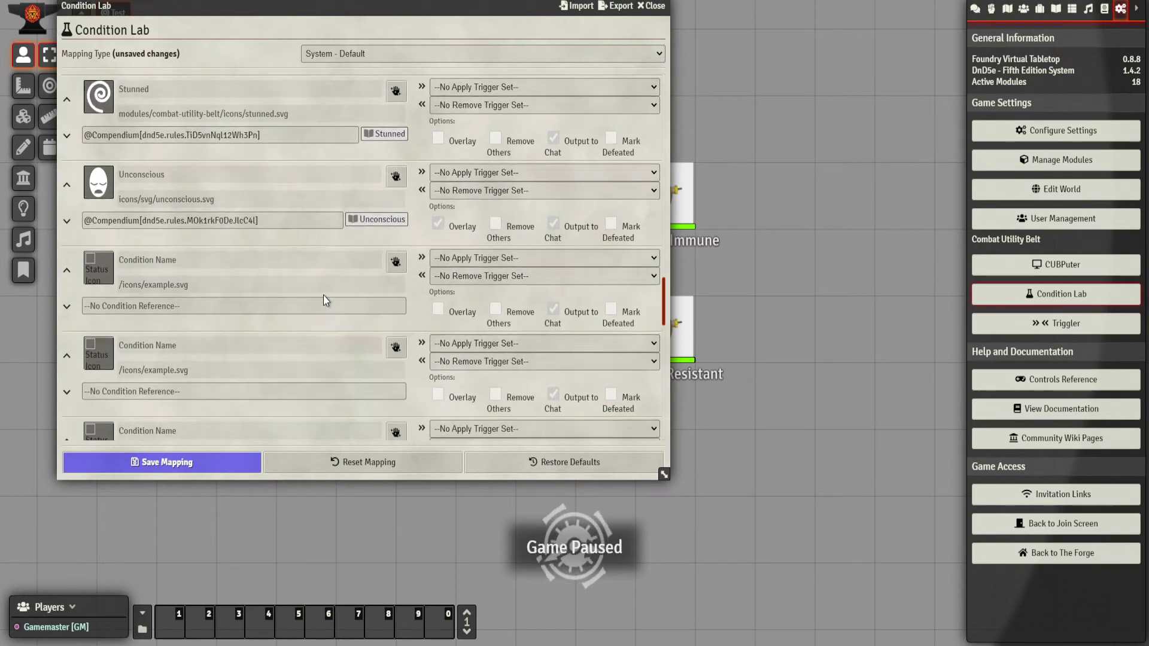
pyautogui.scroll(-2, 323, 296)
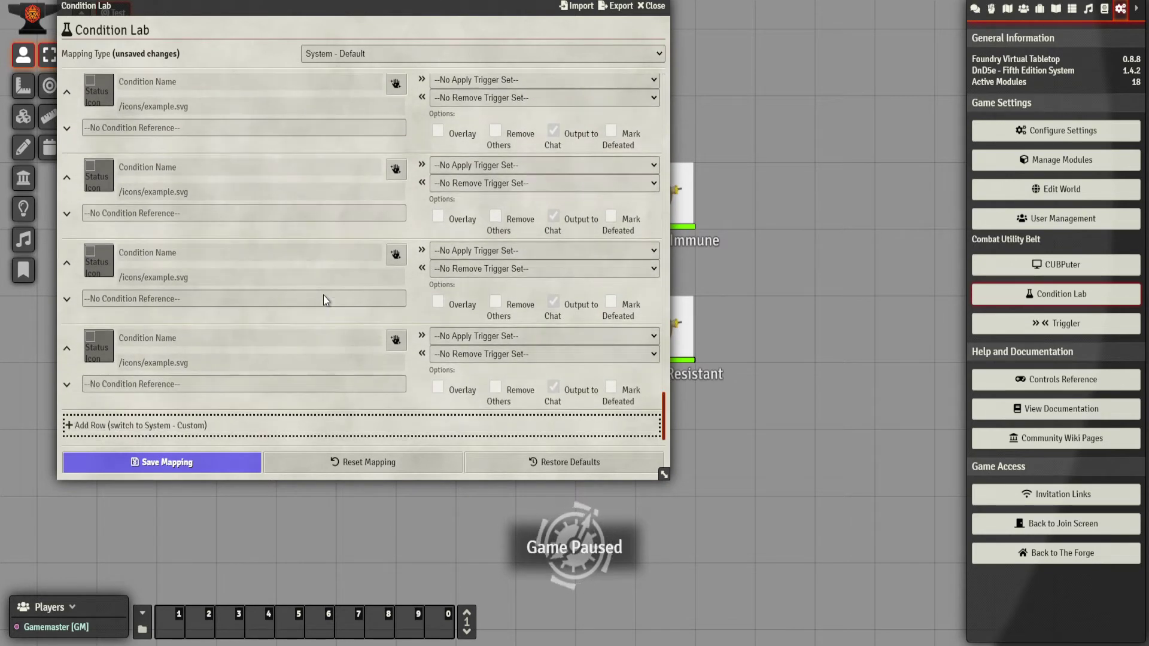
pyautogui.scroll(4, 321, 329)
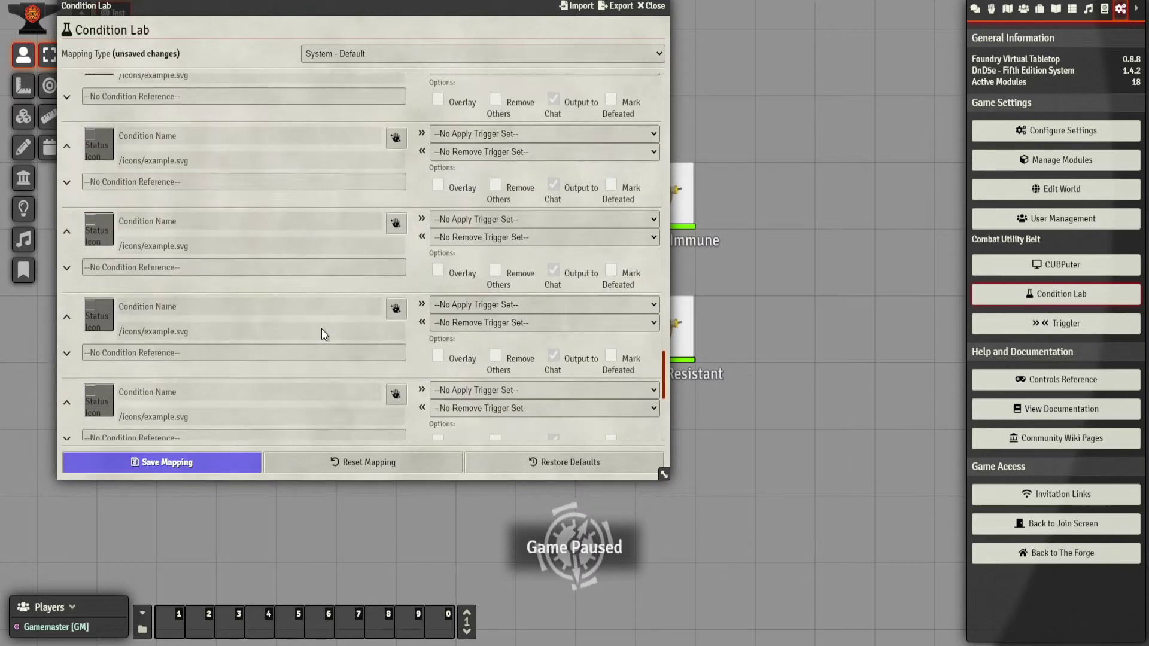
pyautogui.scroll(2, 325, 326)
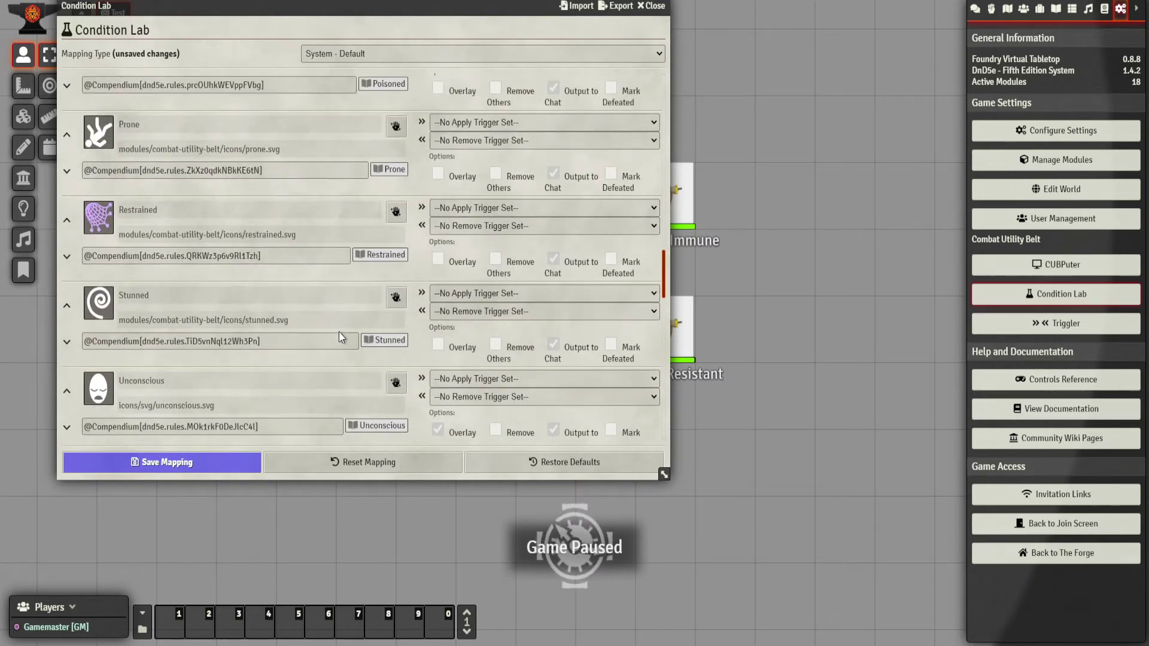
pyautogui.scroll(7, 339, 331)
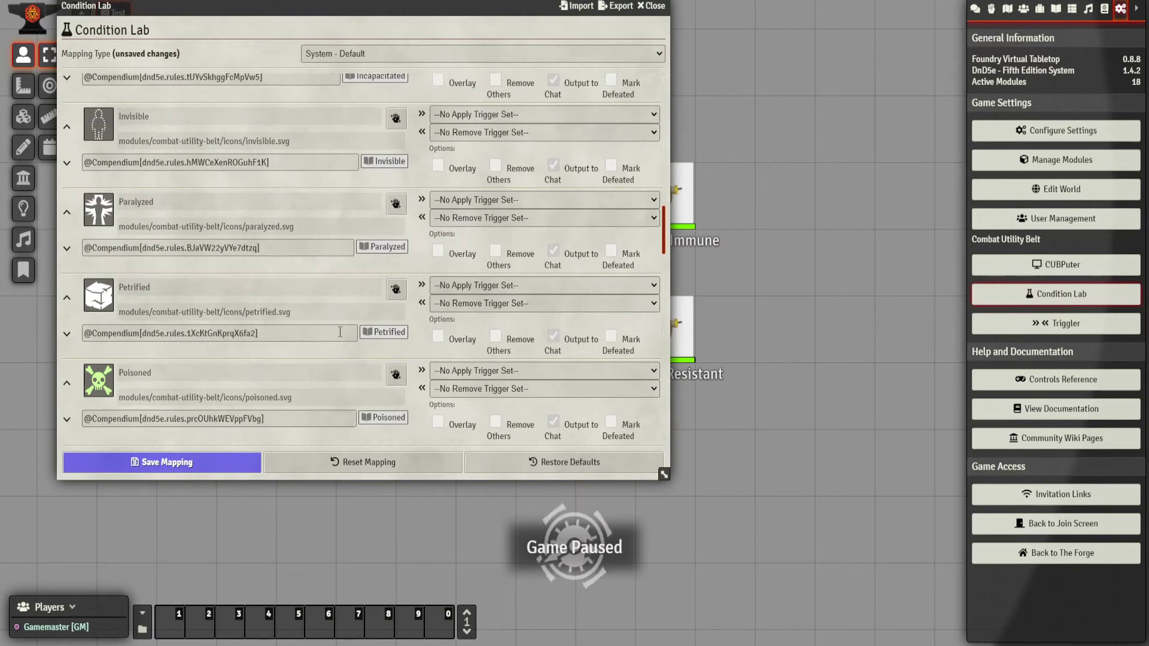
pyautogui.scroll(10, 339, 331)
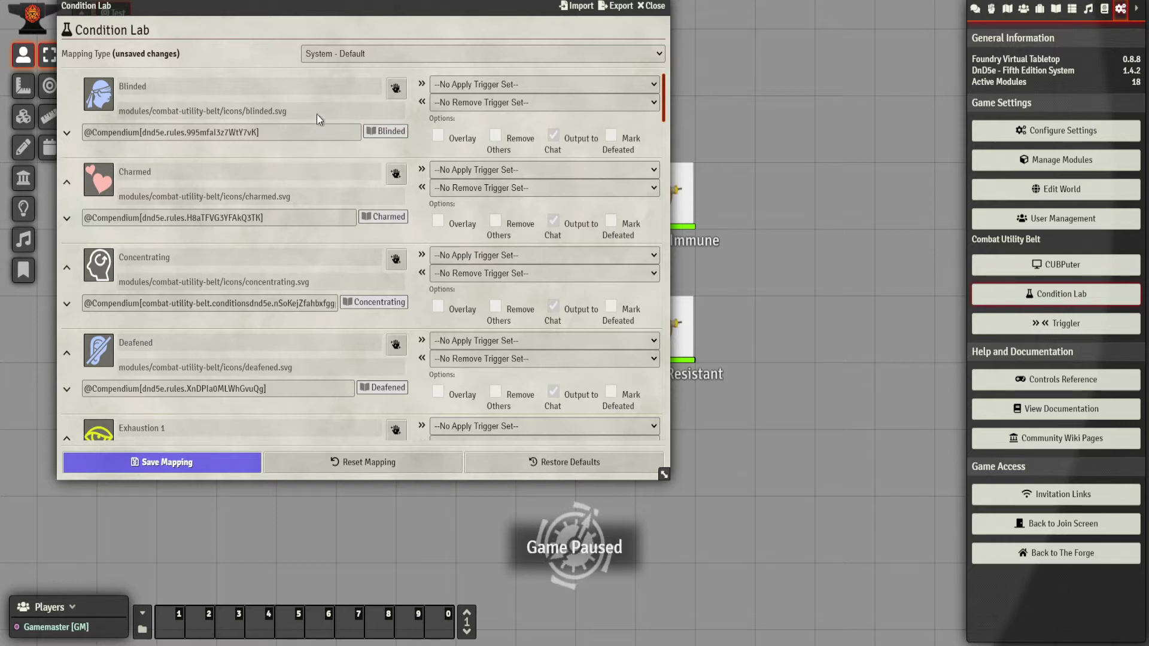
# Read the rules entry linked to the Blinded condition, close it, and review the remaining condition mappings down to Restrained
pyautogui.click(390, 130)
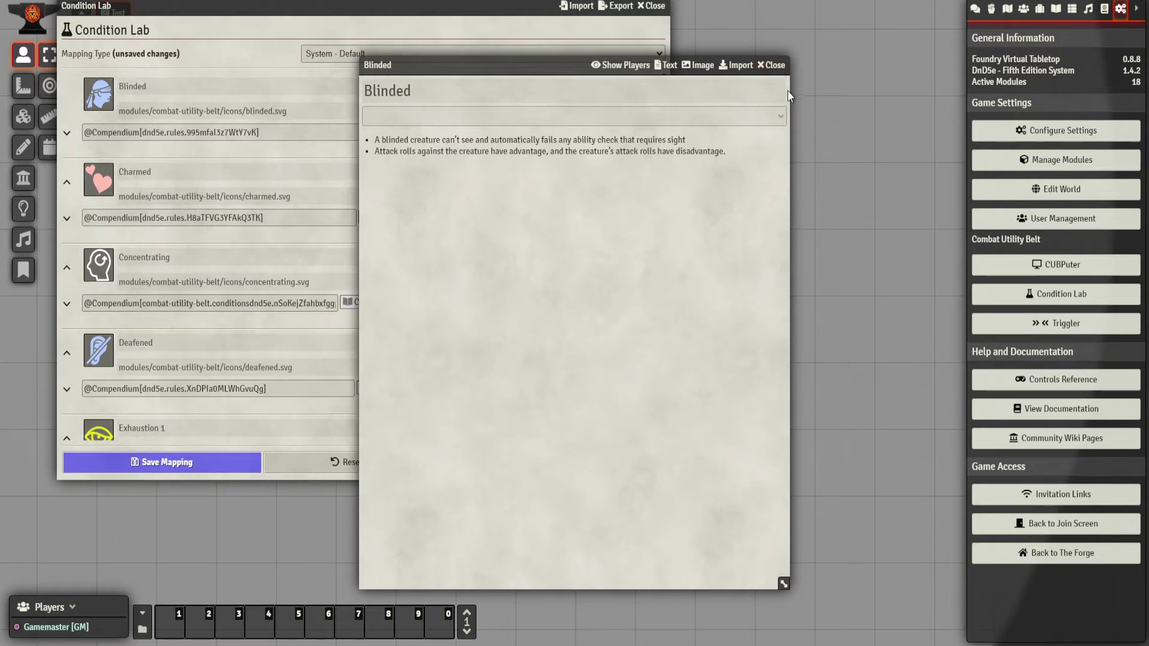
pyautogui.click(772, 64)
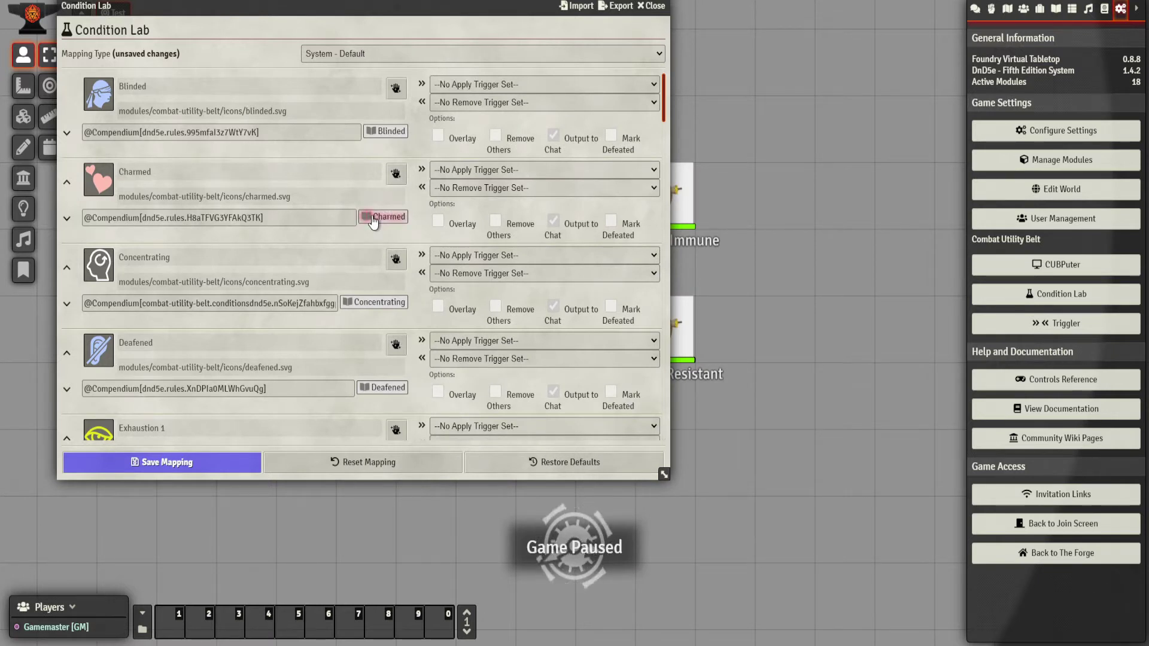
pyautogui.scroll(-3, 372, 221)
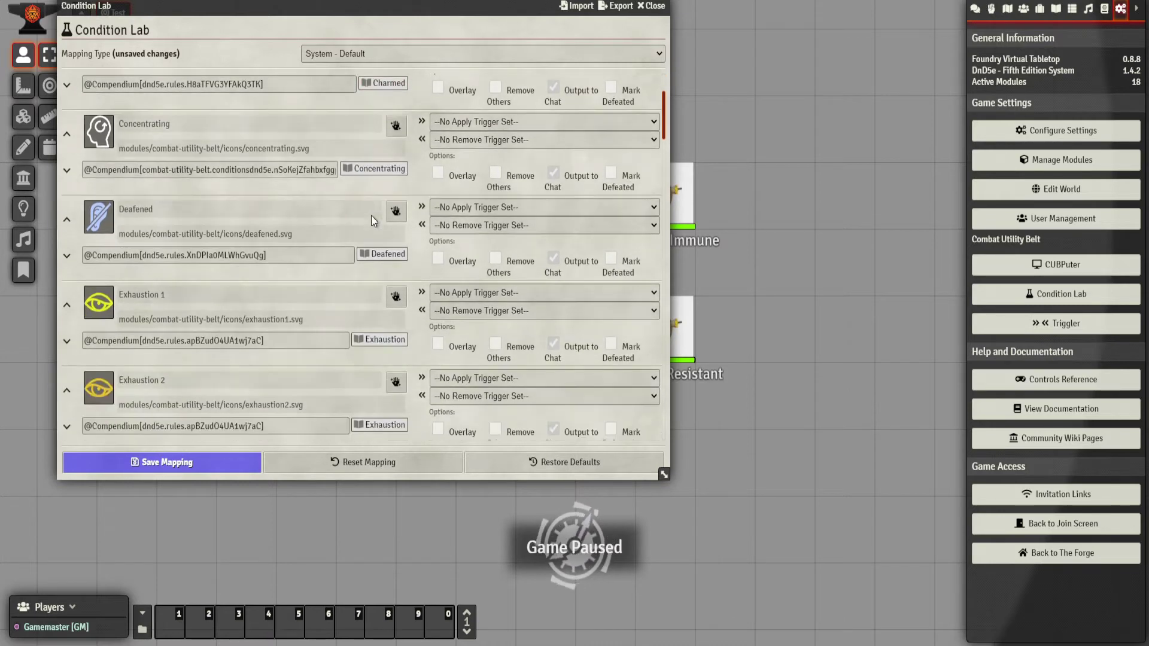
pyautogui.scroll(-2, 371, 221)
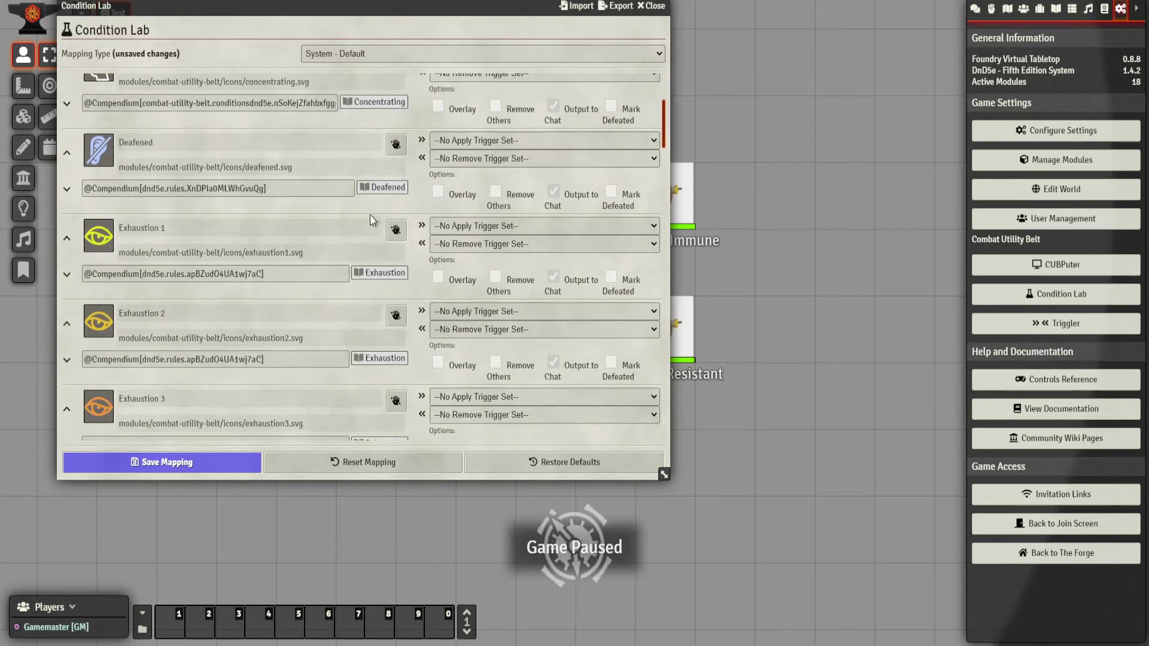
pyautogui.scroll(-5, 369, 216)
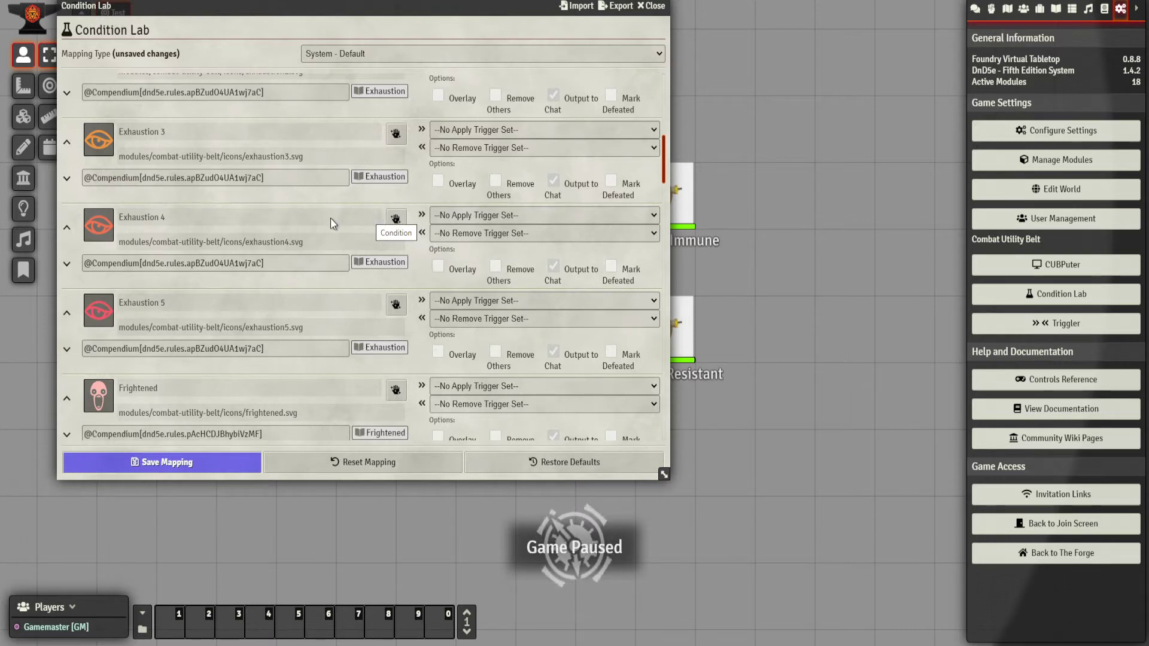
pyautogui.scroll(-3, 330, 217)
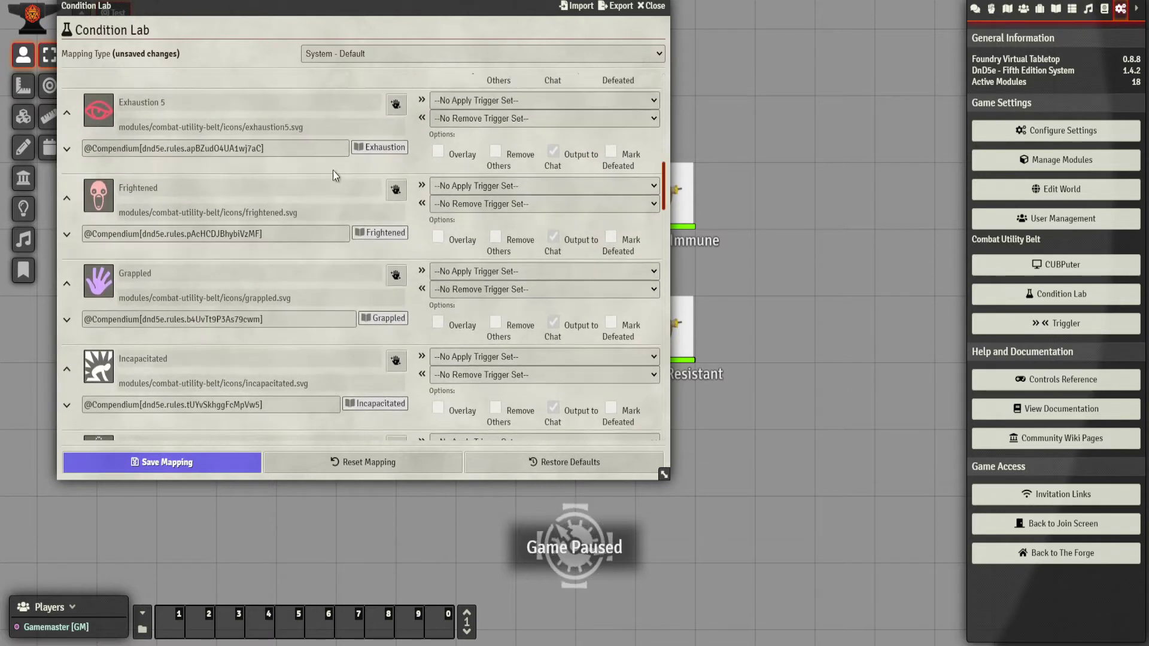
pyautogui.scroll(-3, 304, 225)
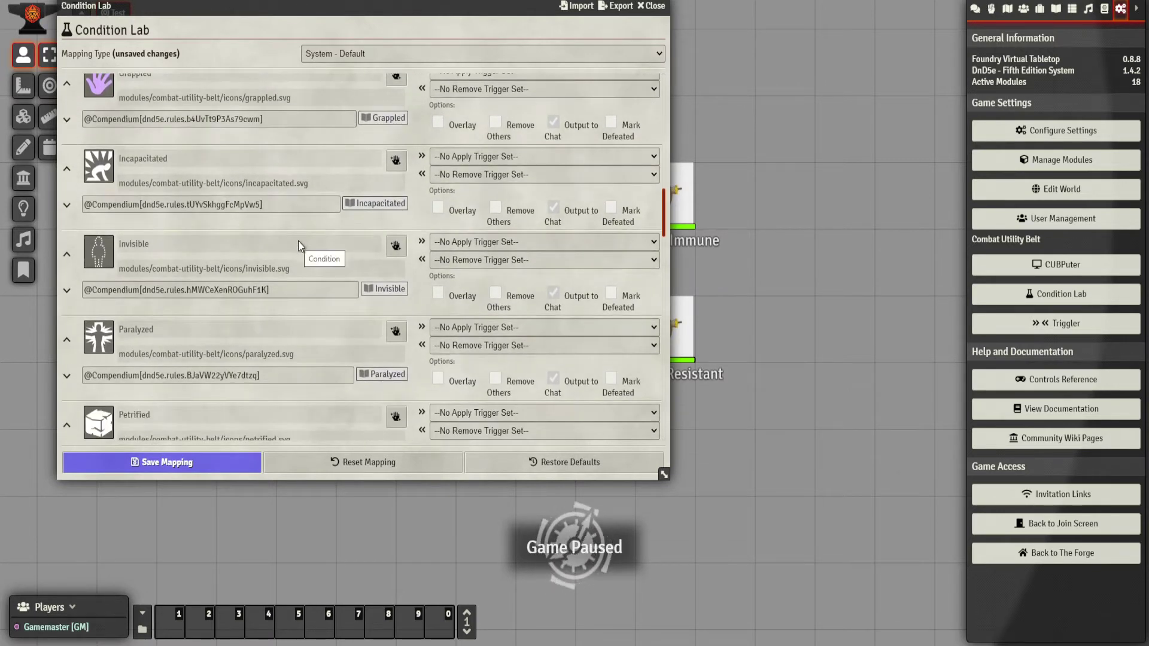
pyautogui.scroll(-3, 298, 240)
pyautogui.scroll(-2, 296, 243)
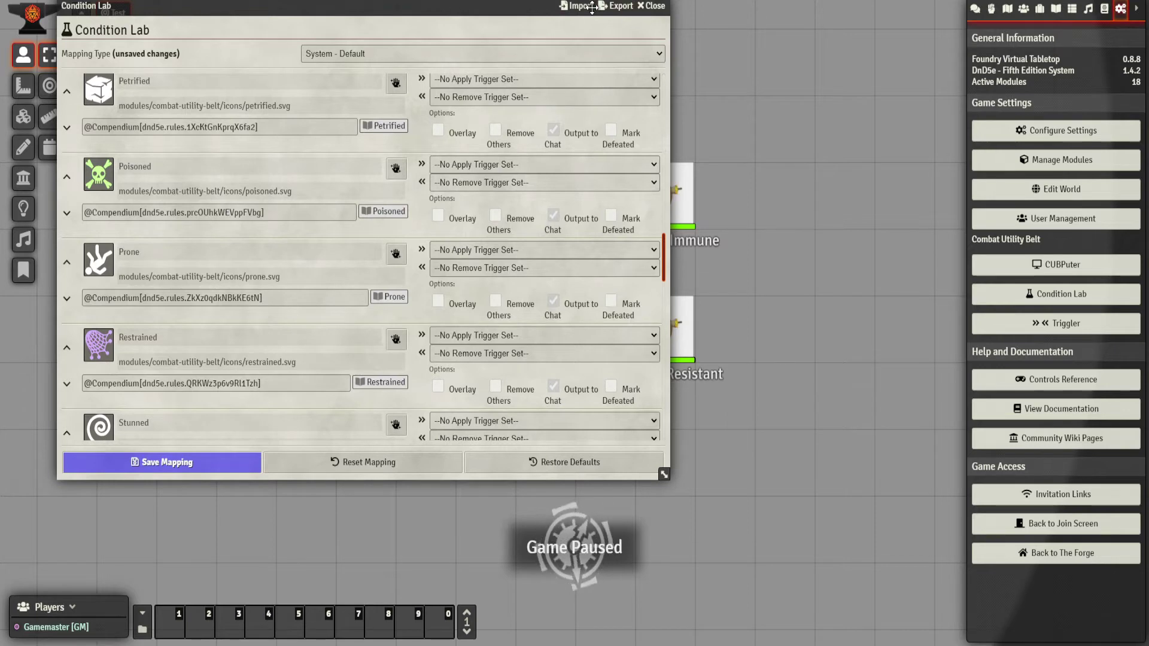
# Import cub-dnd5e-condition-map.json from the Downloads folder into the Condition Lab as the condition map
pyautogui.moveTo(443, 13); pyautogui.dragTo(119, 130)
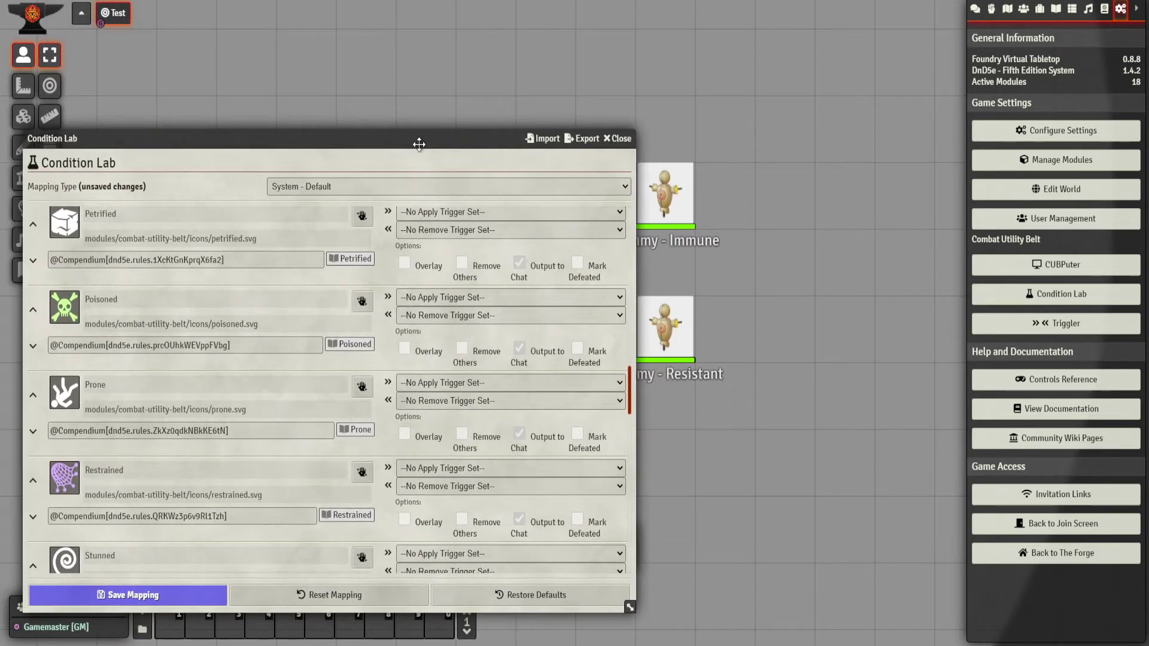
pyautogui.click(546, 142)
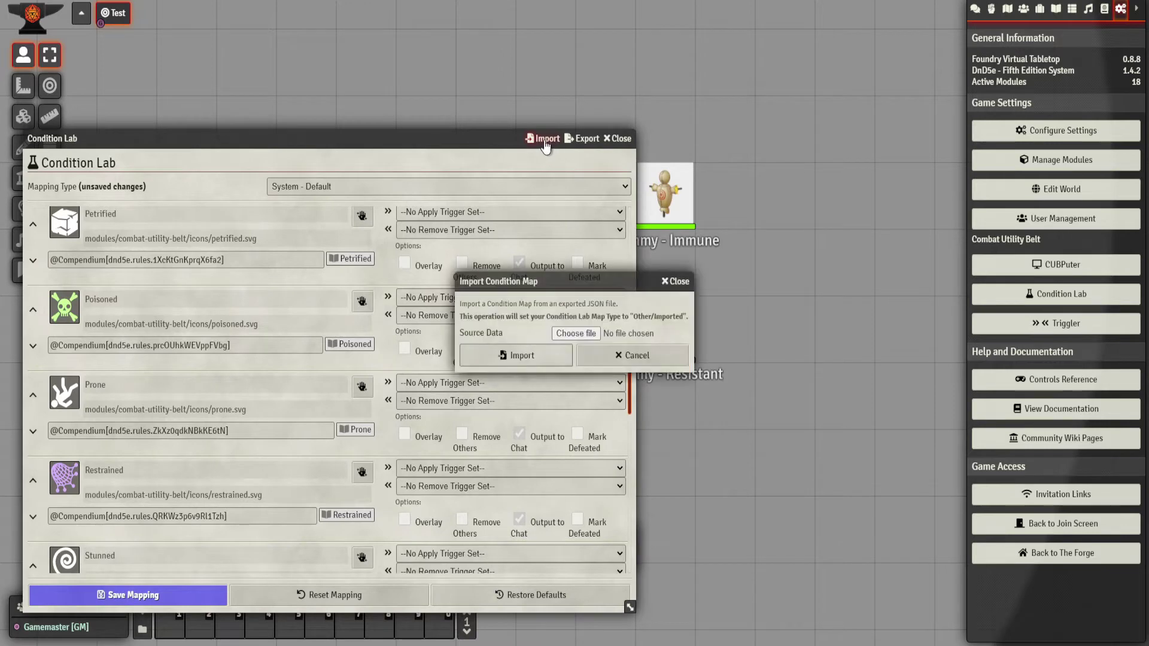
pyautogui.click(575, 333)
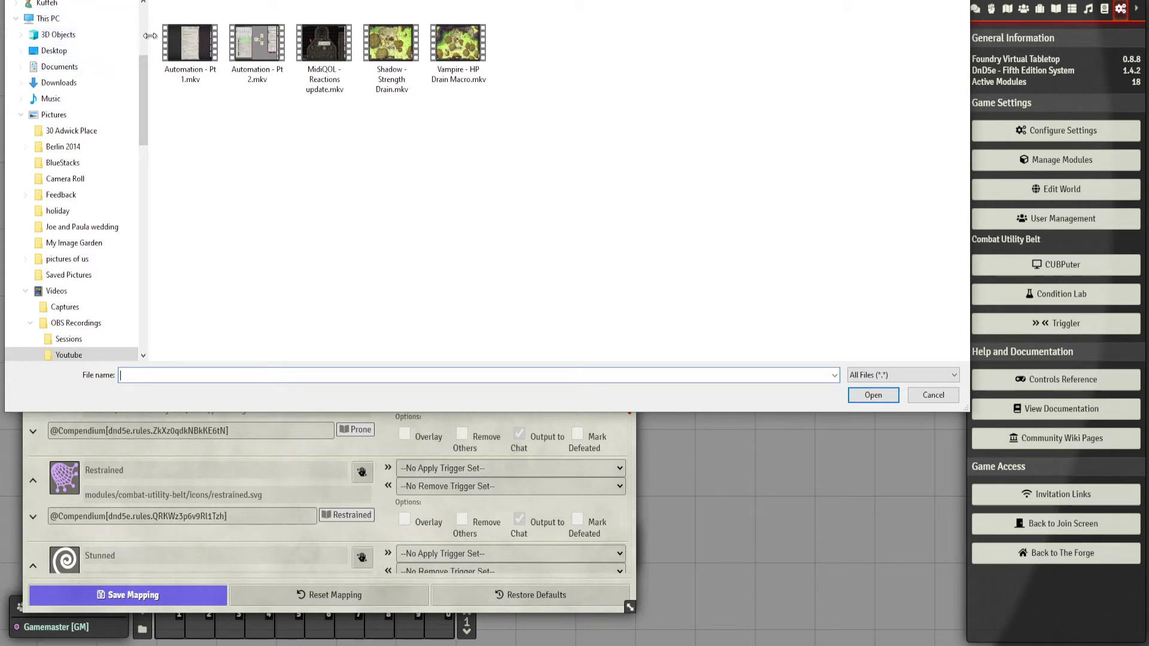
pyautogui.scroll(5, 90, 179)
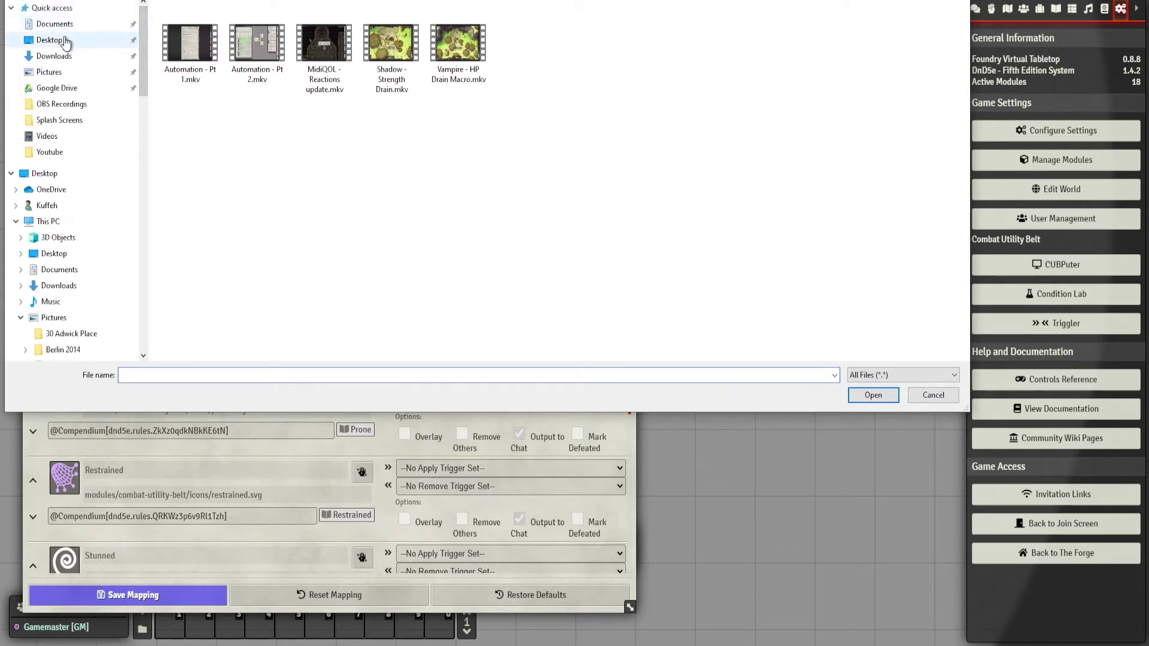
pyautogui.click(54, 56)
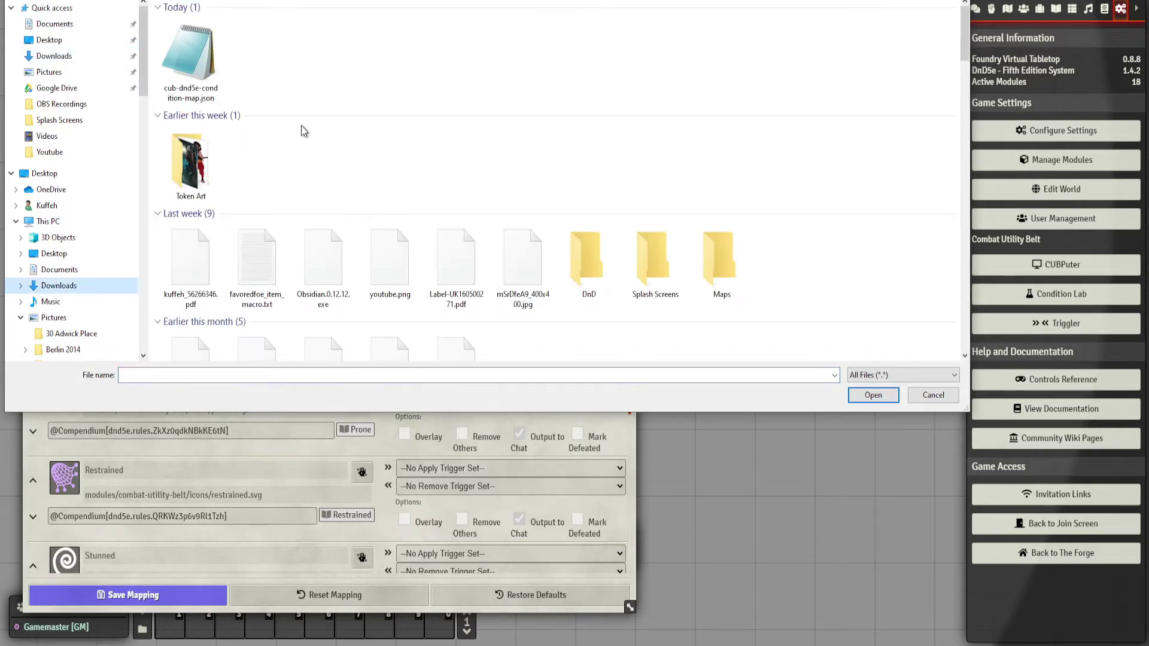
pyautogui.doubleClick(205, 73)
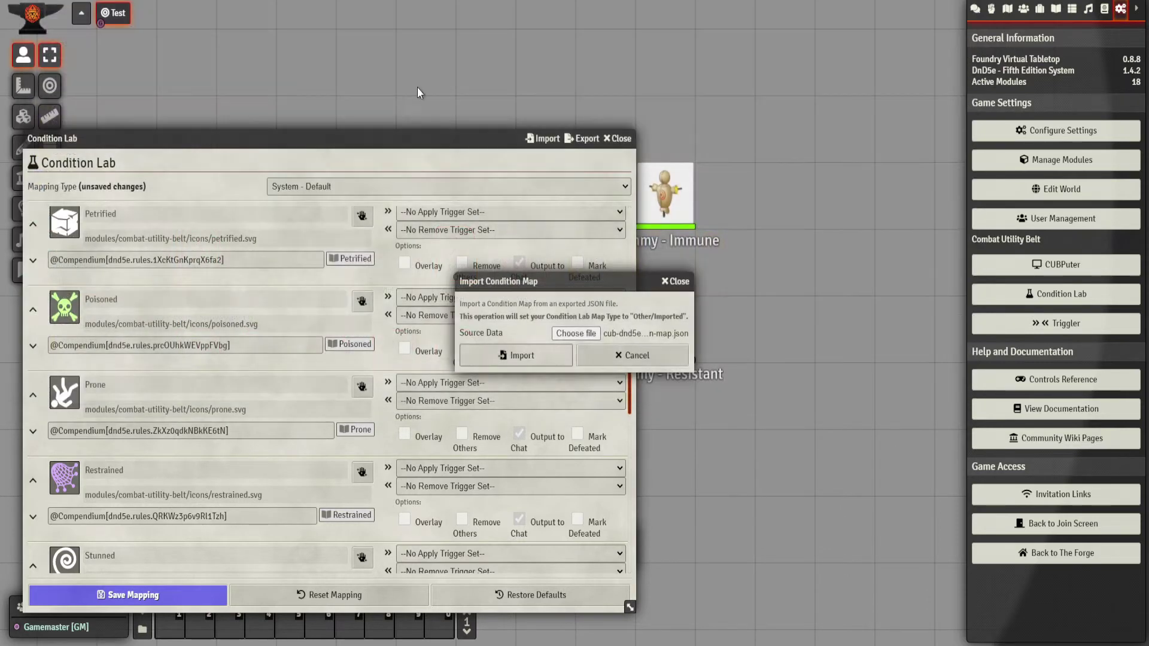
pyautogui.click(521, 355)
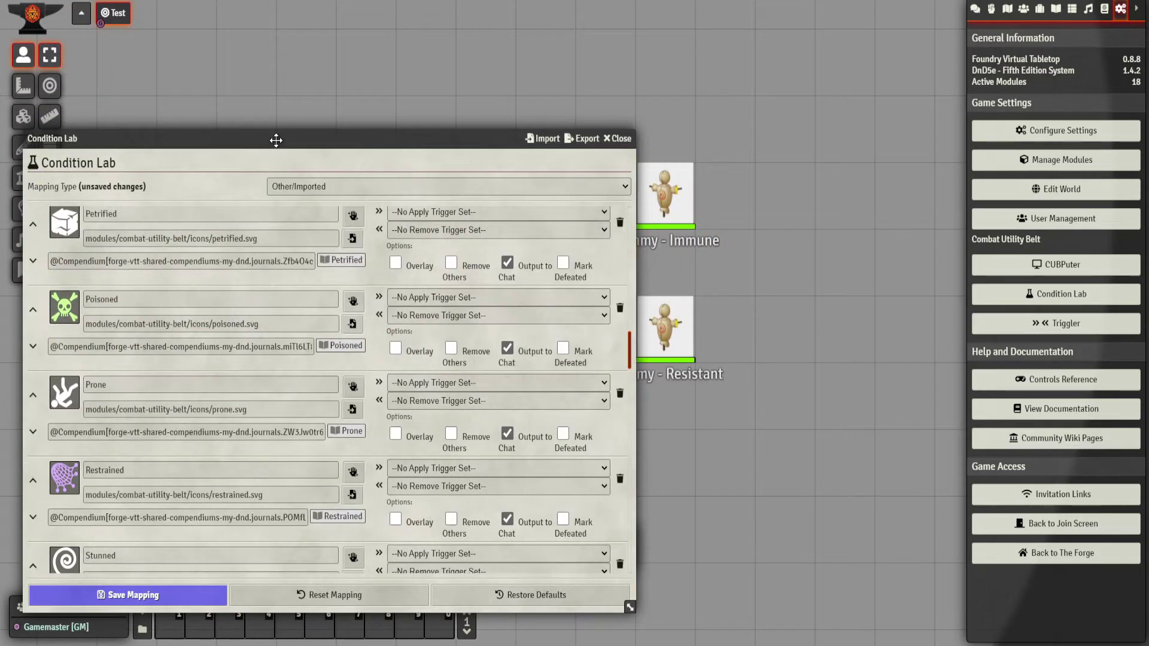
# Review the imported conditions down to the last row, Sentinel, and save the Other/Imported mapping
pyautogui.moveTo(275, 138); pyautogui.dragTo(530, 7)
pyautogui.scroll(-15, 485, 259)
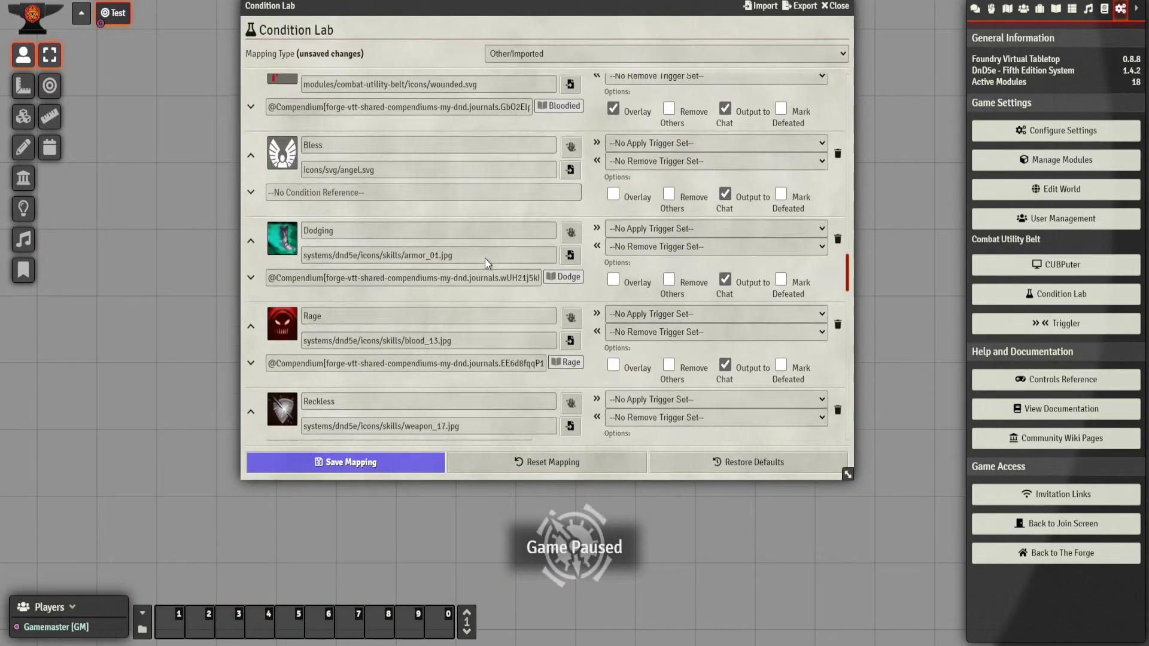
pyautogui.scroll(-20, 484, 262)
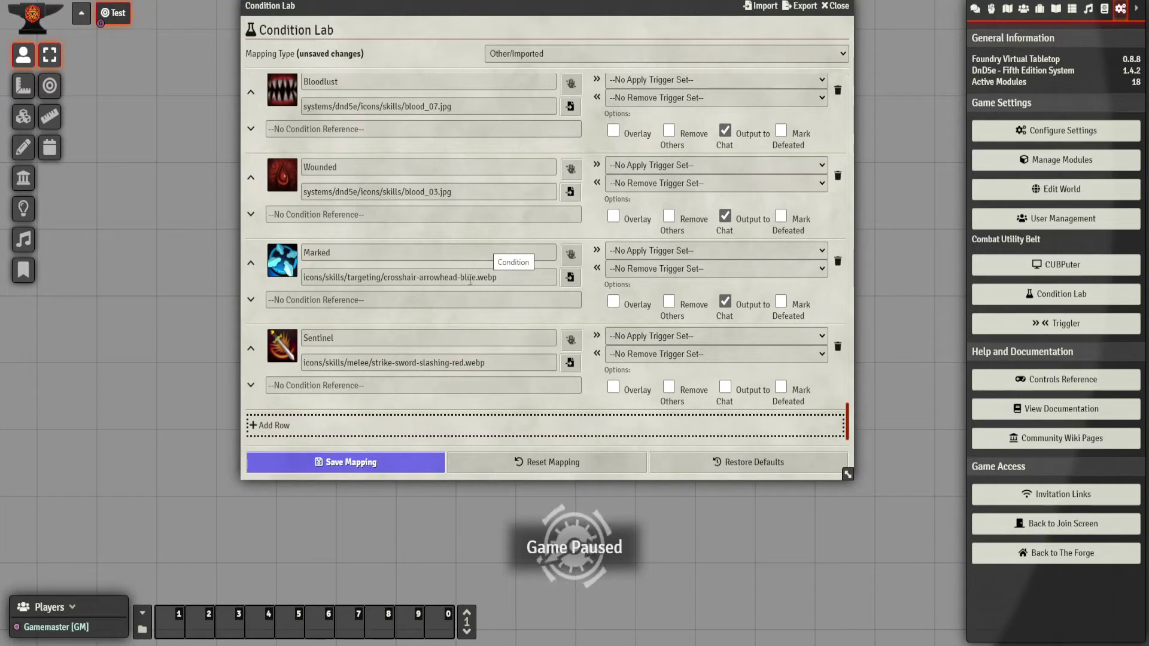
pyautogui.click(375, 458)
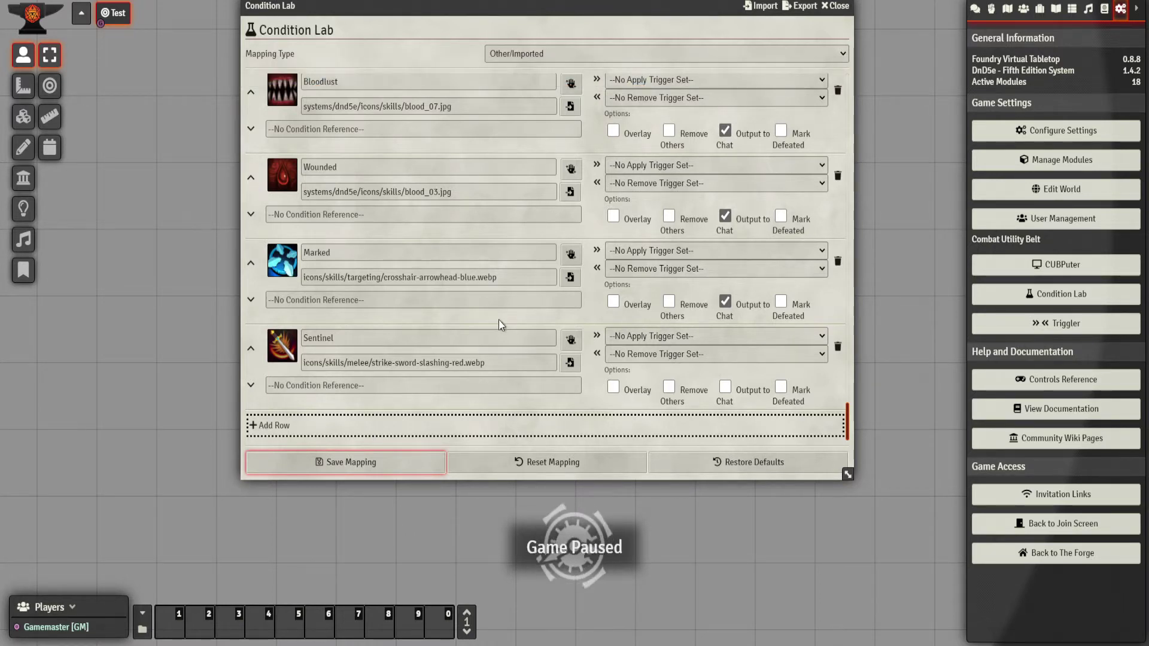
# Return to the start of the imported mapping, read the journal entry linked to Blinded, and close it
pyautogui.scroll(20, 498, 320)
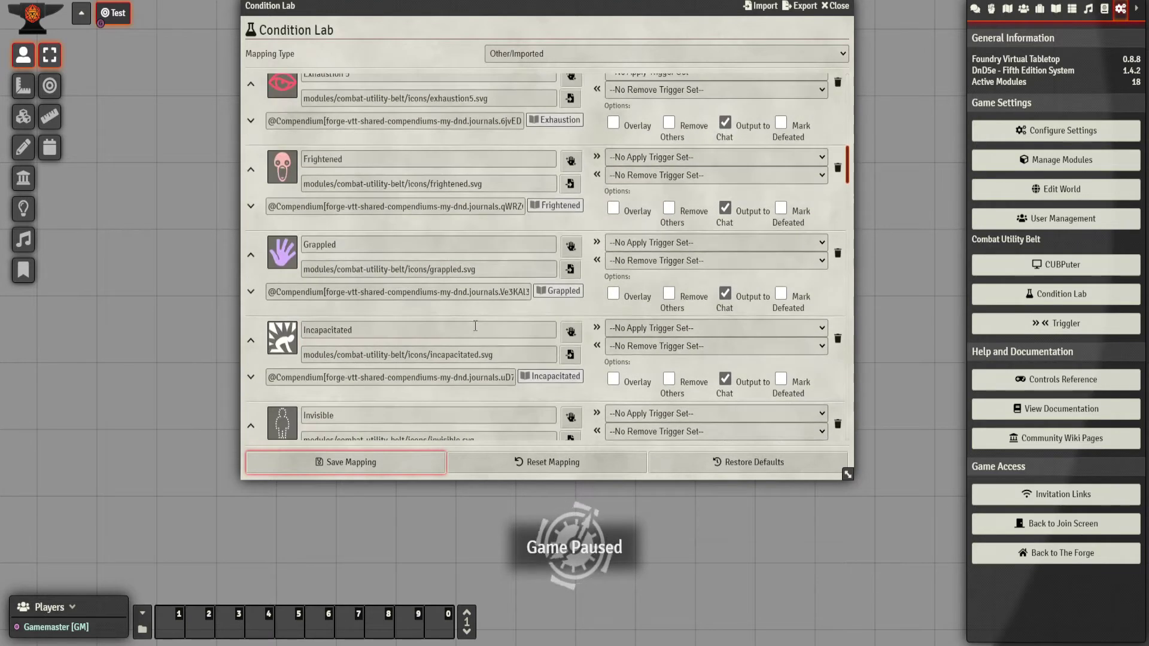
pyautogui.scroll(10, 475, 326)
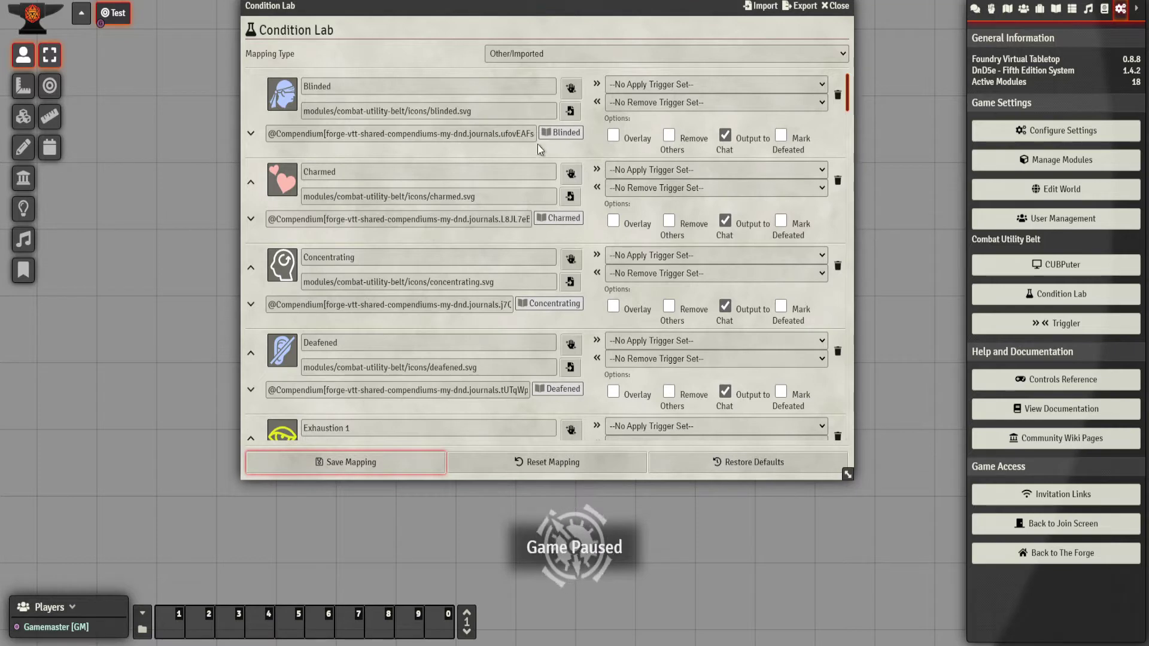
pyautogui.click(565, 133)
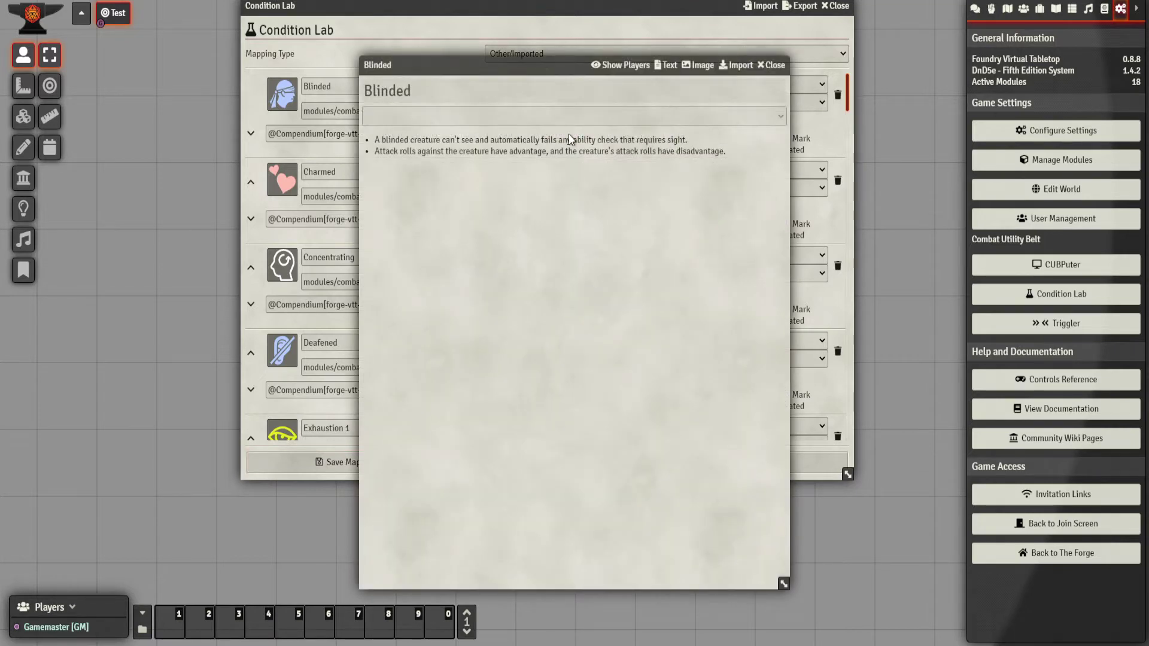
pyautogui.click(777, 65)
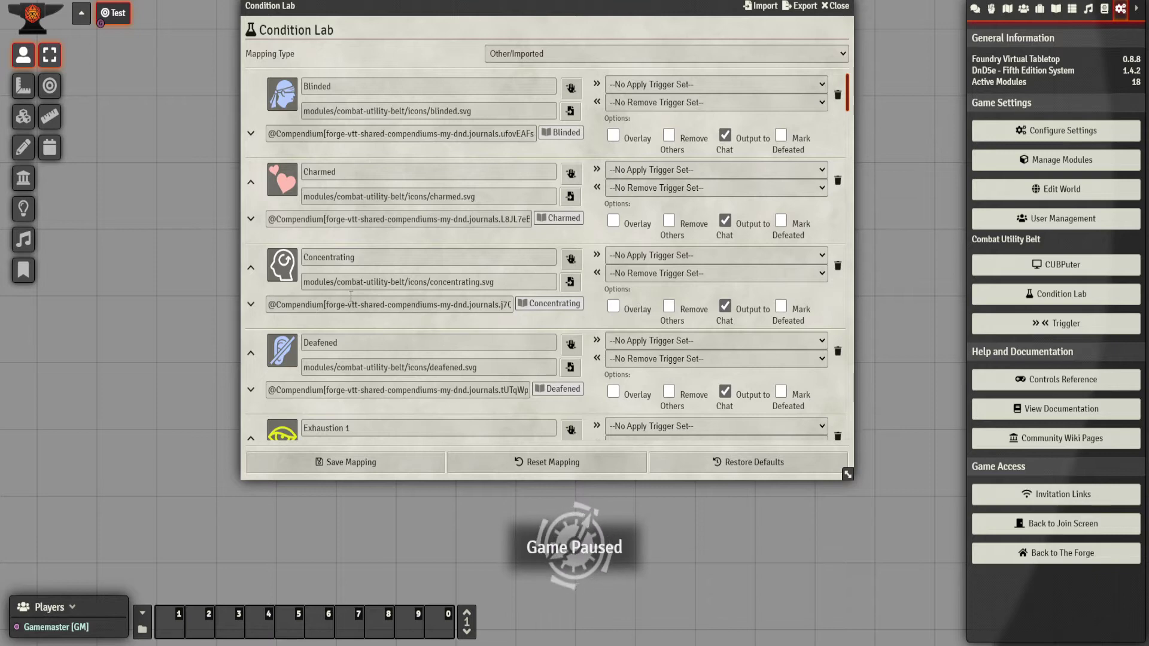
# Examine the saved Other/Imported conditions and their journal references from Blinded through Bloodied, Dodging and Rage to Shield of Faith
pyautogui.scroll(-9, 371, 305)
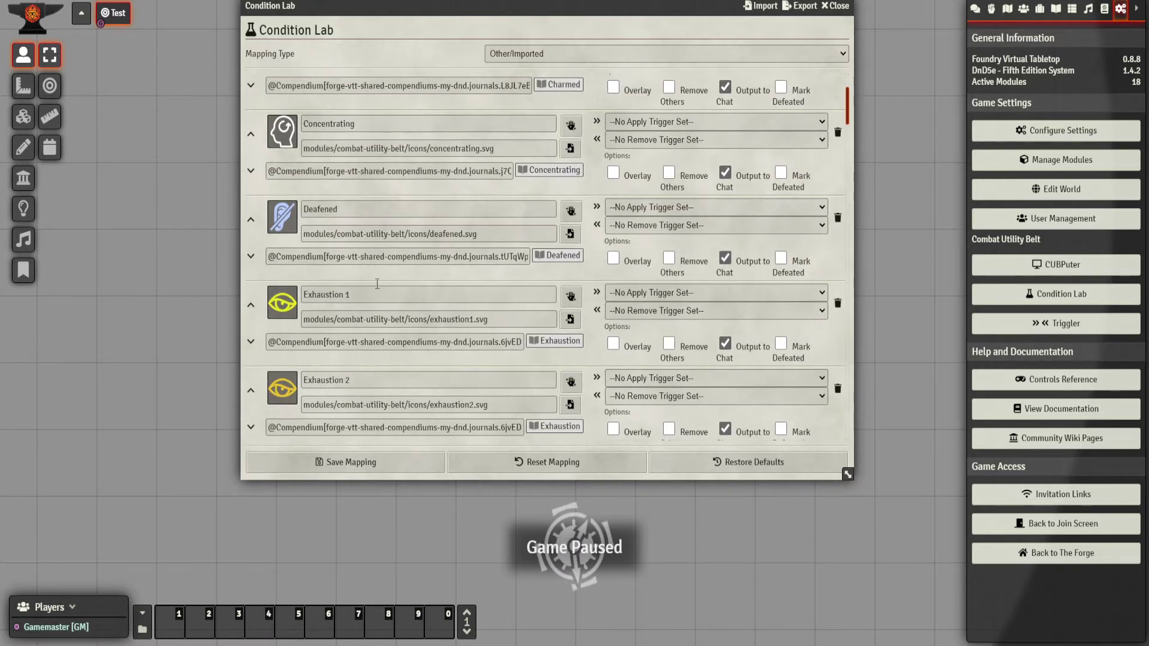
pyautogui.scroll(-10, 396, 317)
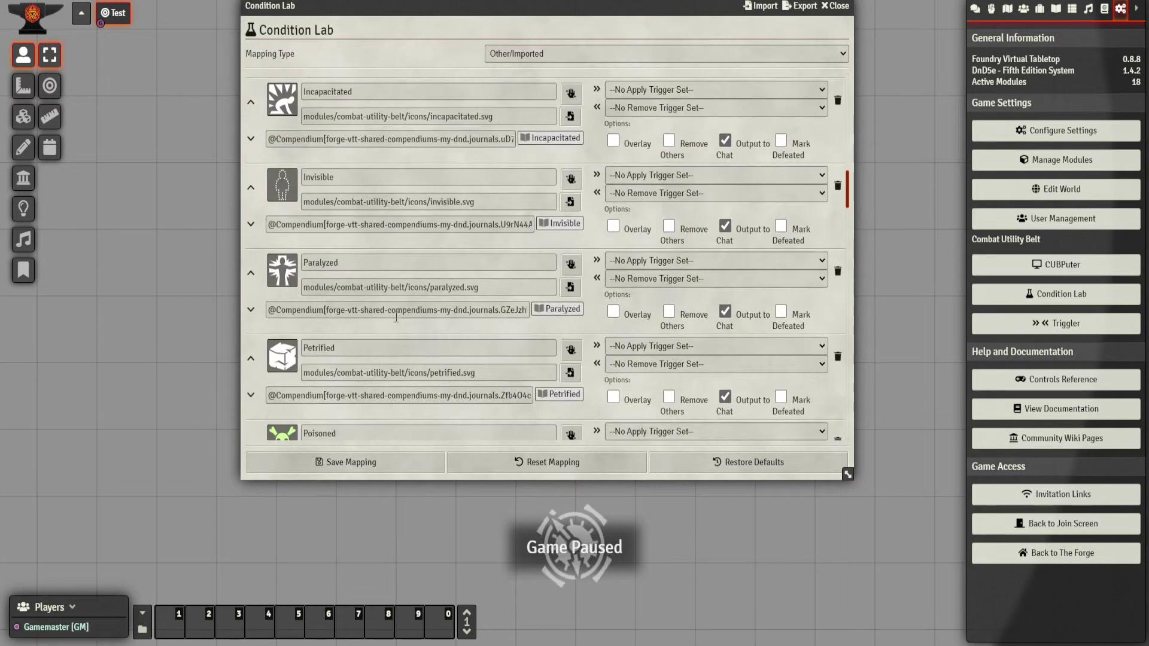
pyautogui.scroll(-8, 396, 317)
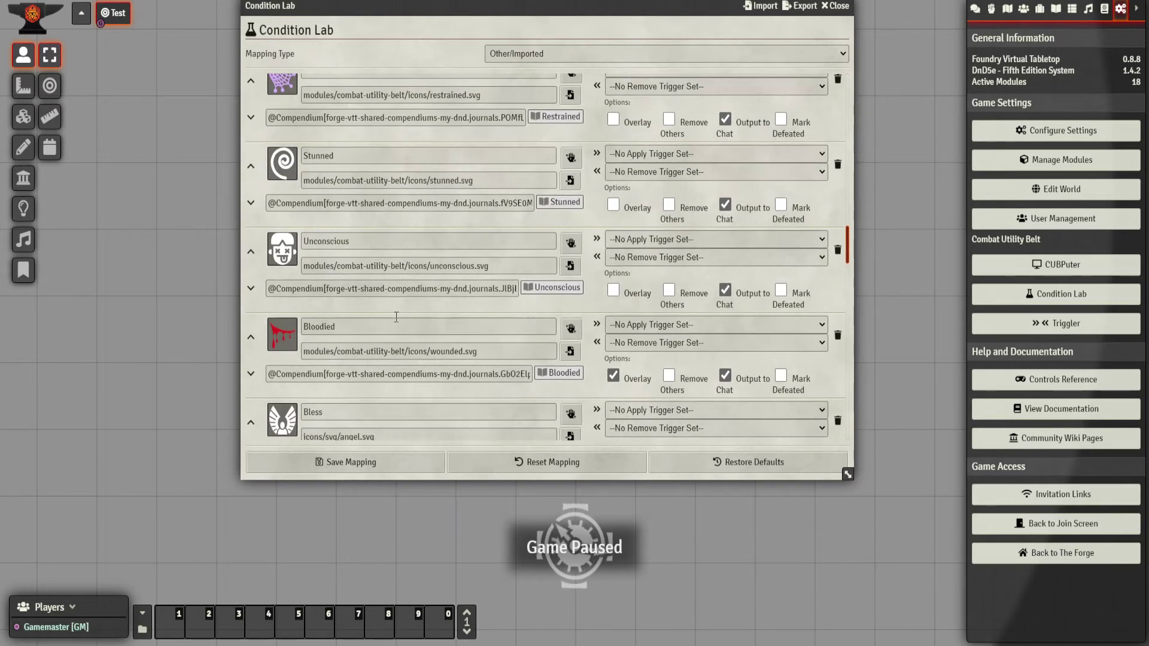
pyautogui.scroll(-2, 407, 263)
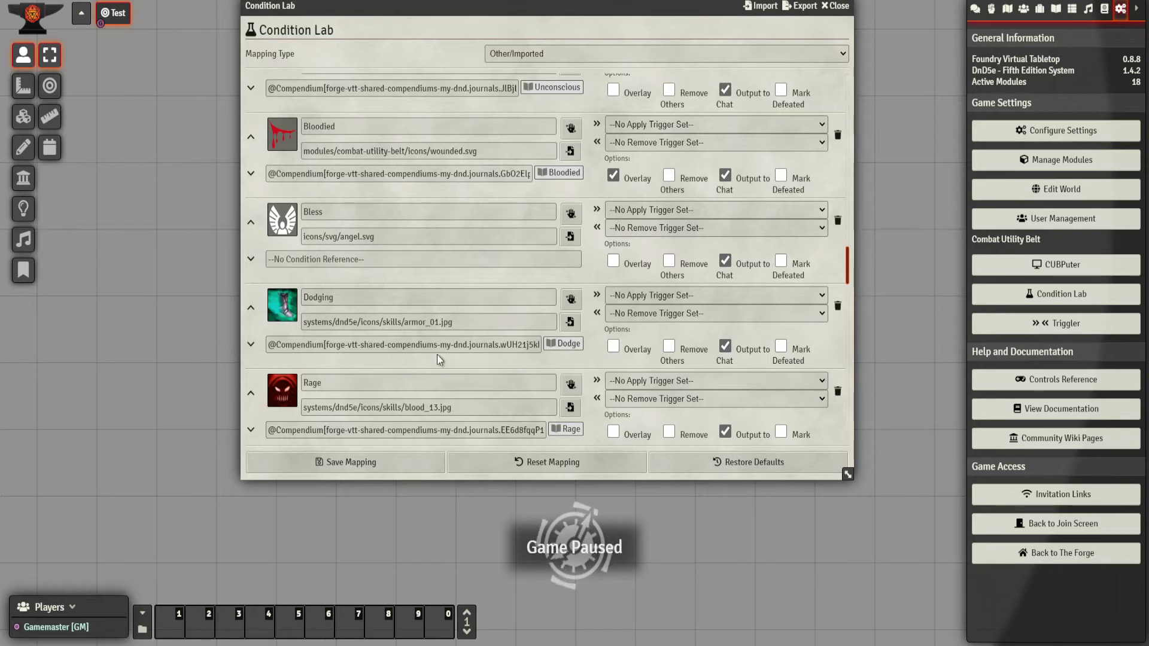
pyautogui.scroll(-4, 438, 352)
pyautogui.scroll(-2, 440, 346)
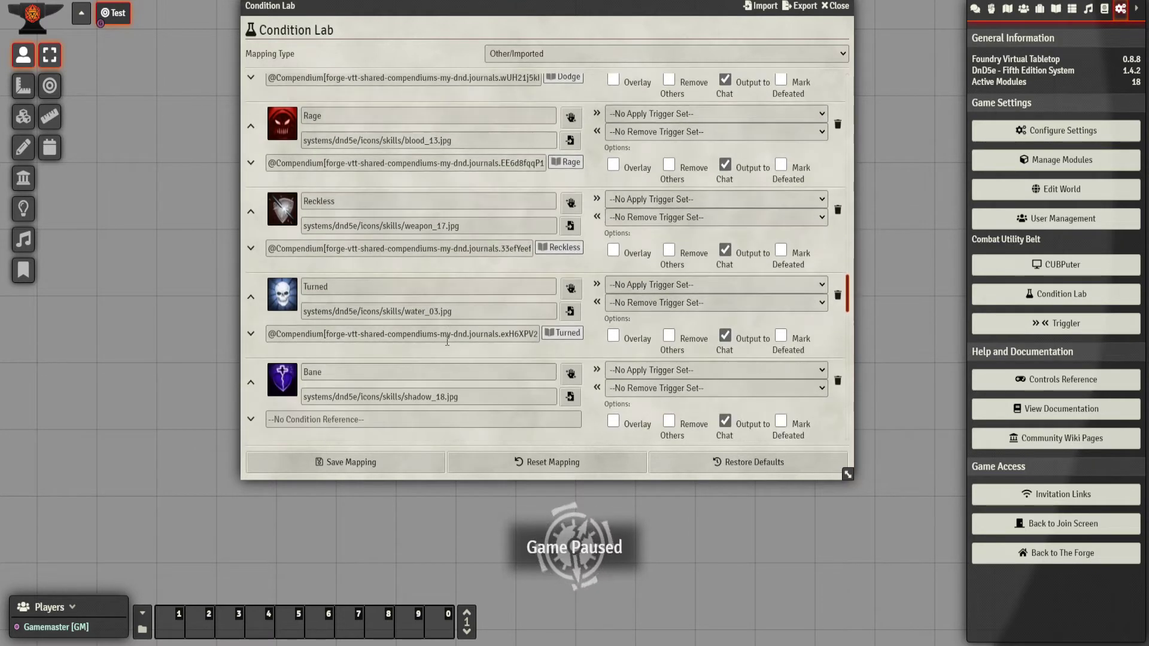
pyautogui.scroll(-4, 445, 342)
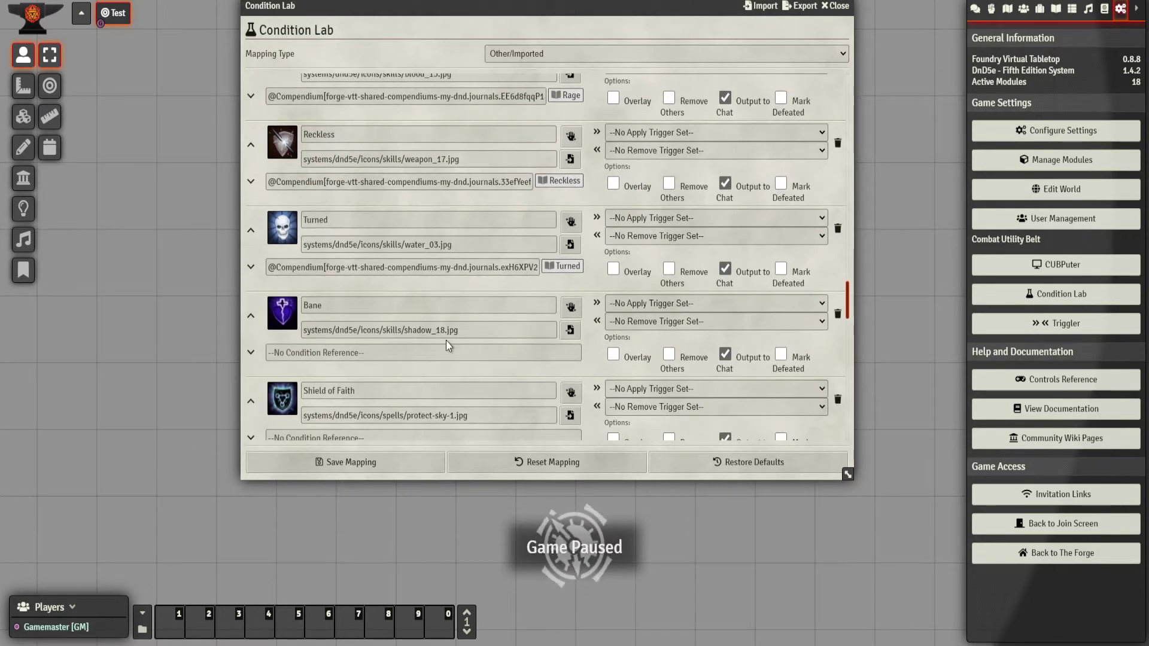
pyautogui.scroll(20, 446, 341)
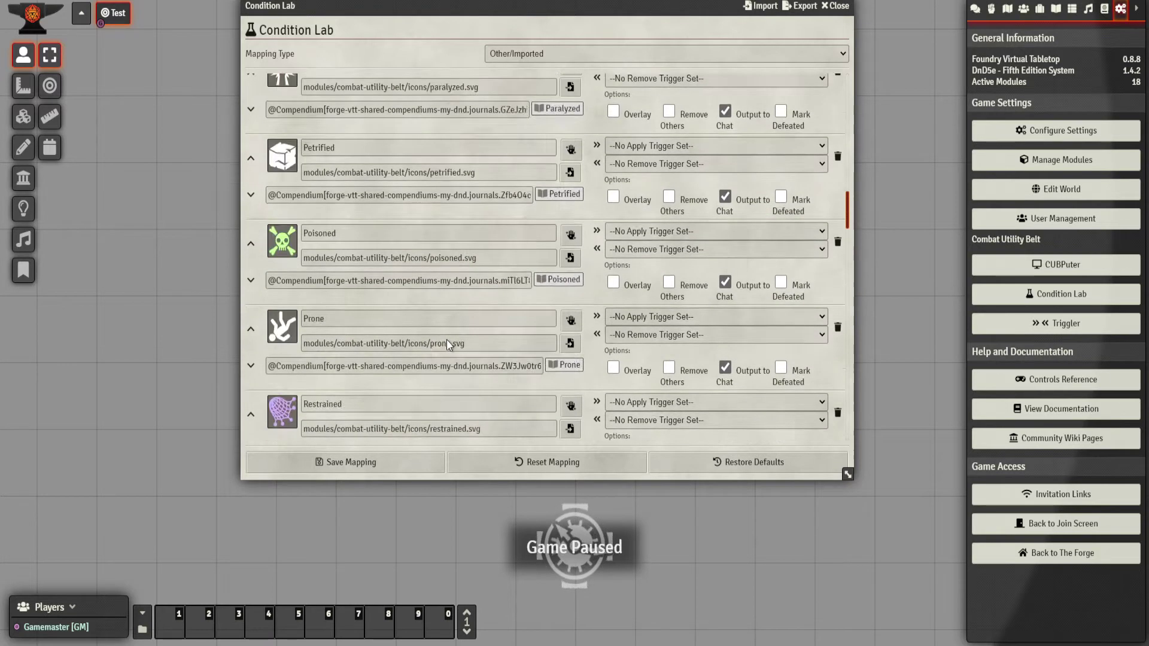
pyautogui.scroll(10, 446, 342)
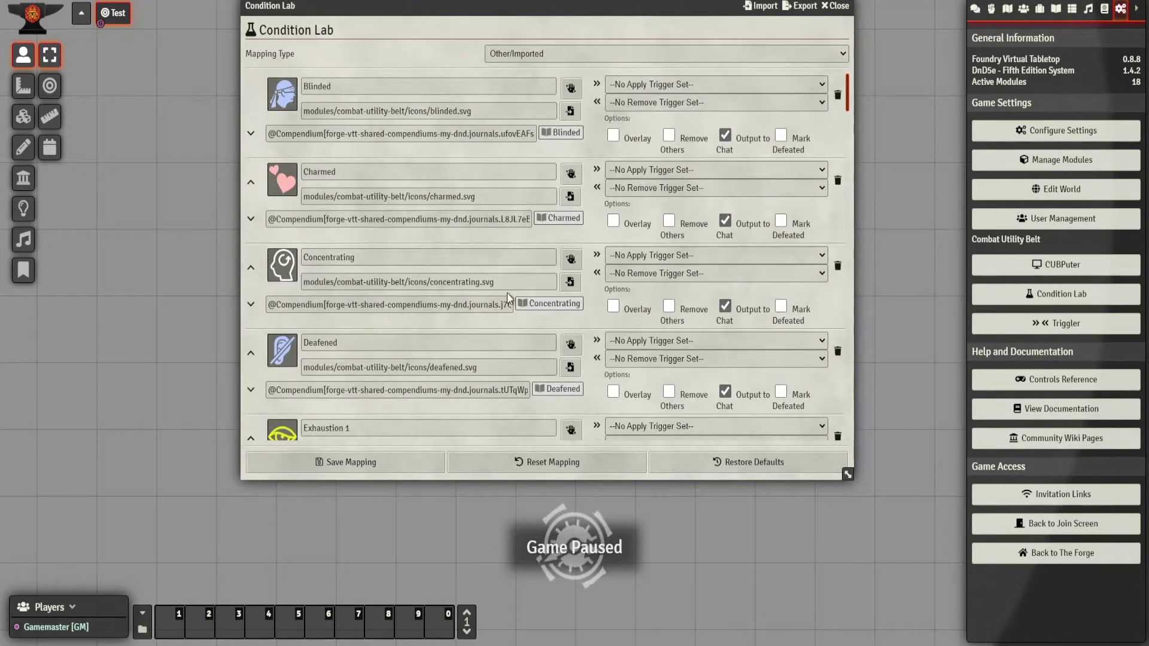
# Inspect the effect changes in Blinded's active effect configuration, then close it and the Condition Lab
pyautogui.click(579, 87)
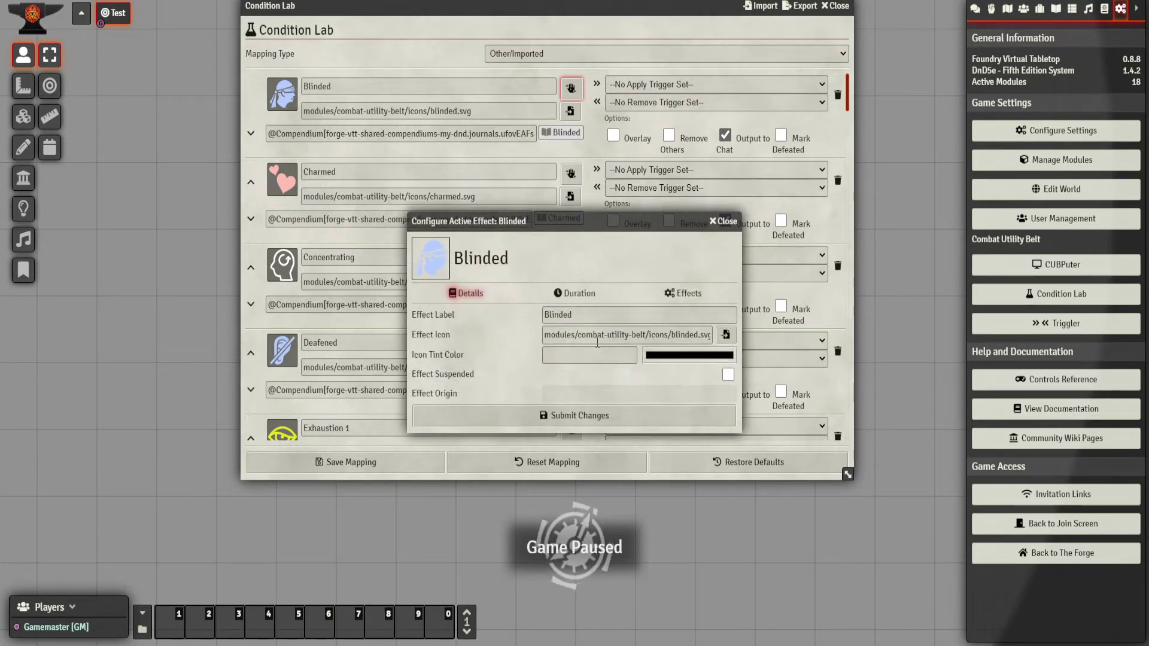
pyautogui.click(683, 293)
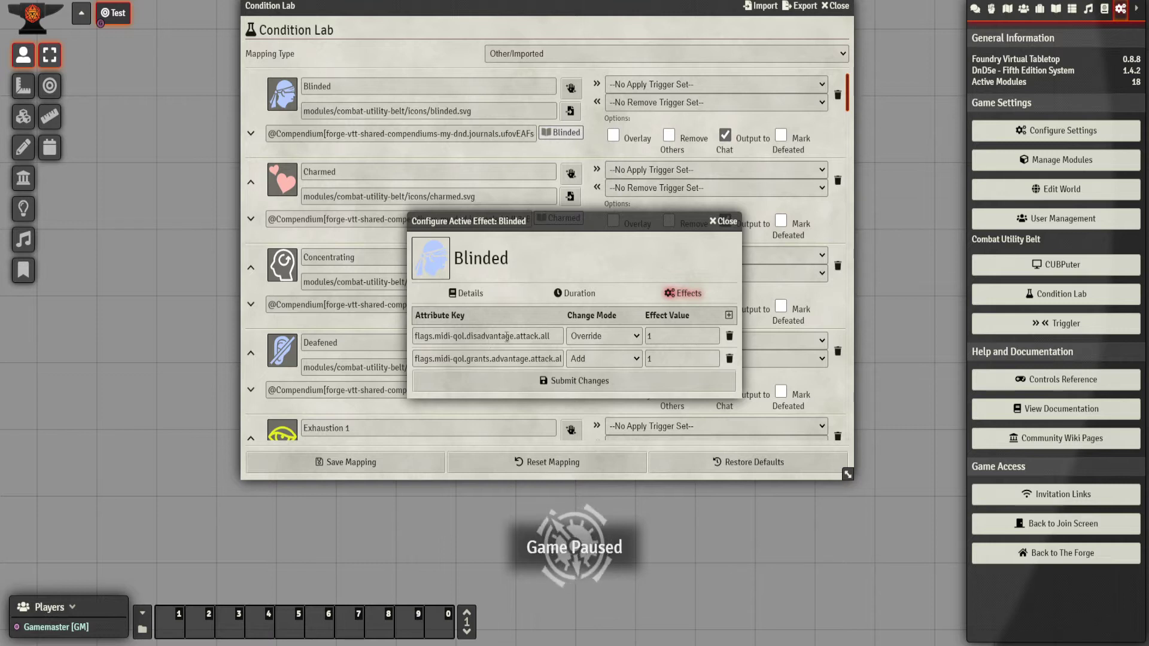
pyautogui.click(724, 223)
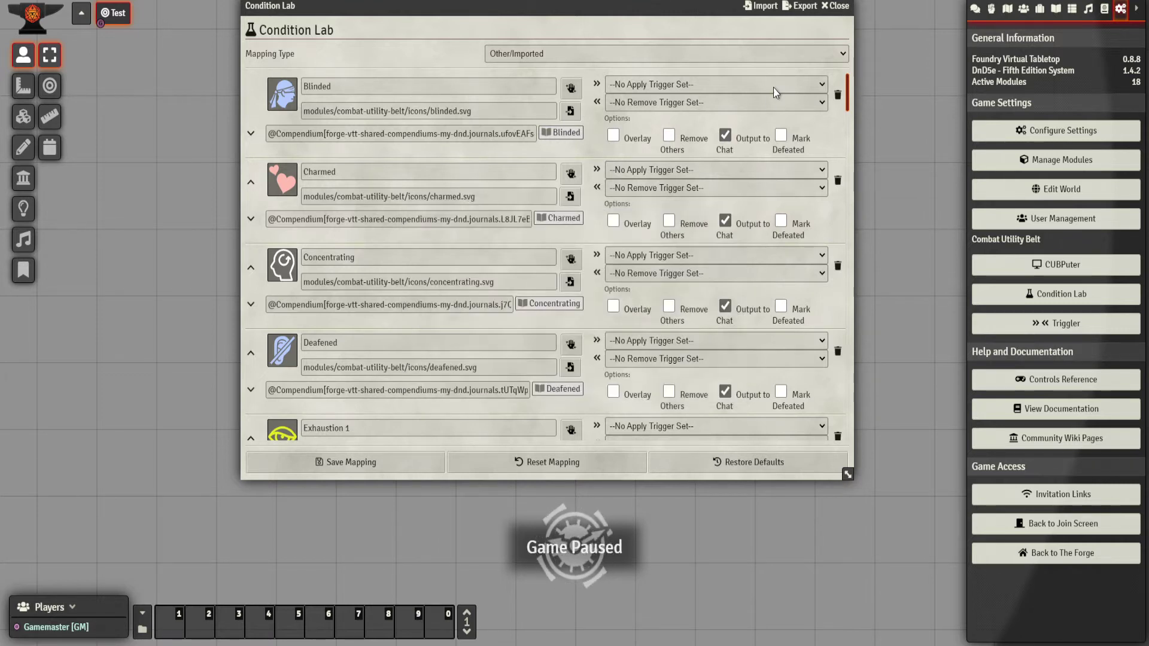
pyautogui.click(835, 8)
pyautogui.rightClick(374, 204)
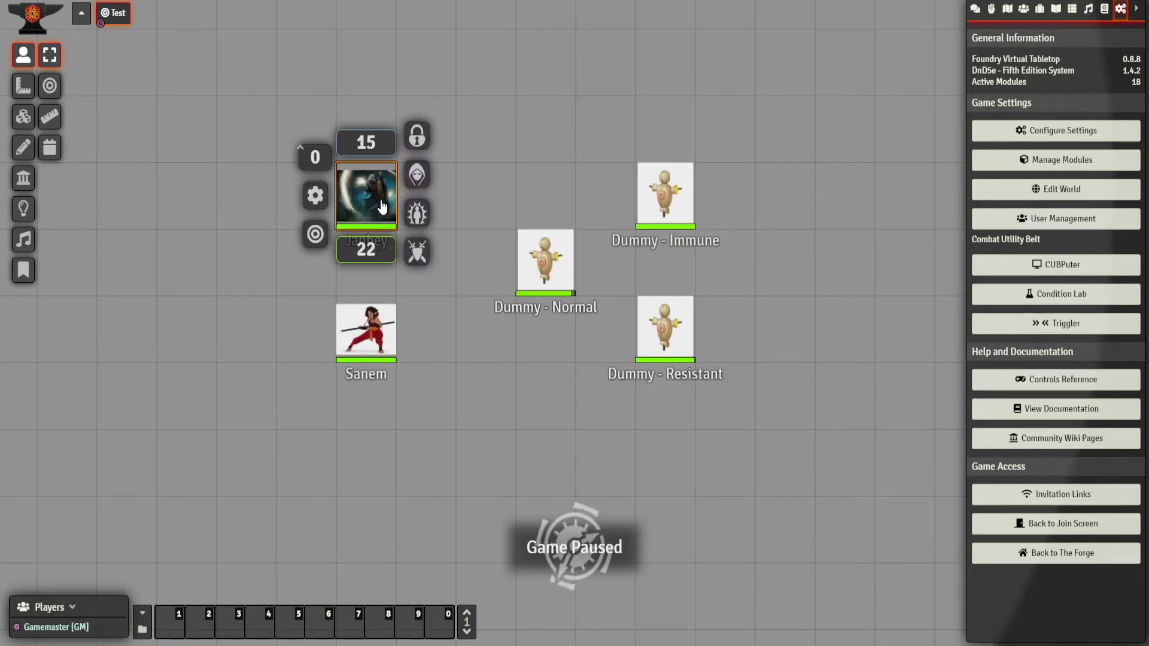
pyautogui.click(417, 174)
pyautogui.click(416, 174)
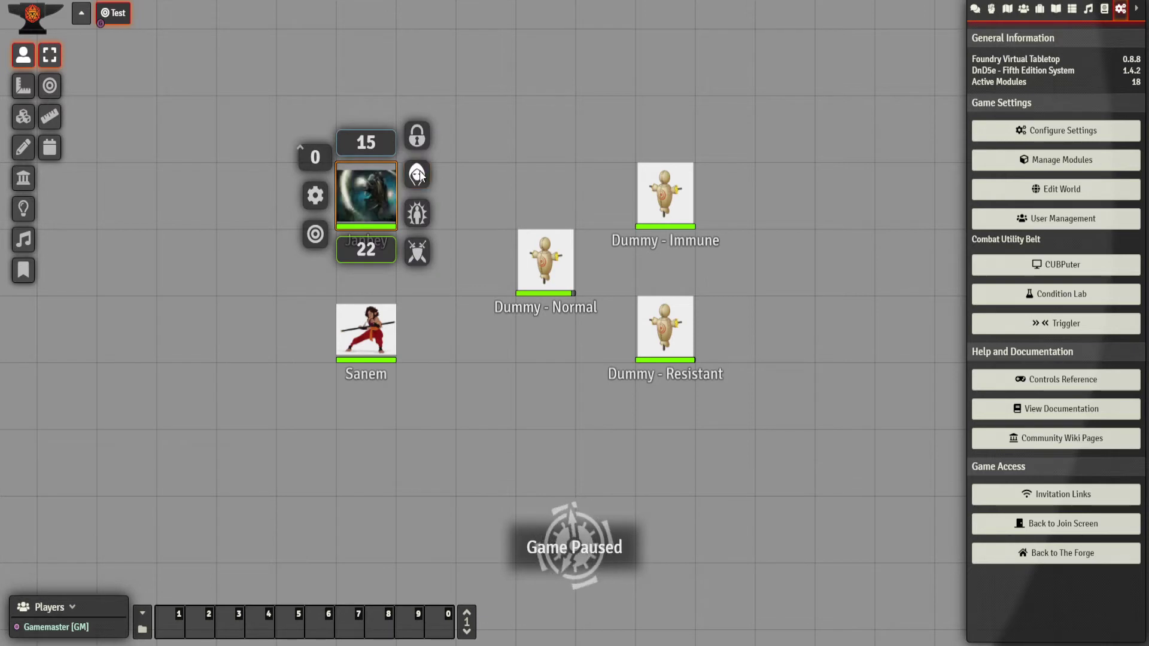
pyautogui.click(420, 209)
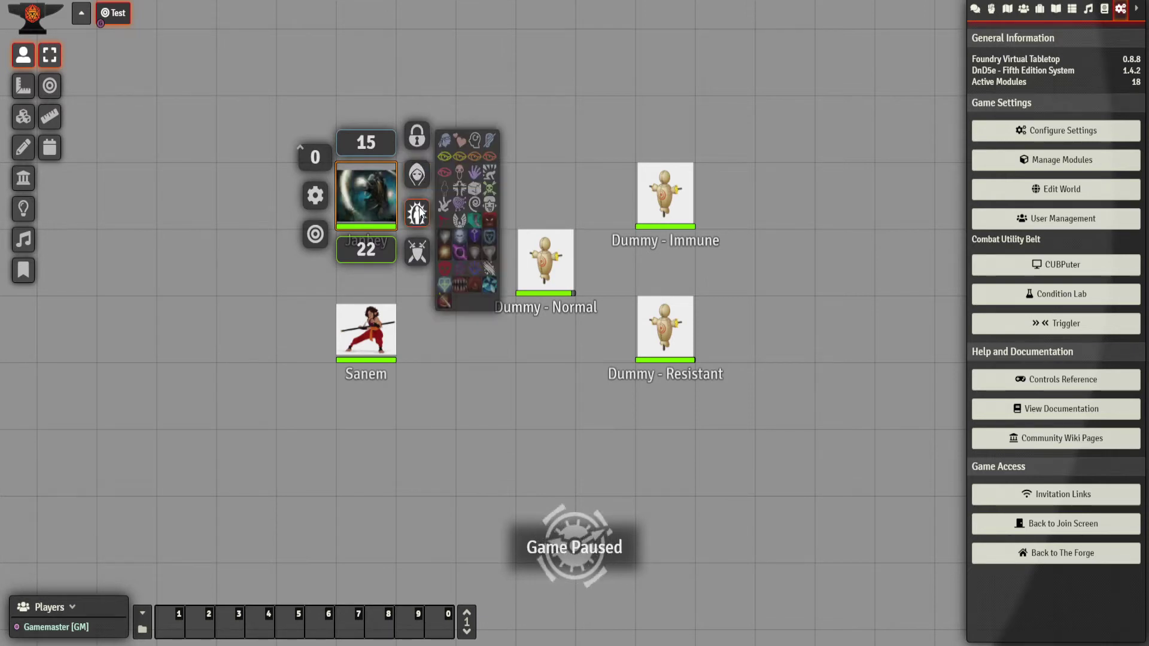
pyautogui.click(367, 199)
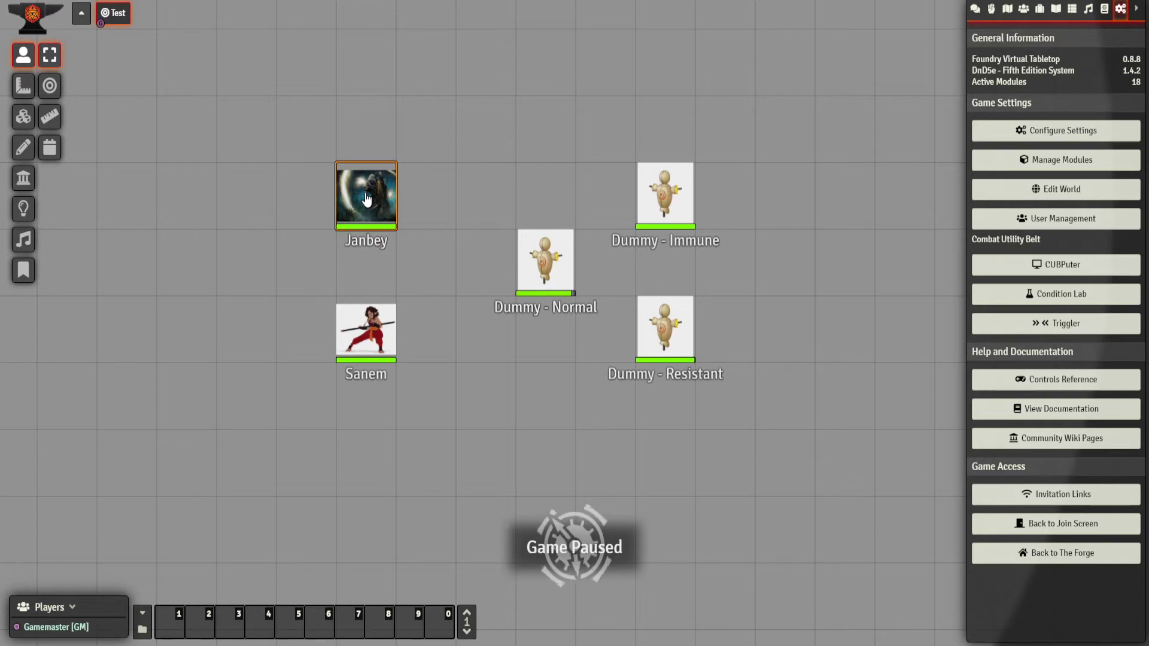
# Apply the Blinded condition to the Janbey token from its status effects
pyautogui.rightClick(367, 200)
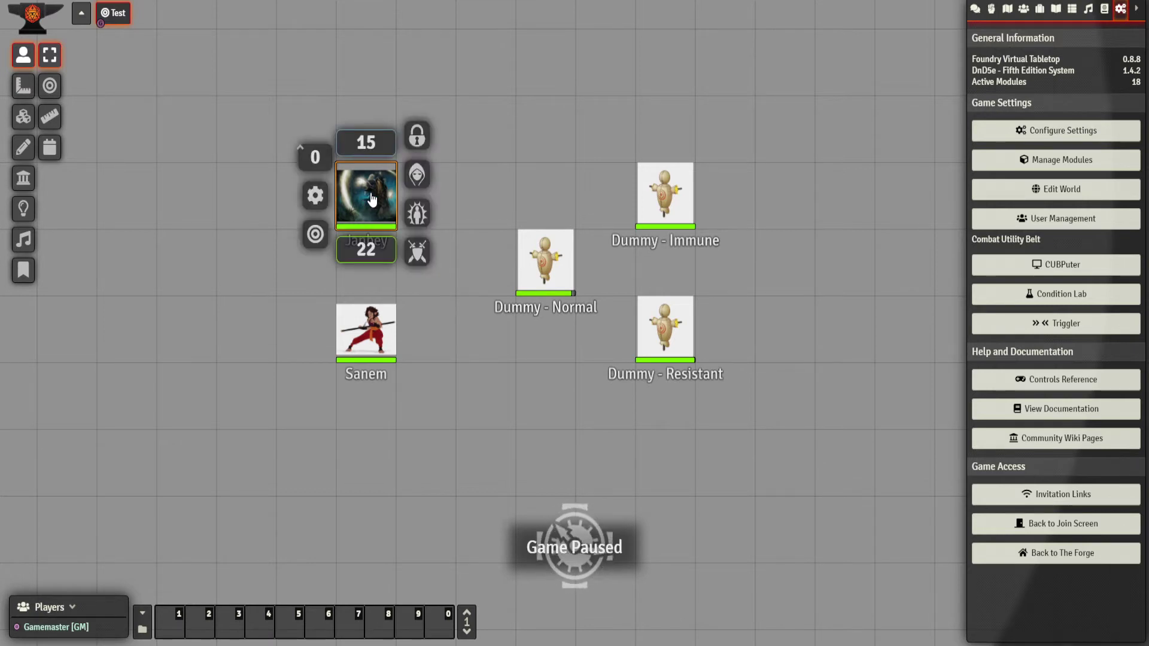
pyautogui.click(416, 214)
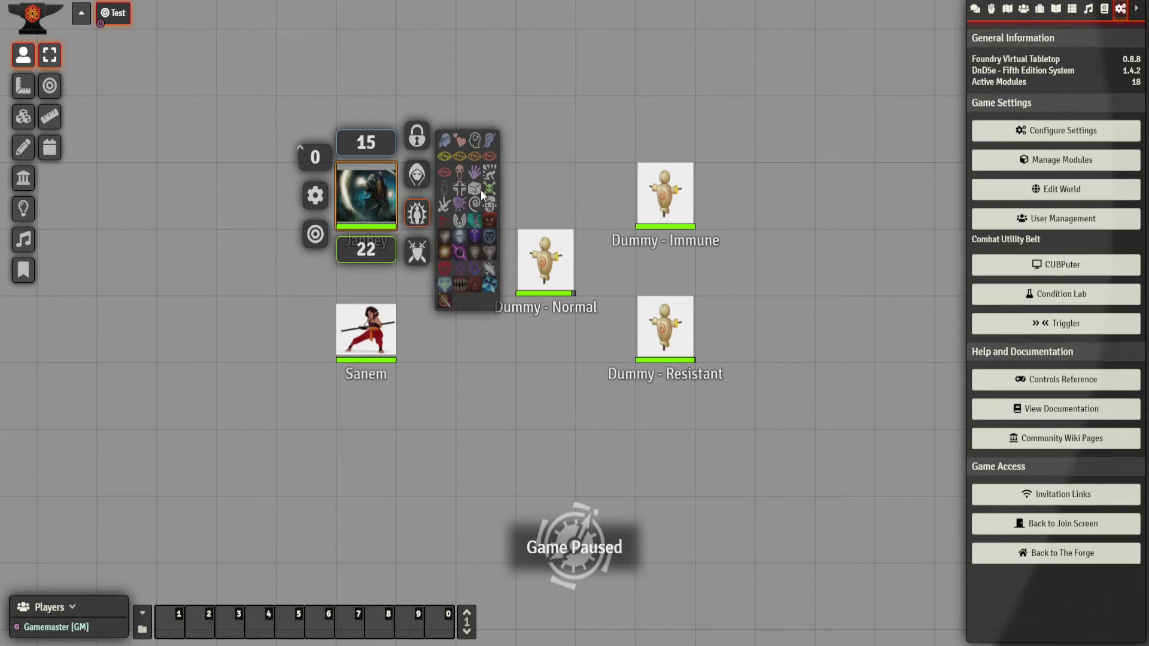
pyautogui.click(444, 139)
# Read the Blinded journal entry linked in the Added Conditions chat message, then close the entry
pyautogui.click(991, 9)
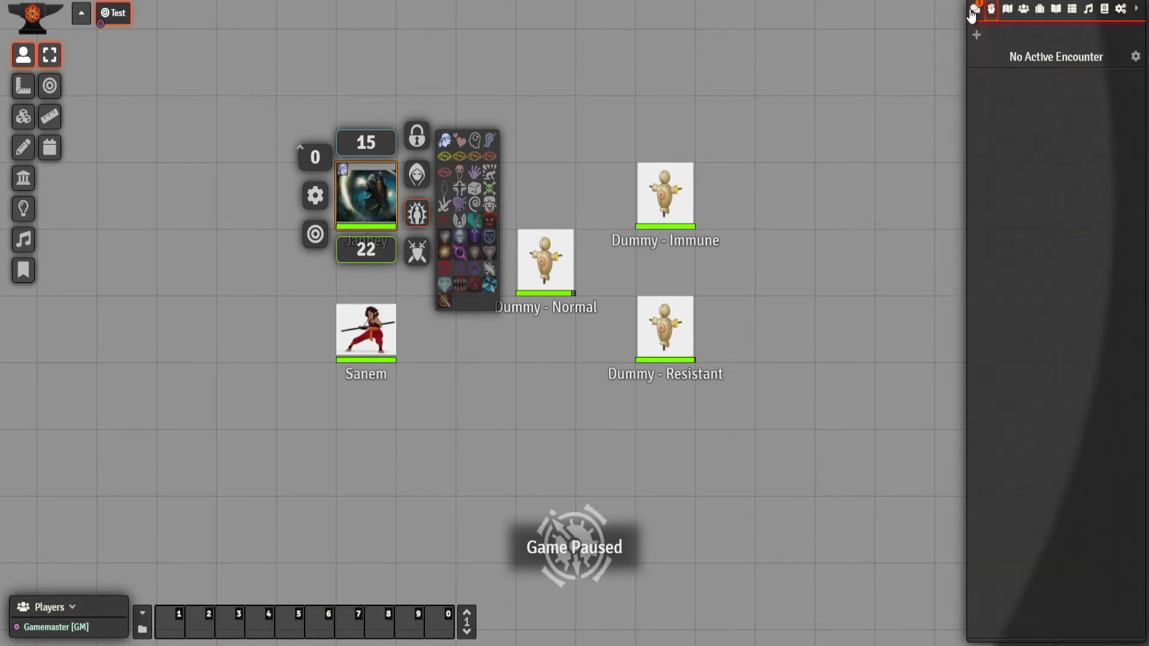
pyautogui.click(973, 11)
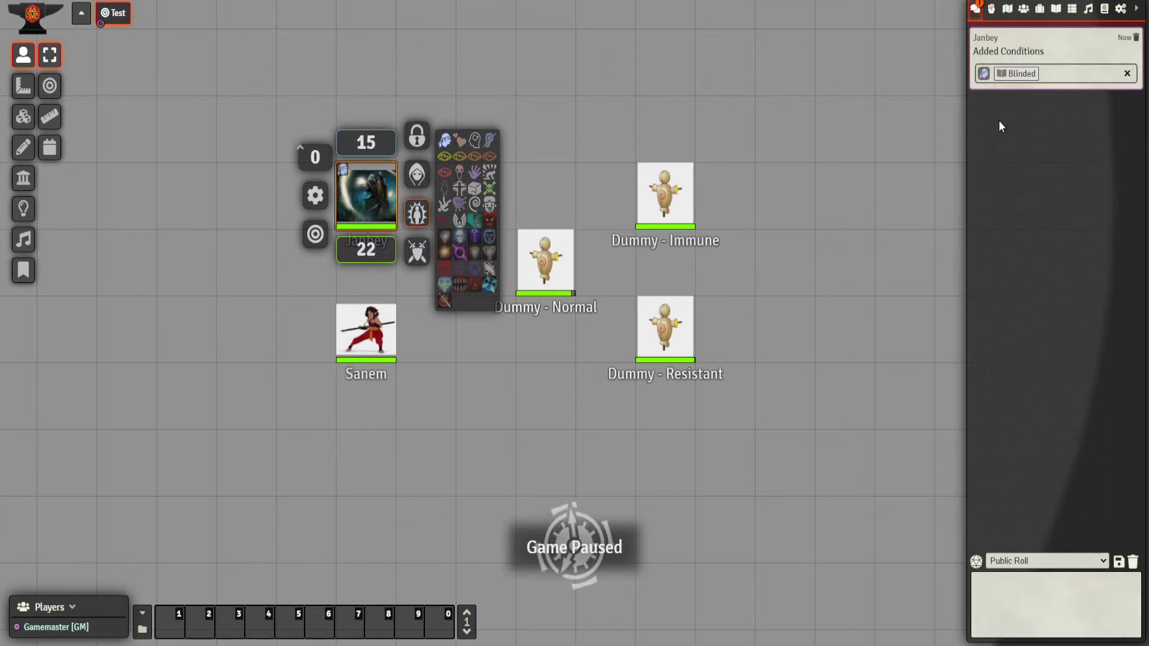
pyautogui.click(1021, 74)
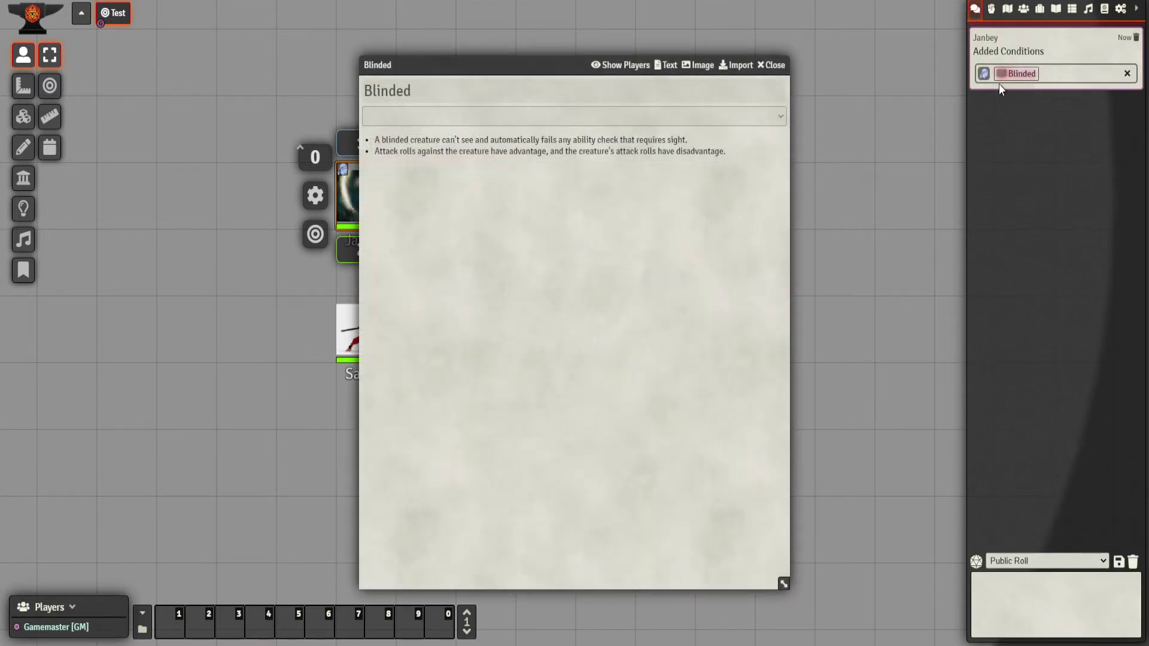
pyautogui.click(775, 65)
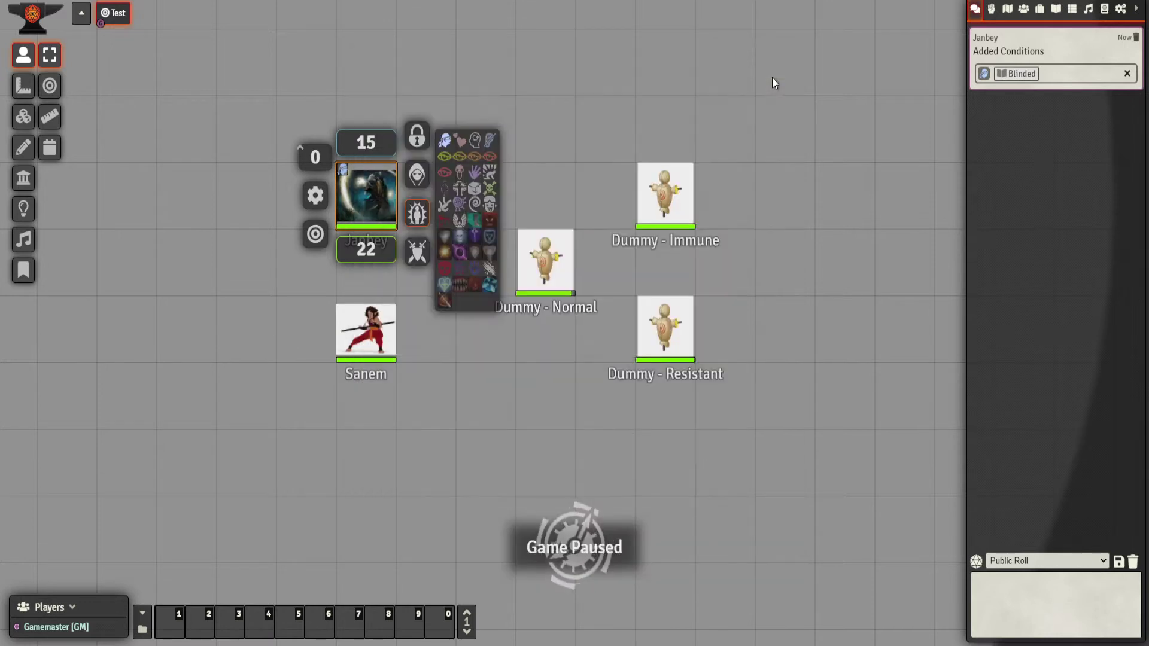
# Close the Janbey token's status effects and target the Dummy - Normal token
pyautogui.rightClick(380, 203)
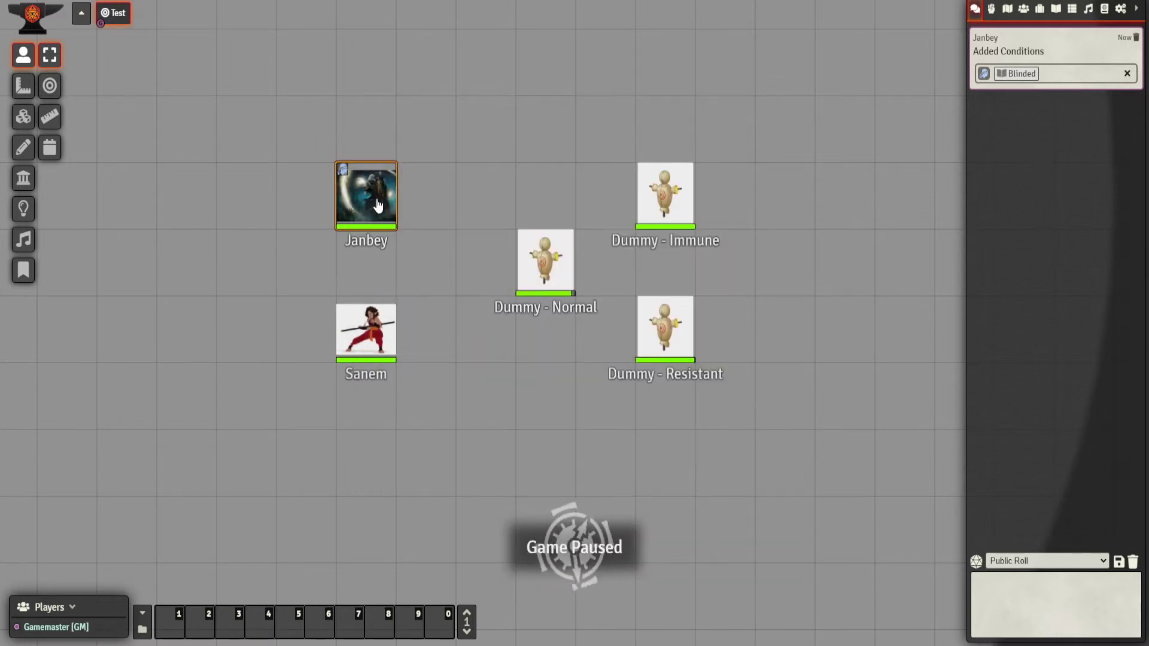
pyautogui.rightClick(378, 205)
pyautogui.click(367, 213)
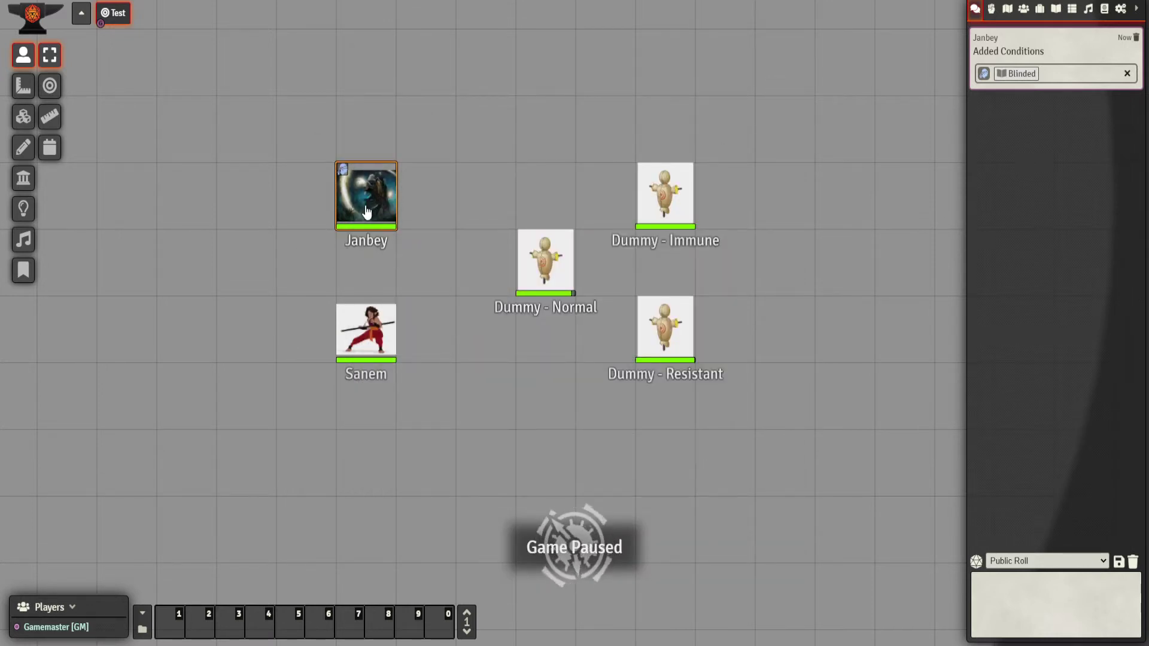
pyautogui.moveTo(366, 213)
pyautogui.mouseDown()
pyautogui.moveTo(465, 257)
pyautogui.moveTo(350, 217)
pyautogui.mouseUp()
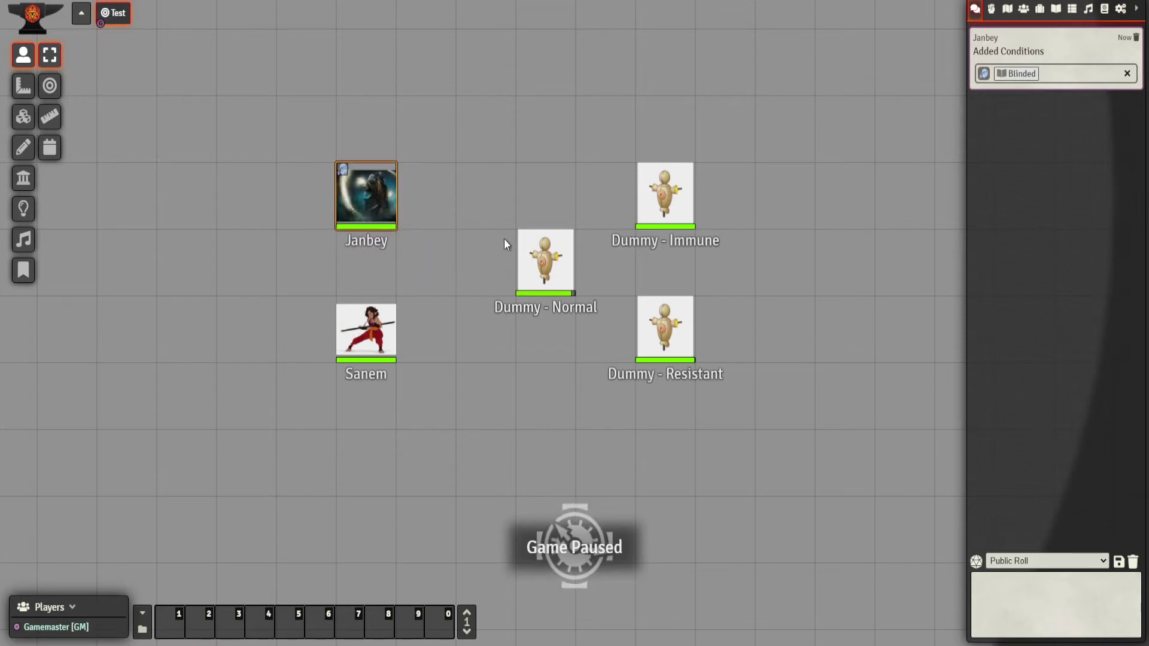
pyautogui.click(544, 261)
pyautogui.rightClick(544, 261)
pyautogui.click(494, 301)
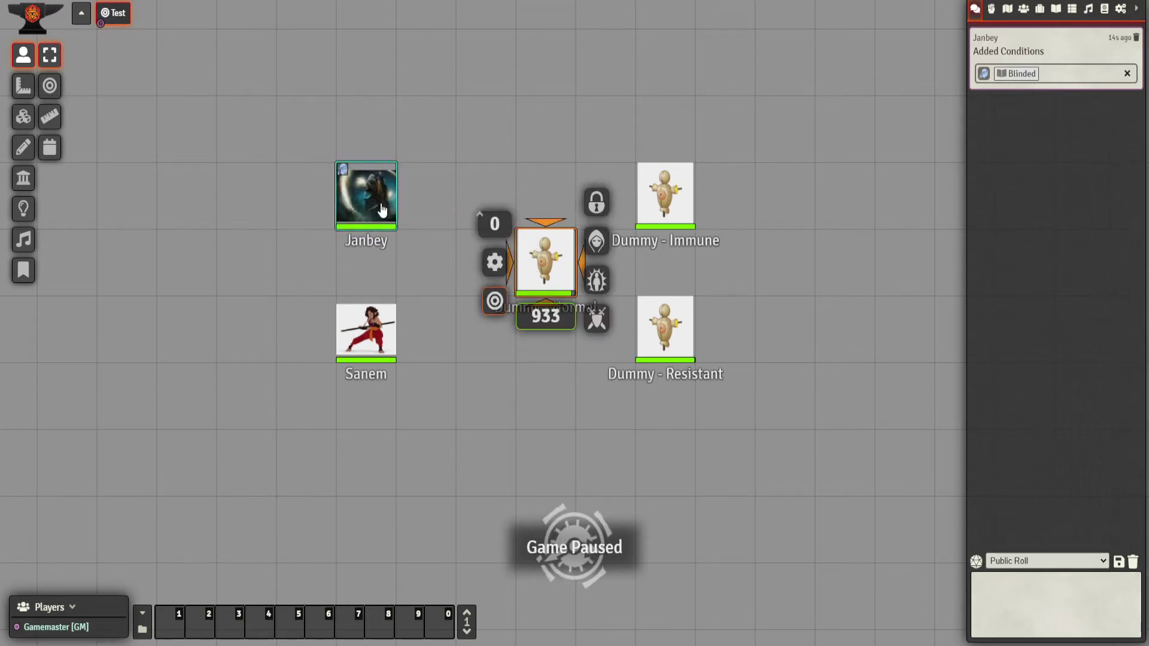
# Cast Fire Bolt from Janbey's character sheet at the targeted dummy and roll the attack with Disadvantage
pyautogui.click(380, 206)
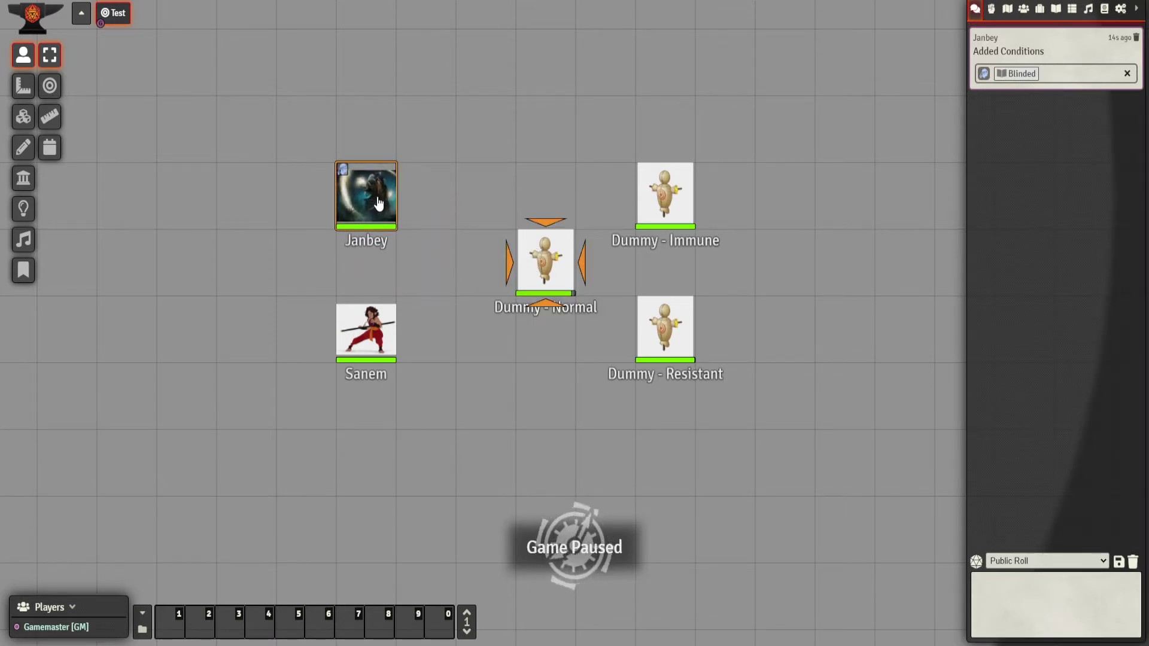
pyautogui.doubleClick(362, 195)
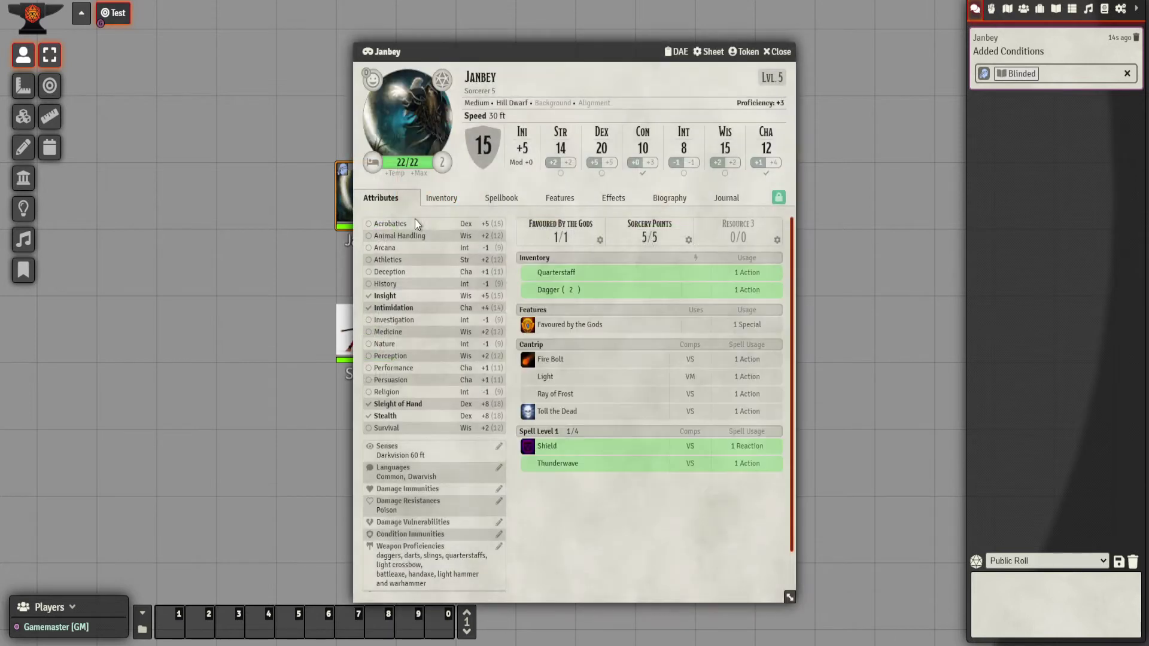
pyautogui.click(529, 362)
pyautogui.click(584, 49)
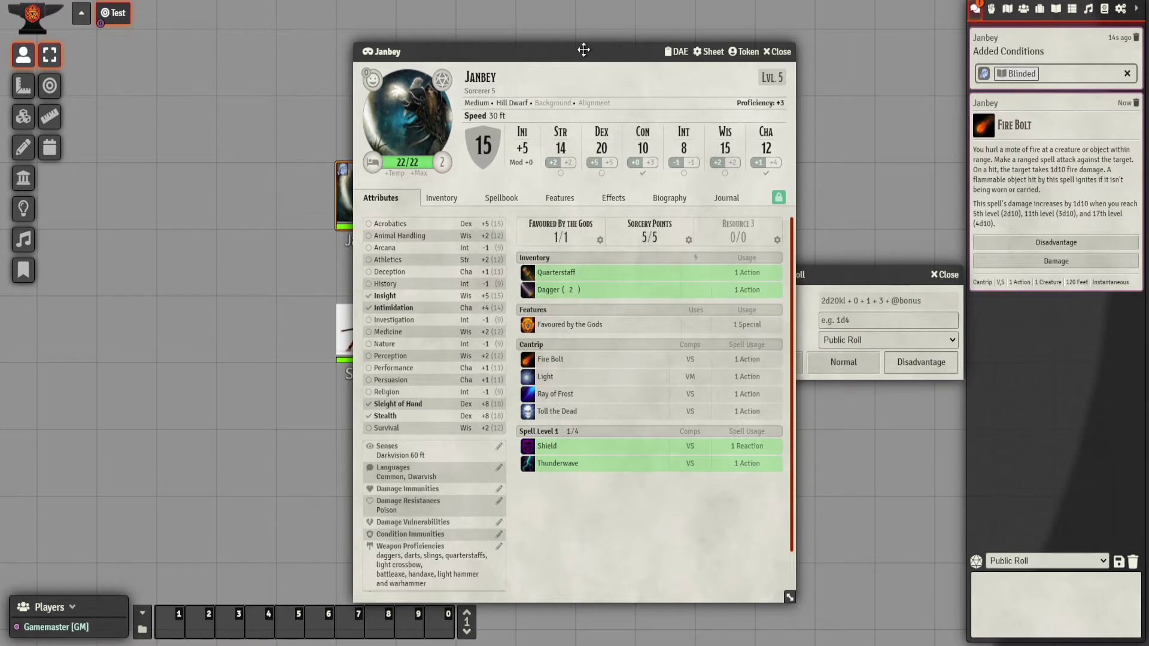
pyautogui.doubleClick(583, 50)
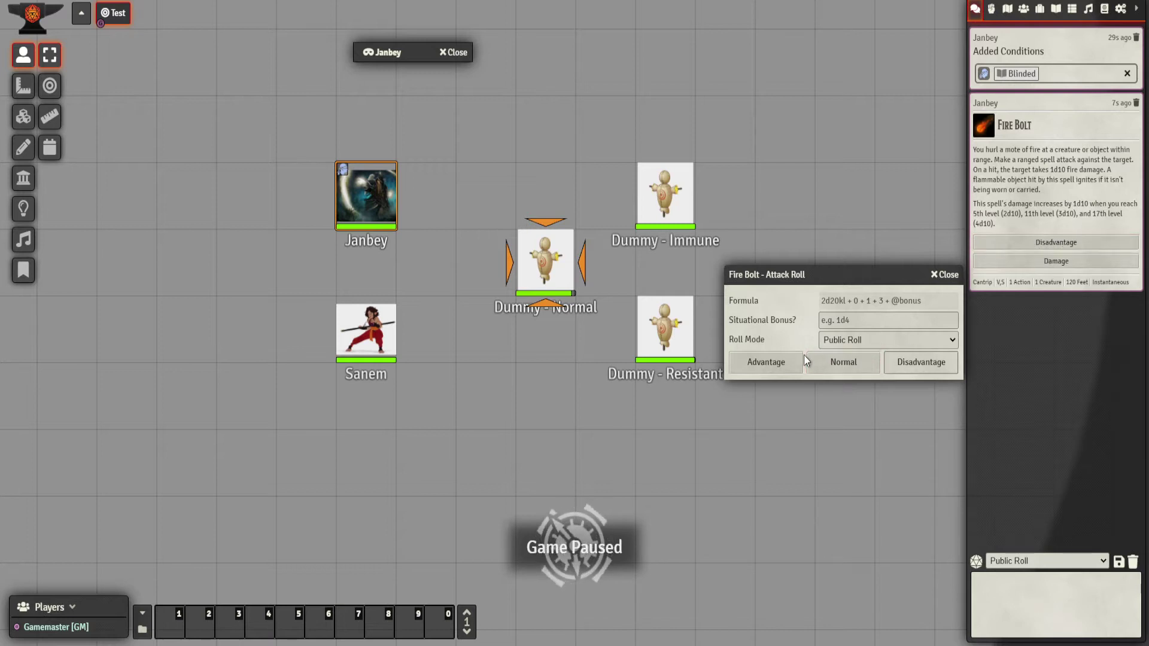
pyautogui.click(920, 362)
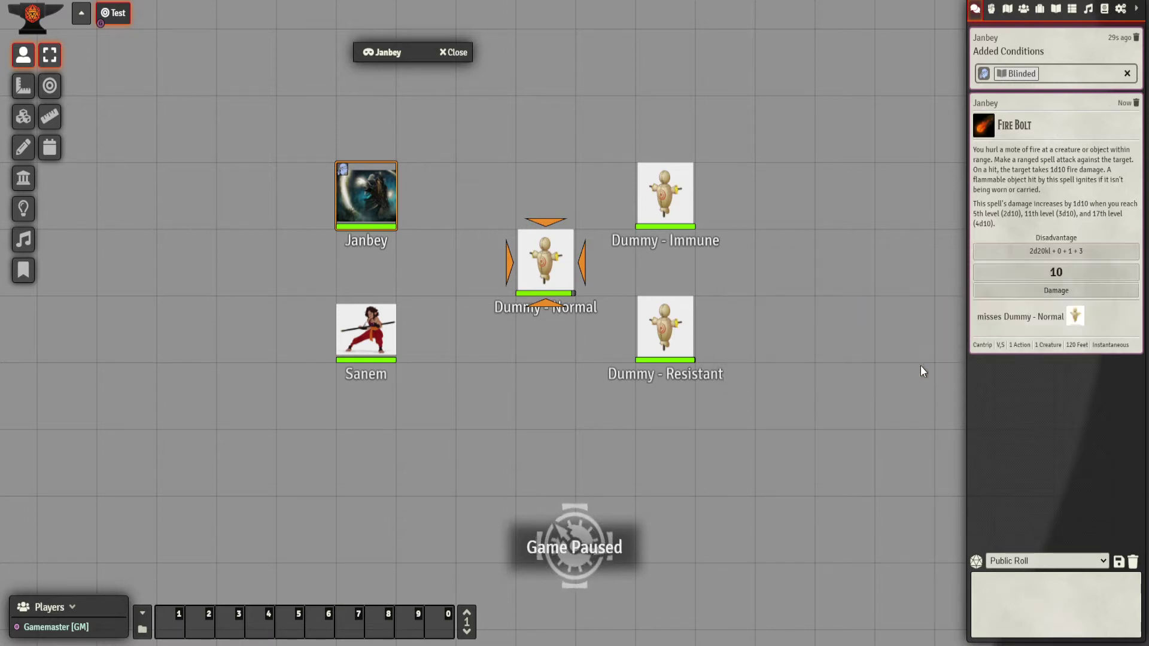
# Remove the Blinded condition from the Janbey token and close the minimized character sheet
pyautogui.rightClick(378, 207)
pyautogui.click(415, 213)
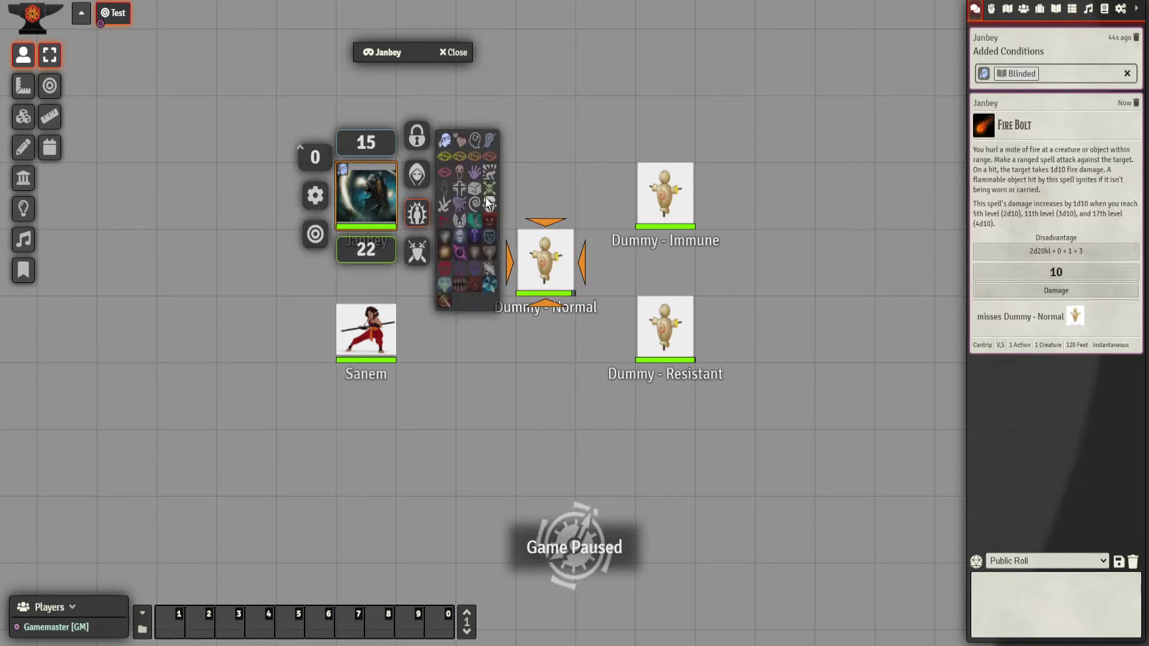
pyautogui.click(444, 139)
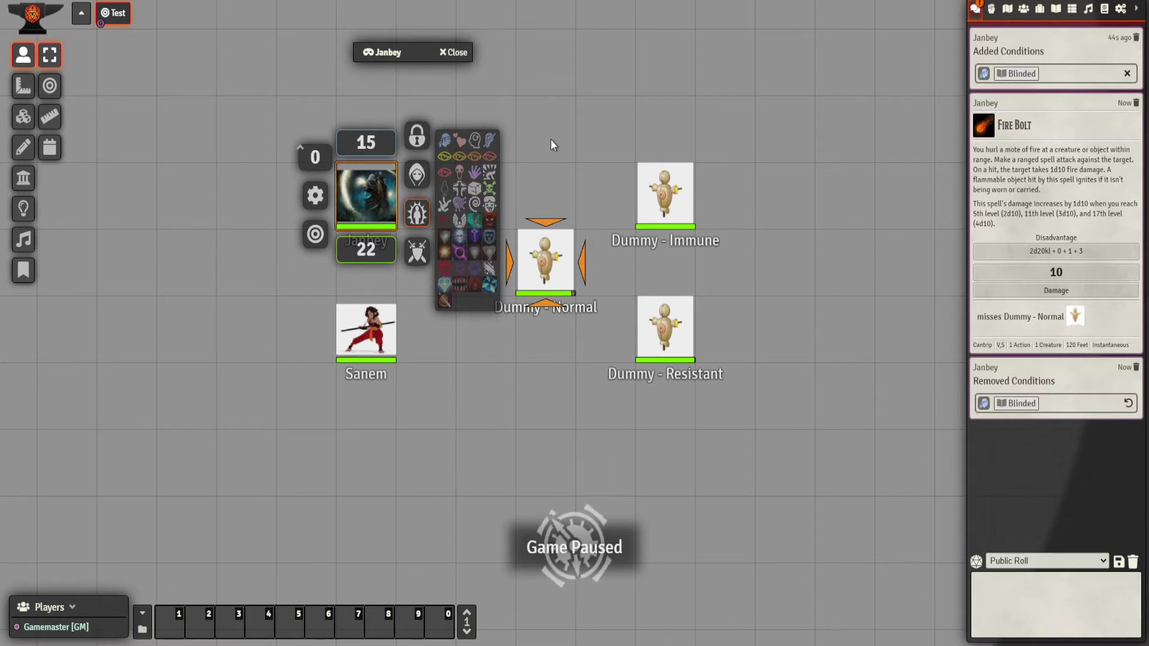
pyautogui.click(453, 53)
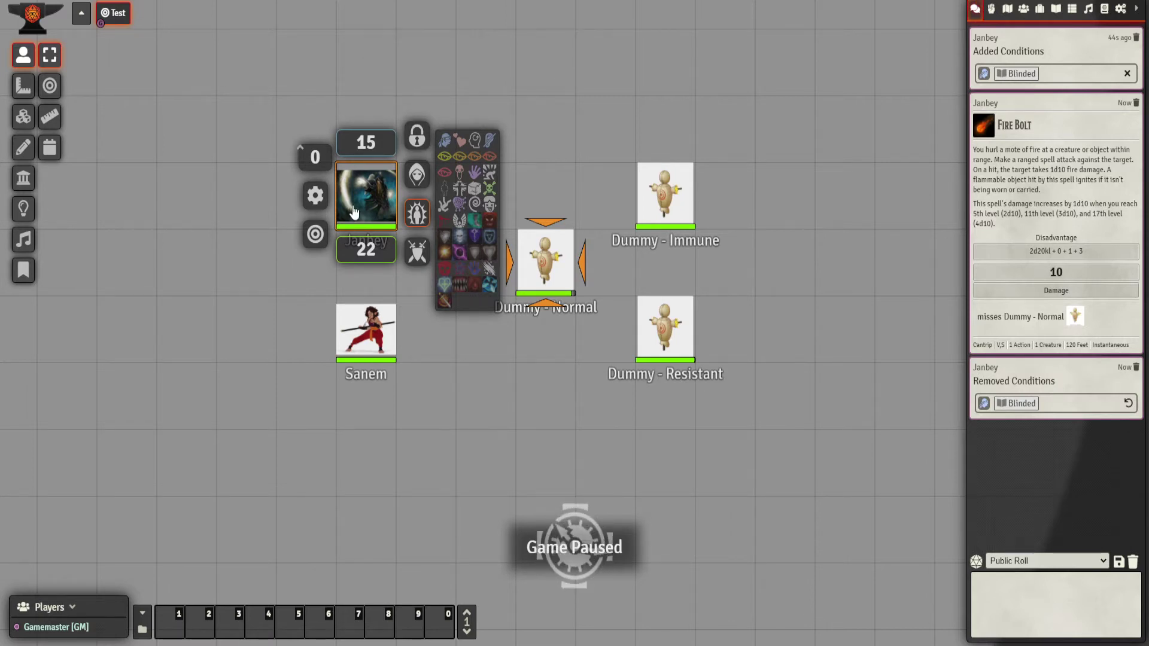
# Reopen the Condition Lab, inspect Blinded's attack disadvantage and grants-advantage effect changes, then close the effect configuration
pyautogui.click(1120, 10)
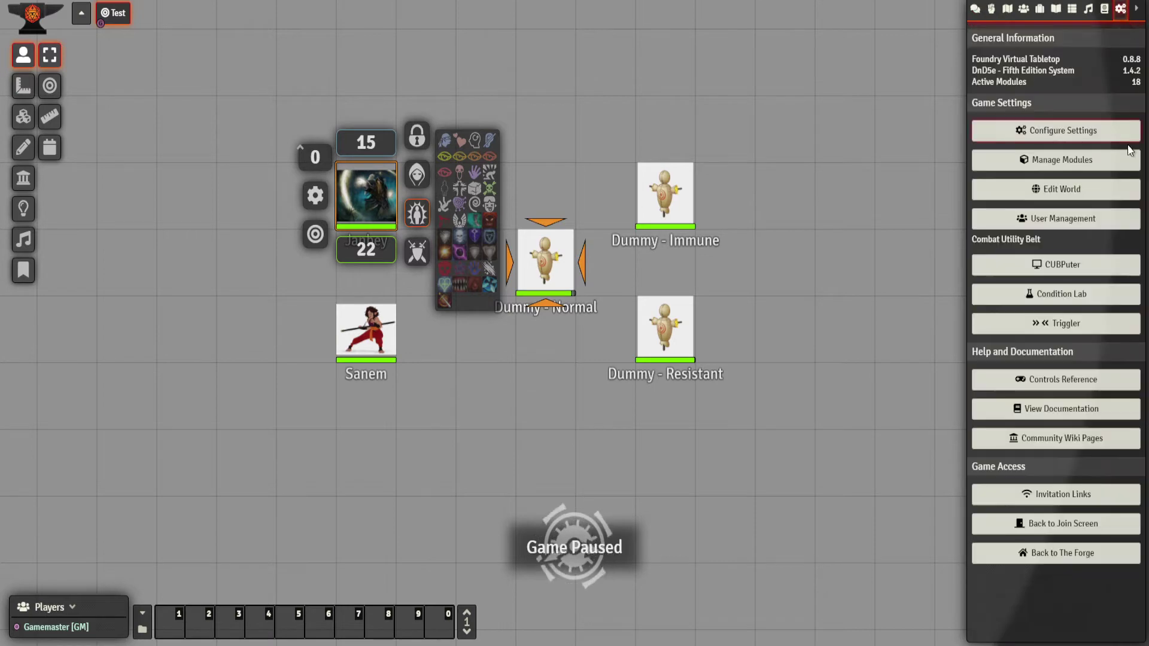
pyautogui.click(1071, 296)
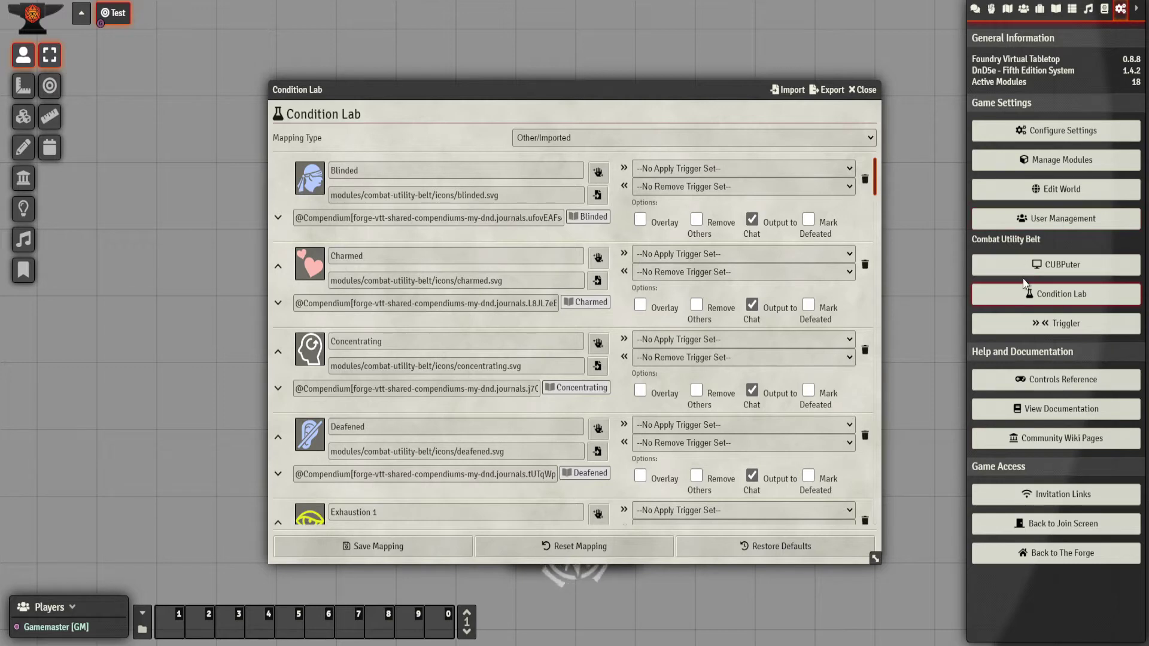
pyautogui.click(599, 174)
pyautogui.click(683, 294)
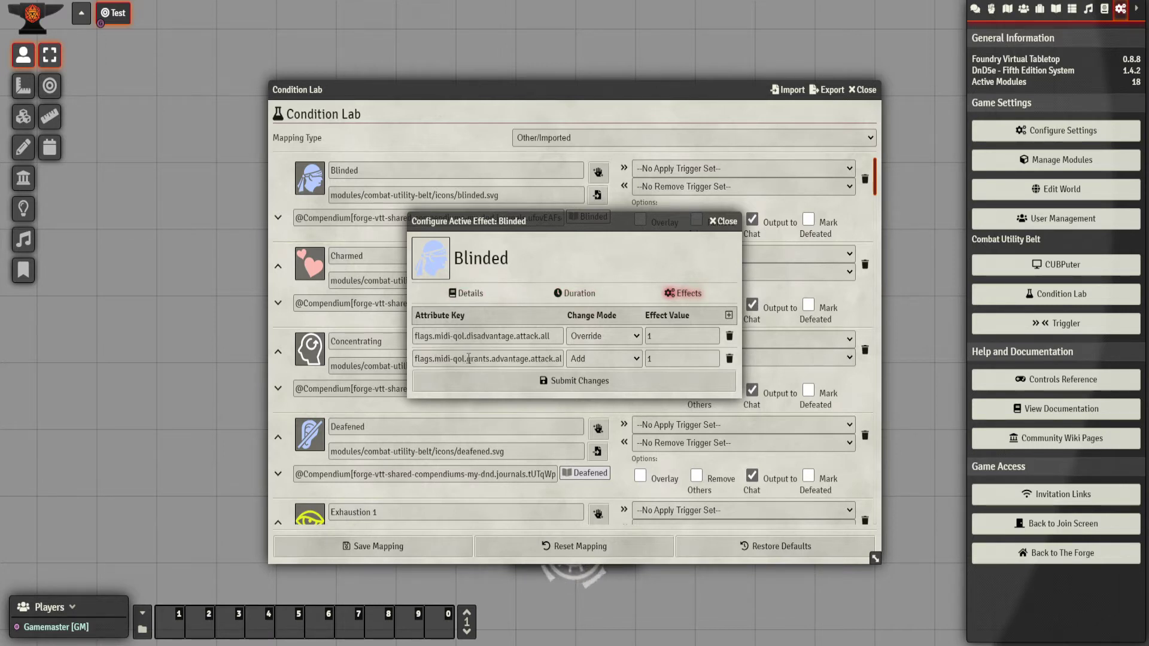
pyautogui.click(495, 358)
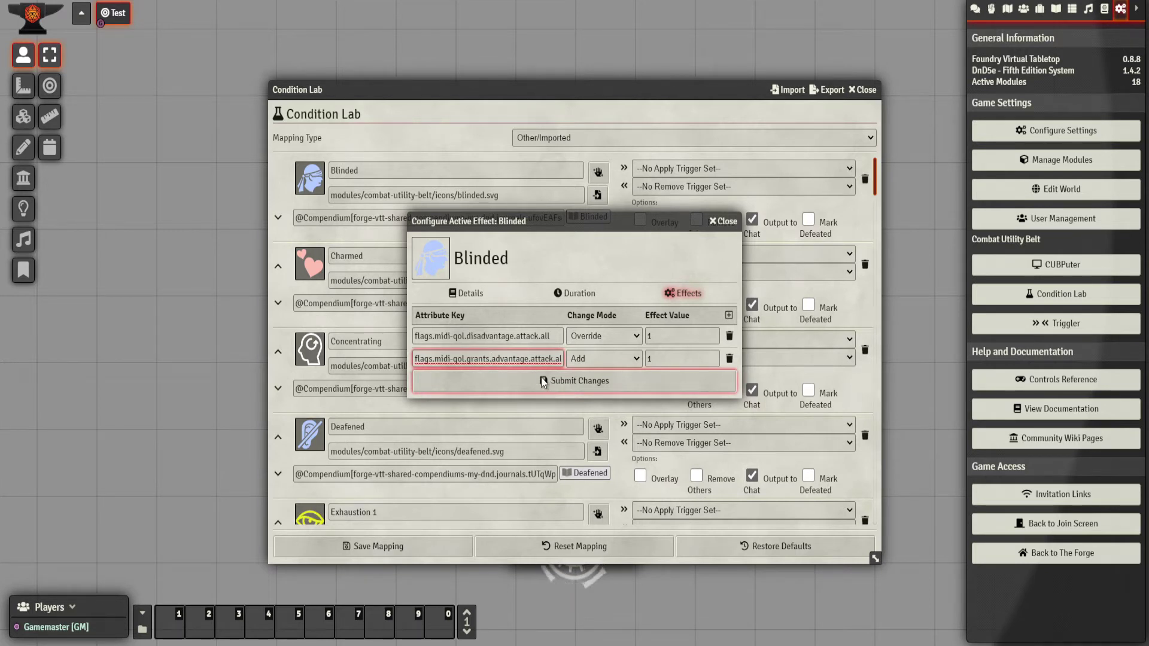
pyautogui.click(723, 221)
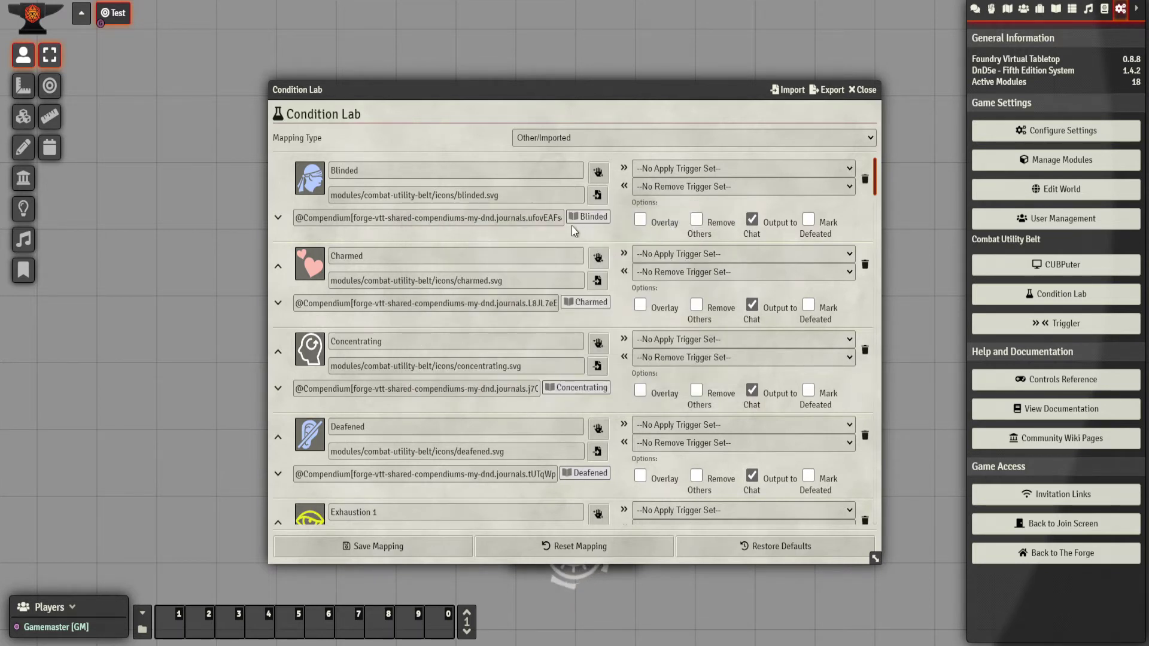
# Check the Concentrating condition's active effect configuration for effect changes, then close it
pyautogui.scroll(-1, 503, 215)
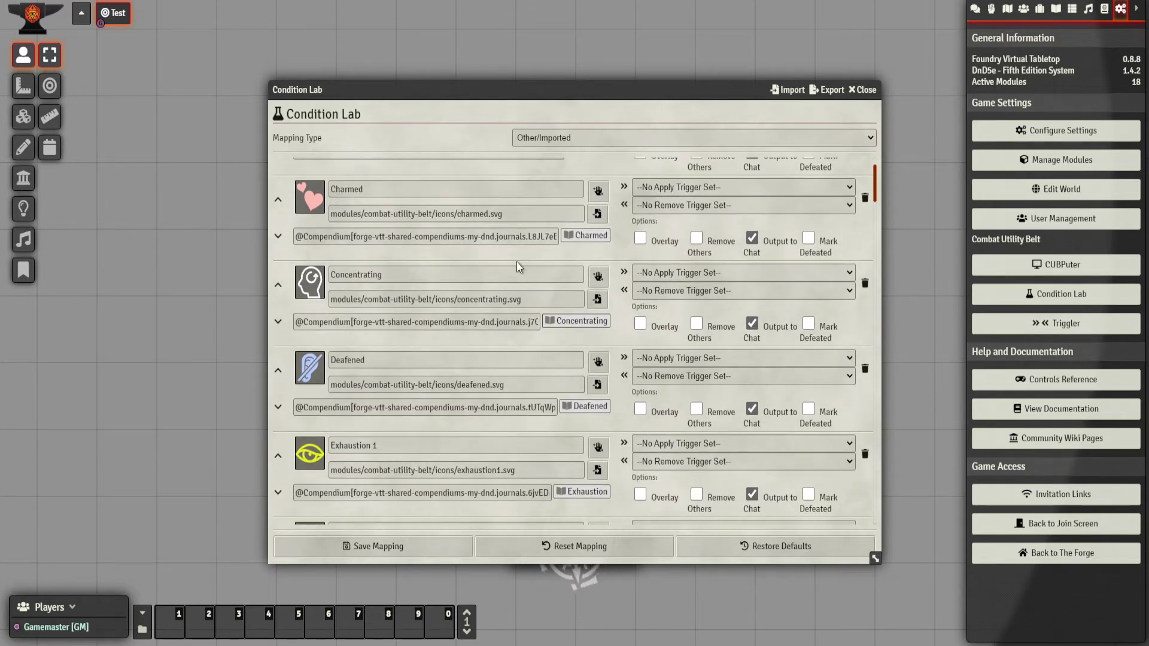
pyautogui.click(596, 277)
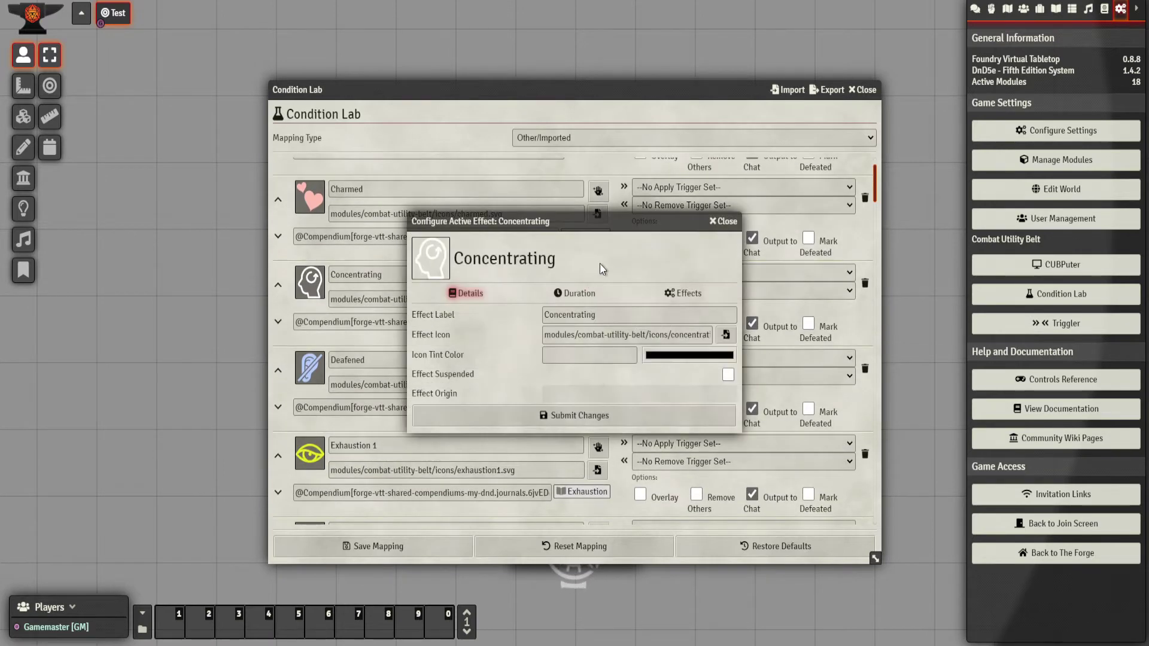
pyautogui.click(691, 294)
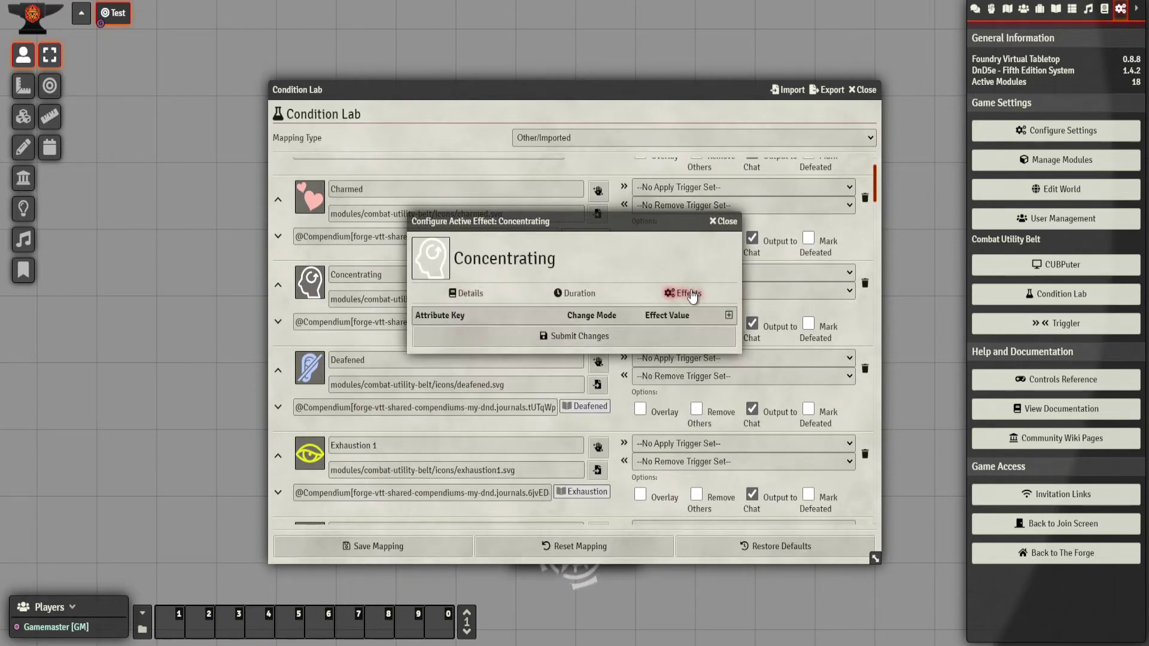
pyautogui.click(724, 221)
# Inspect the effect changes configured for Exhaustion 1 and Exhaustion 2, closing each configuration after reading it
pyautogui.scroll(-4, 525, 295)
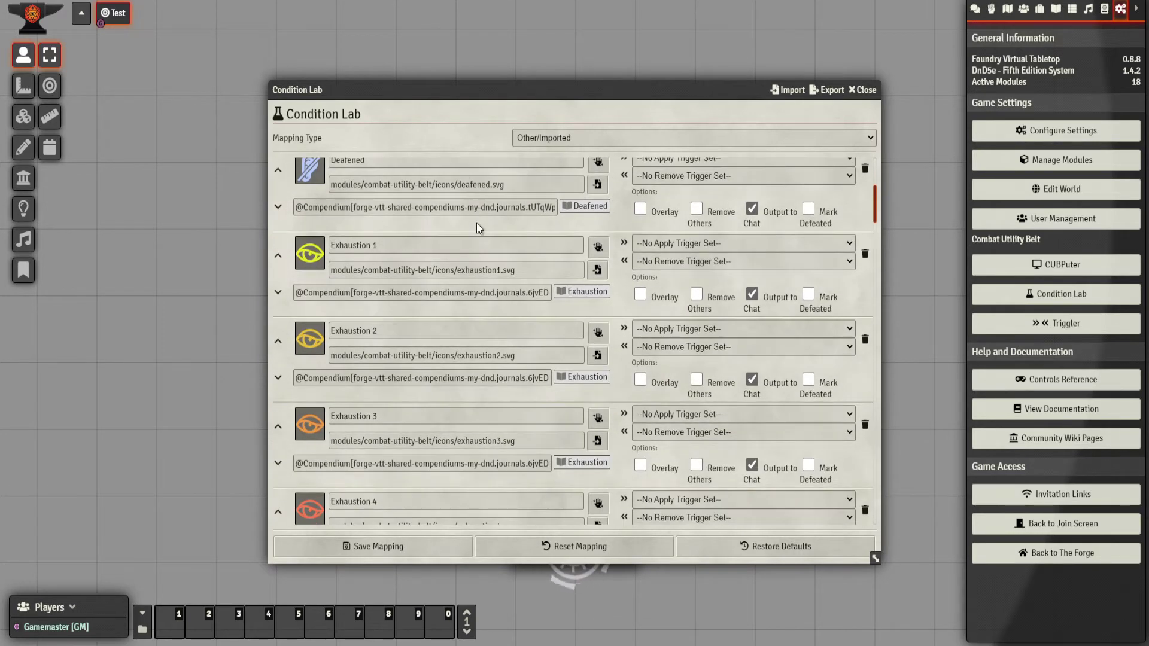
pyautogui.scroll(-1, 478, 222)
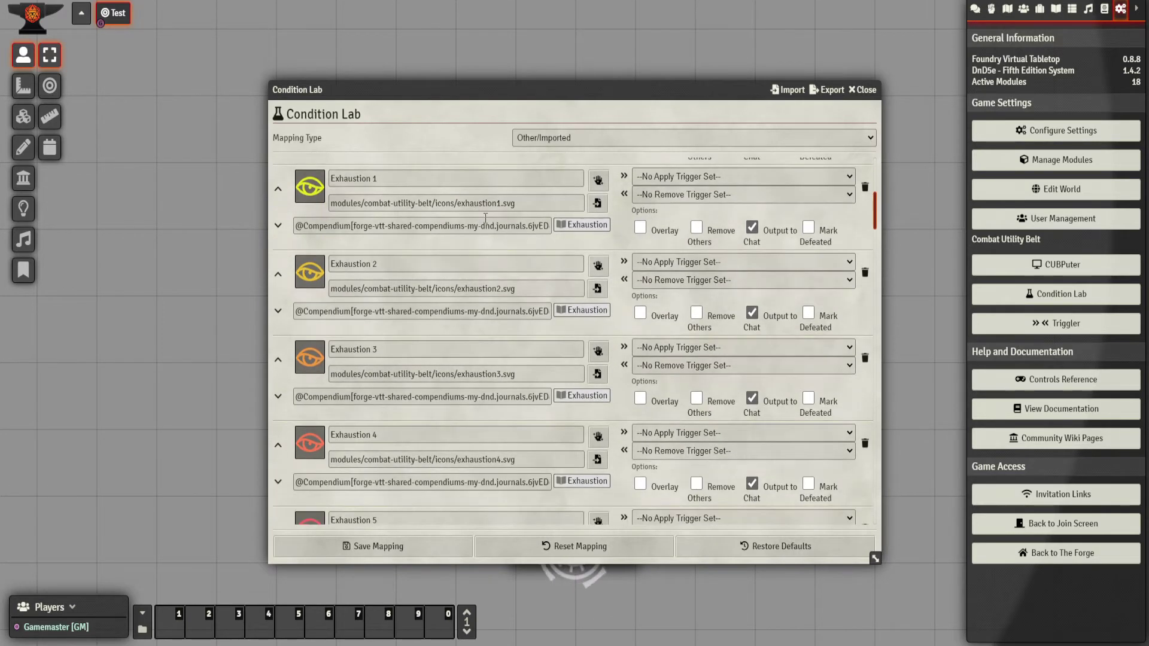
pyautogui.click(598, 181)
pyautogui.click(699, 294)
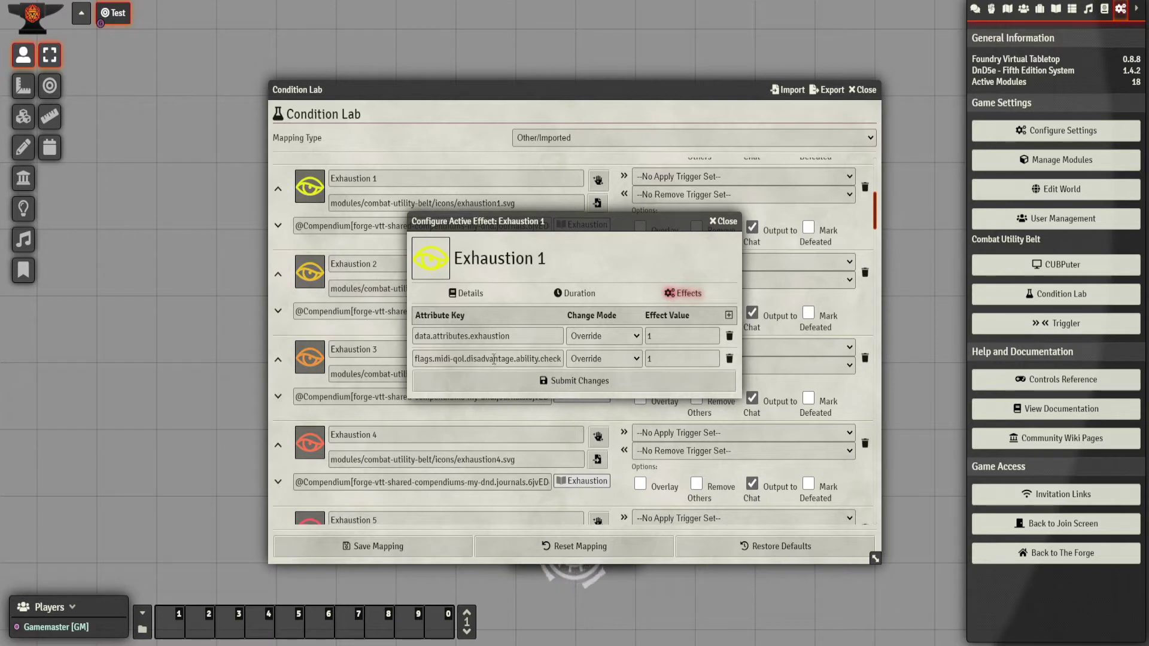
pyautogui.click(723, 222)
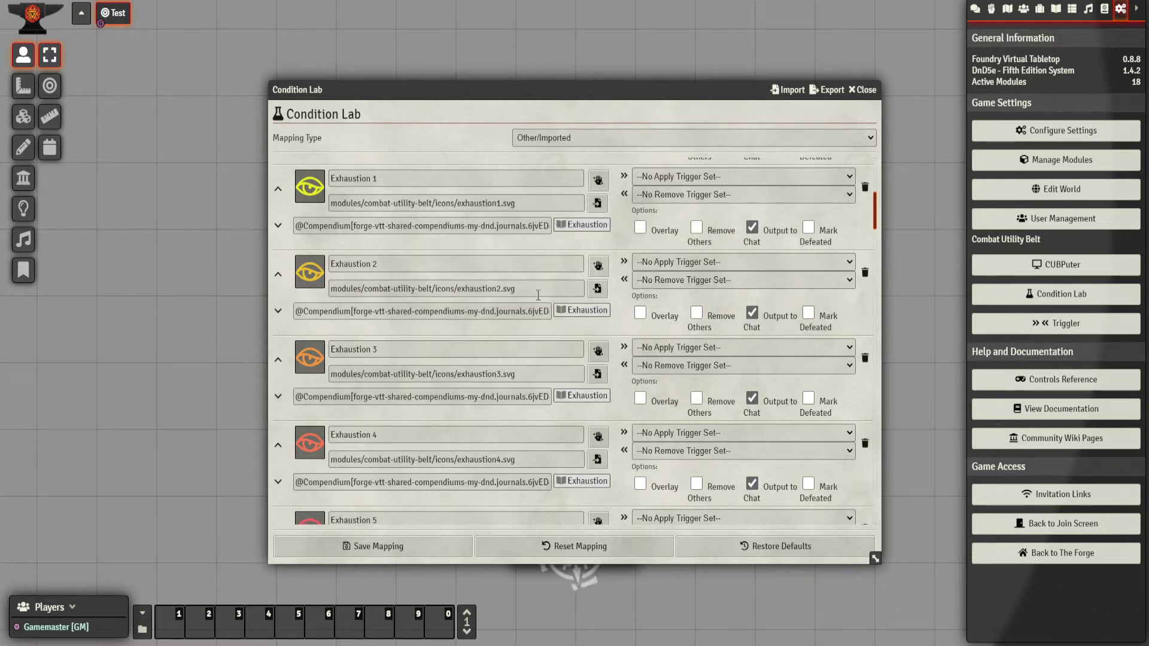
pyautogui.click(595, 273)
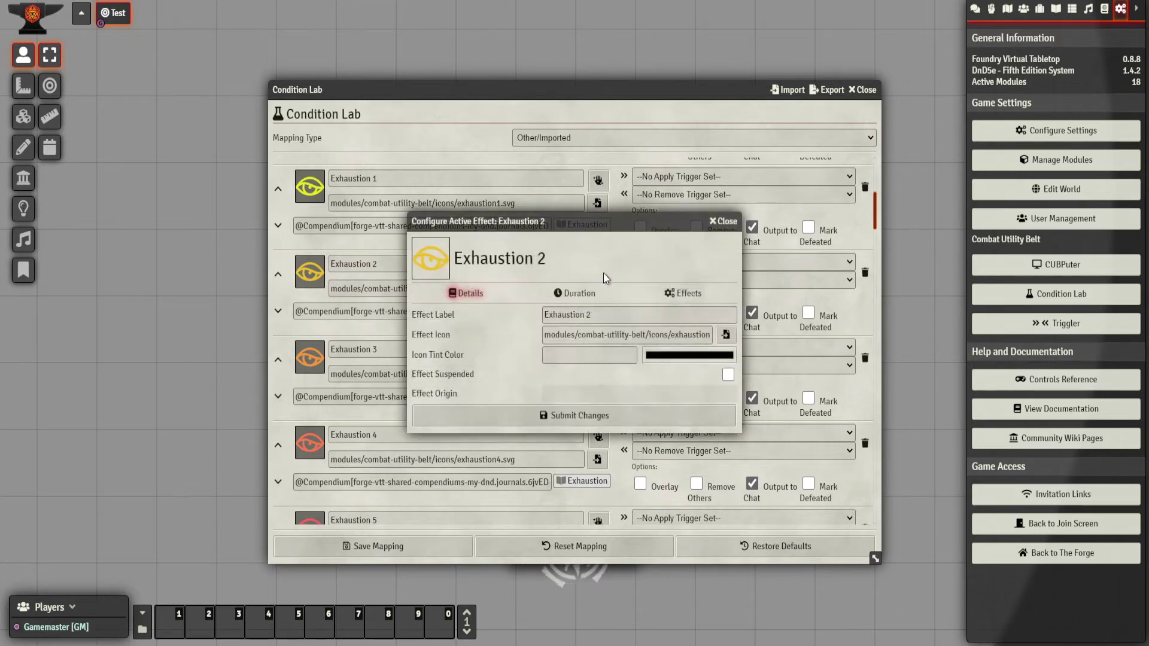
pyautogui.click(673, 295)
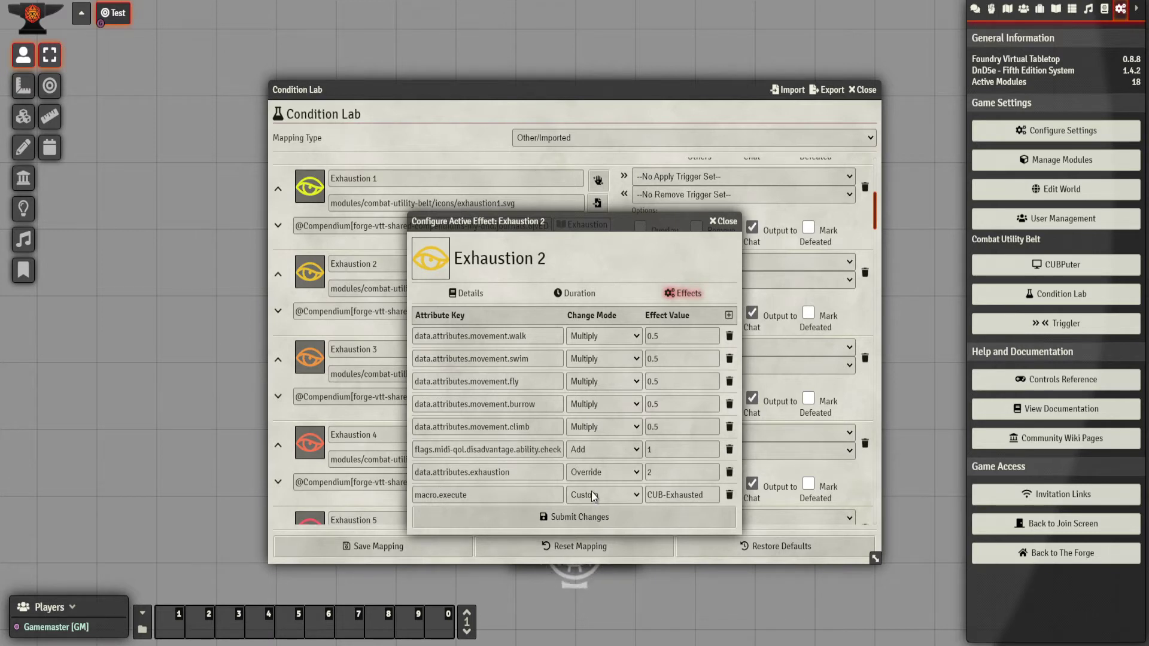
pyautogui.click(728, 221)
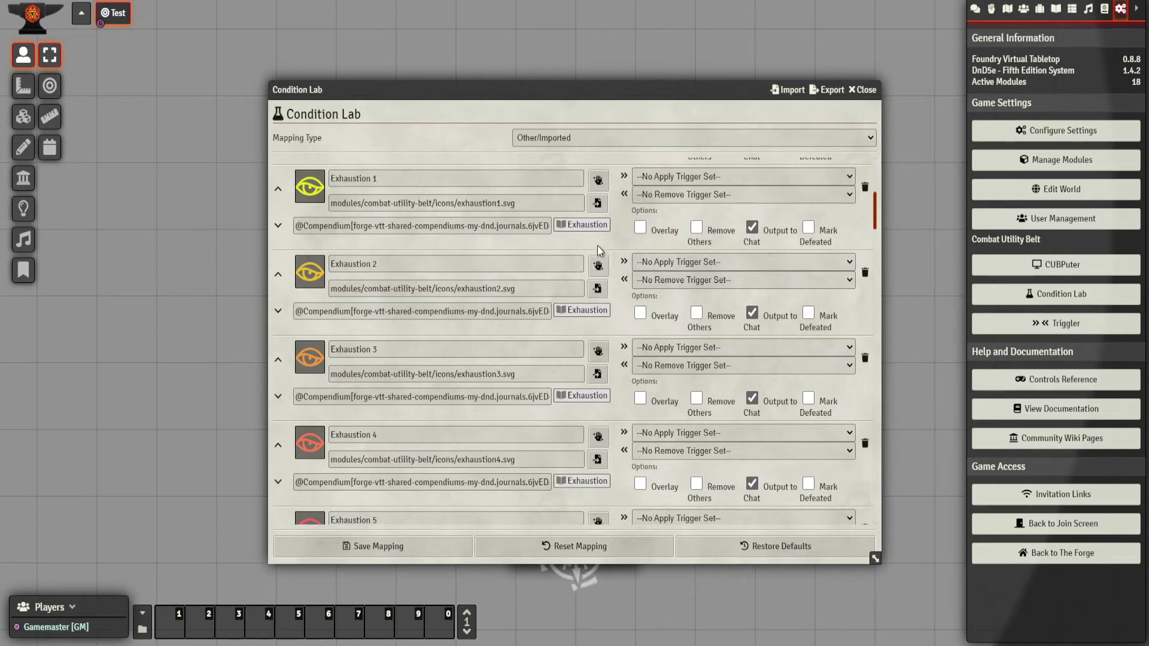
# Inspect the effect changes configured for Exhaustion 5 and Exhaustion 4, closing each configuration after reading it
pyautogui.scroll(-3, 507, 269)
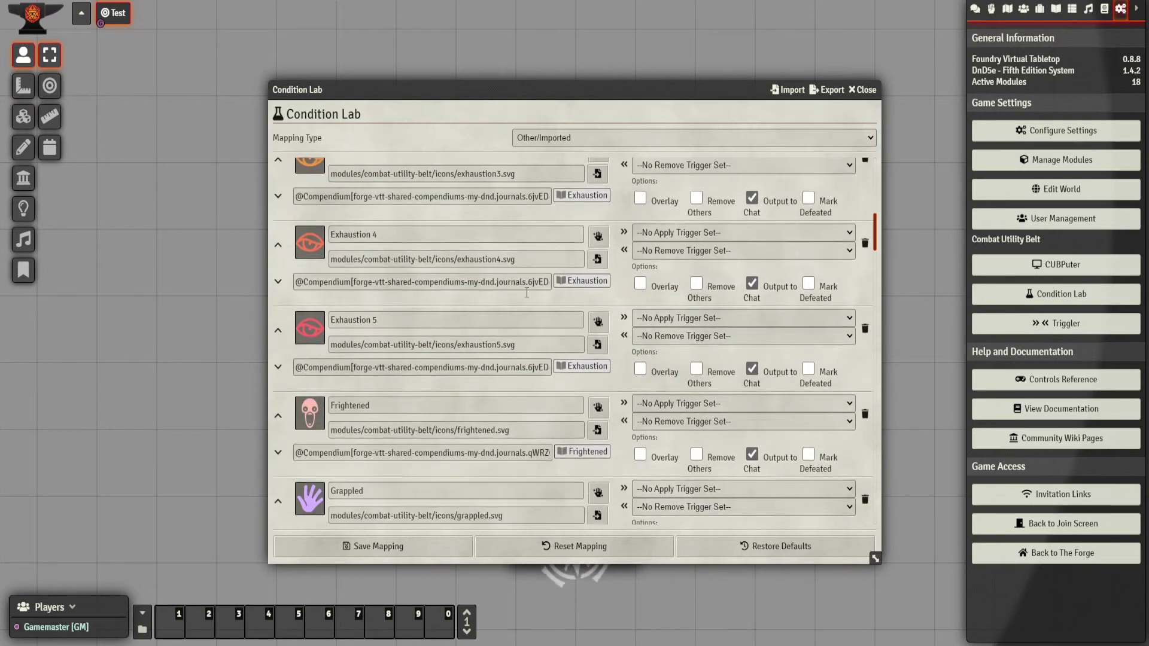
pyautogui.click(596, 327)
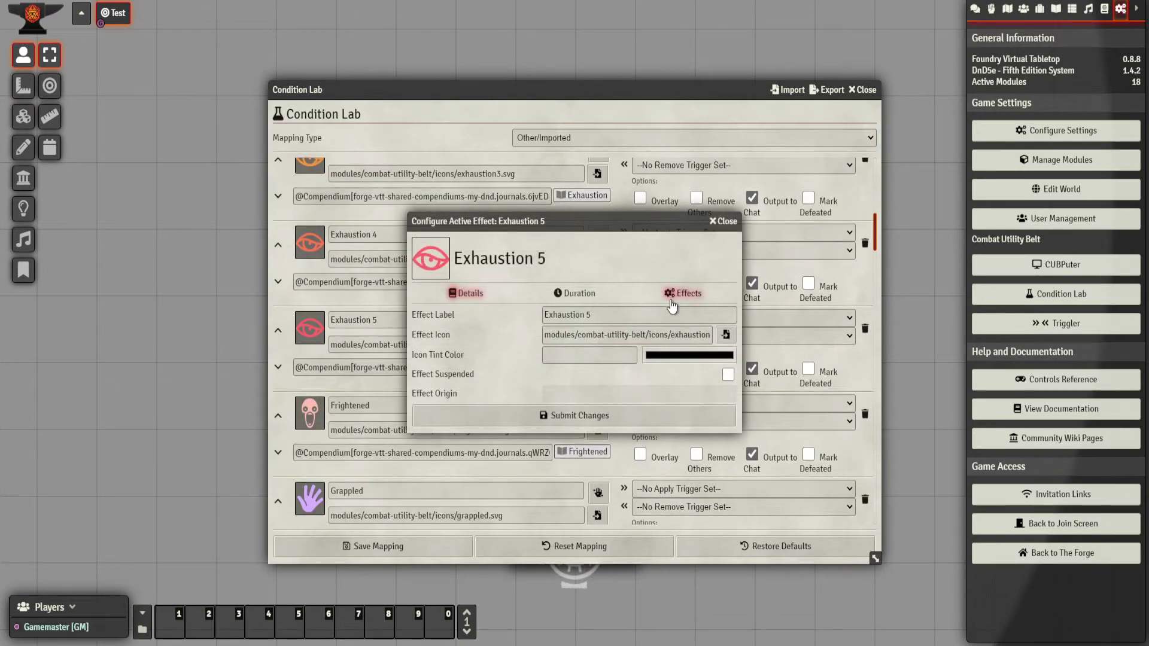
pyautogui.click(685, 293)
pyautogui.moveTo(558, 219); pyautogui.dragTo(530, 74)
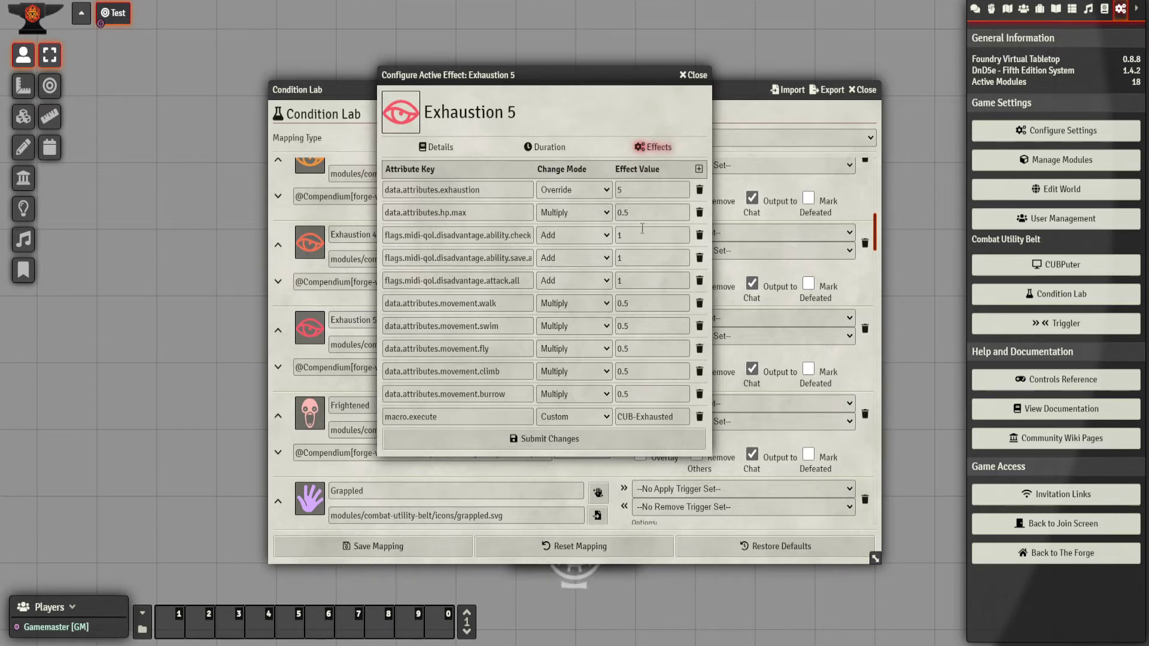
pyautogui.click(692, 75)
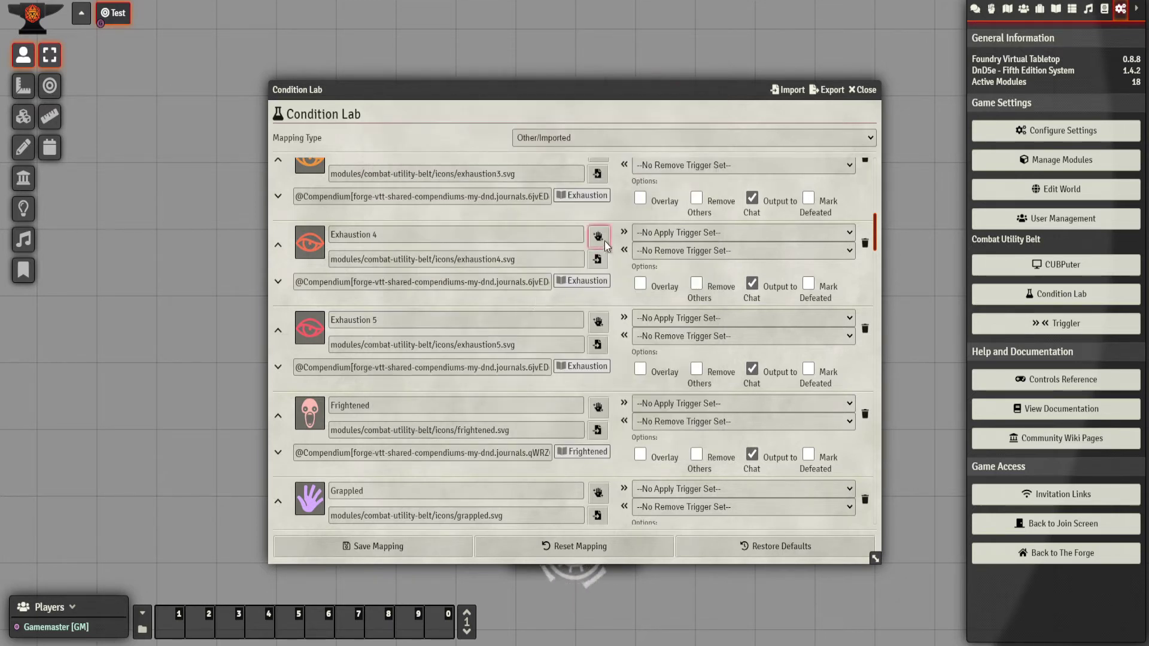
pyautogui.click(603, 241)
pyautogui.click(682, 292)
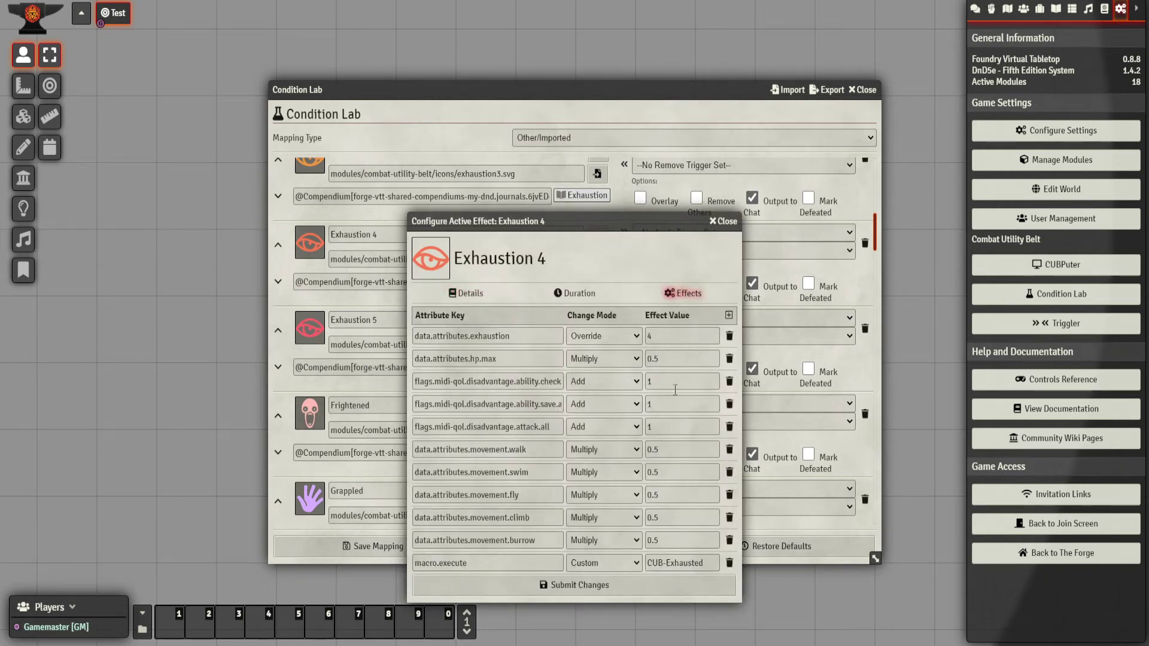
pyautogui.click(724, 221)
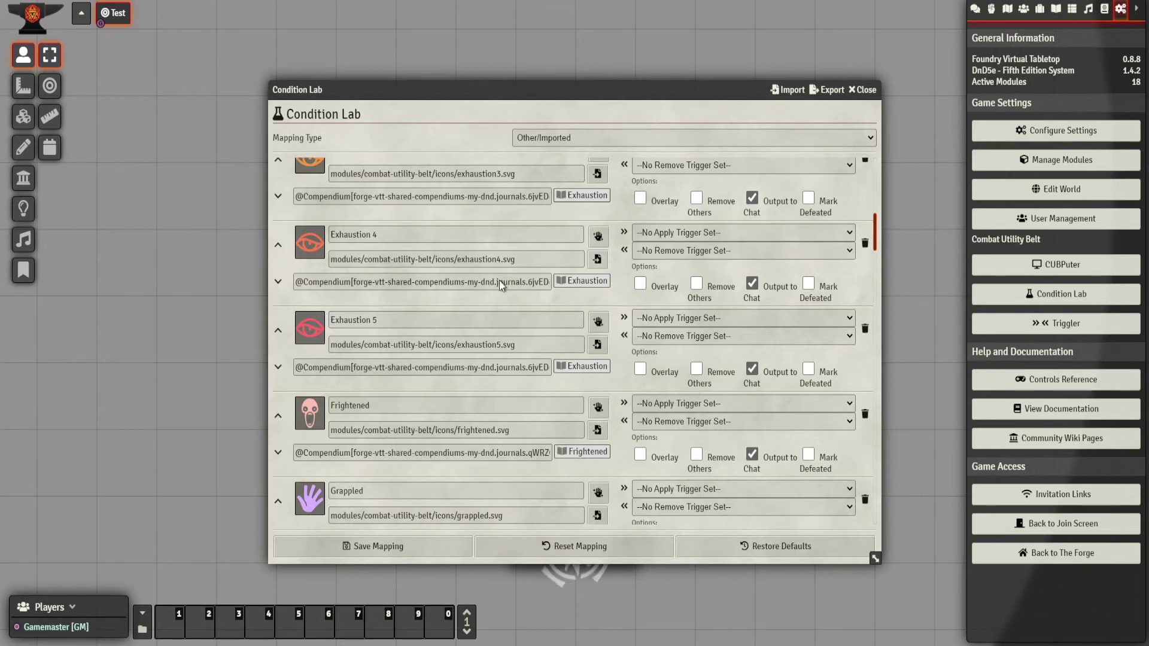
# Inspect the effect changes in the Frightened condition's active effect configuration
pyautogui.scroll(-1, 487, 350)
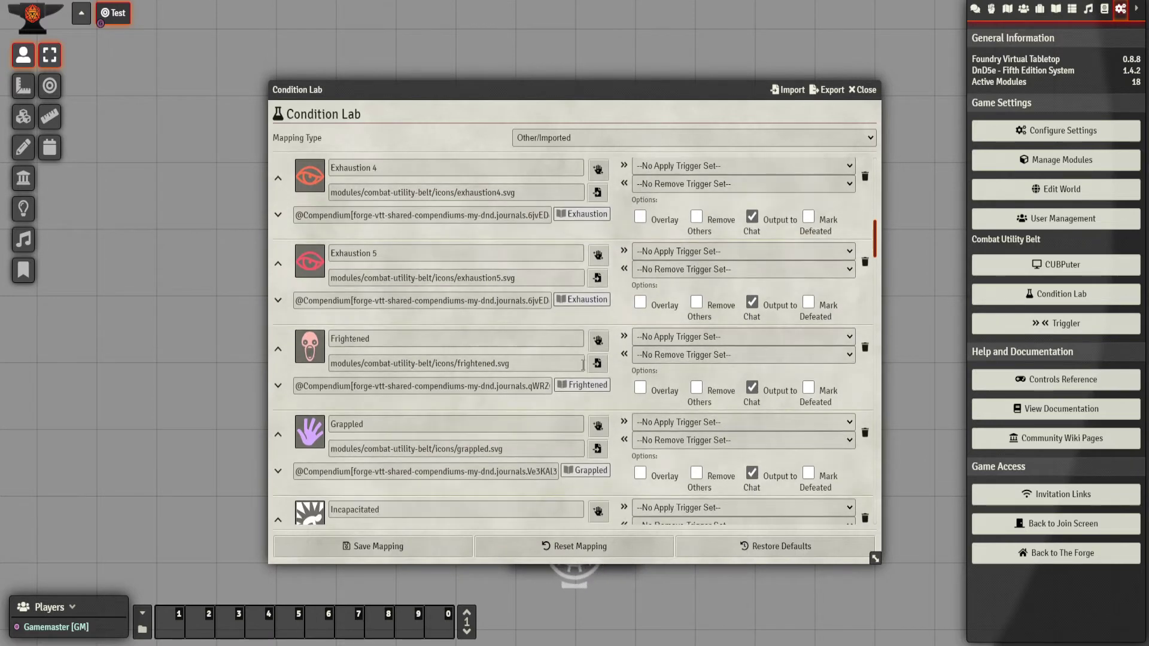
pyautogui.click(598, 341)
pyautogui.click(682, 293)
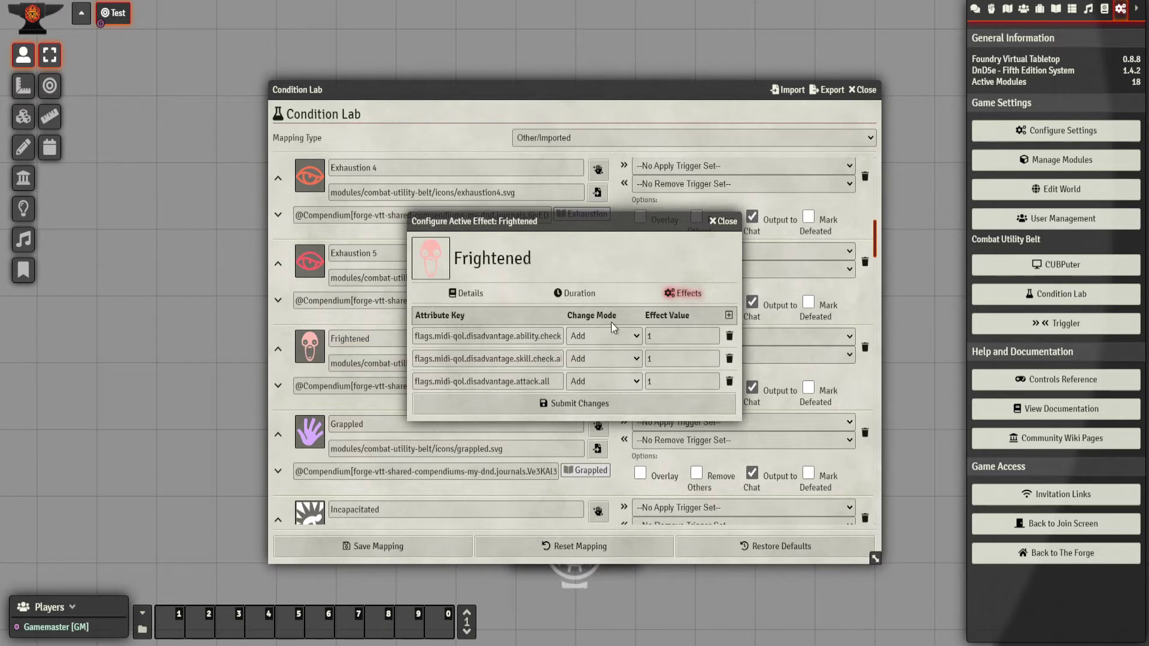
# Close the Frightened effect configuration, read the Frightened condition's linked rules entry, and close the entry
pyautogui.click(725, 222)
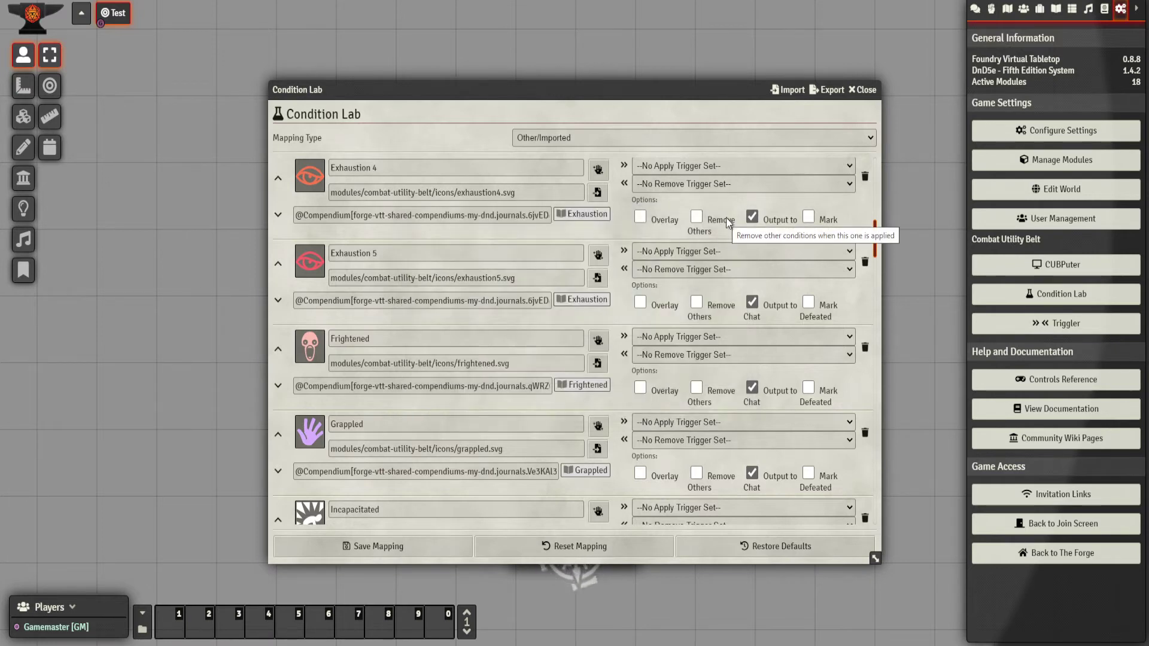
pyautogui.click(597, 388)
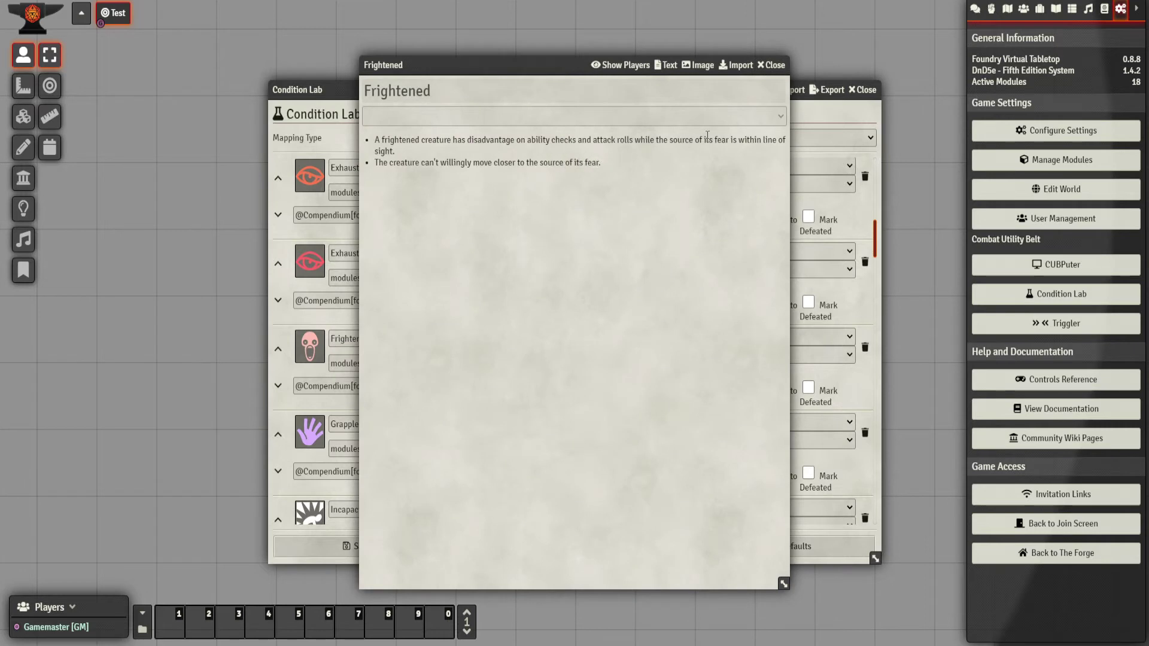
pyautogui.moveTo(716, 140); pyautogui.dragTo(453, 162)
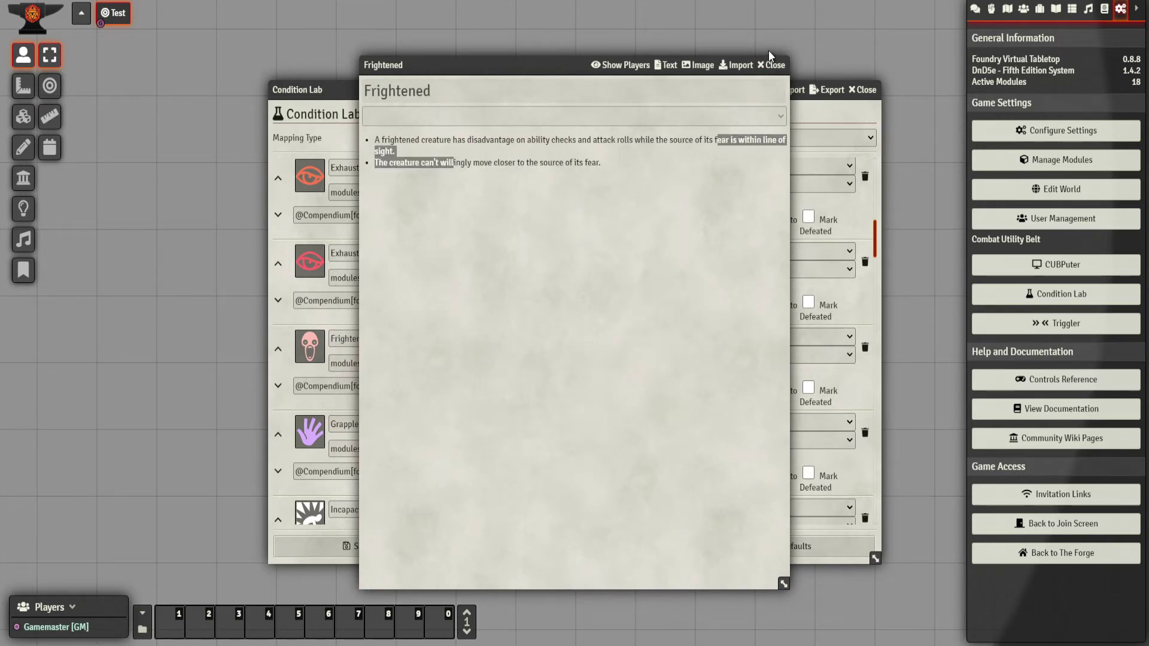
pyautogui.click(773, 65)
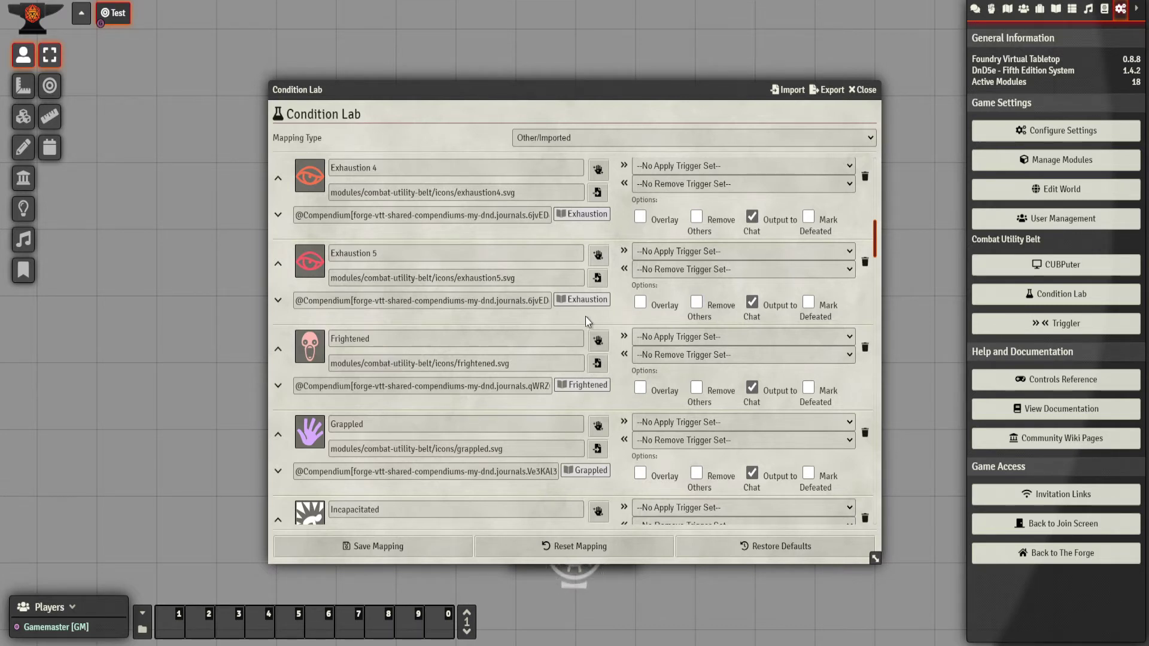
# Inspect the effect changes in the Grappled condition's active effect configuration, then close it
pyautogui.scroll(-1, 540, 311)
pyautogui.scroll(-2, 527, 307)
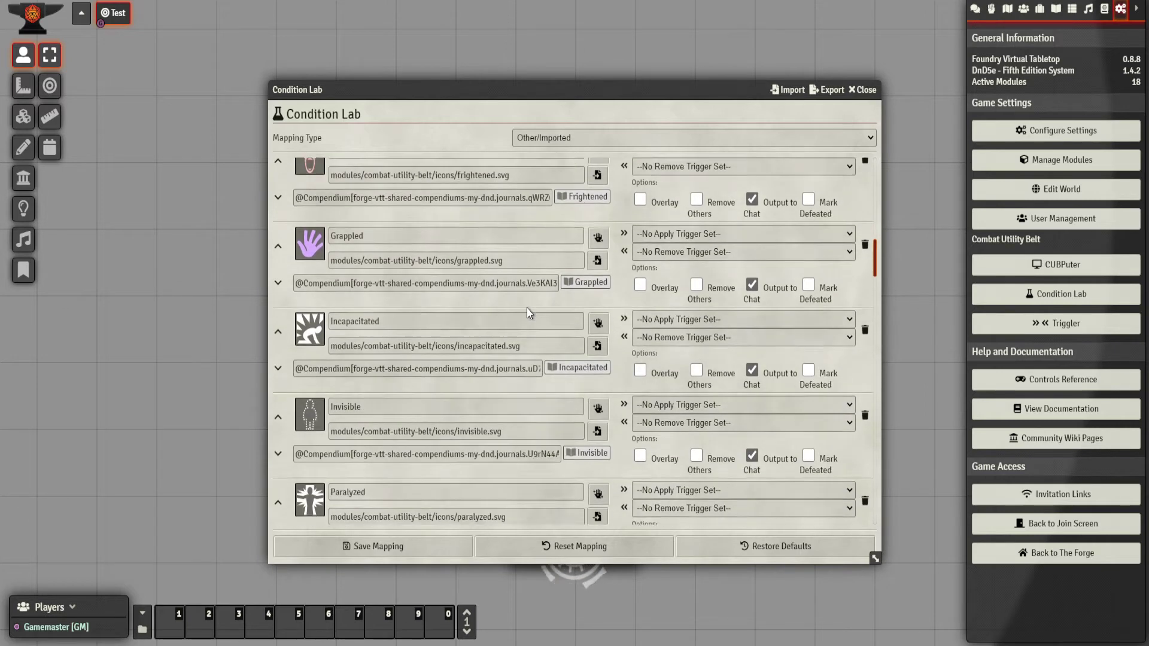
pyautogui.click(597, 224)
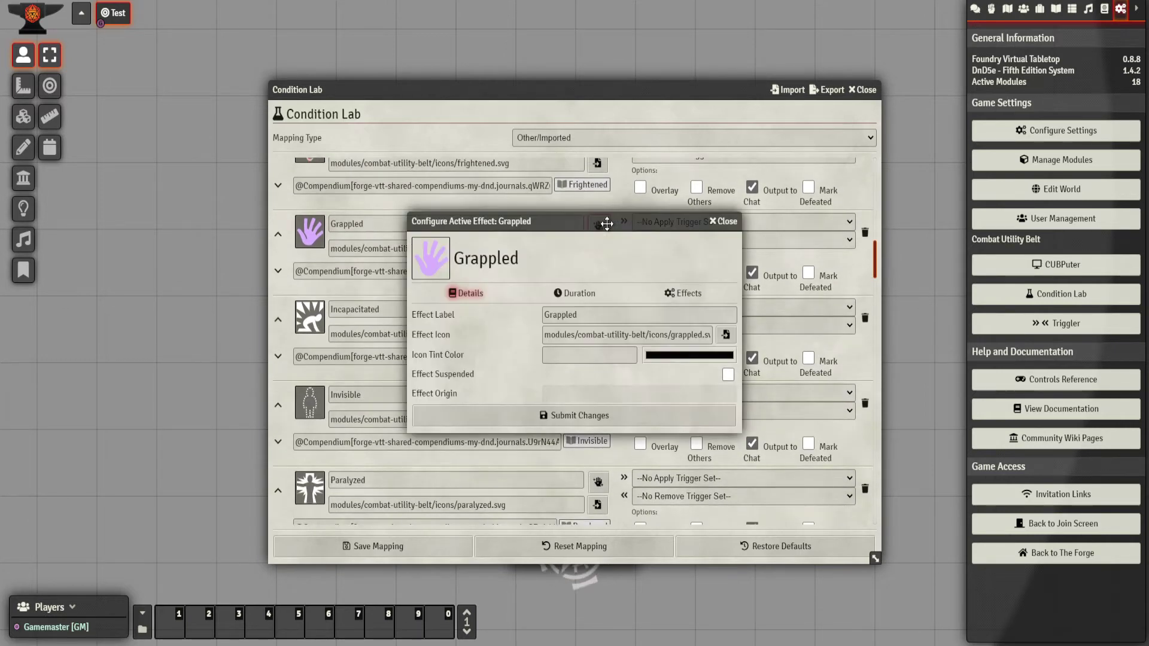
pyautogui.click(693, 295)
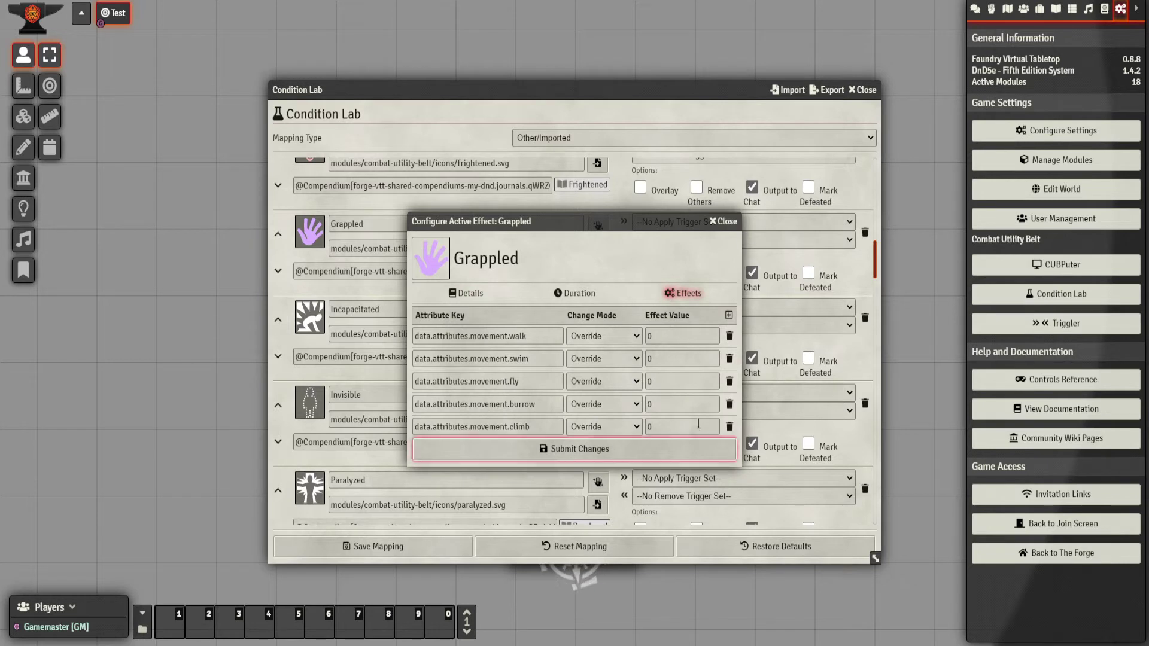
pyautogui.click(725, 221)
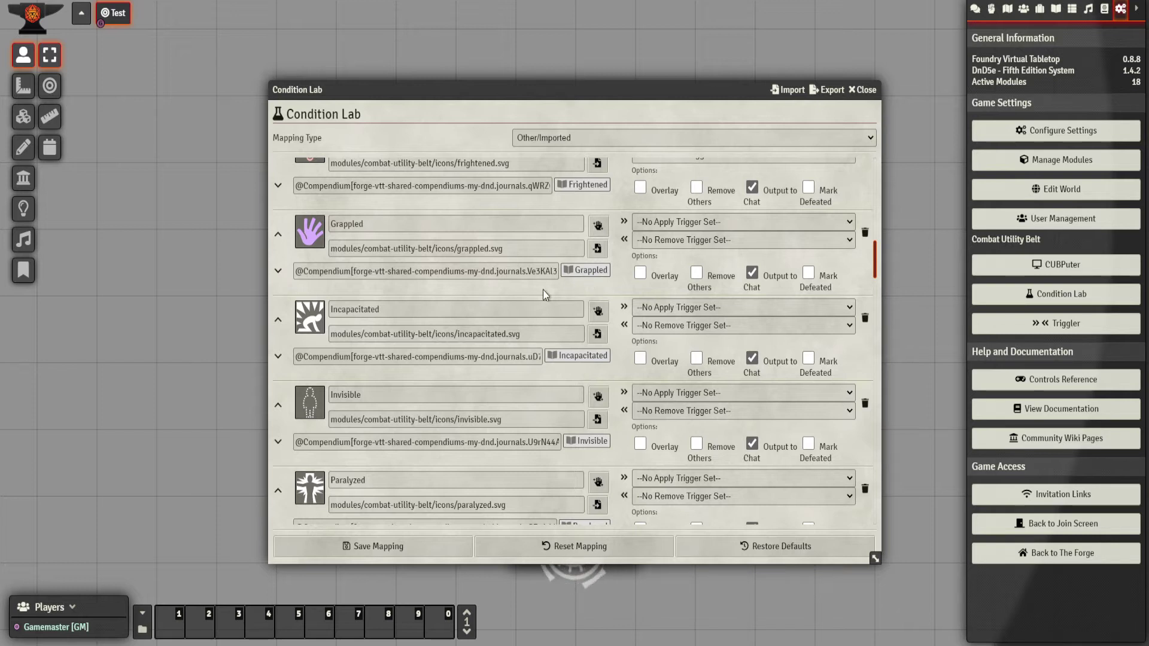
# Inspect the Incapacitated condition's effect changes and read its linked rules entry, closing each window after reading it
pyautogui.click(597, 310)
pyautogui.click(688, 294)
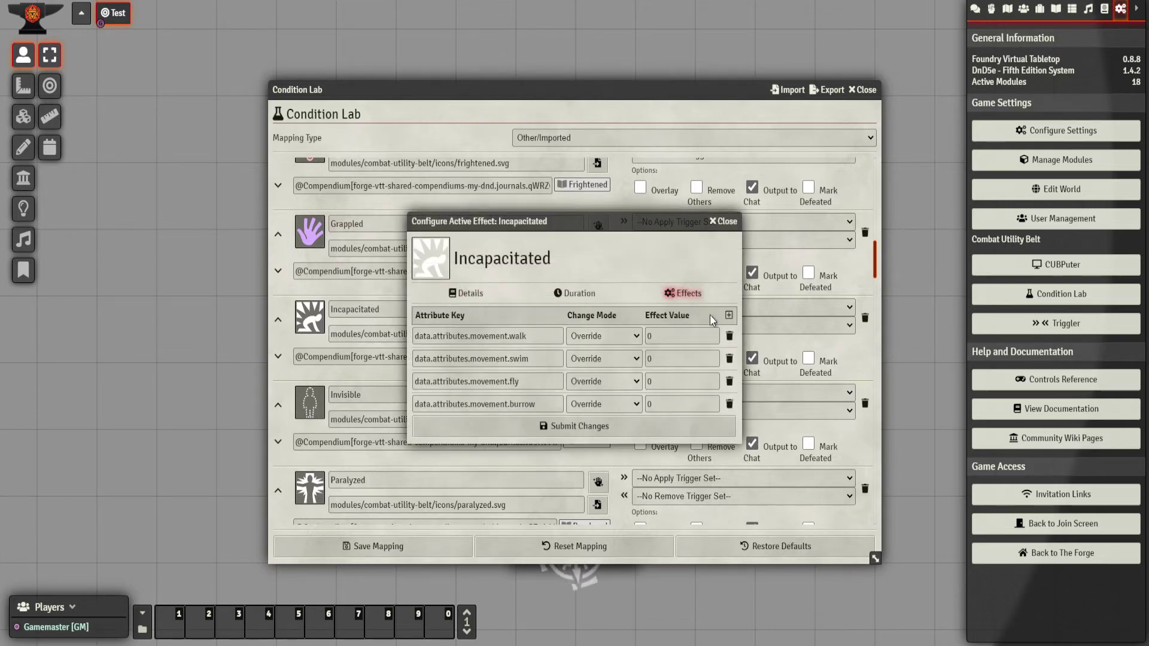
pyautogui.click(726, 221)
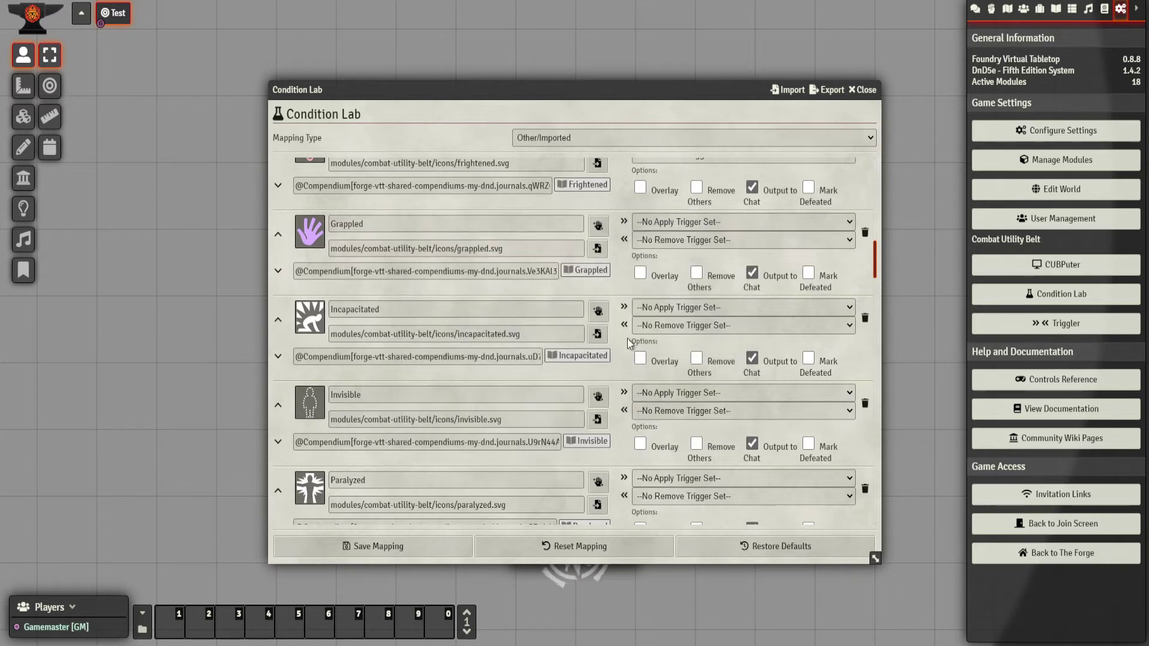
pyautogui.click(583, 356)
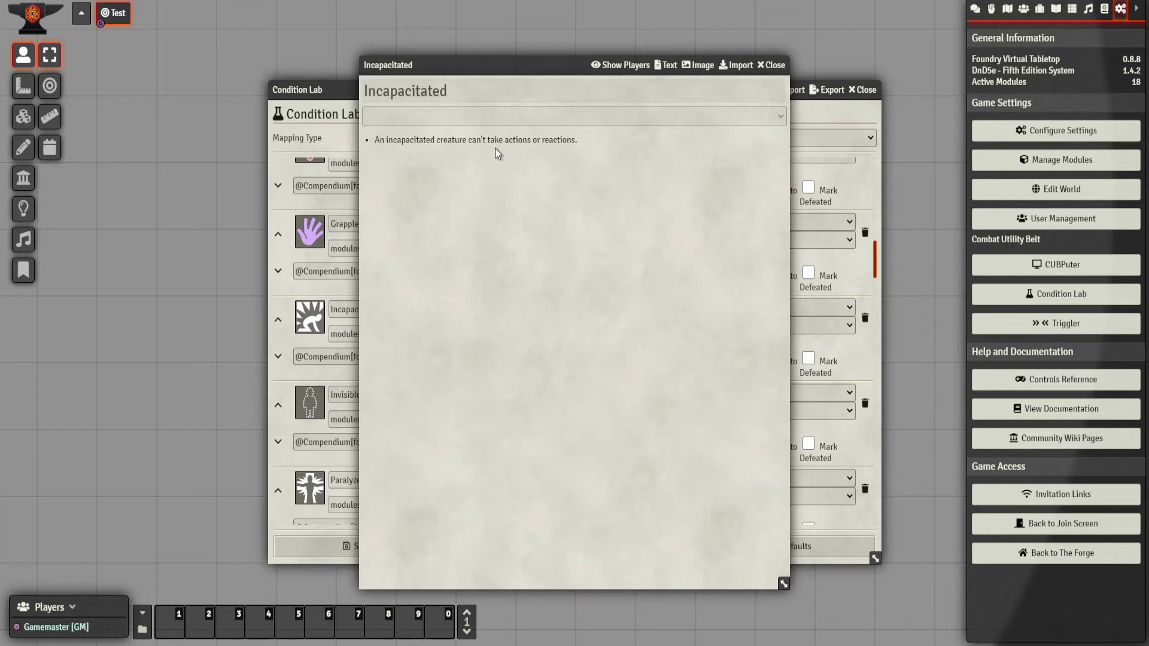
pyautogui.click(771, 65)
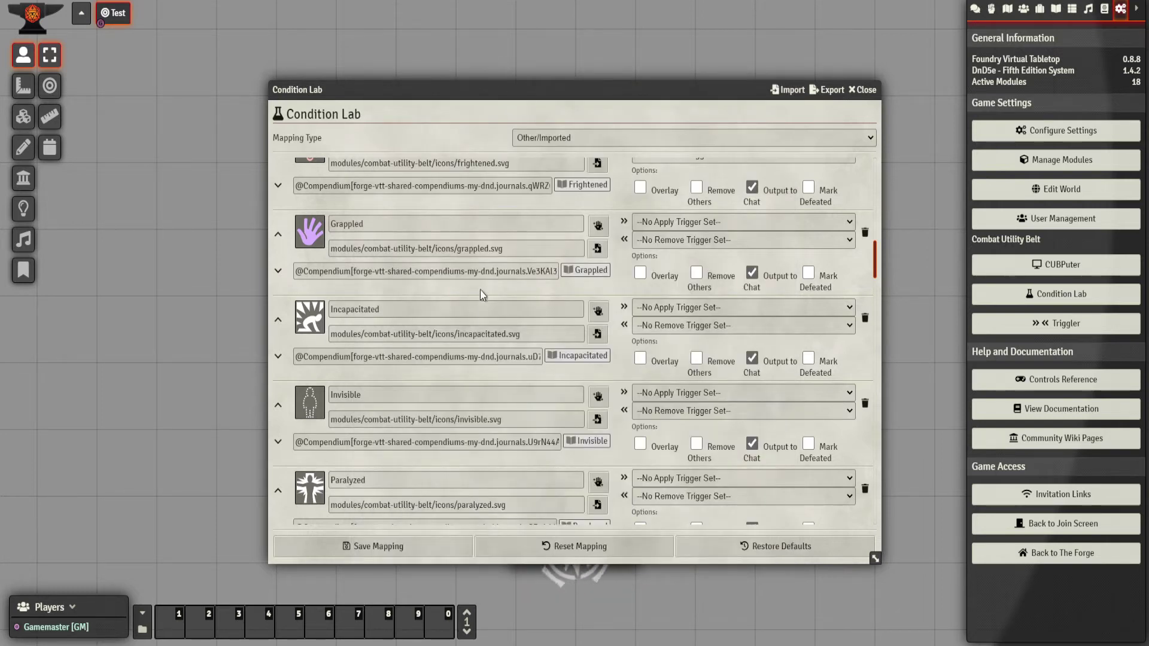
# Inspect the effect changes in the Invisible condition's active effect configuration, then close it
pyautogui.scroll(-5, 480, 289)
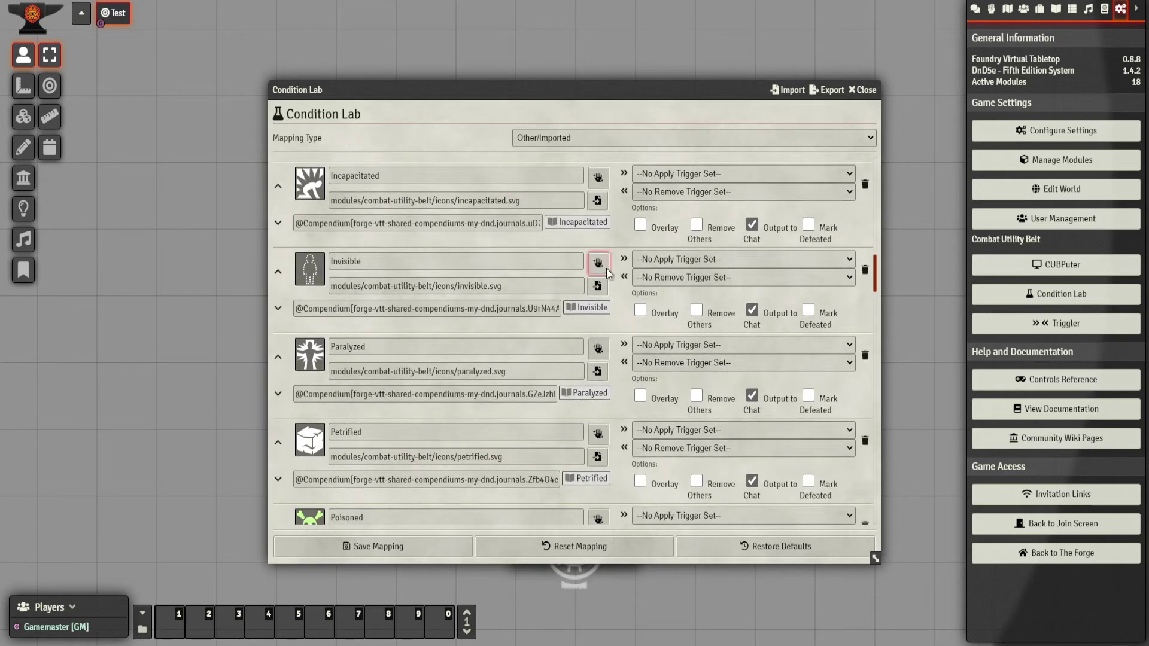
pyautogui.click(598, 263)
pyautogui.click(684, 293)
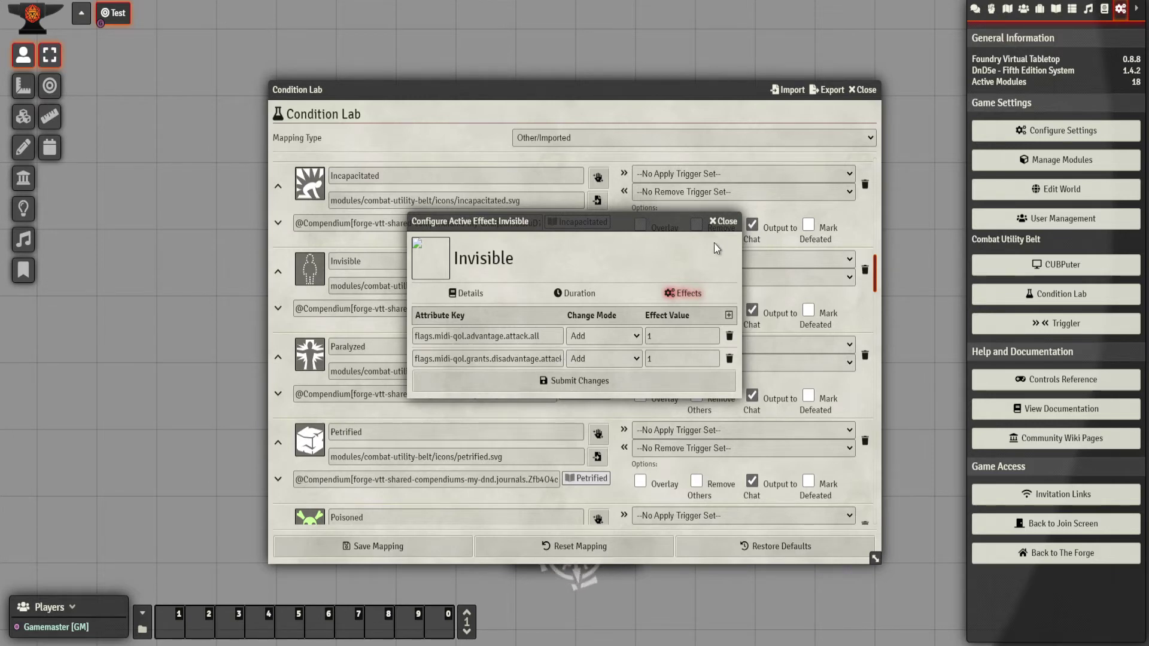
pyautogui.click(722, 221)
# Inspect the Paralyzed condition's effect changes, particularly the flags.midi-qol.critical.mwak attribute key, then close its active effect configuration
pyautogui.scroll(-1, 538, 293)
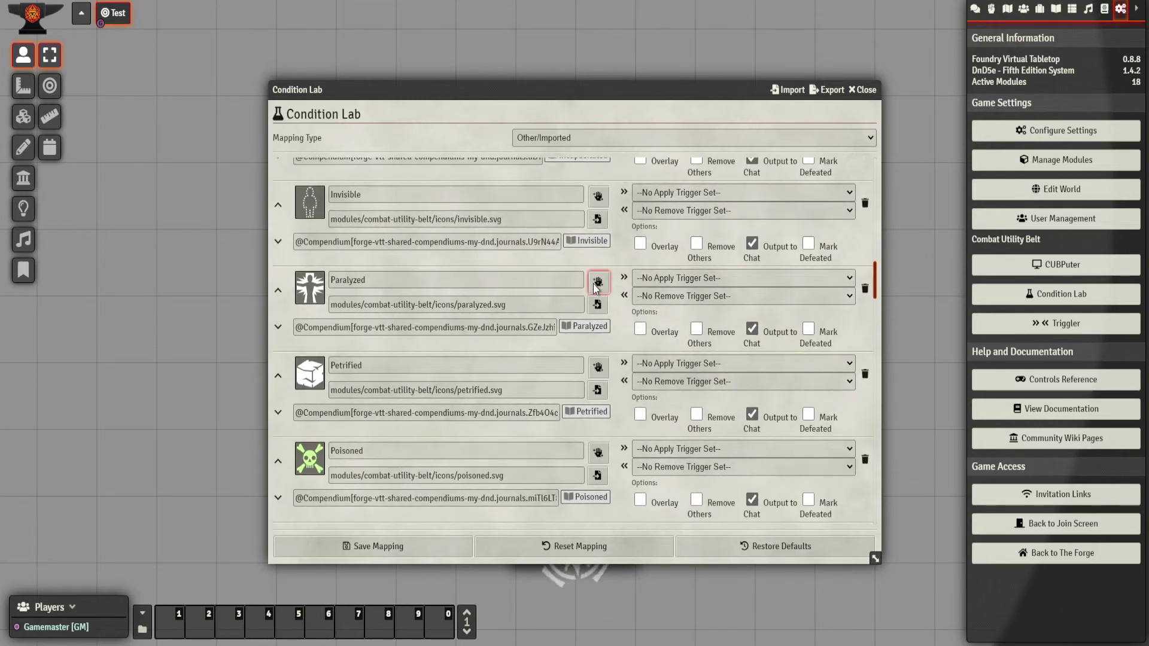
pyautogui.click(593, 284)
pyautogui.click(678, 293)
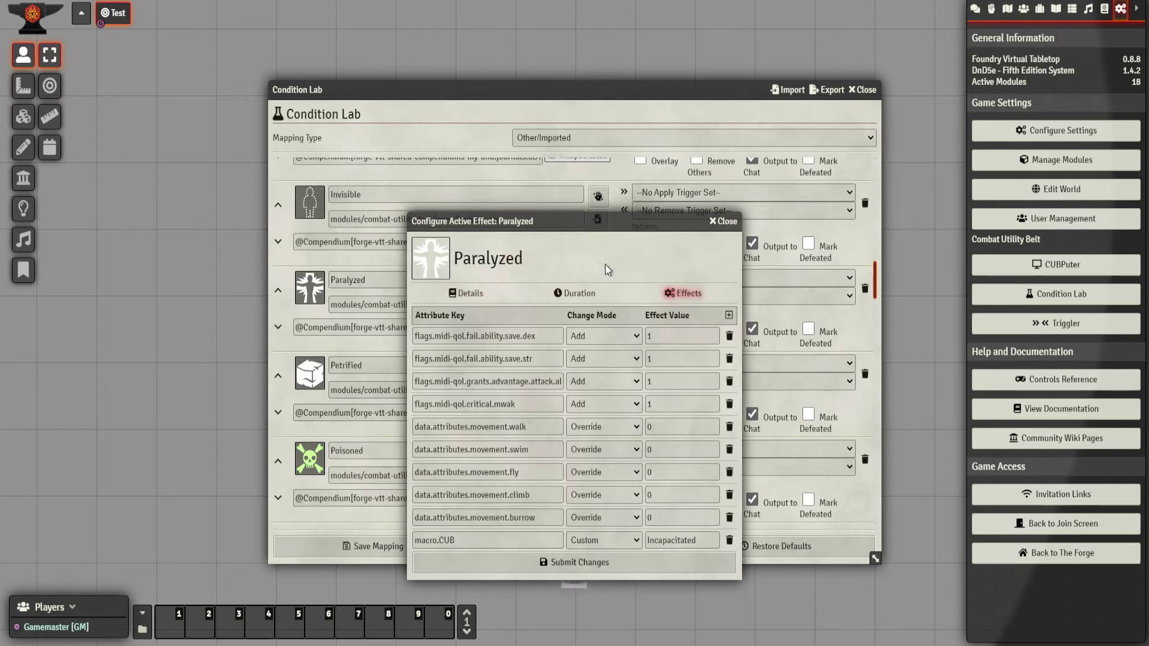
pyautogui.moveTo(574, 221); pyautogui.dragTo(751, 28)
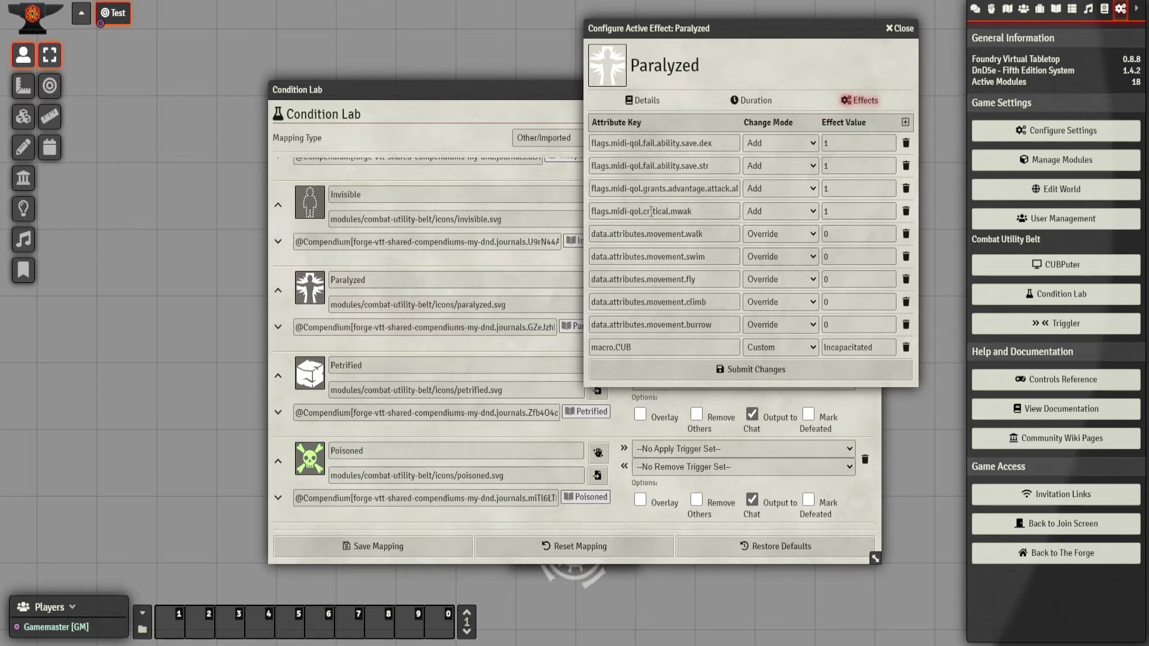
pyautogui.moveTo(694, 211); pyautogui.dragTo(585, 212)
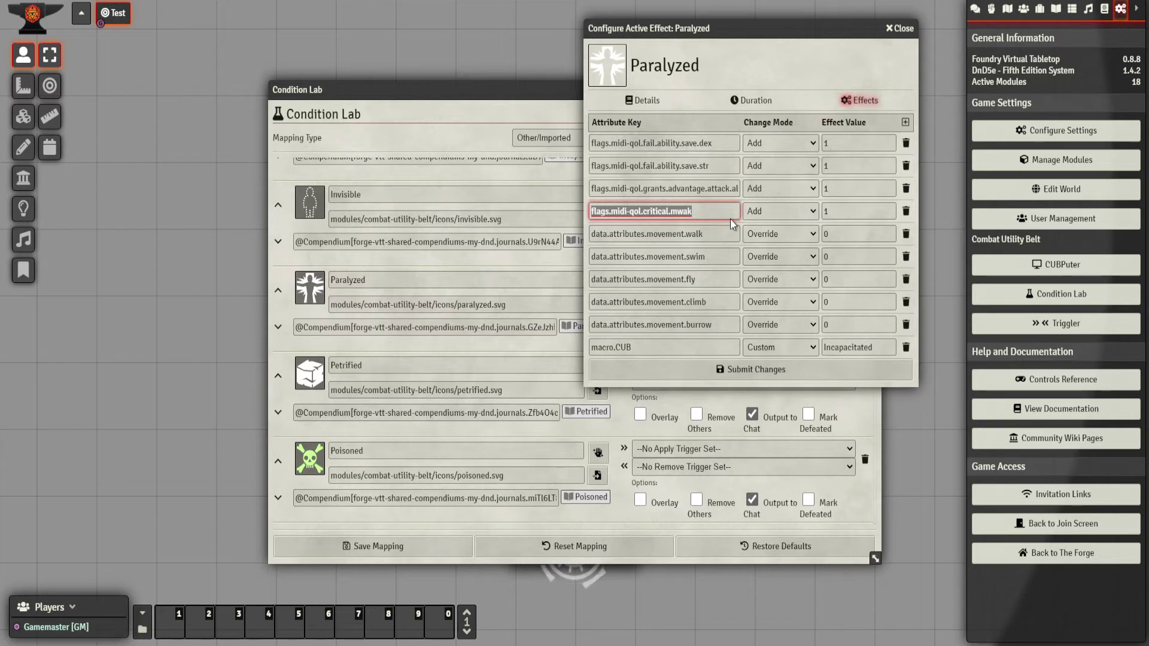
pyautogui.click(712, 209)
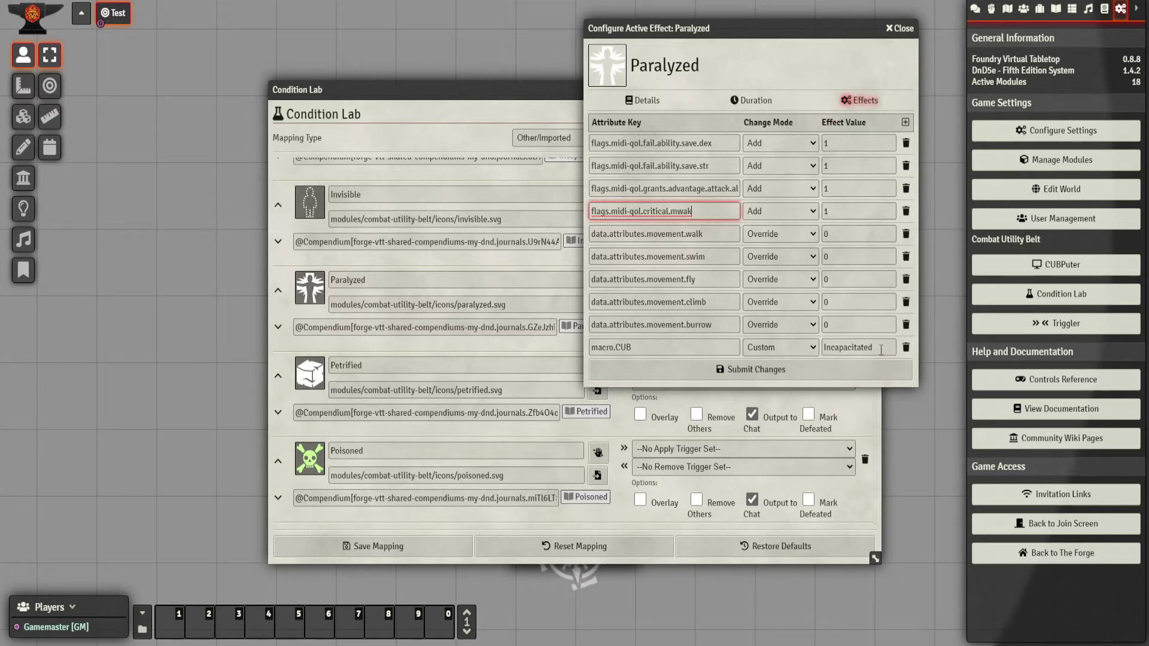
pyautogui.scroll(-3, 384, 291)
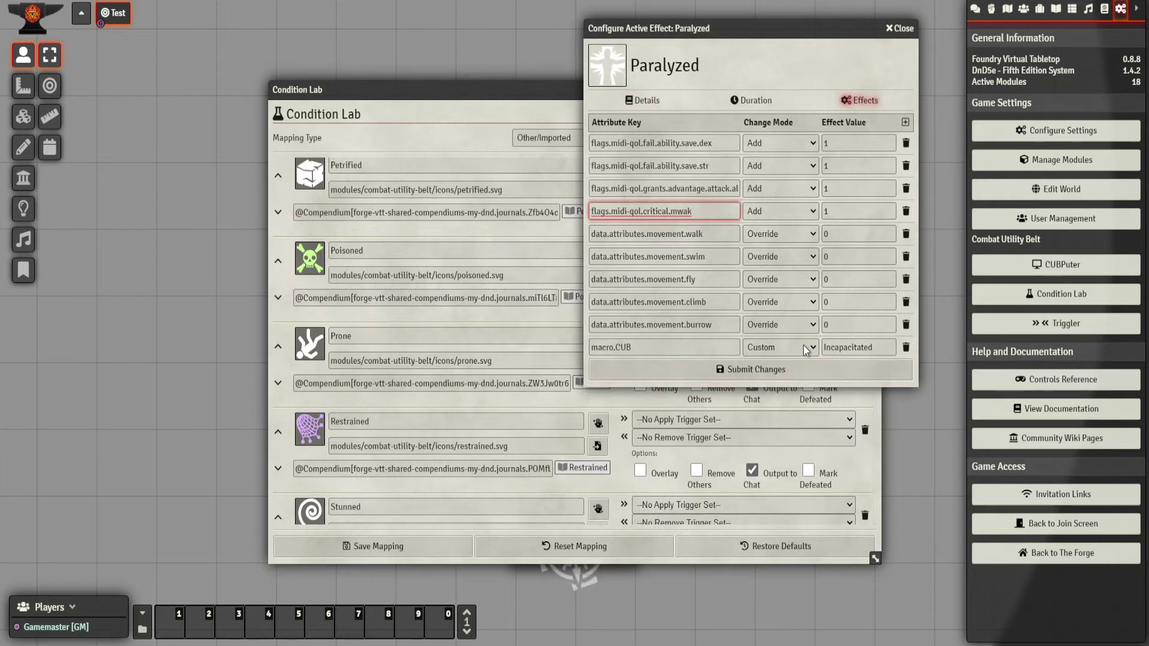
pyautogui.scroll(3, 503, 321)
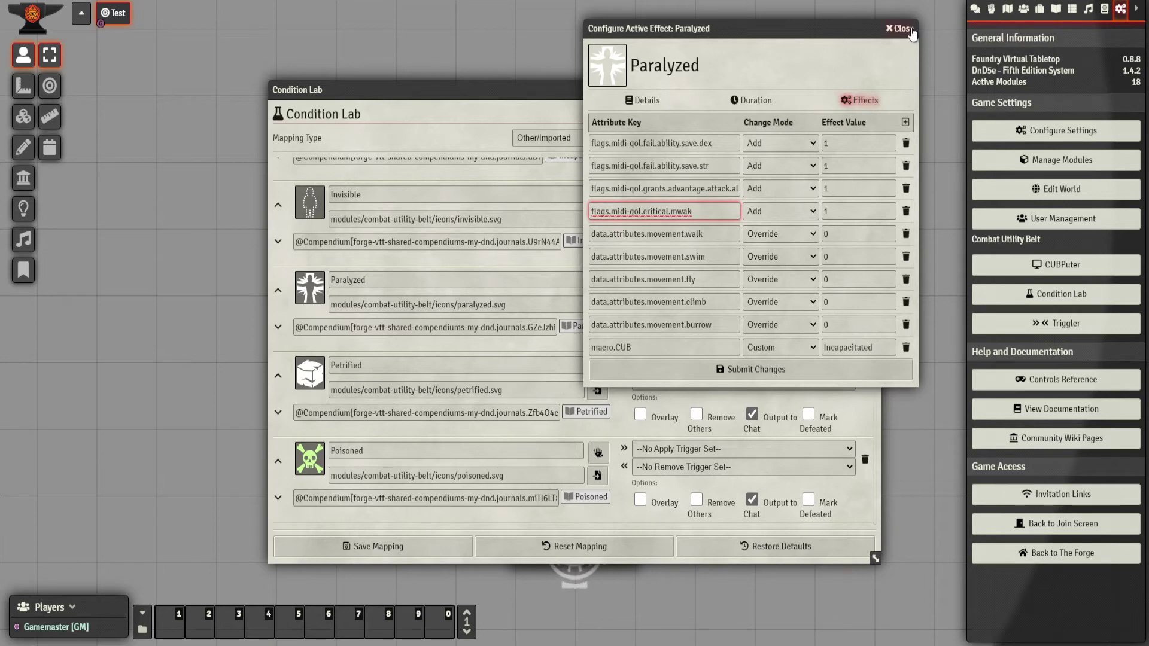
pyautogui.press('Escape')
# Inspect the effect changes in the Petrified condition's active effect configuration, then close it
pyautogui.scroll(-3, 523, 353)
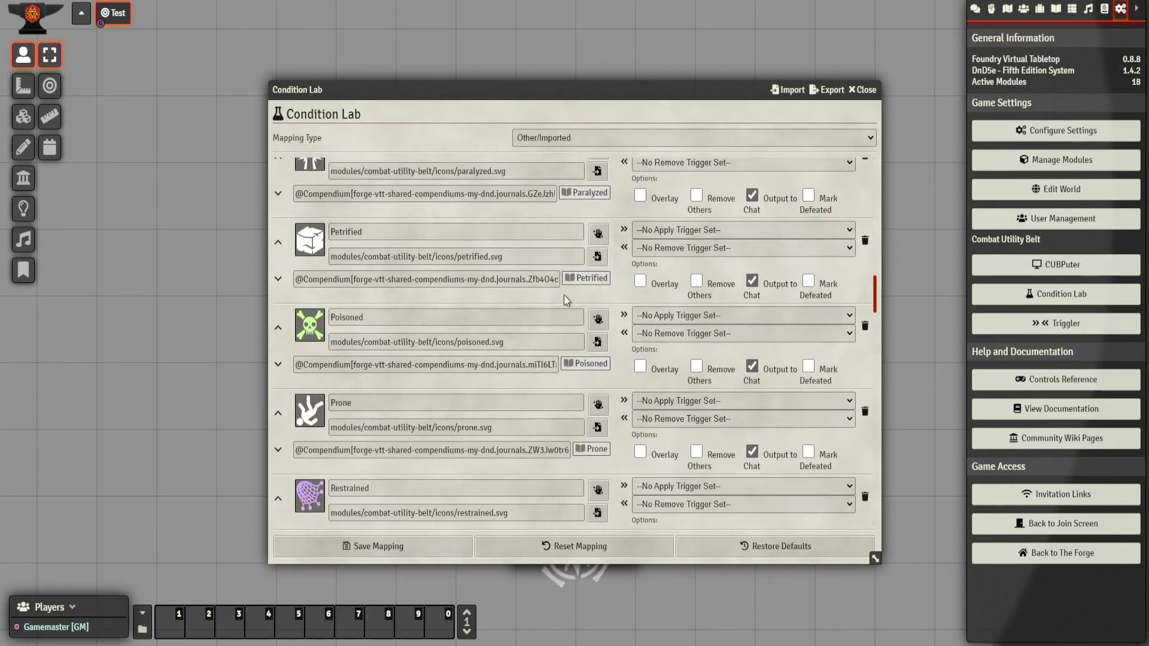
pyautogui.click(598, 234)
pyautogui.click(698, 294)
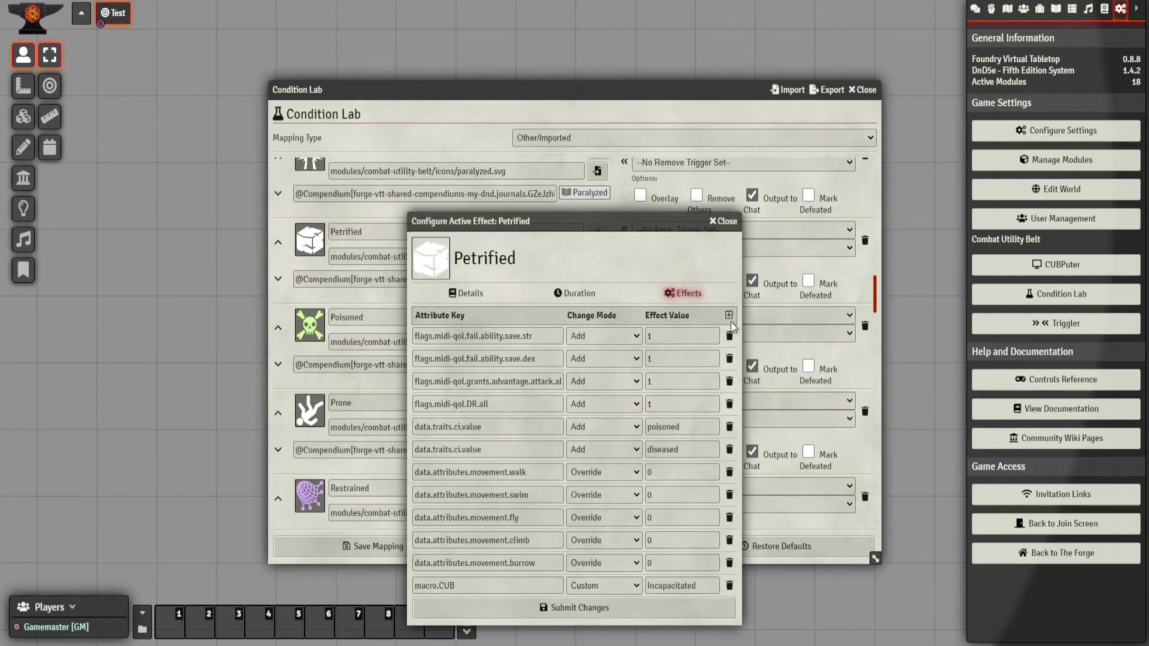
pyautogui.click(725, 221)
# Inspect the effect changes configured for Poisoned and Prone, closing each configuration after reading it
pyautogui.scroll(-1, 526, 282)
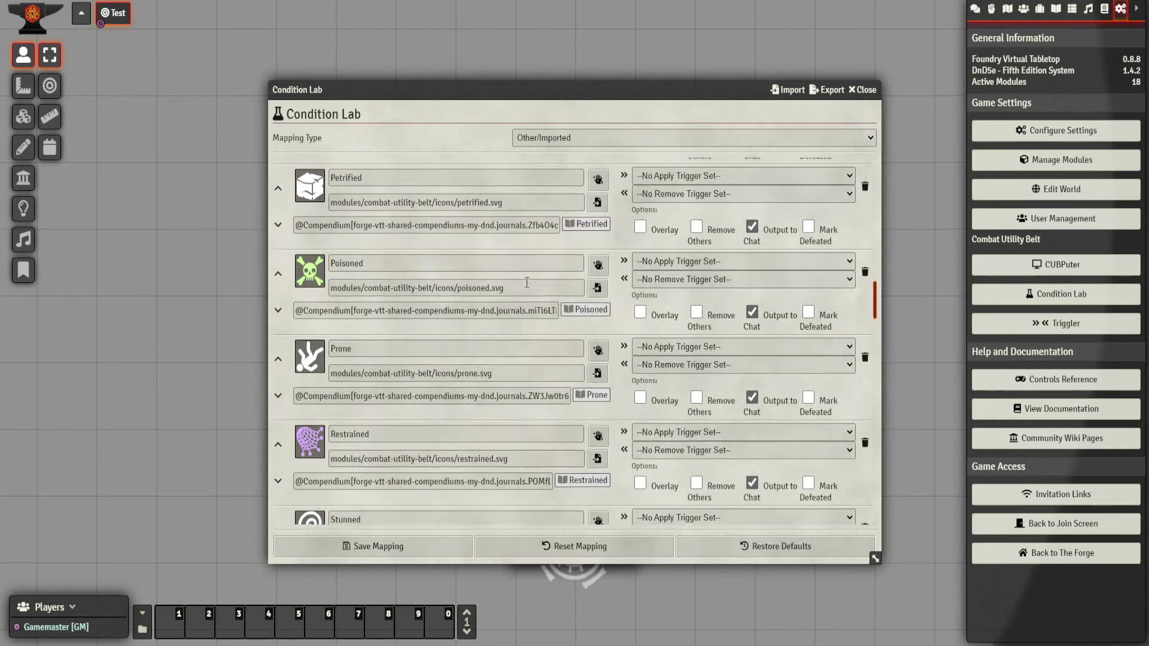
pyautogui.click(598, 252)
pyautogui.click(682, 293)
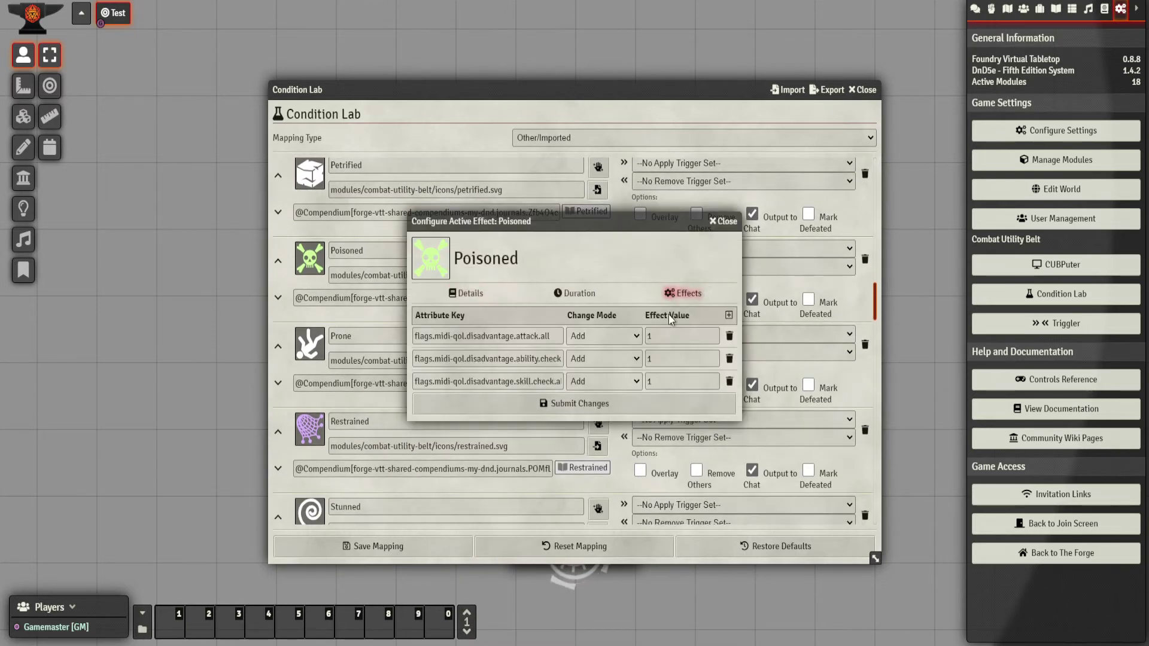
pyautogui.click(724, 221)
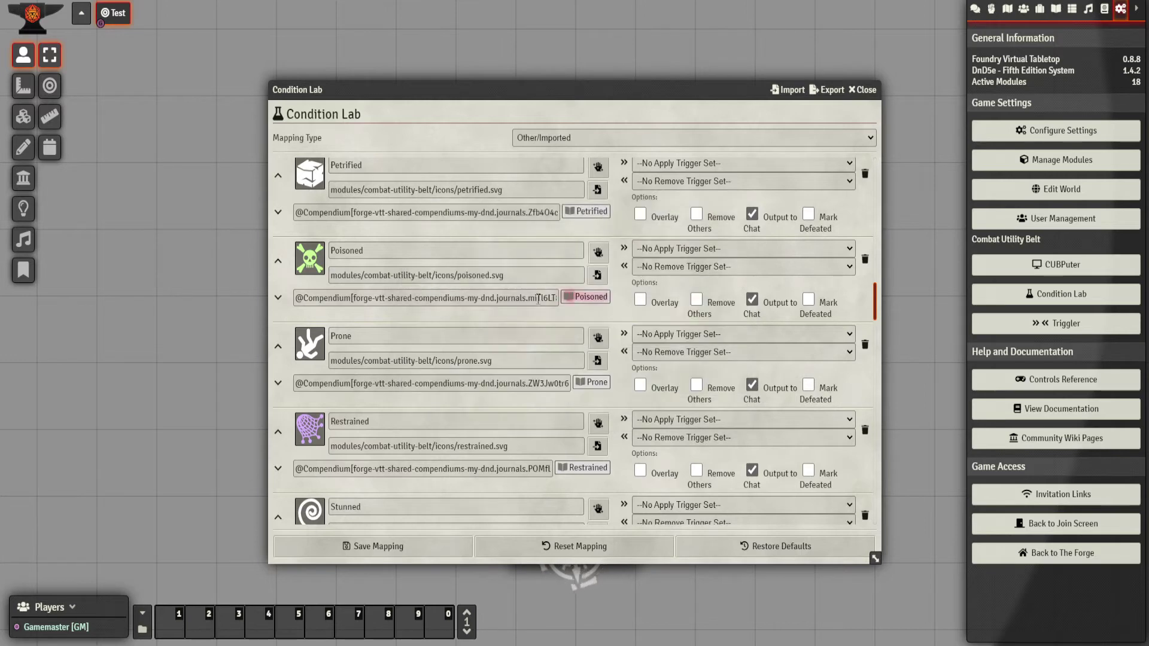
pyautogui.click(598, 337)
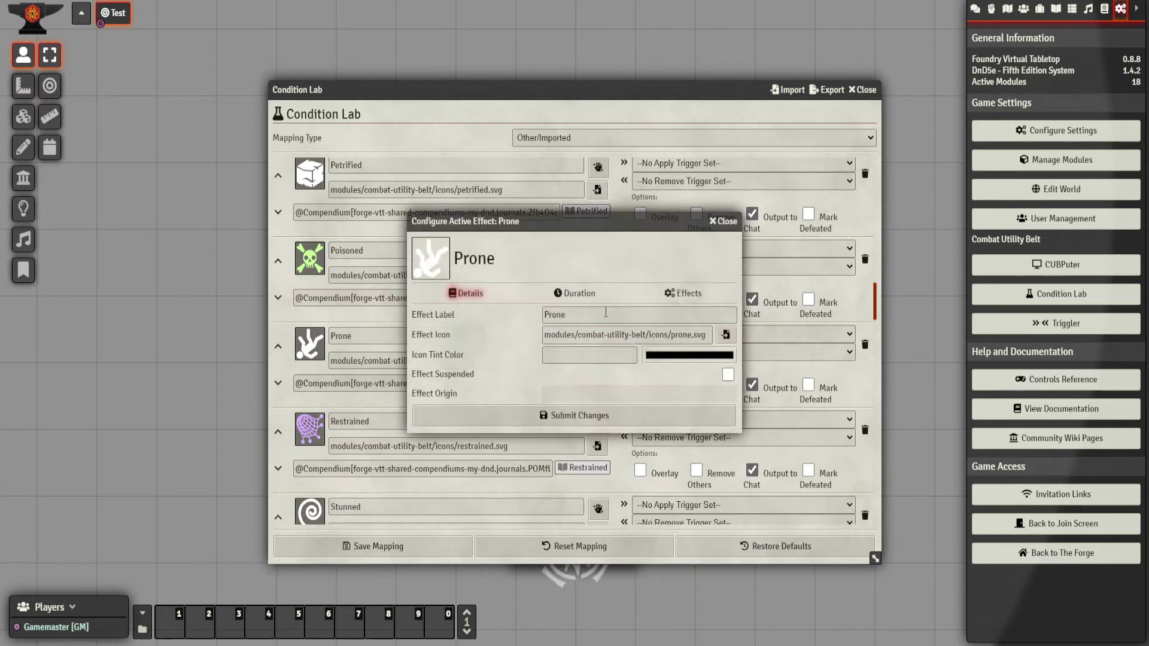
pyautogui.click(688, 294)
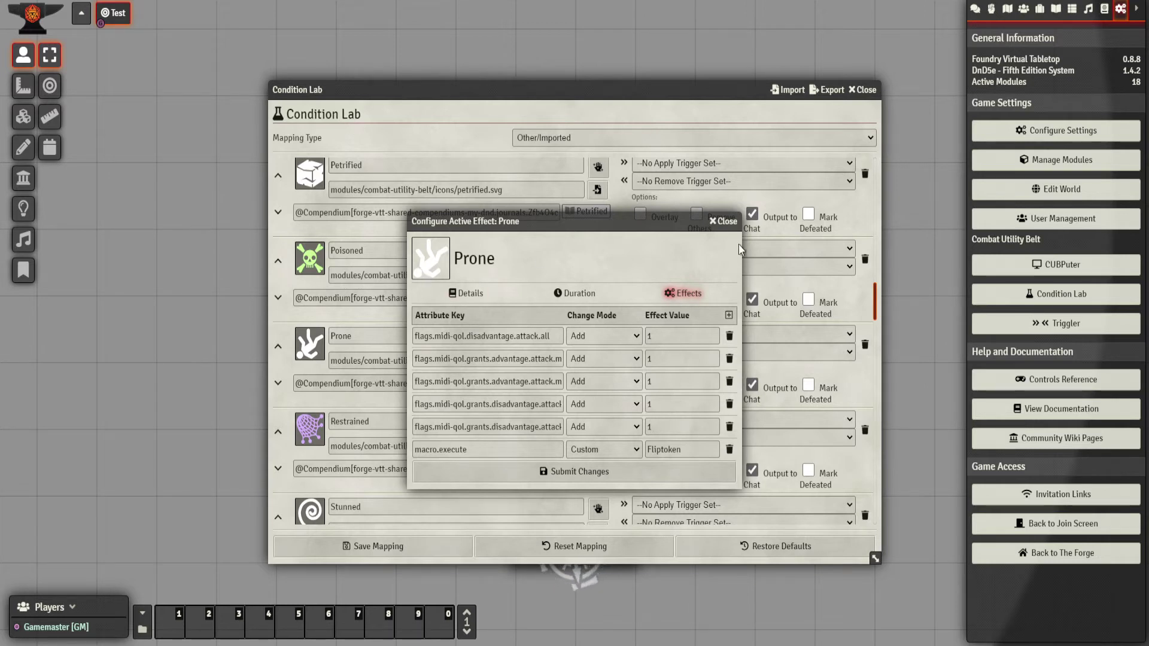
pyautogui.click(724, 222)
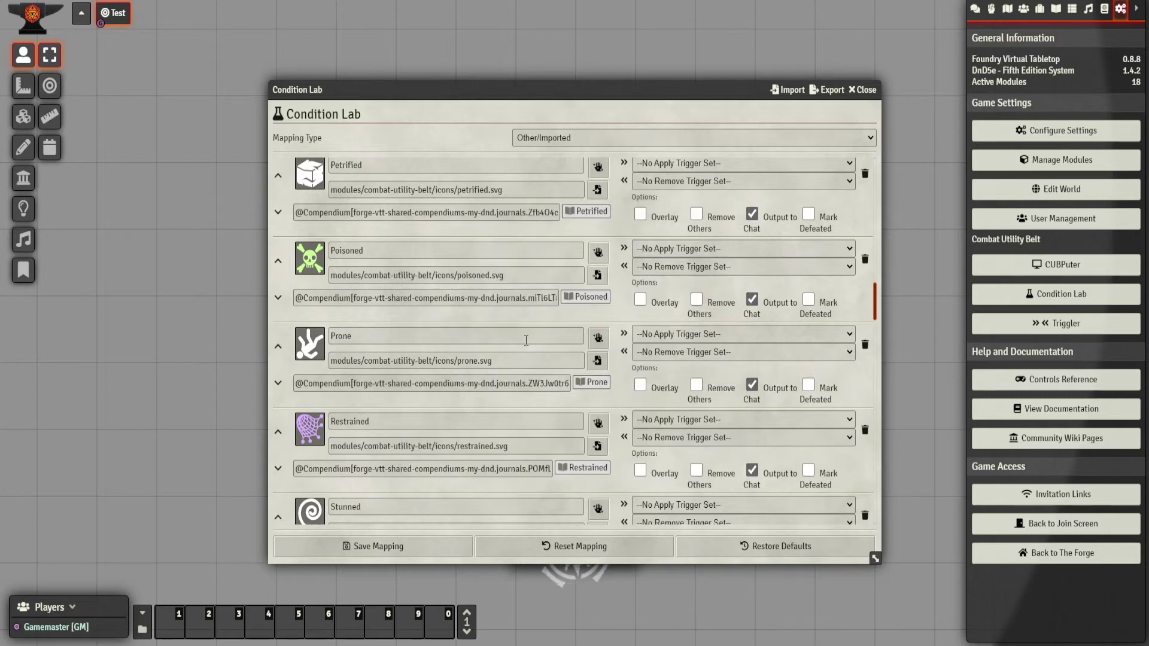
# Inspect the effect changes in the Restrained condition's active effect configuration, then close it
pyautogui.scroll(-3, 526, 339)
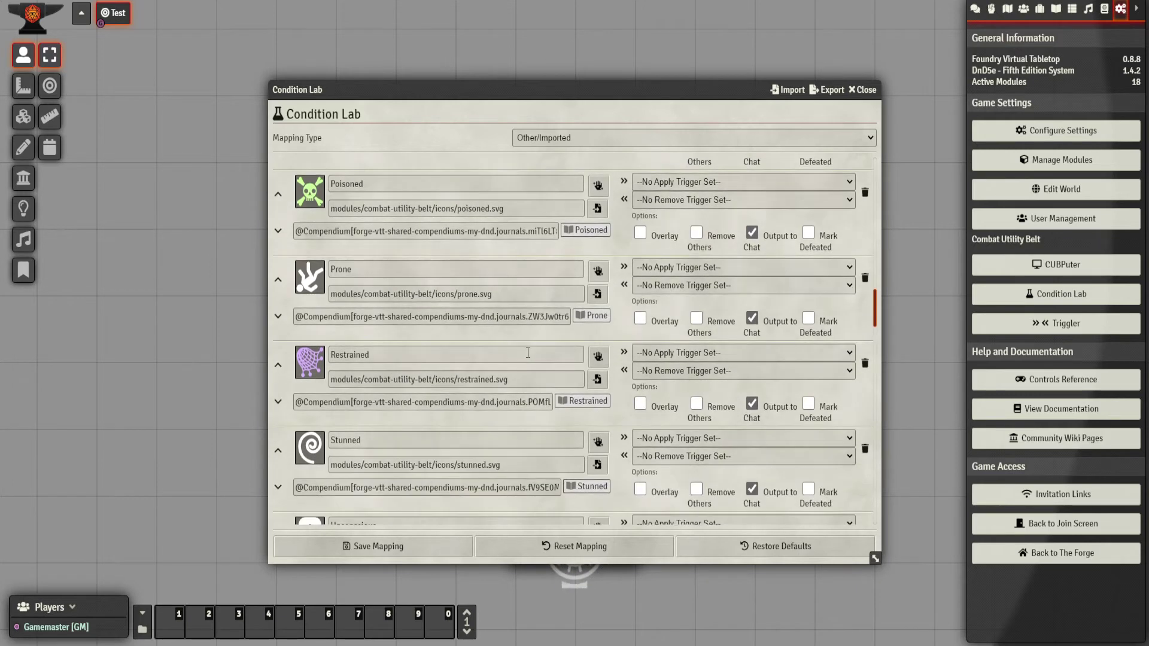
pyautogui.click(597, 223)
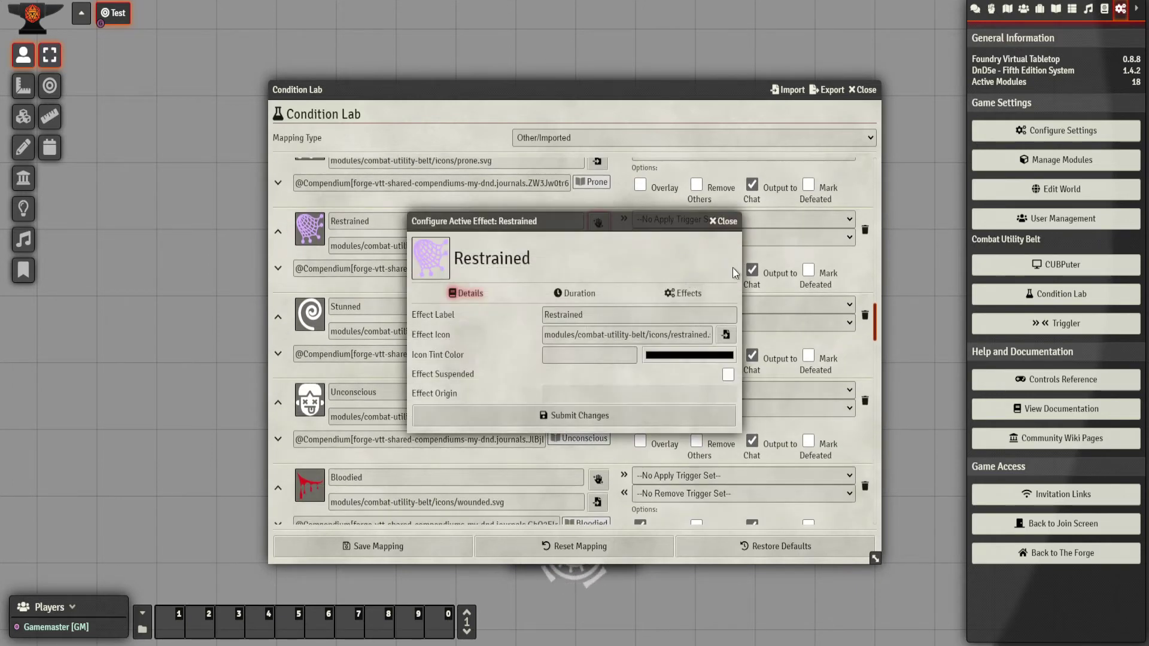
pyautogui.click(685, 294)
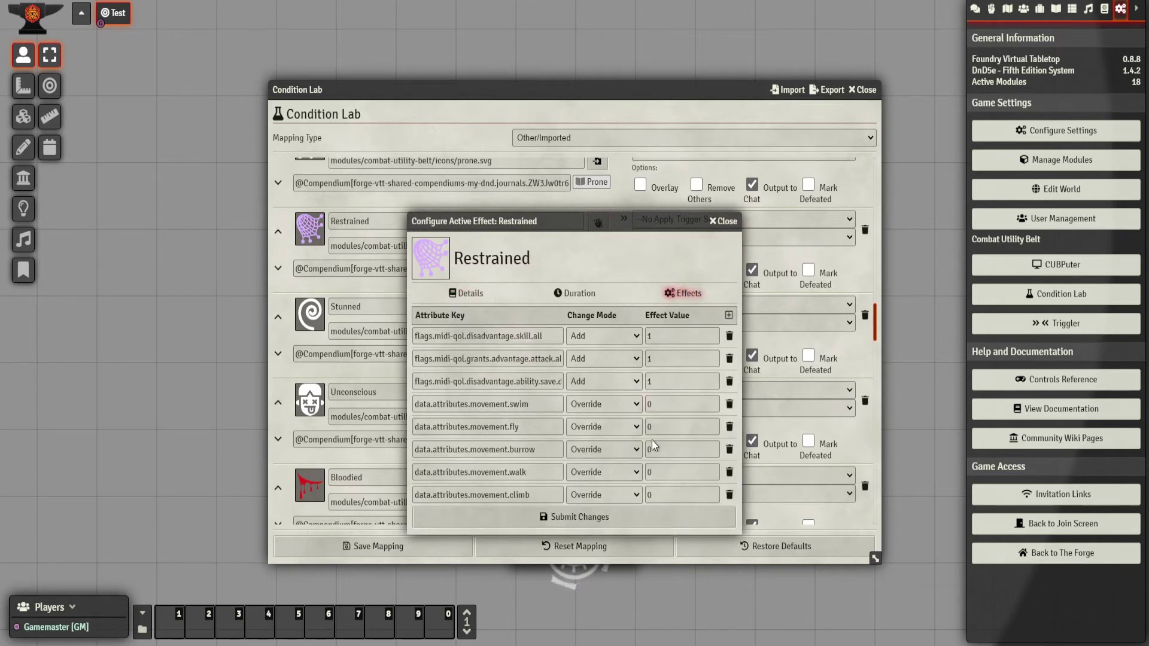
pyautogui.click(723, 221)
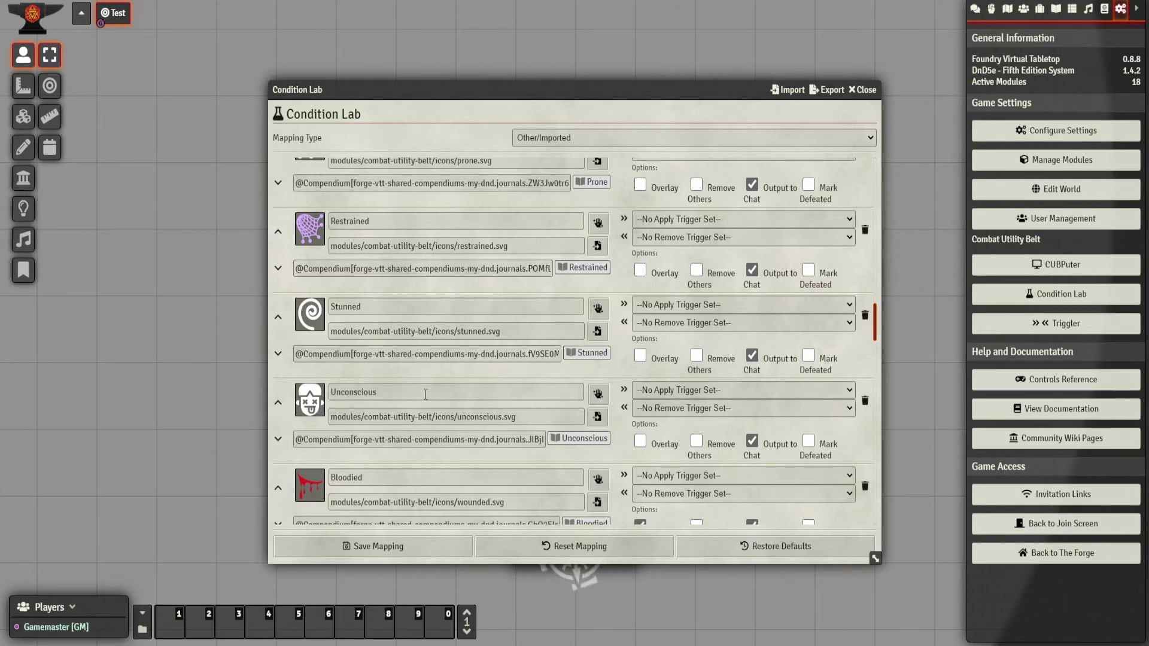
# Inspect the full list of effect changes in the Unconscious condition's active effect configuration, then close it
pyautogui.scroll(-1, 425, 395)
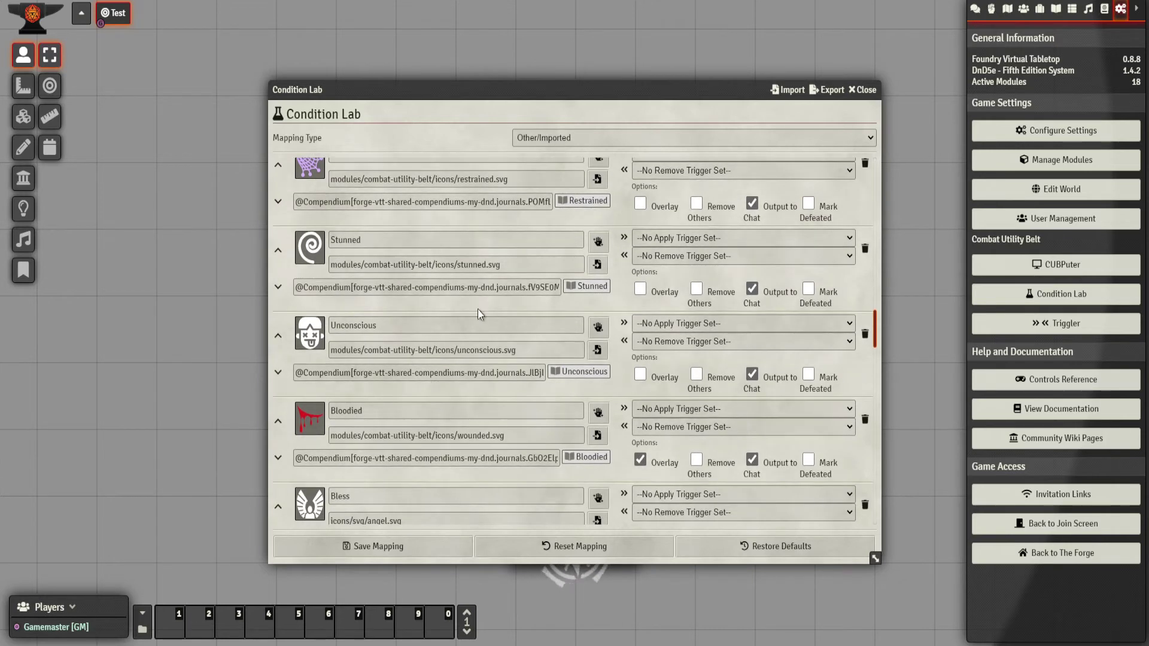
pyautogui.scroll(-1, 529, 315)
pyautogui.click(598, 261)
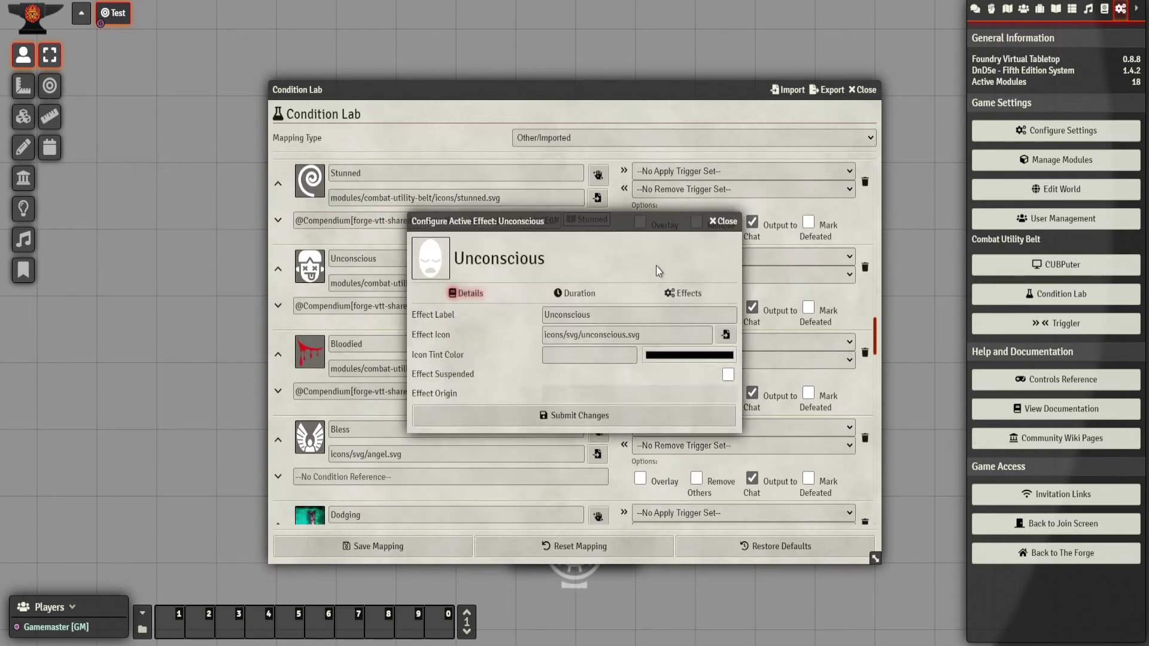
pyautogui.click(684, 292)
pyautogui.moveTo(574, 221); pyautogui.dragTo(699, 3)
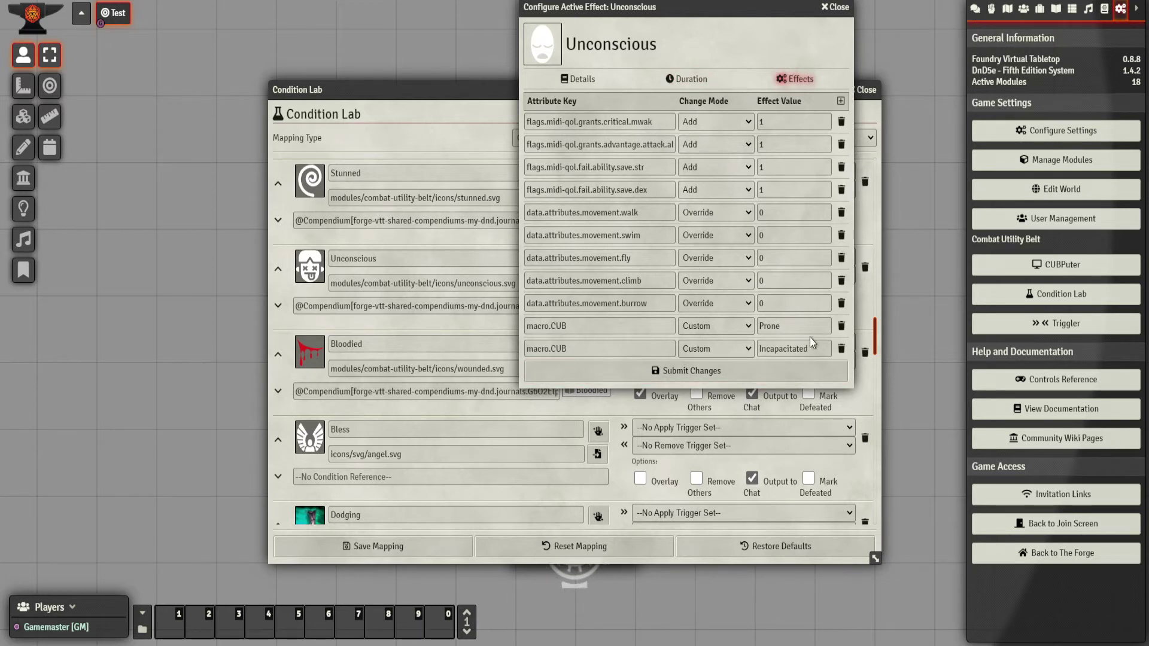
pyautogui.click(837, 8)
# Inspect the effect changes in the Bless condition's active effect configuration, then close it
pyautogui.scroll(-1, 476, 308)
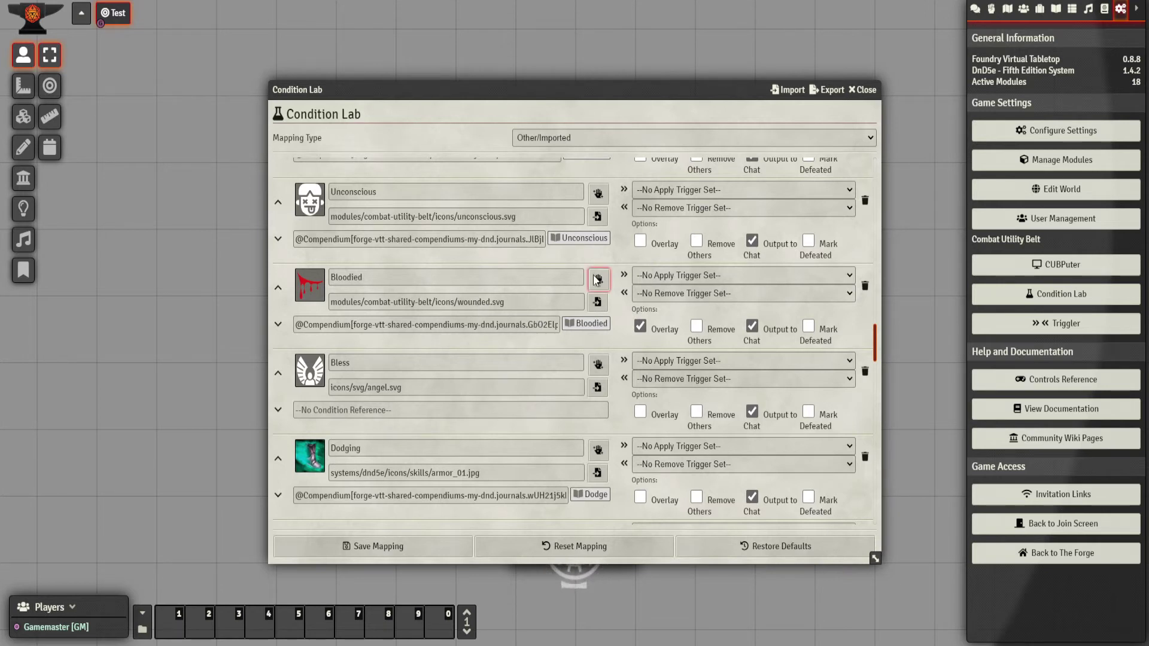
pyautogui.scroll(-1, 496, 357)
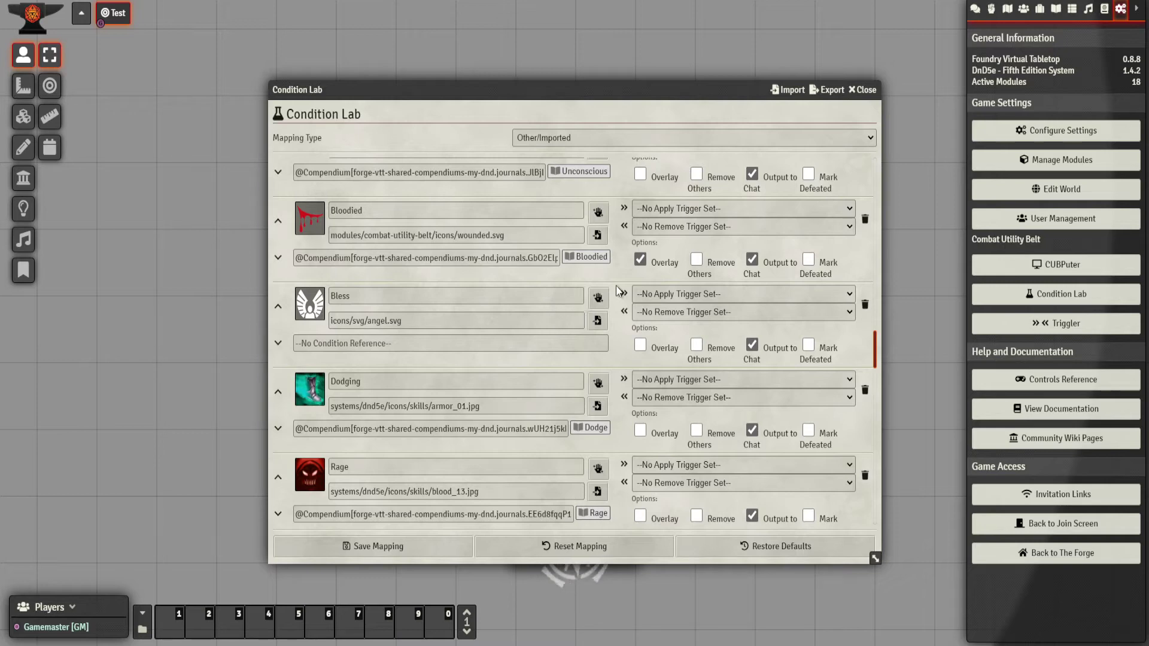
pyautogui.click(603, 301)
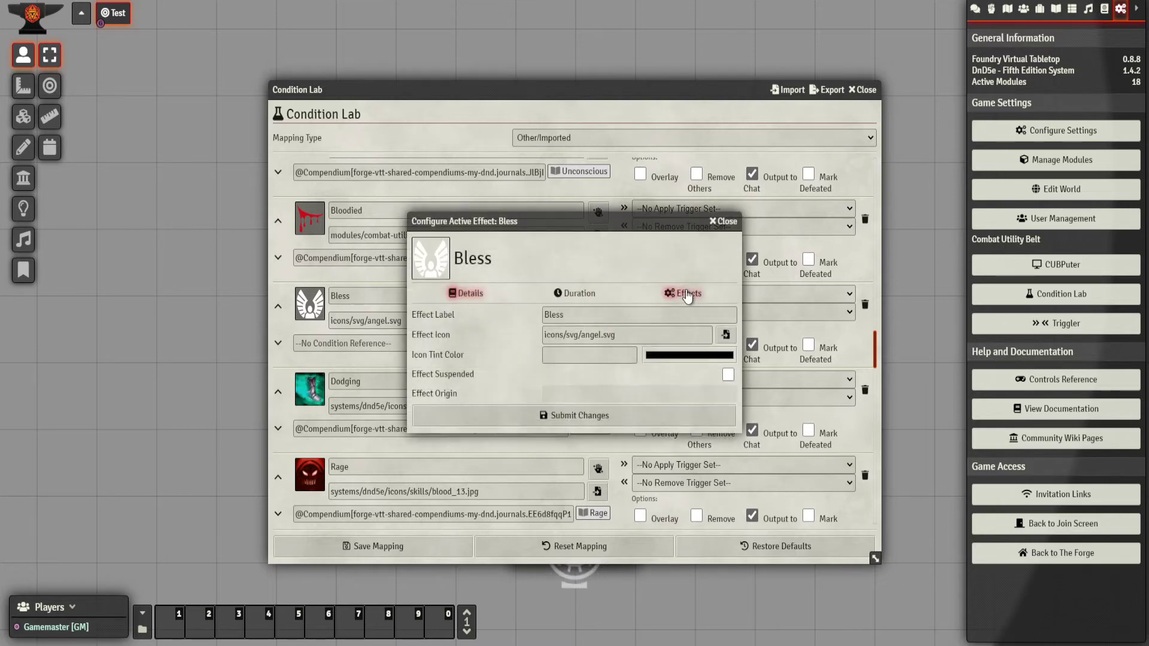
pyautogui.click(684, 293)
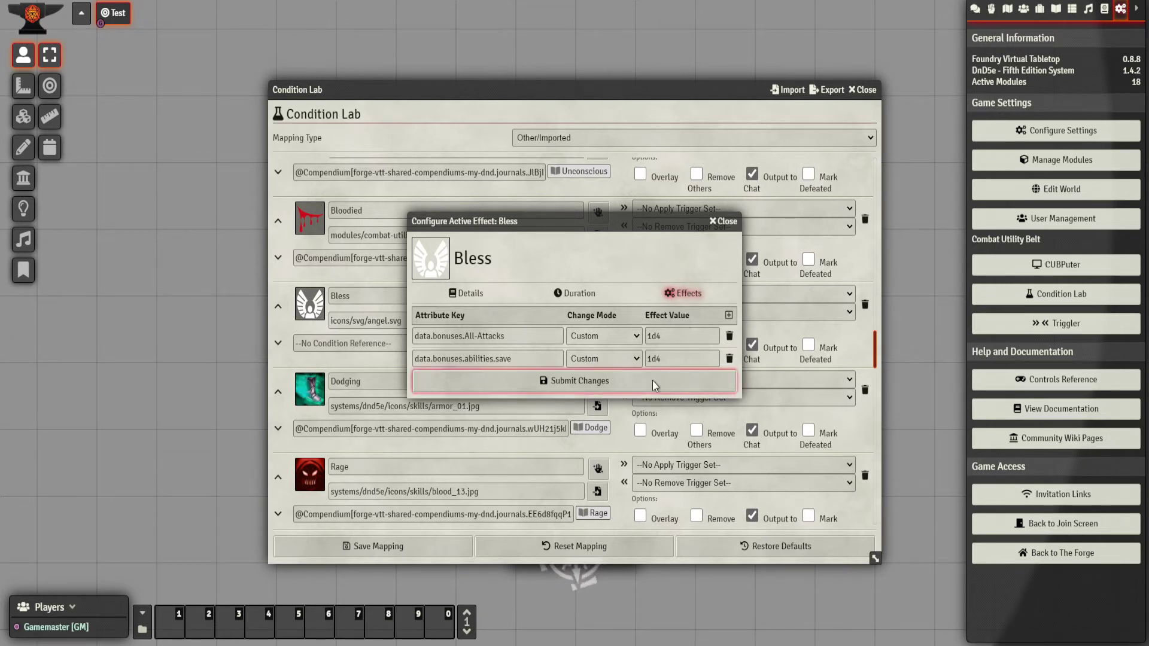
pyautogui.click(724, 221)
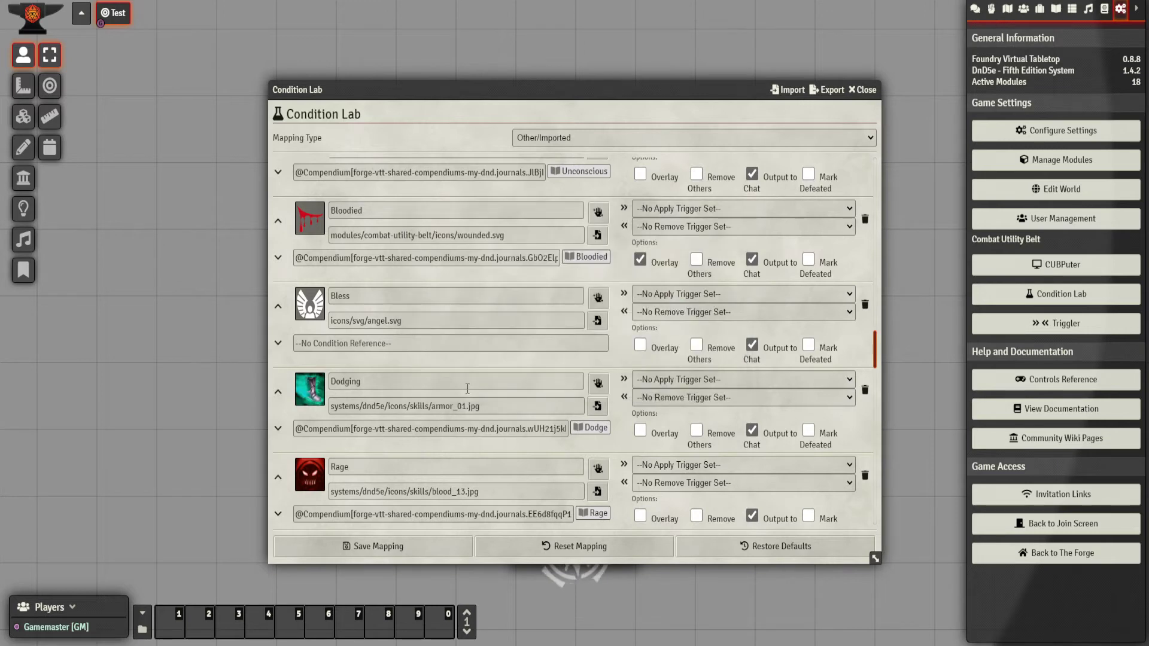
# Check the Turned condition's active effect configuration for effect changes, then close it
pyautogui.scroll(-5, 467, 389)
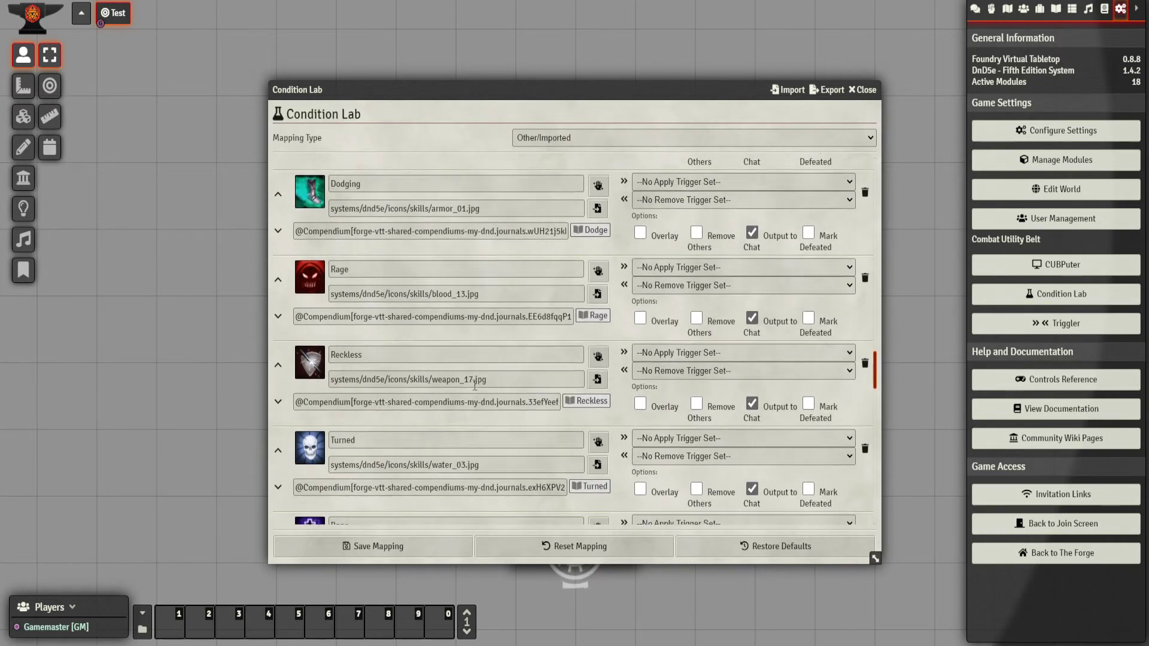
pyautogui.scroll(-2, 474, 385)
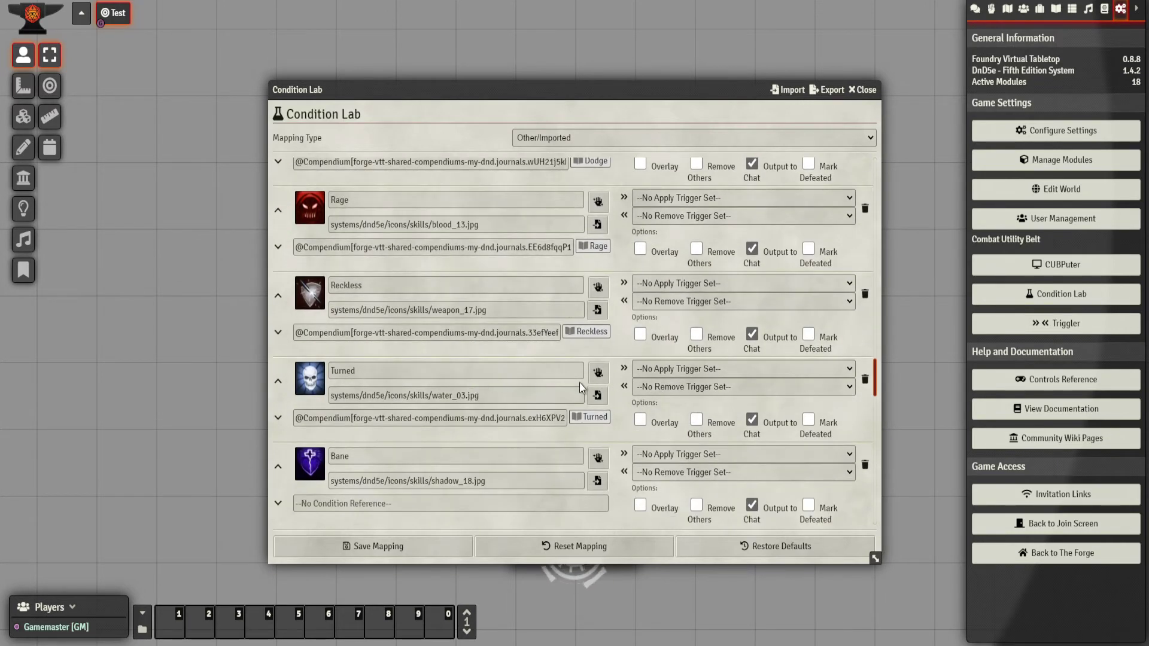
pyautogui.click(596, 374)
pyautogui.click(687, 293)
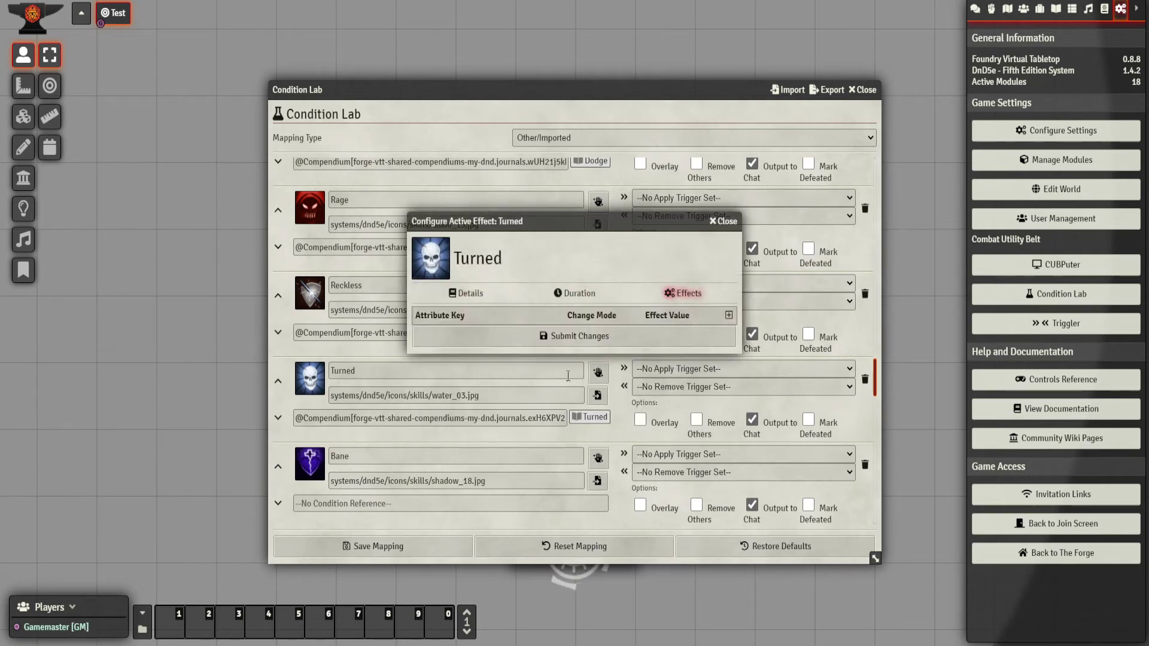
pyautogui.click(722, 221)
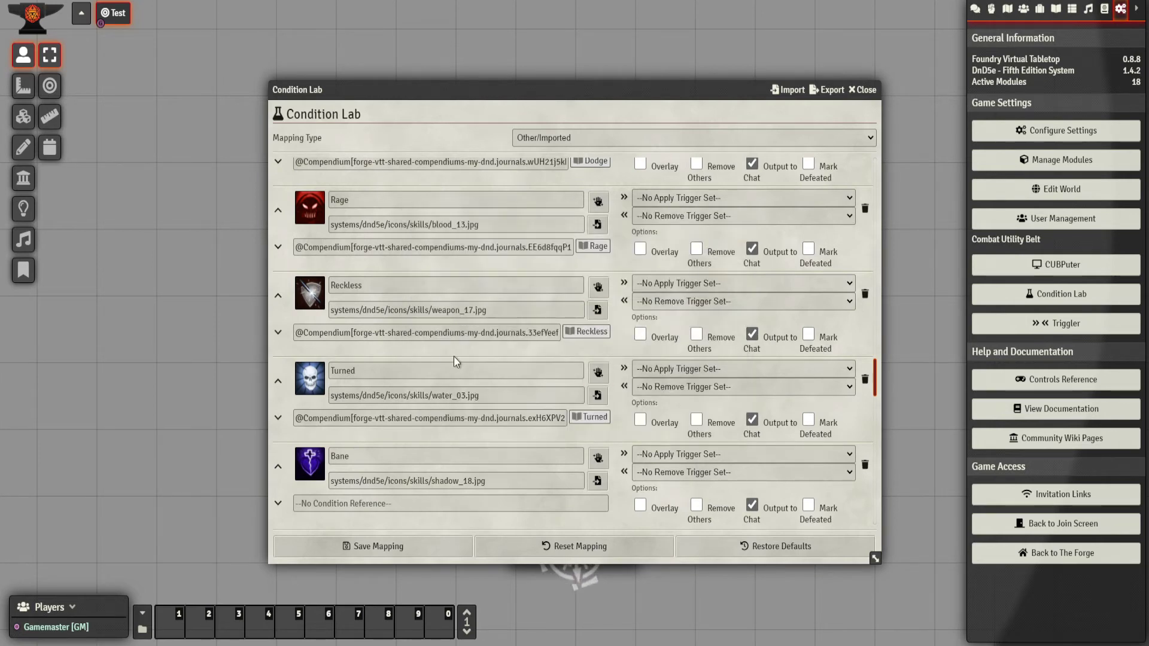
# Inspect the effect changes in the Shield of Faith condition's active effect configuration, then close it
pyautogui.scroll(-2, 457, 359)
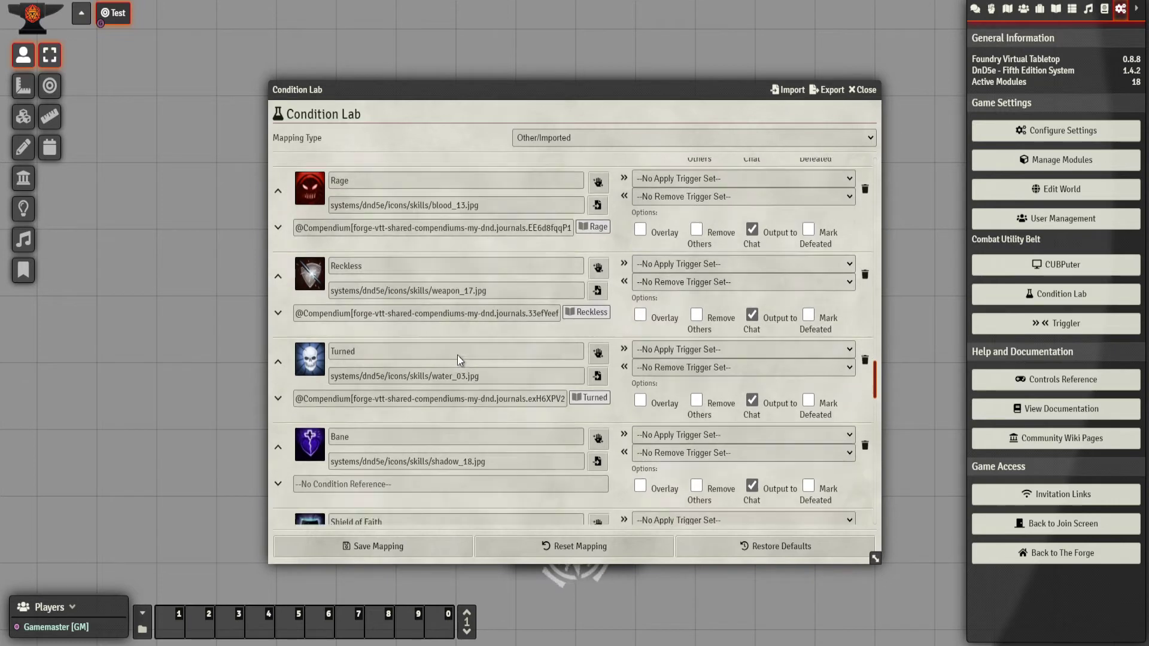
pyautogui.scroll(8, 433, 300)
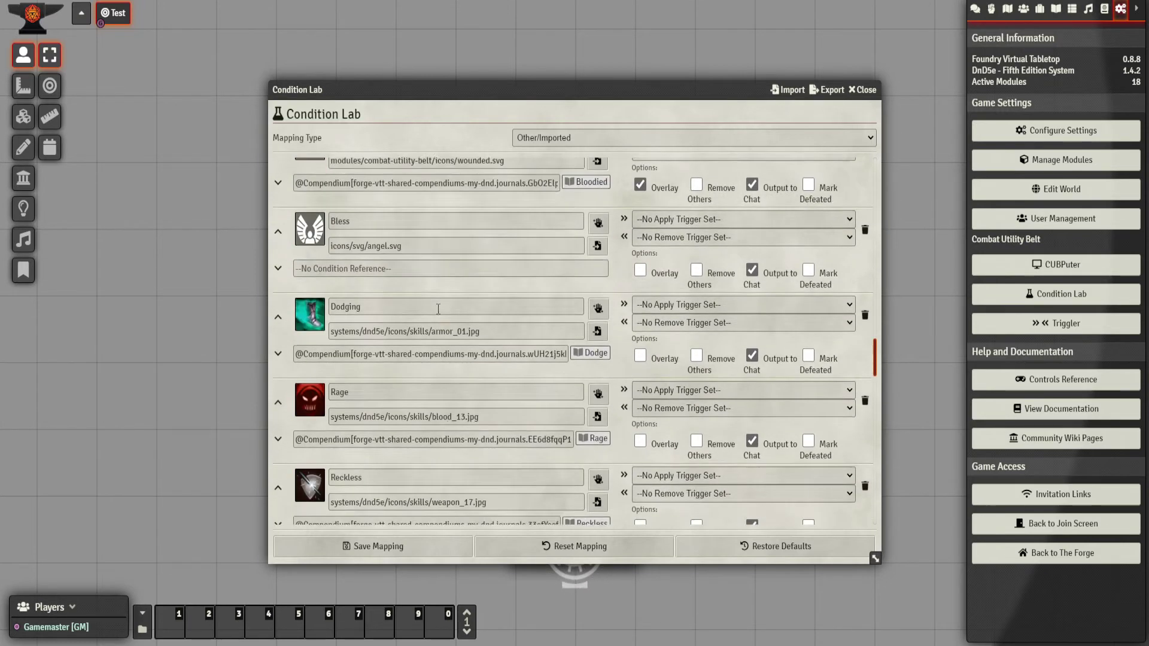
pyautogui.scroll(-12, 496, 345)
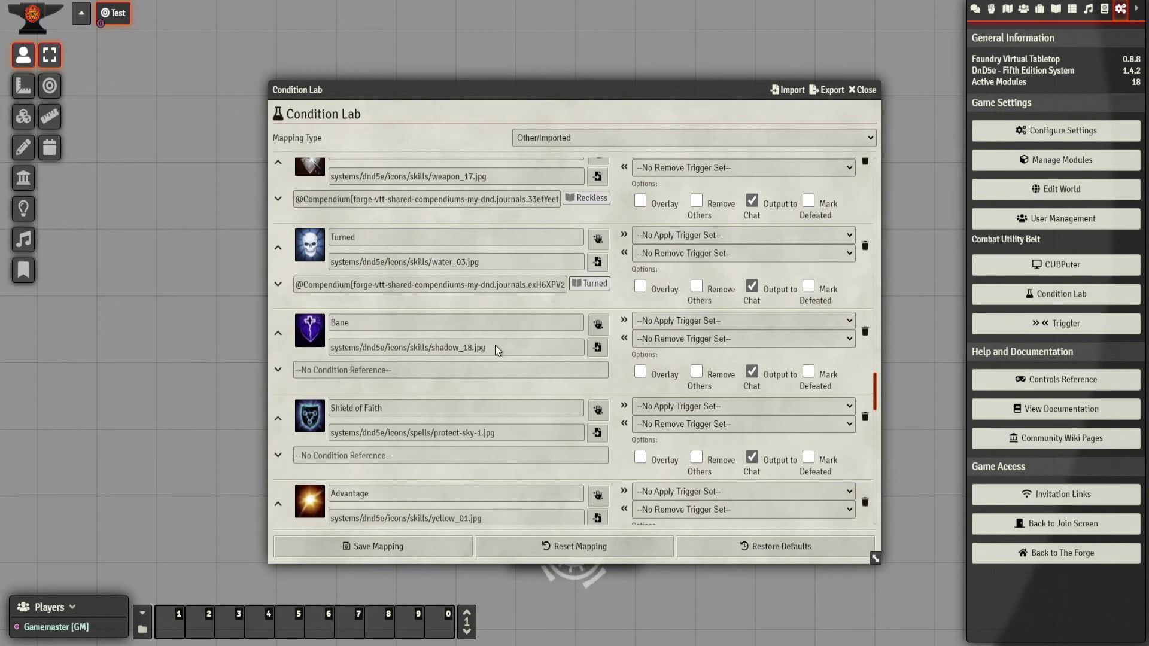
pyautogui.scroll(-3, 494, 345)
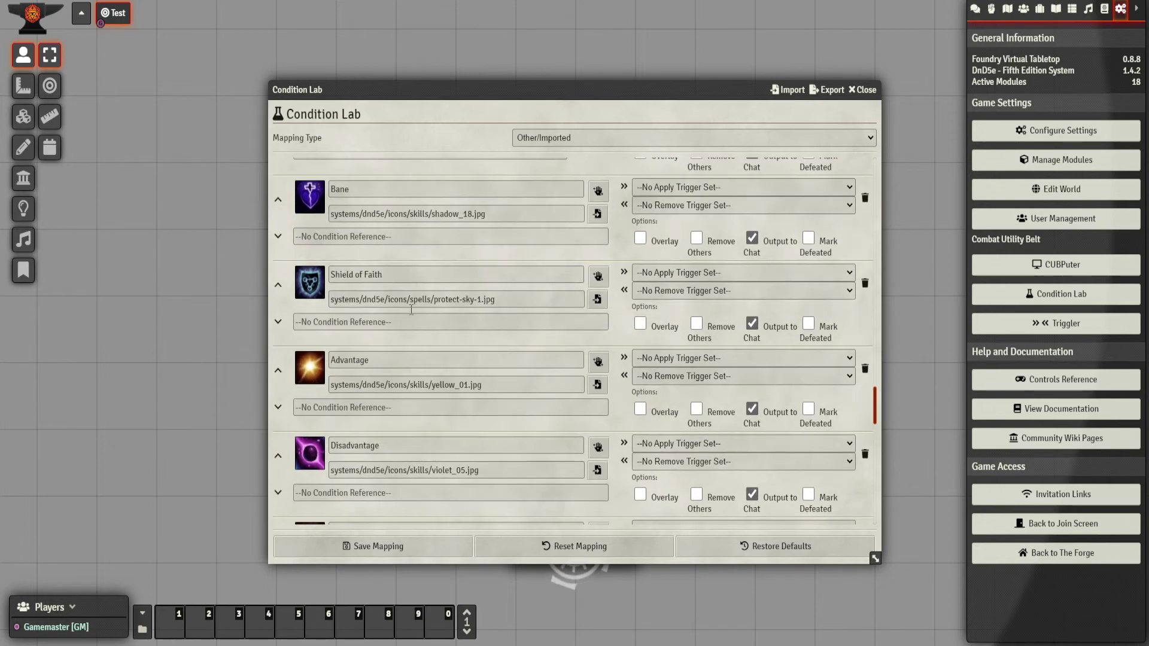
pyautogui.click(595, 276)
pyautogui.click(684, 293)
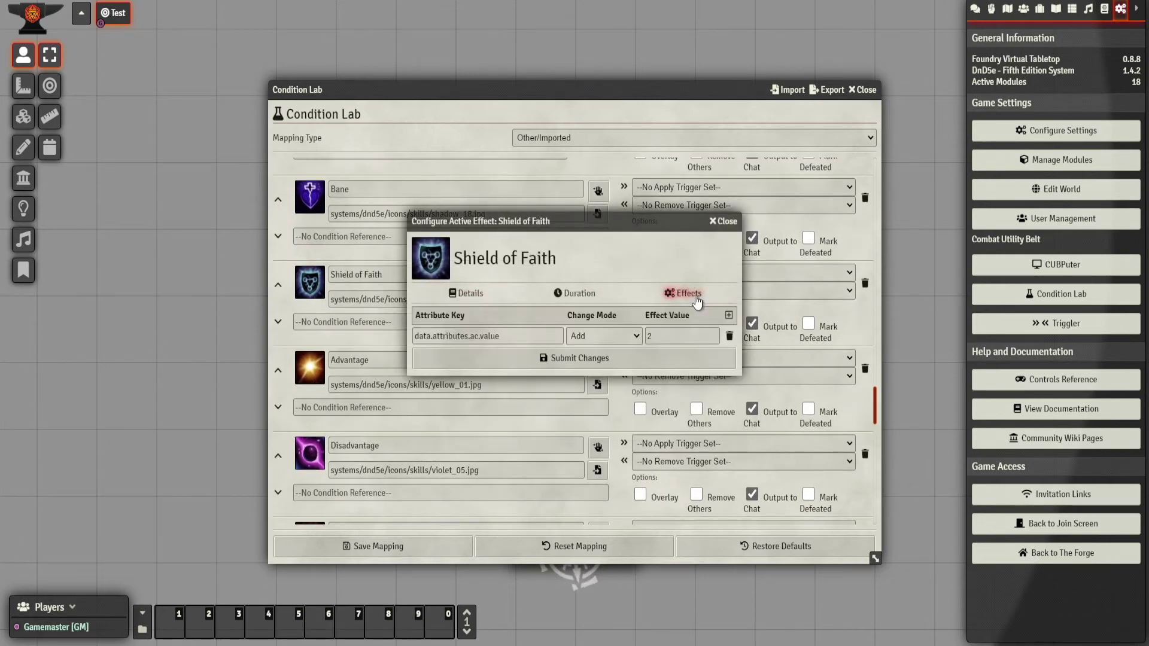
pyautogui.click(722, 220)
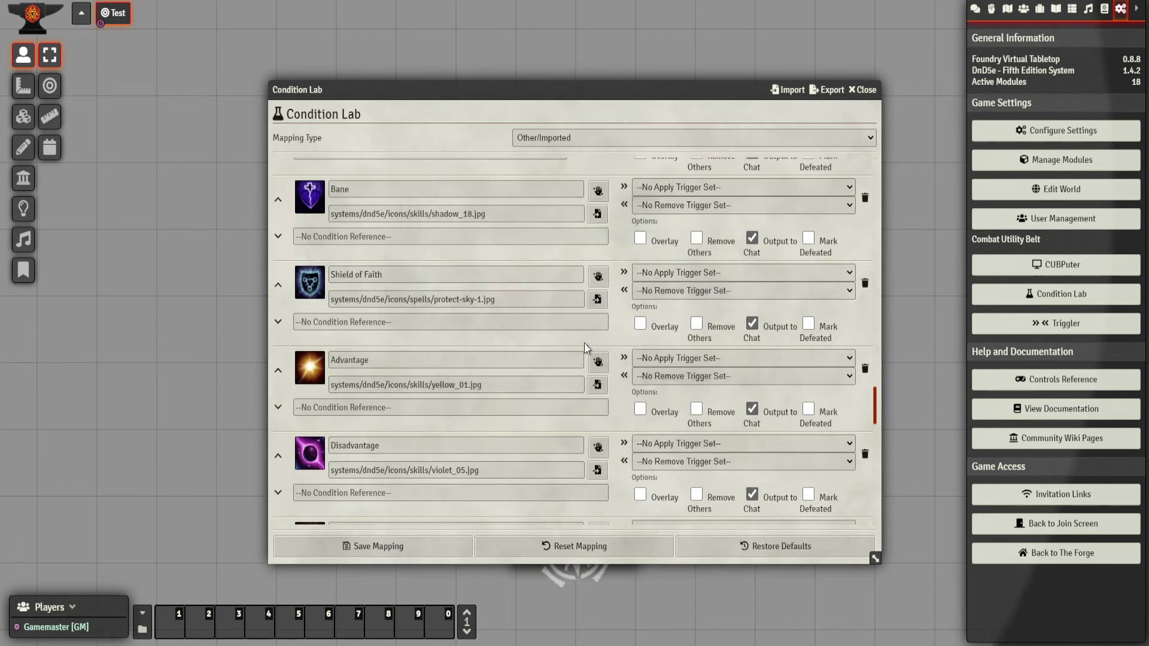
# Inspect the Advantage condition's effect changes and duration settings, then close its active effect configuration
pyautogui.scroll(-1, 459, 357)
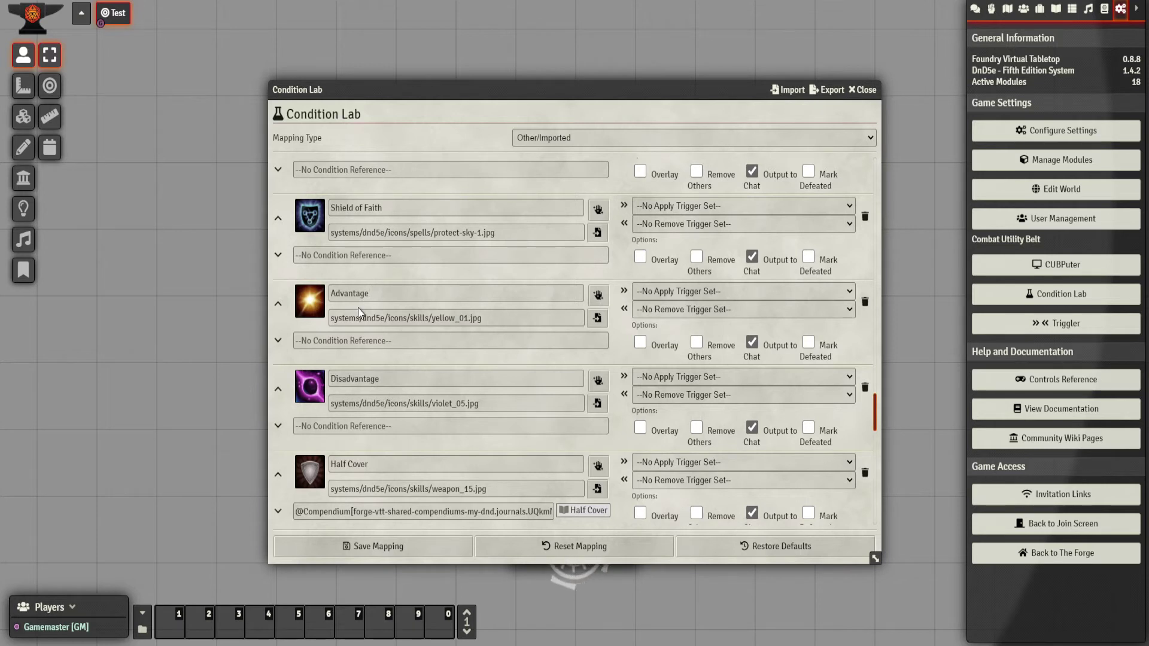
pyautogui.click(598, 295)
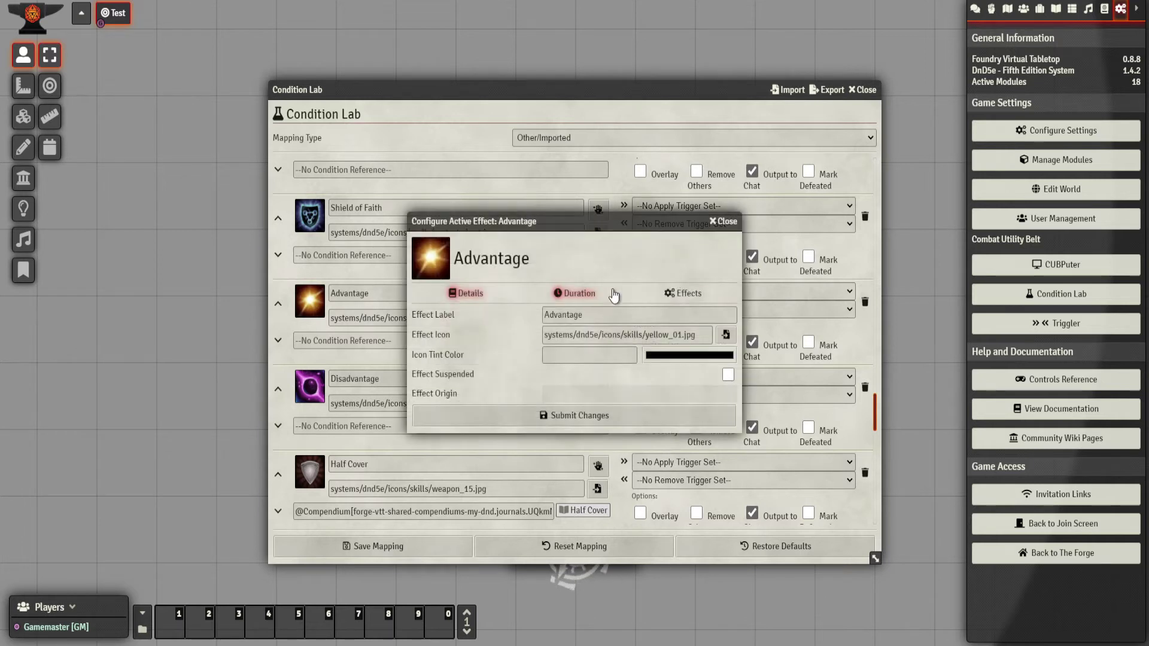
pyautogui.click(703, 295)
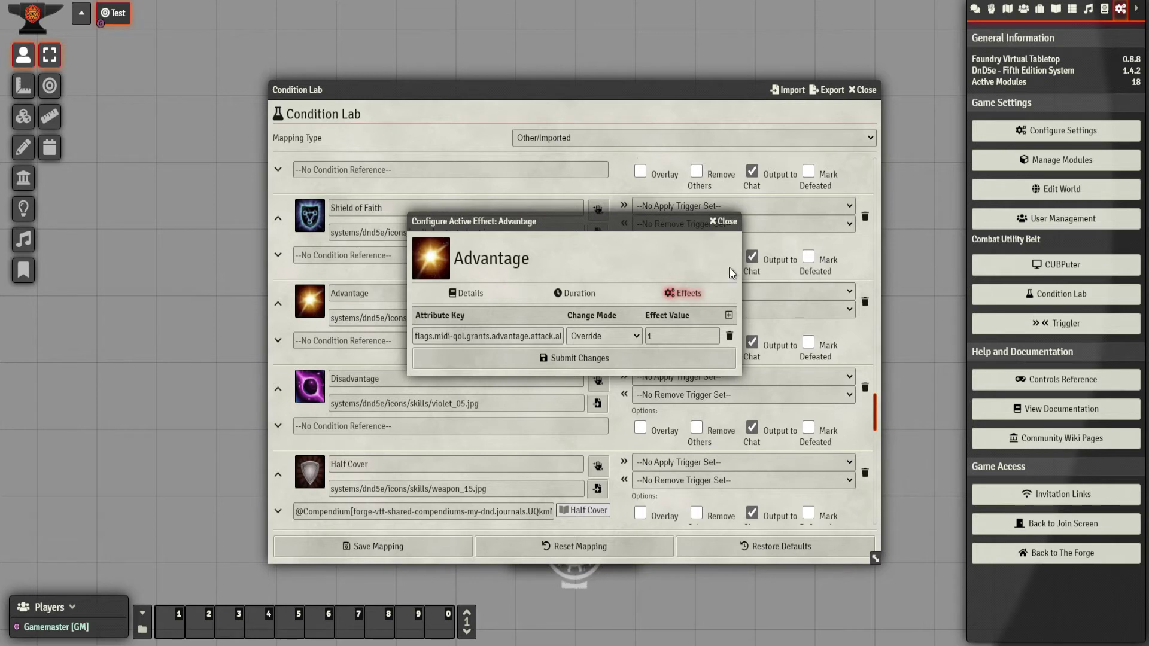
pyautogui.click(590, 302)
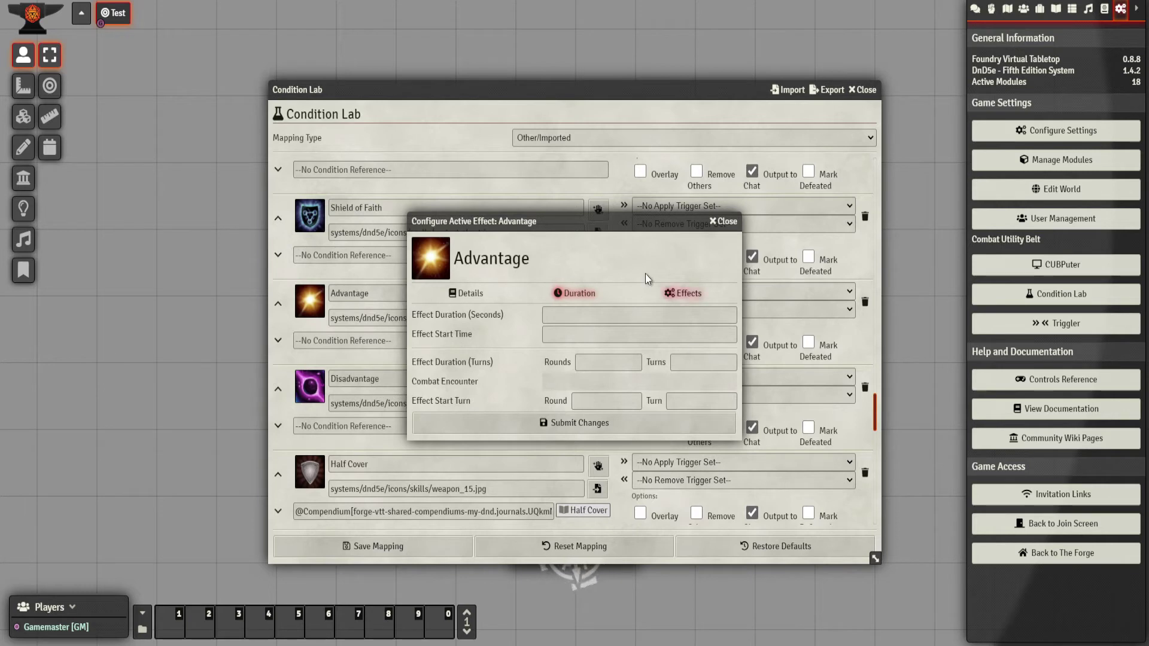
pyautogui.click(729, 222)
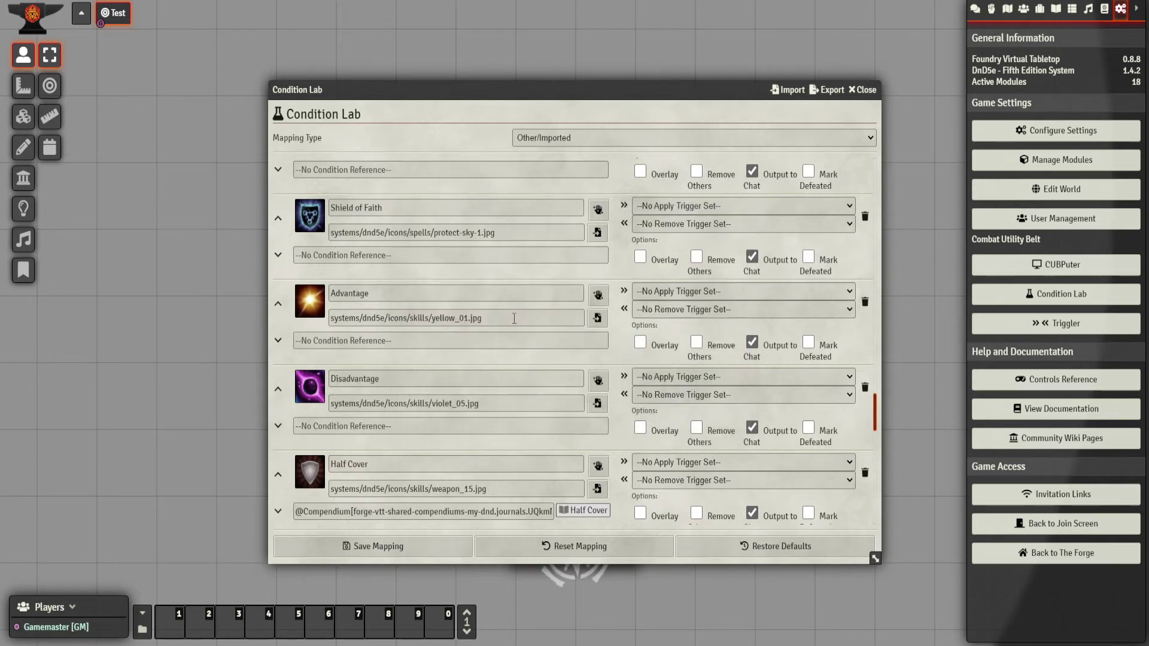
# Inspect the Dodging condition's duration settings and effect changes, then close its active effect configuration
pyautogui.scroll(10, 514, 318)
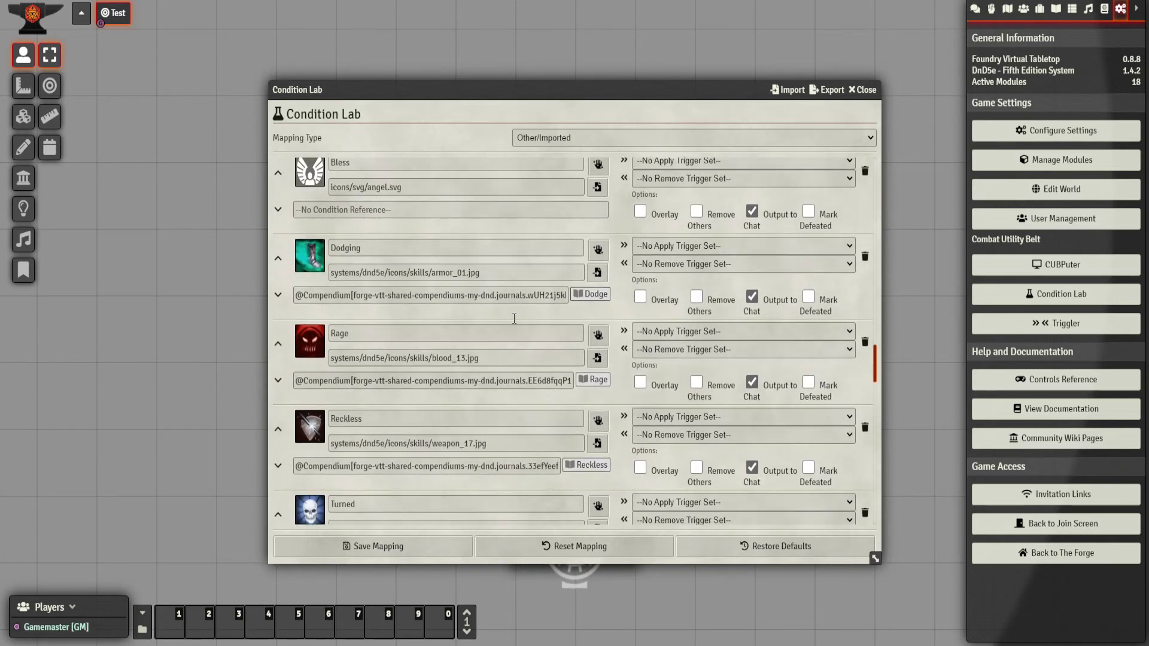
pyautogui.click(604, 253)
pyautogui.click(574, 293)
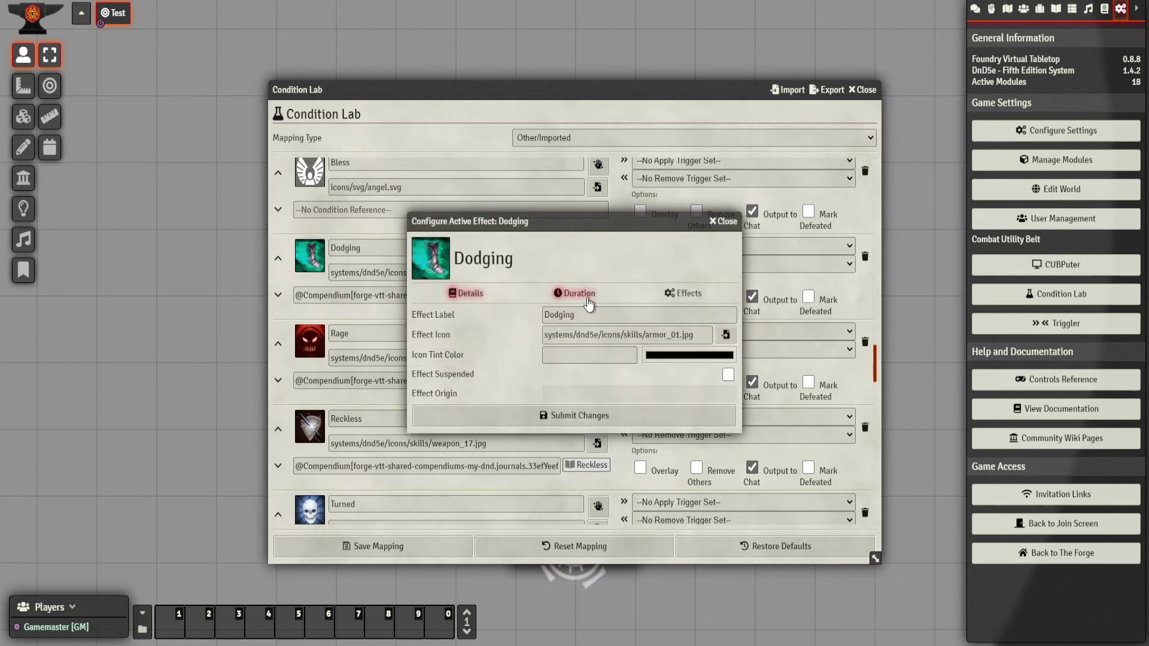
pyautogui.click(693, 292)
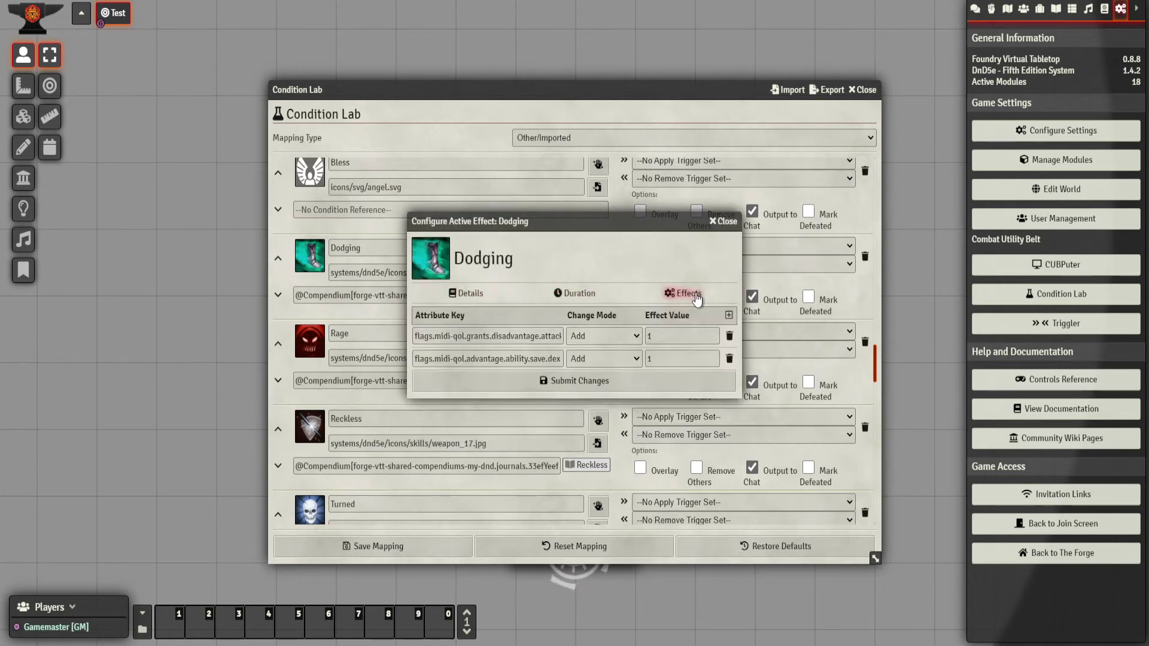
pyautogui.click(722, 222)
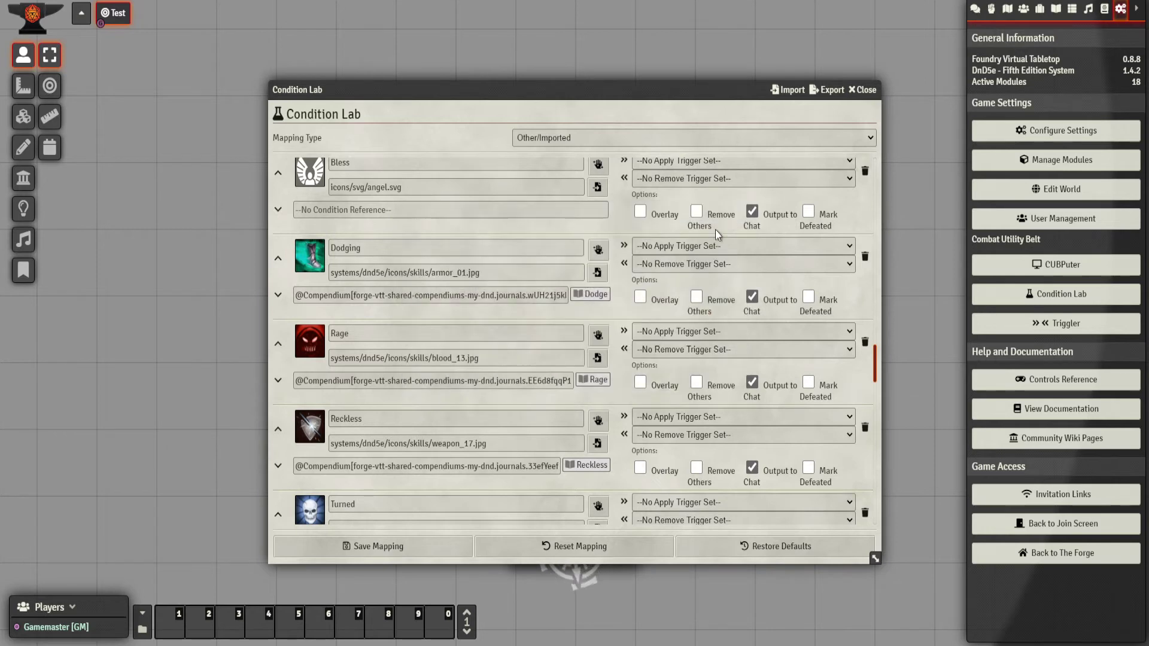
# Check the Dead condition's active effect configuration for effect changes, then close it
pyautogui.scroll(-20, 577, 359)
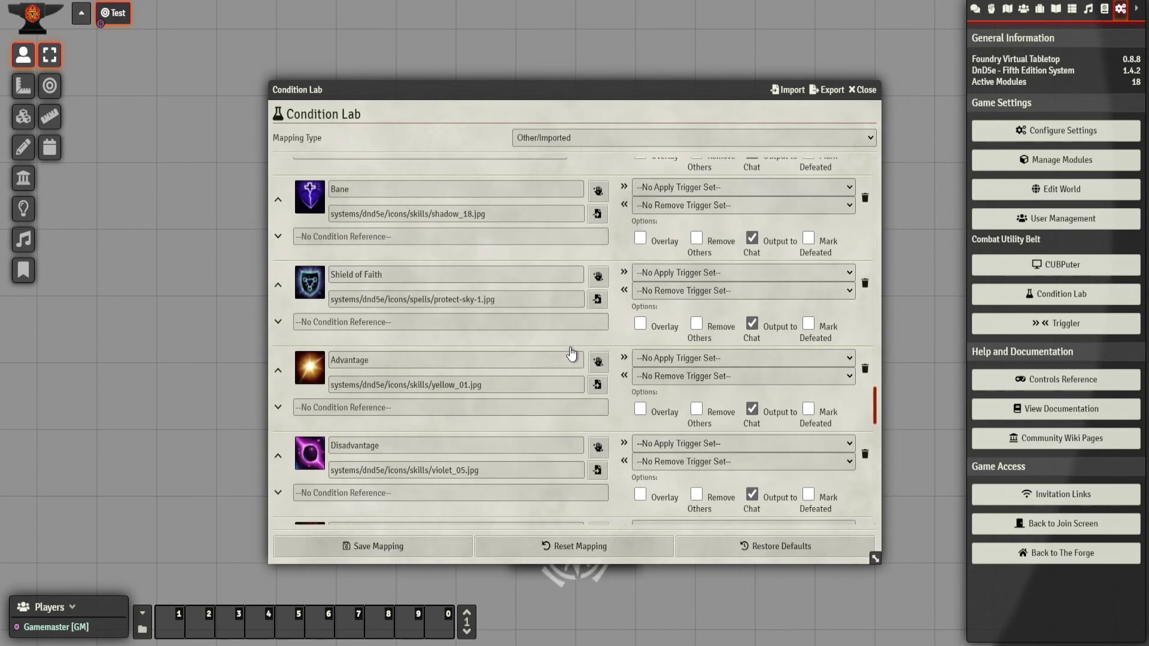
pyautogui.scroll(-2, 538, 335)
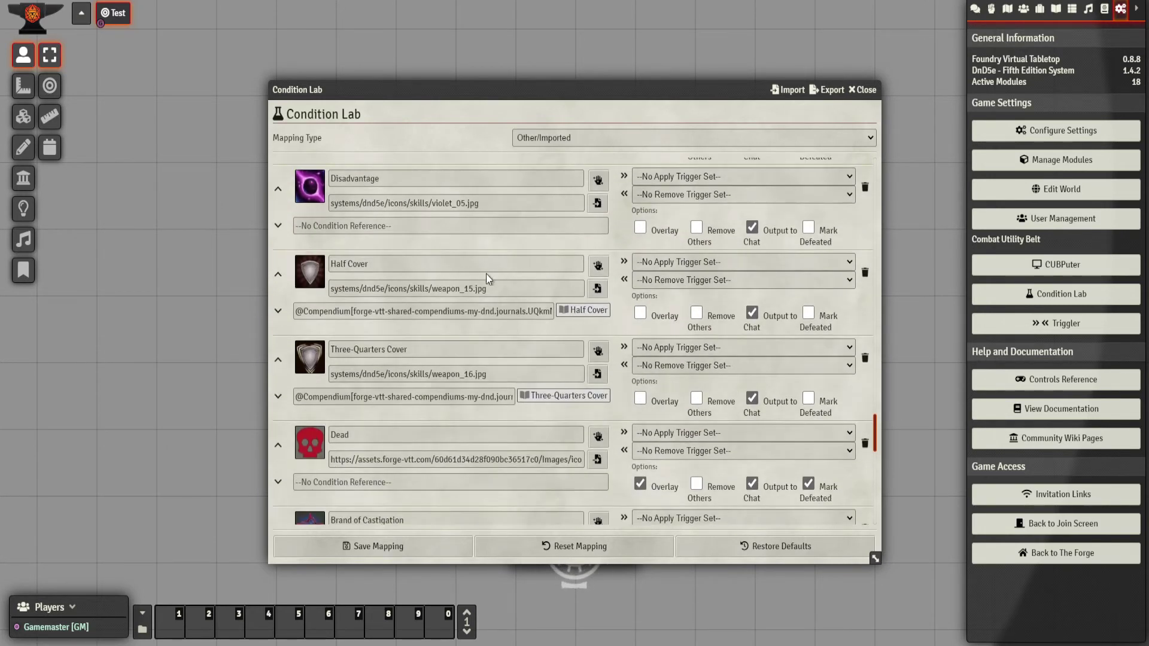
pyautogui.scroll(-2, 496, 365)
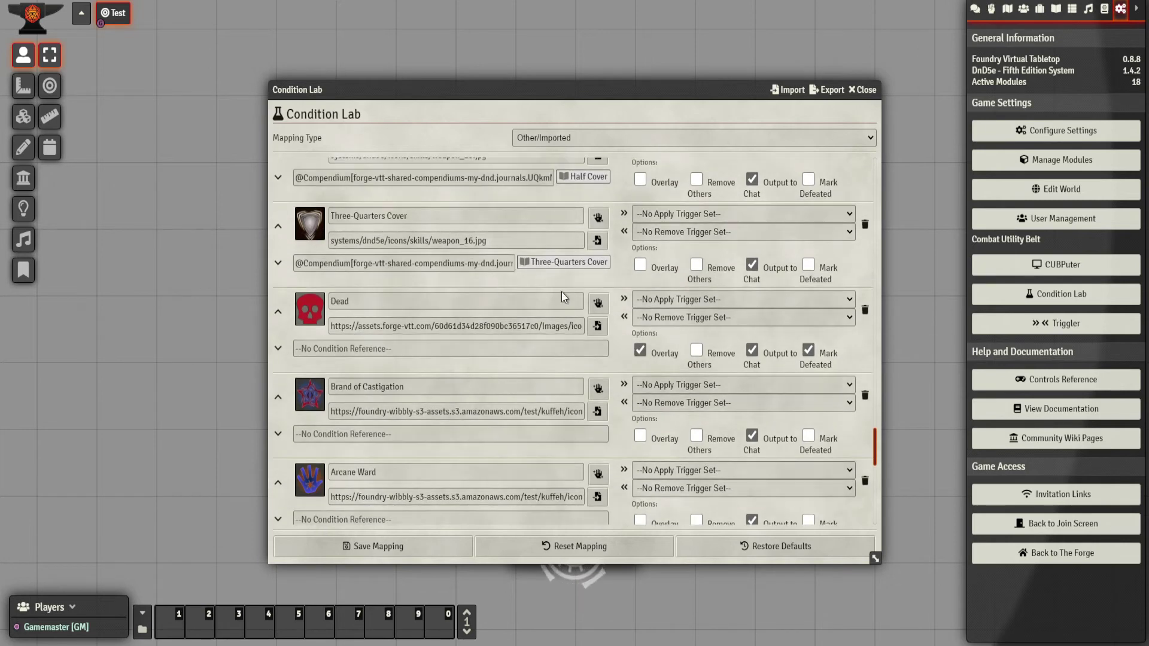
pyautogui.click(598, 304)
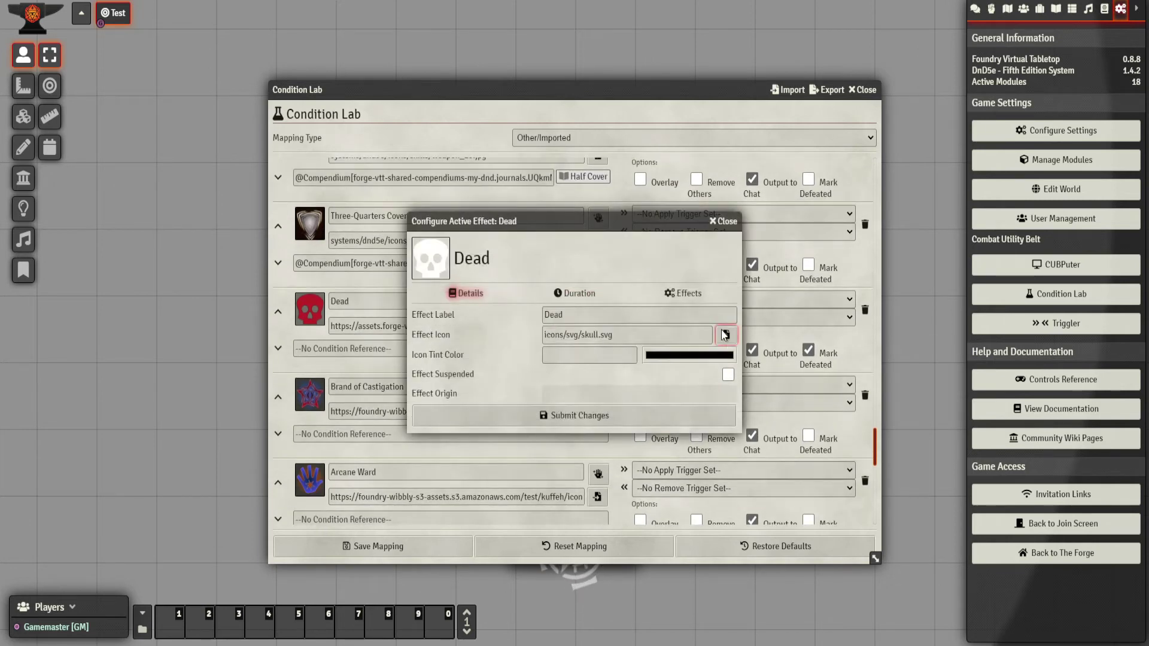
pyautogui.click(694, 294)
pyautogui.click(724, 220)
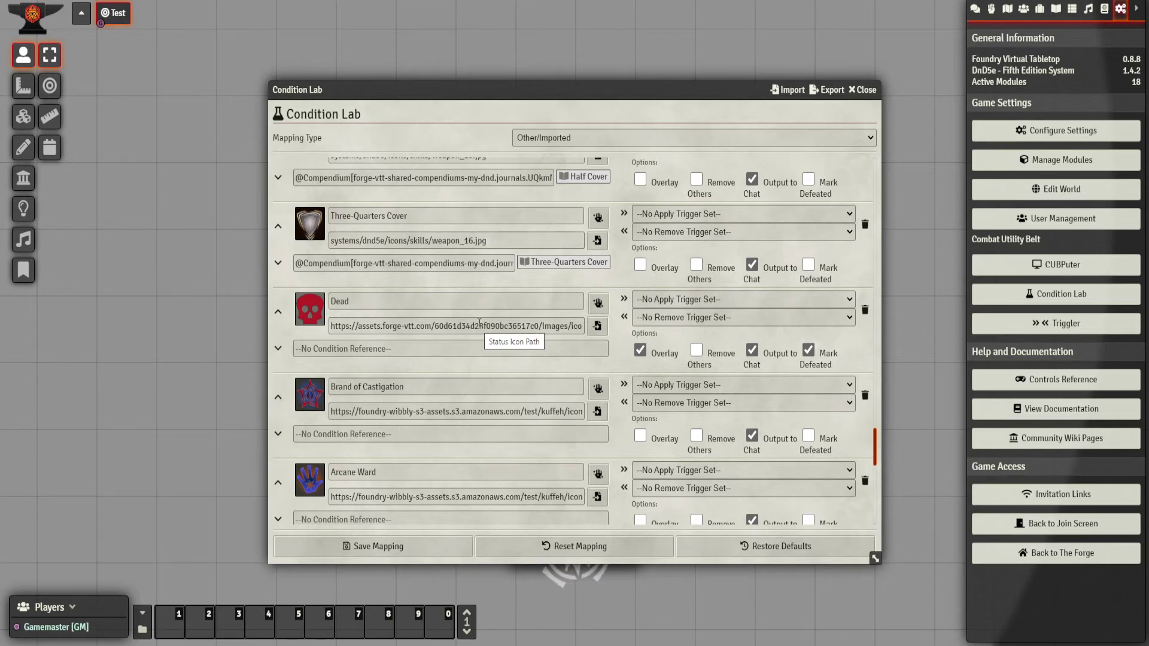
# Look through the remaining custom conditions down to Sentinel, then return to the Bloodied and Bless entries
pyautogui.scroll(-10, 480, 323)
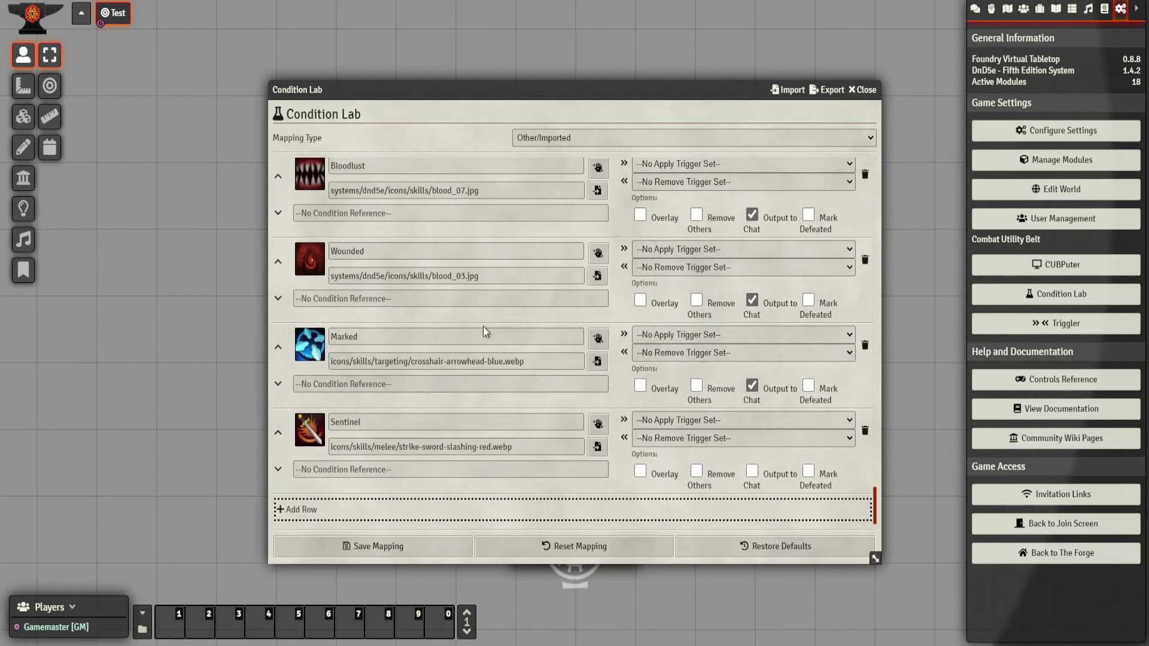
pyautogui.scroll(2, 486, 324)
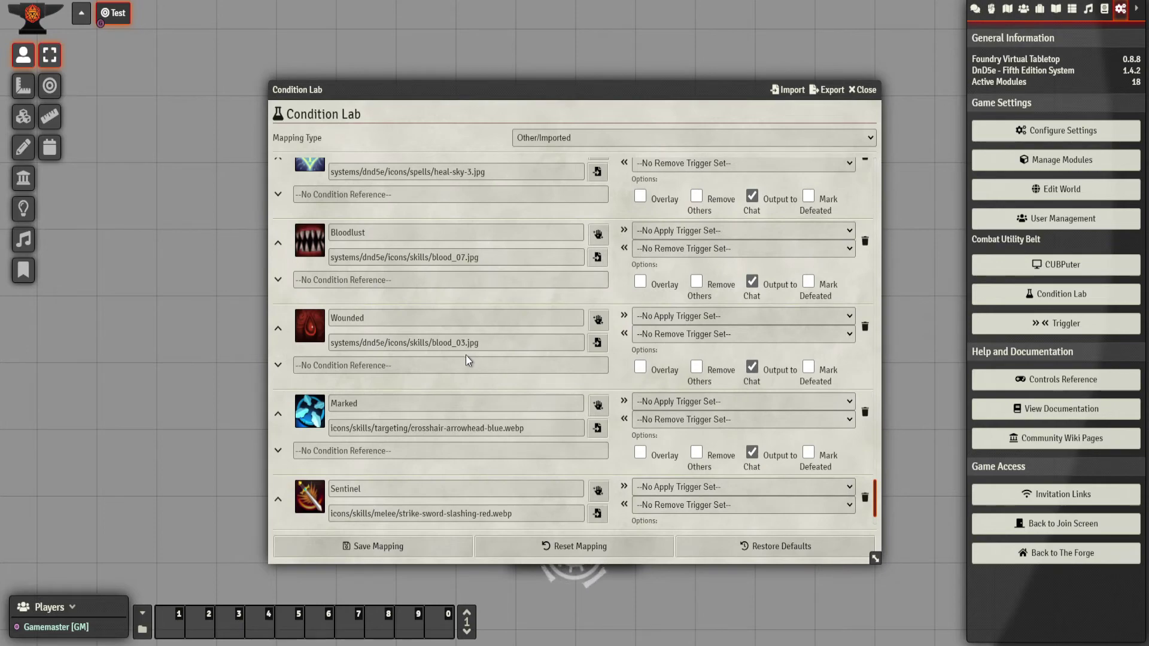
pyautogui.scroll(5, 625, 439)
pyautogui.scroll(10, 755, 345)
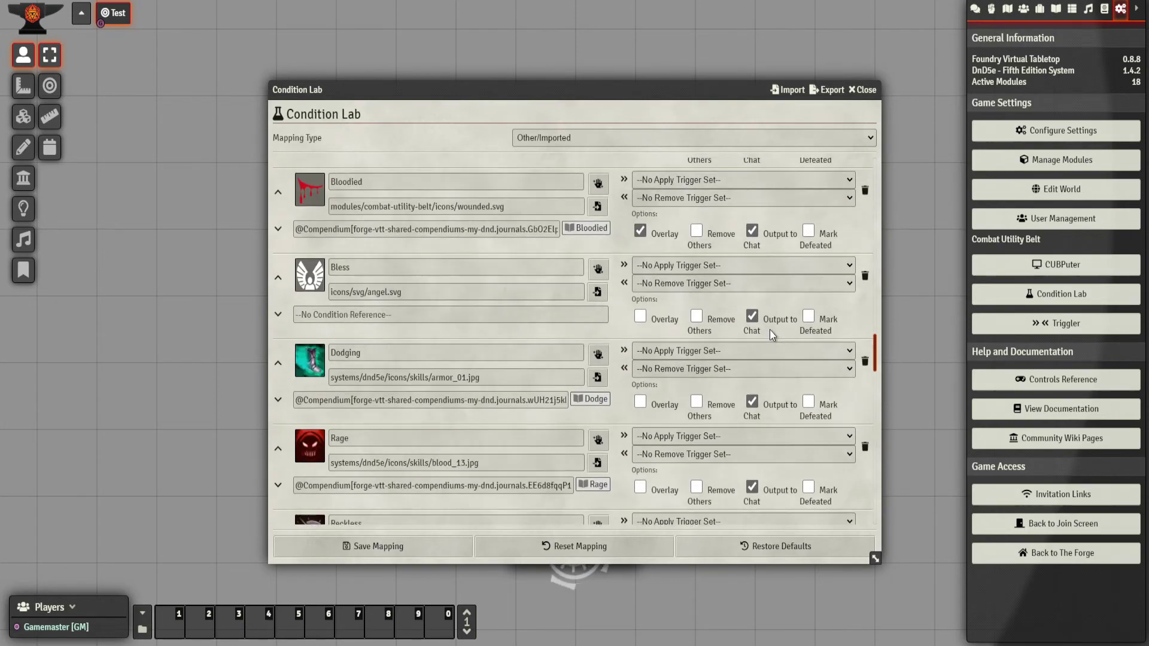
# Turn on the Overlay option for the Blinded condition and save the condition mapping
pyautogui.scroll(8, 780, 313)
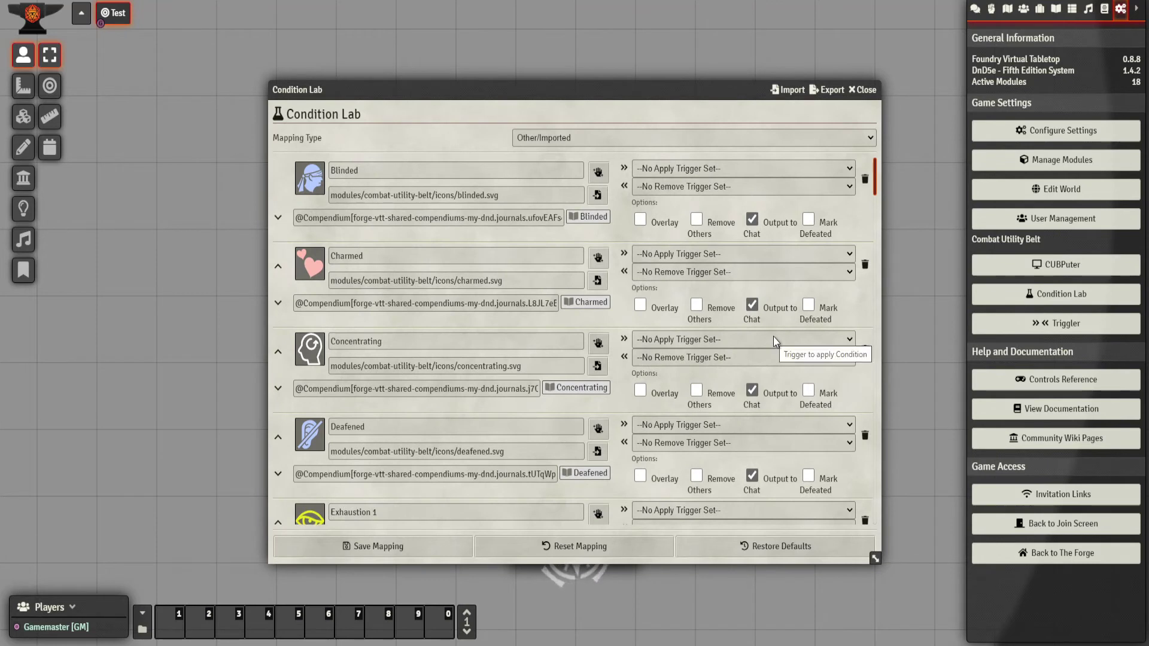
pyautogui.click(640, 220)
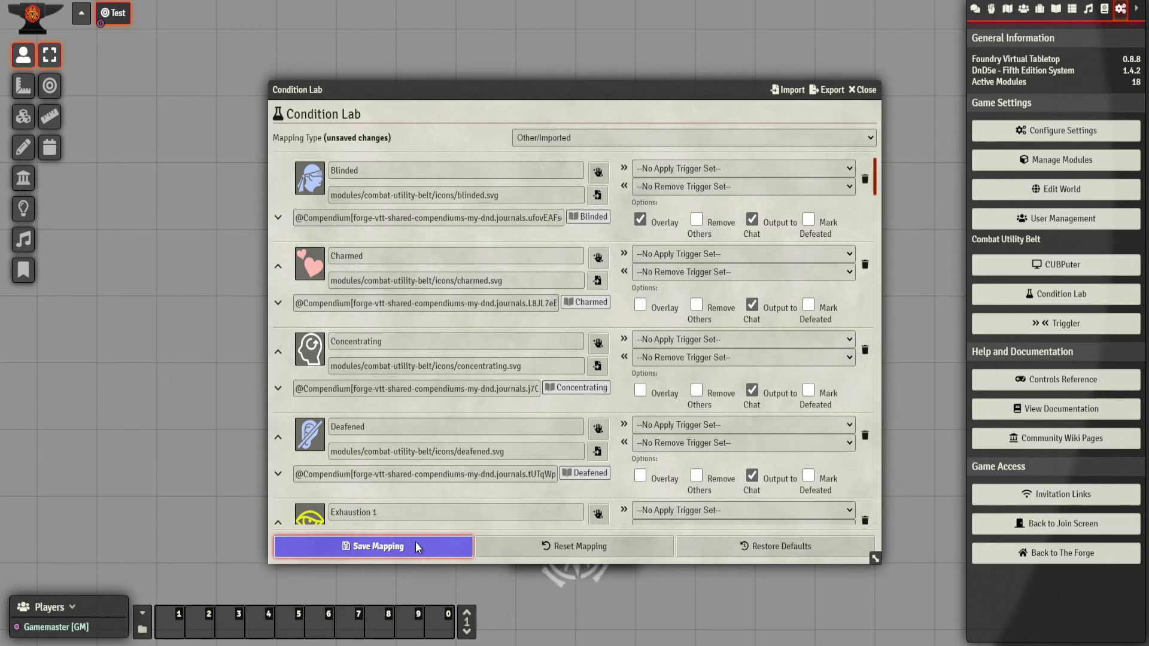
pyautogui.click(415, 543)
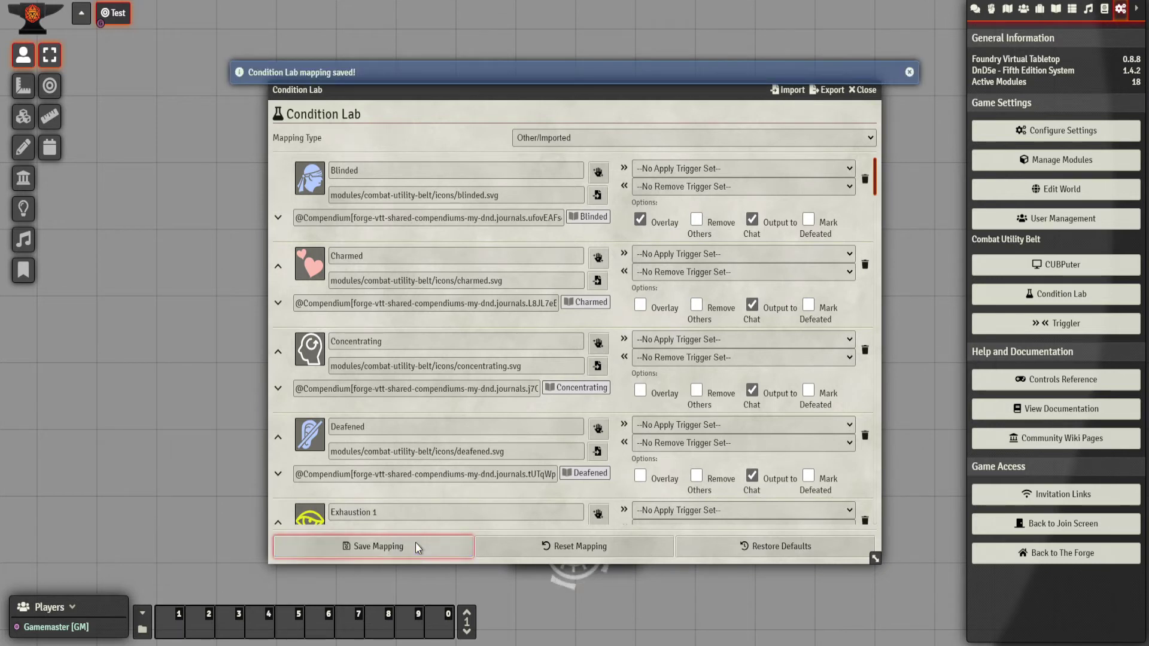
# Minimize the Condition Lab and apply the Blinded condition to the Dummy - Normal token
pyautogui.doubleClick(654, 90)
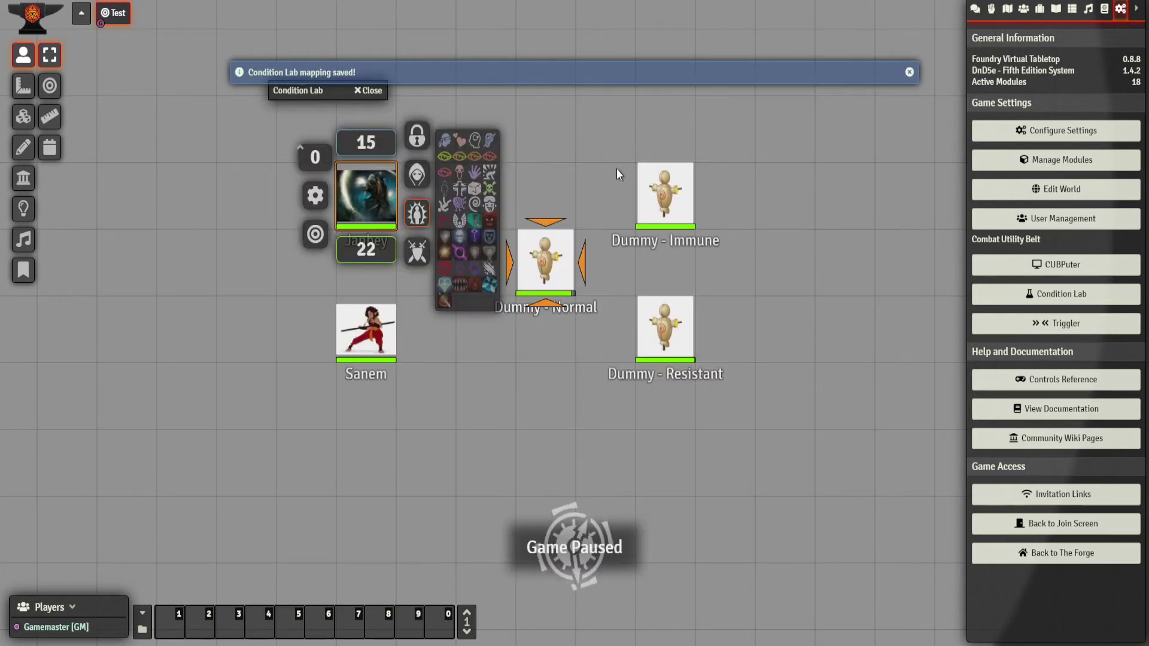
pyautogui.rightClick(545, 272)
pyautogui.click(599, 280)
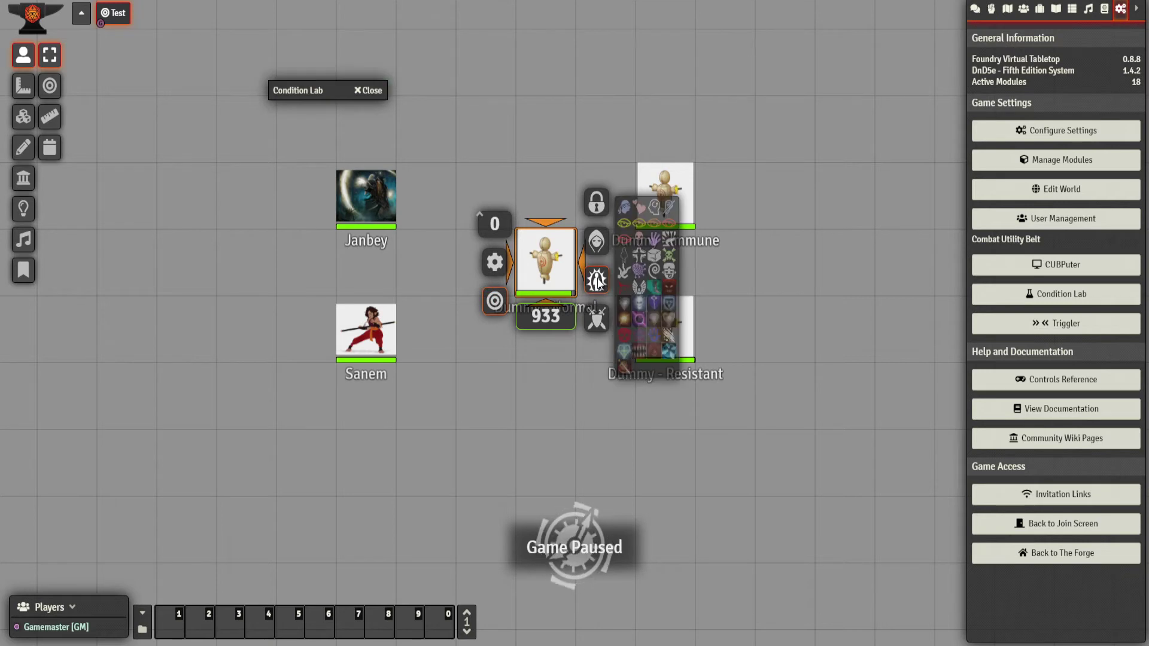
pyautogui.click(623, 209)
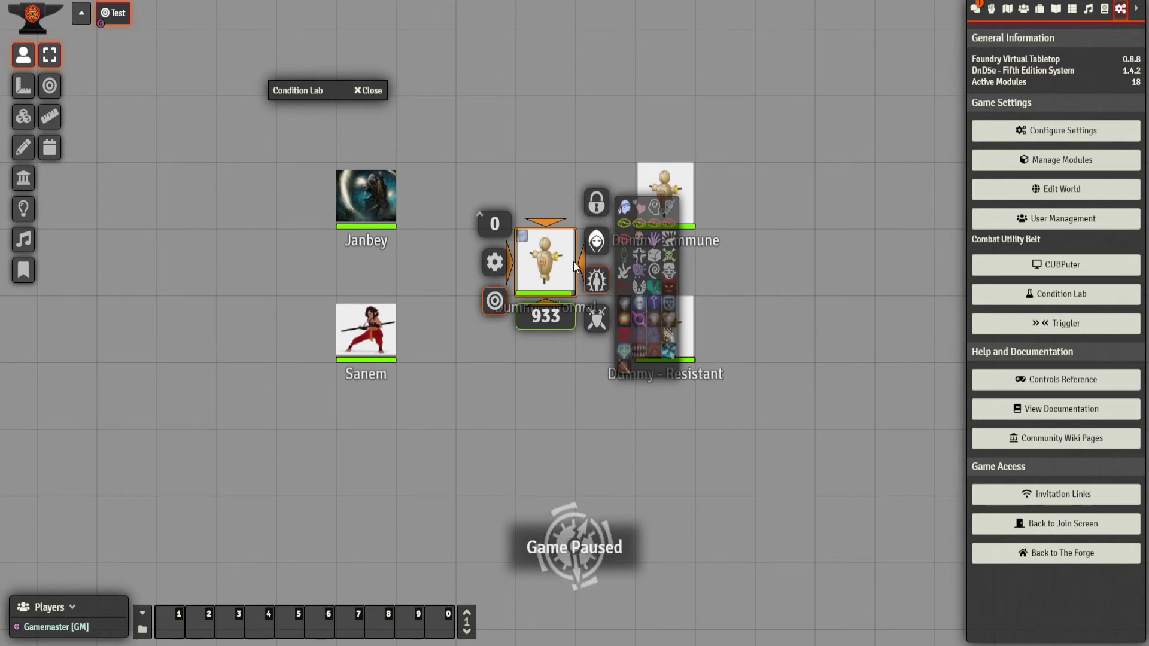
# Restore the Condition Lab, save the condition mapping again and close the window
pyautogui.click(356, 204)
pyautogui.rightClick(356, 204)
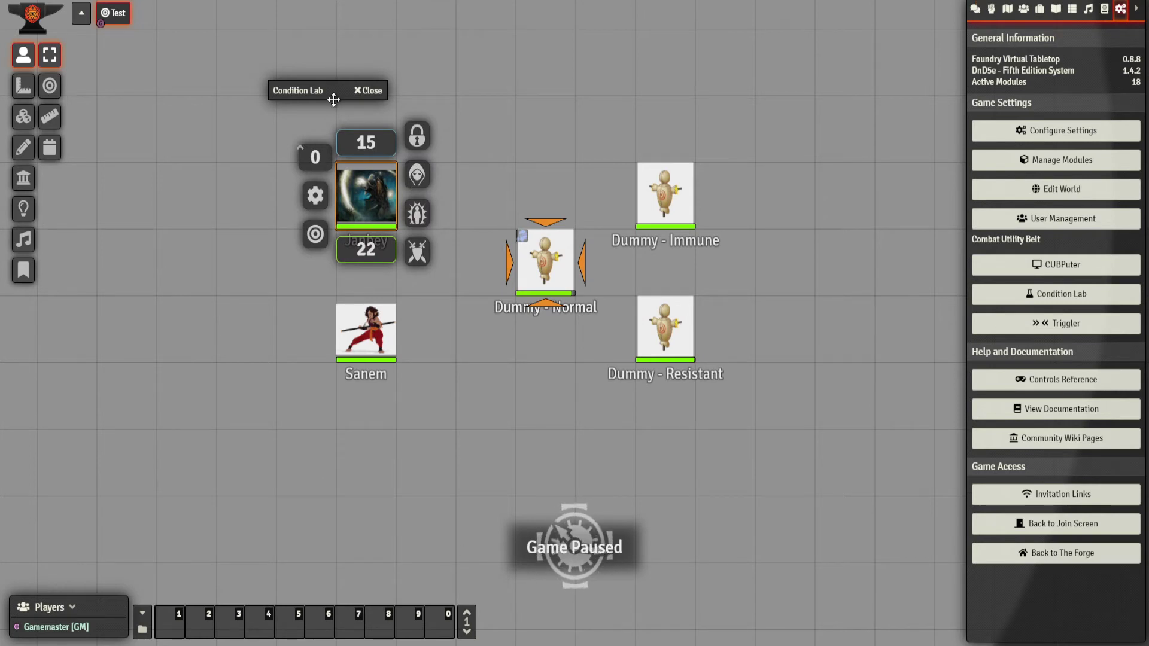
pyautogui.doubleClick(312, 90)
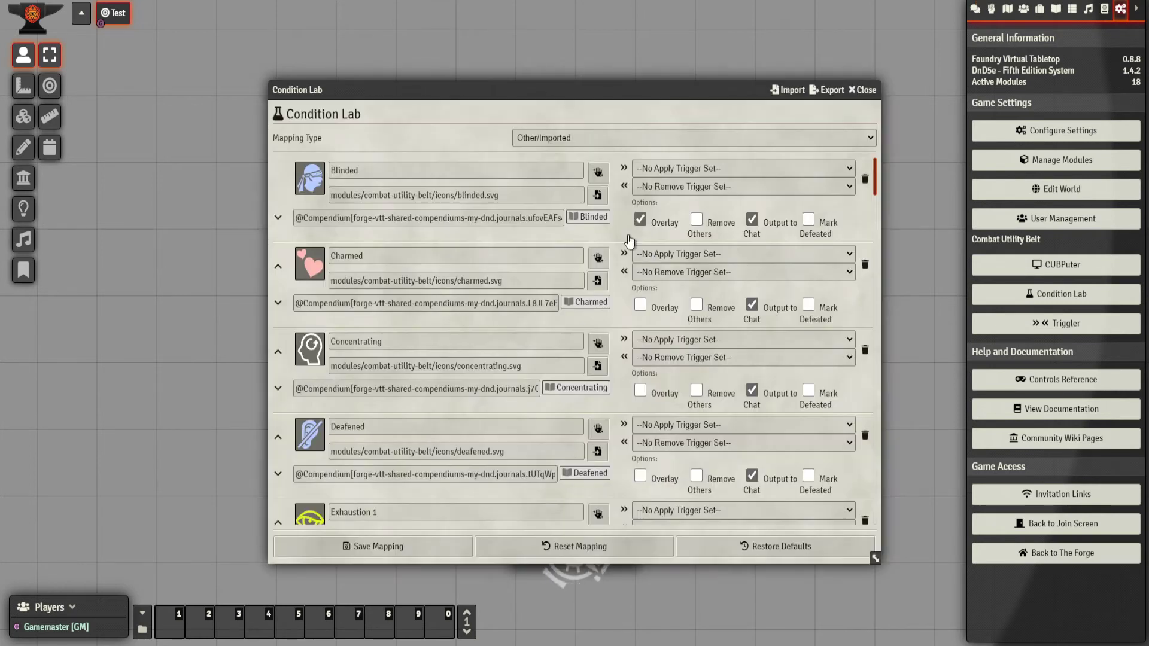
pyautogui.click(752, 219)
pyautogui.click(422, 547)
pyautogui.click(418, 547)
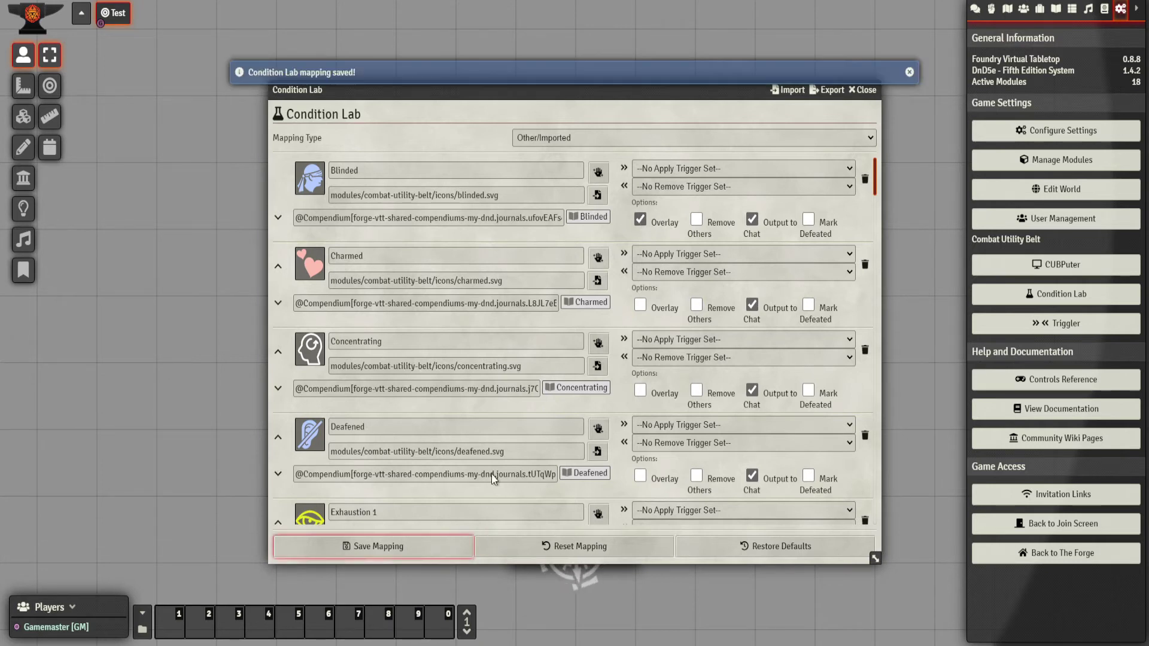
pyautogui.click(864, 90)
# Test the Charmed and Blinded conditions on the Janbey token by applying both and removing them again
pyautogui.click(417, 213)
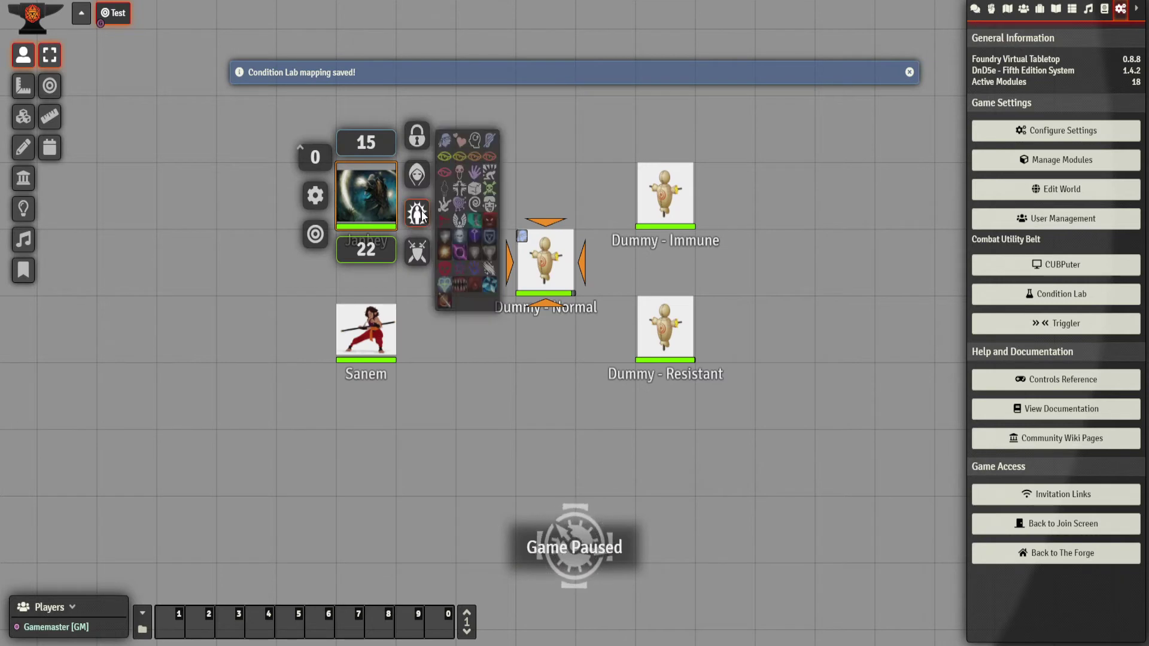
pyautogui.click(454, 138)
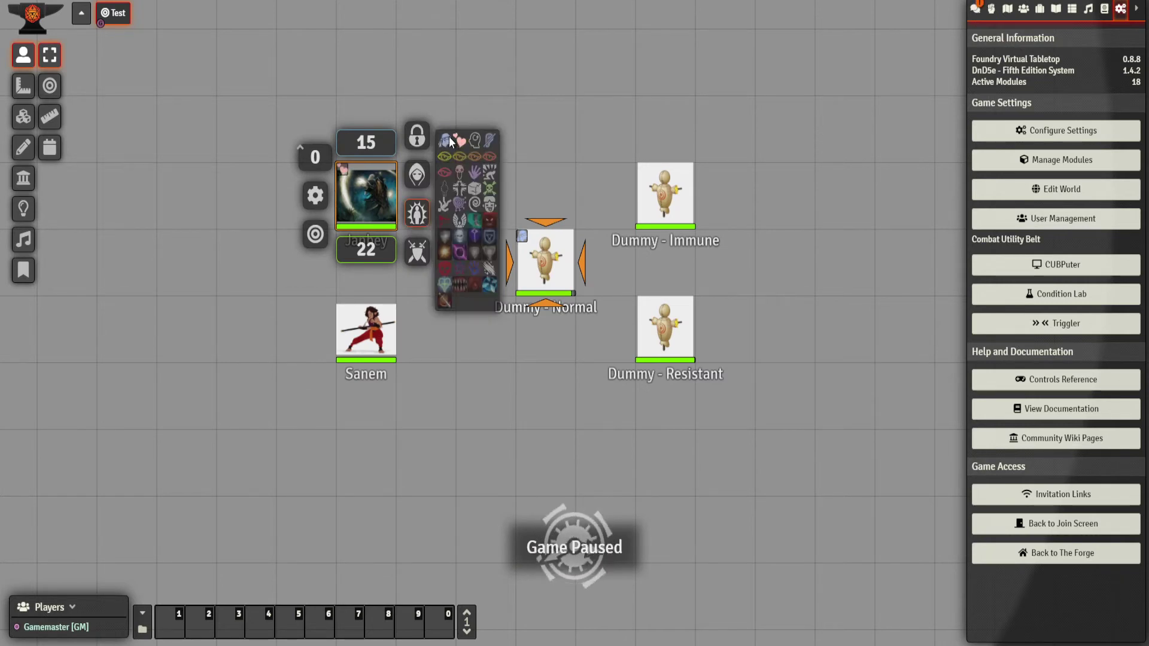
pyautogui.click(449, 136)
pyautogui.click(448, 137)
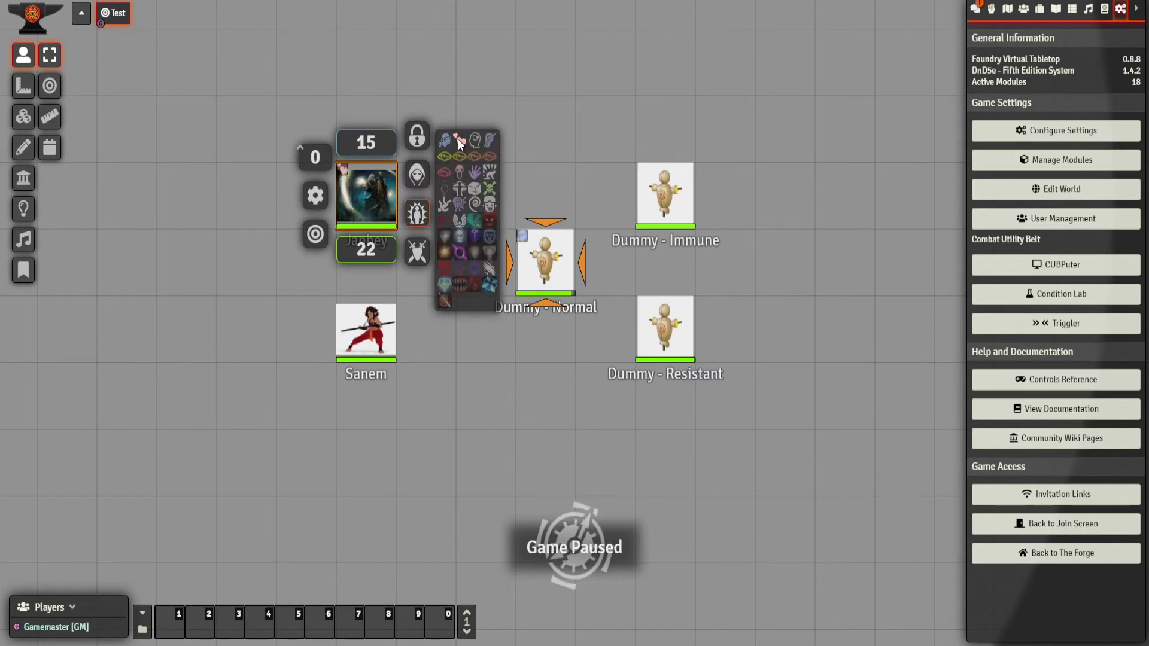
pyautogui.click(457, 138)
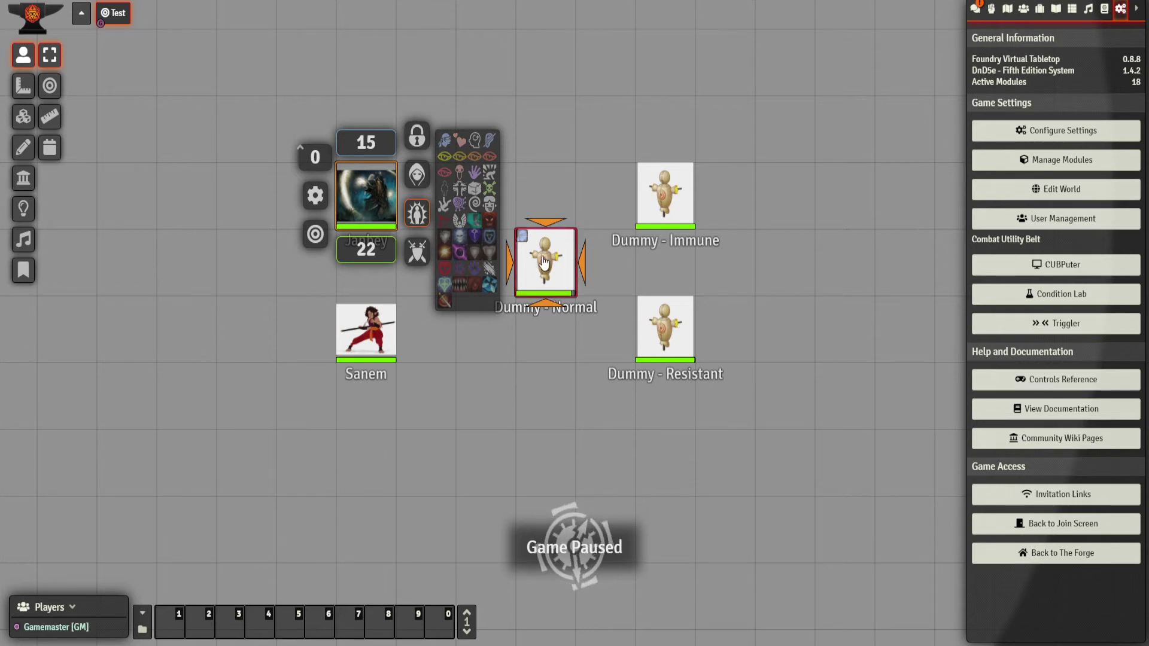
# Reopen the Condition Lab and turn off the Overlay option for the Blinded condition
pyautogui.click(1076, 290)
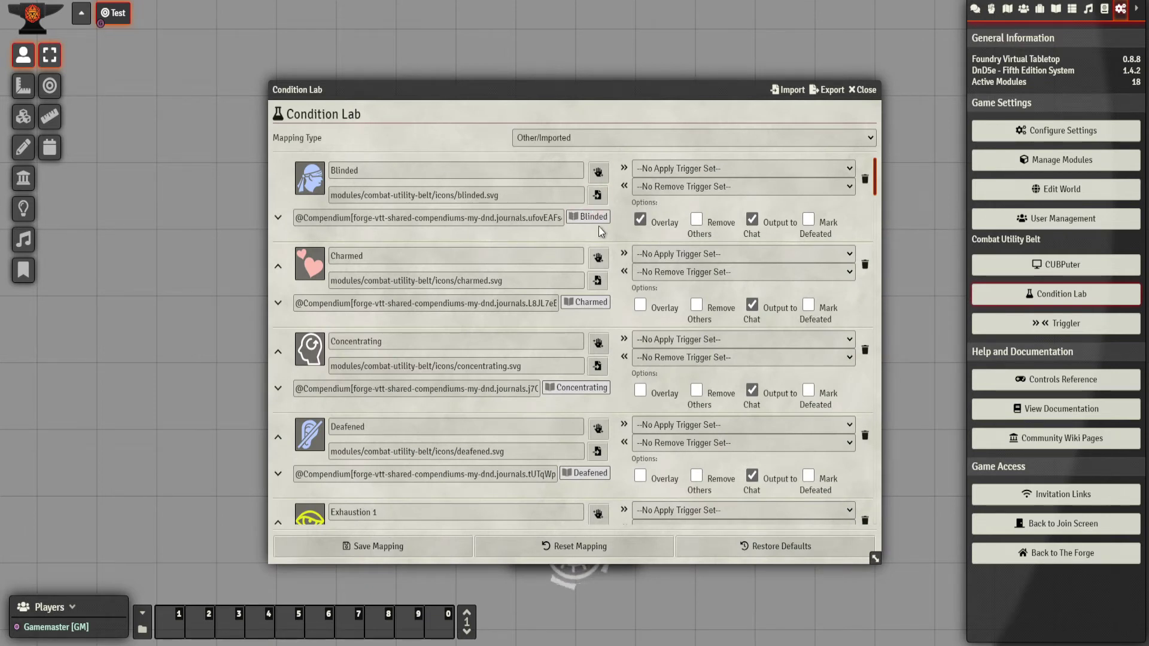
pyautogui.click(659, 221)
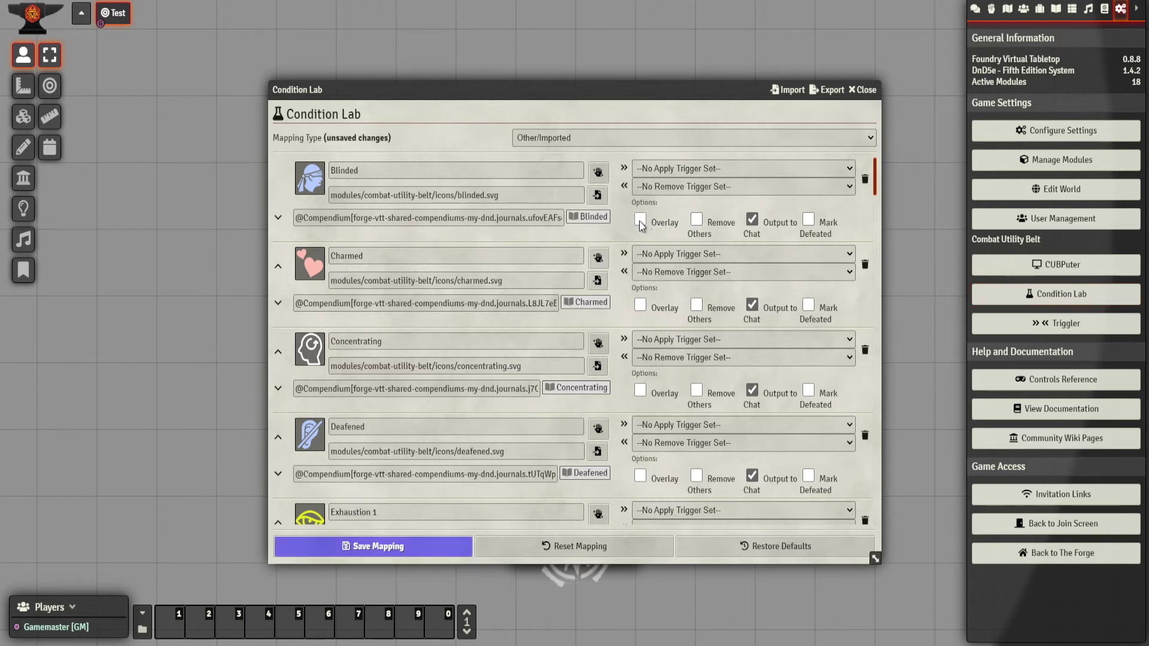
pyautogui.click(639, 221)
pyautogui.click(639, 220)
# Review the condition messages in the chat log, then examine the Dead condition's Overlay and Mark Defeated options in the Condition Lab
pyautogui.click(972, 9)
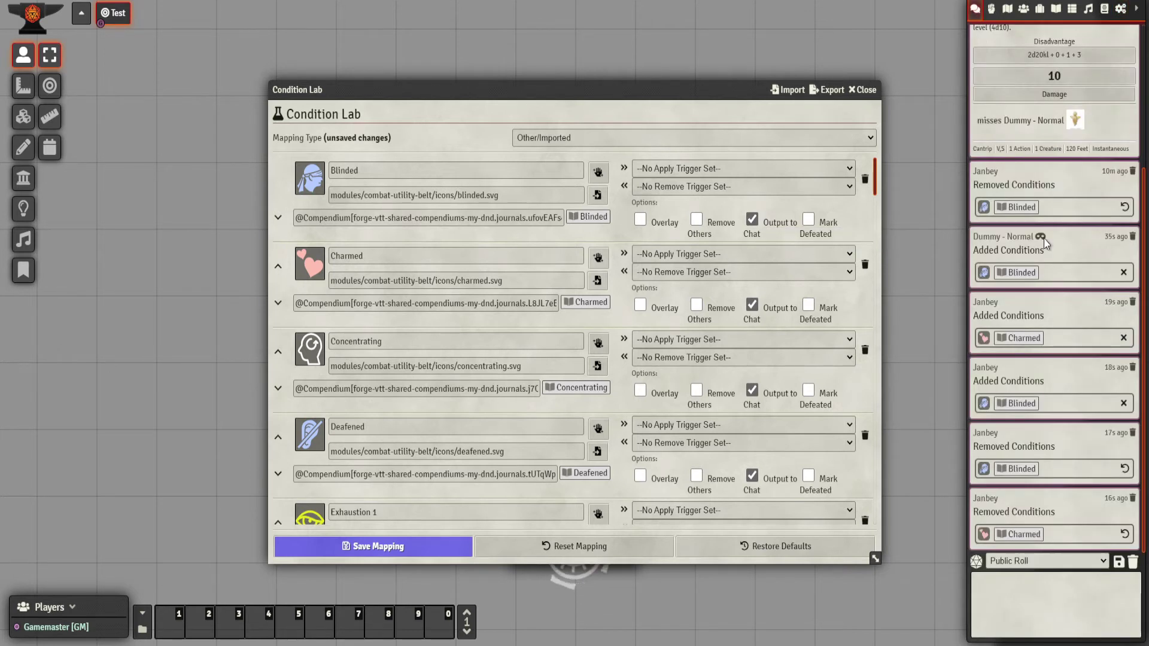
pyautogui.click(1120, 9)
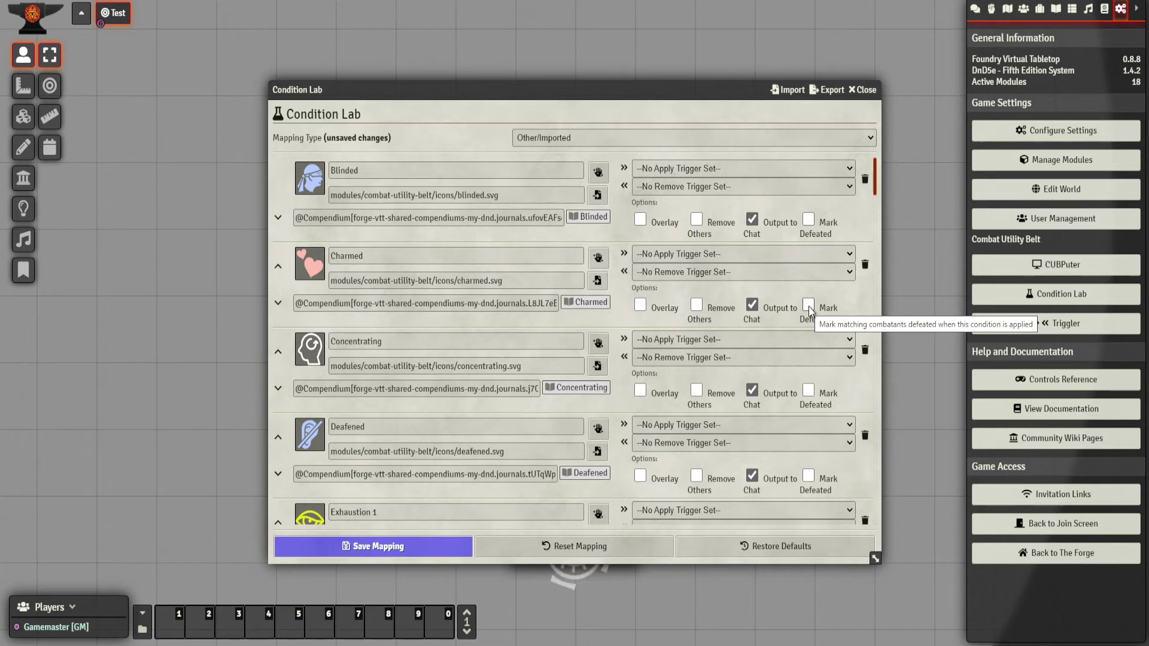
pyautogui.scroll(-20, 616, 324)
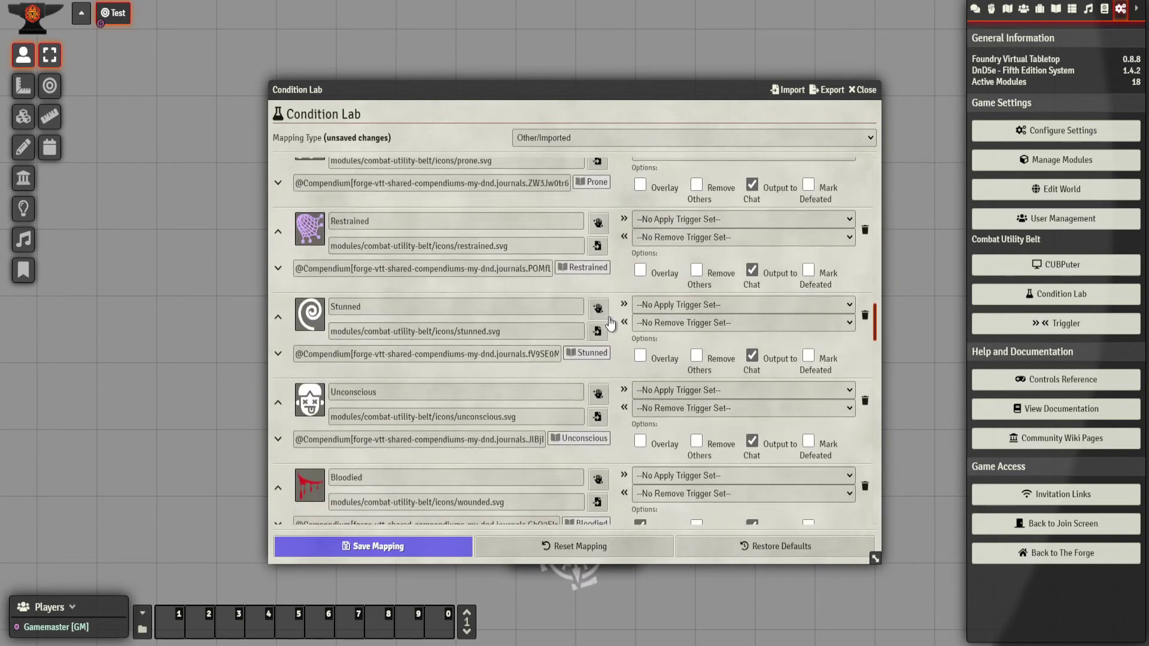
pyautogui.scroll(-20, 609, 323)
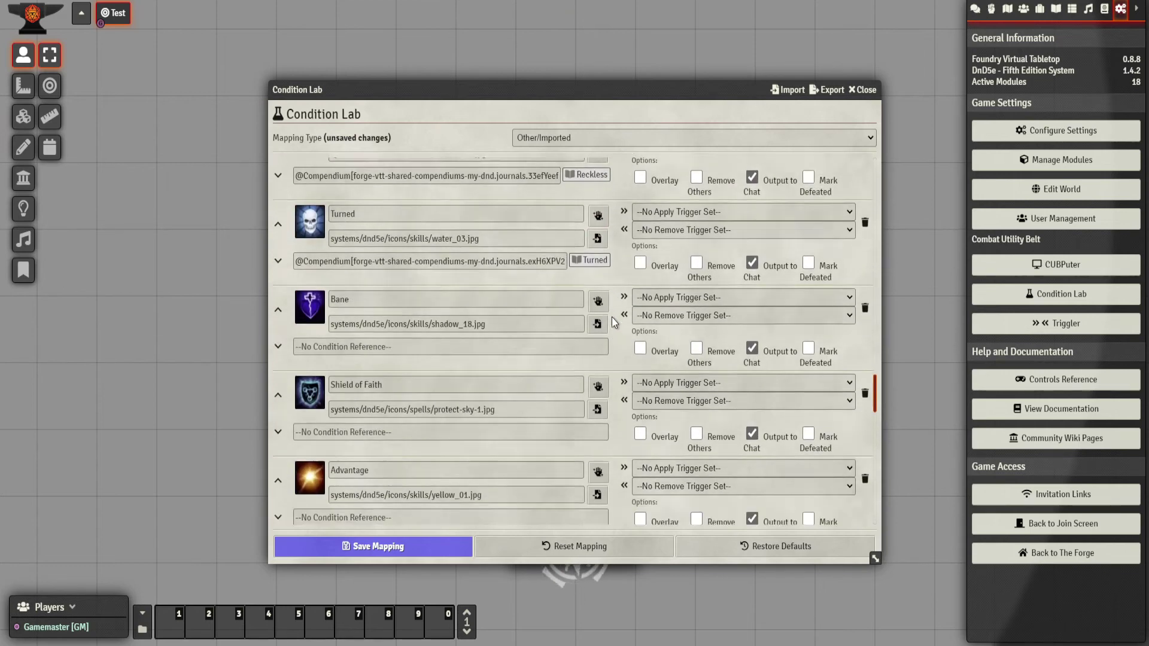
pyautogui.scroll(-10, 612, 321)
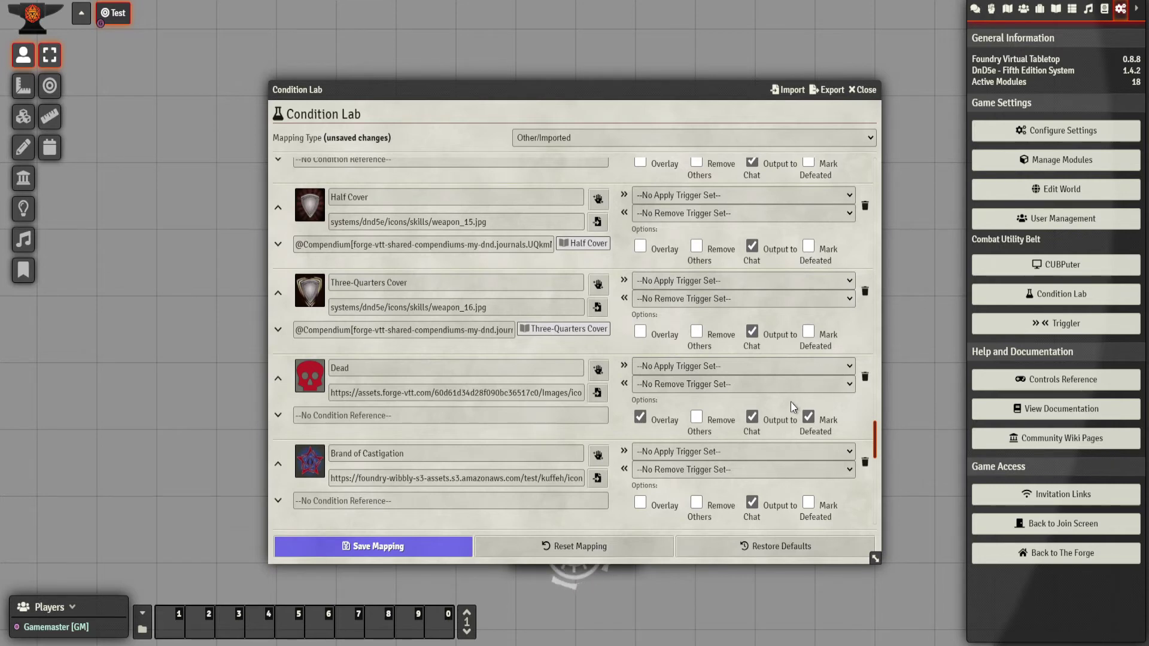
pyautogui.scroll(10, 791, 401)
pyautogui.scroll(15, 791, 401)
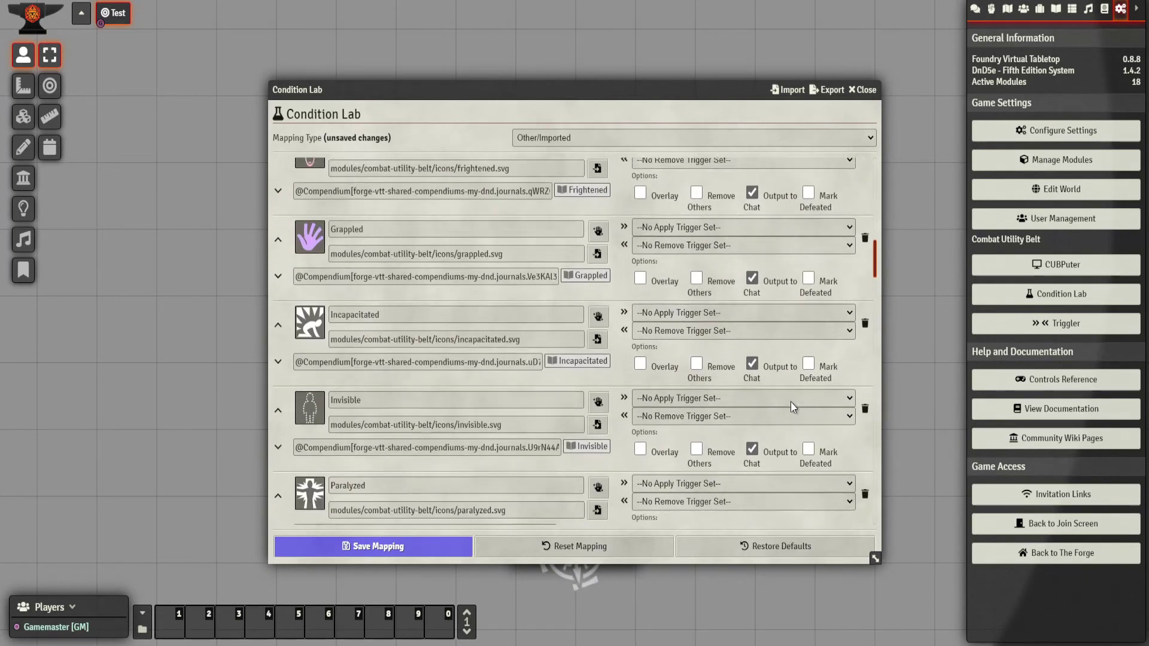
# Save the condition mapping, close the Condition Lab, and untarget the Dummy - Normal token
pyautogui.click(379, 560)
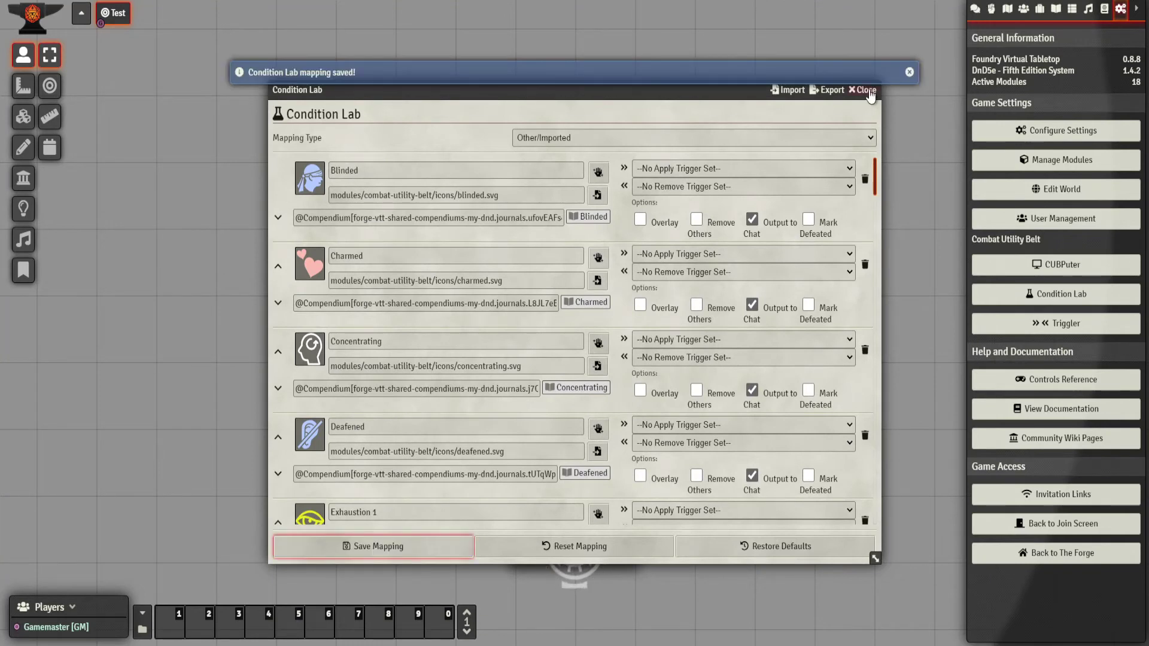
pyautogui.click(865, 90)
pyautogui.rightClick(363, 210)
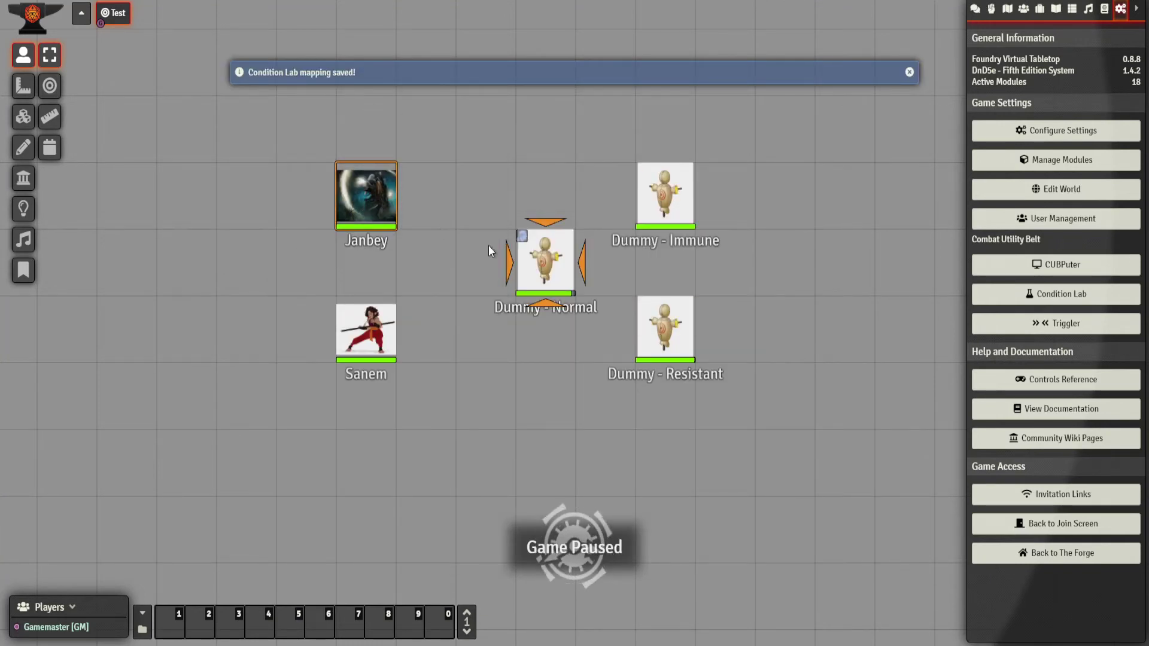
pyautogui.rightClick(553, 263)
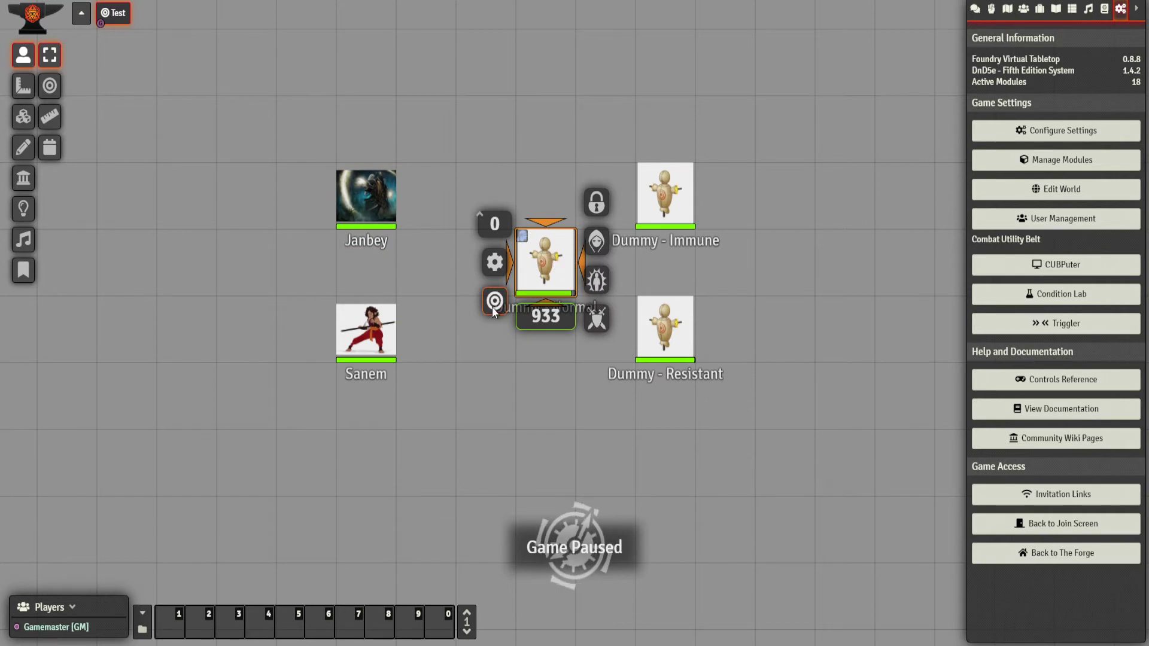
# Toggle the Blinded condition on and off for the Janbey token, then recheck Blinded among its status effects
pyautogui.click(377, 191)
pyautogui.rightClick(380, 190)
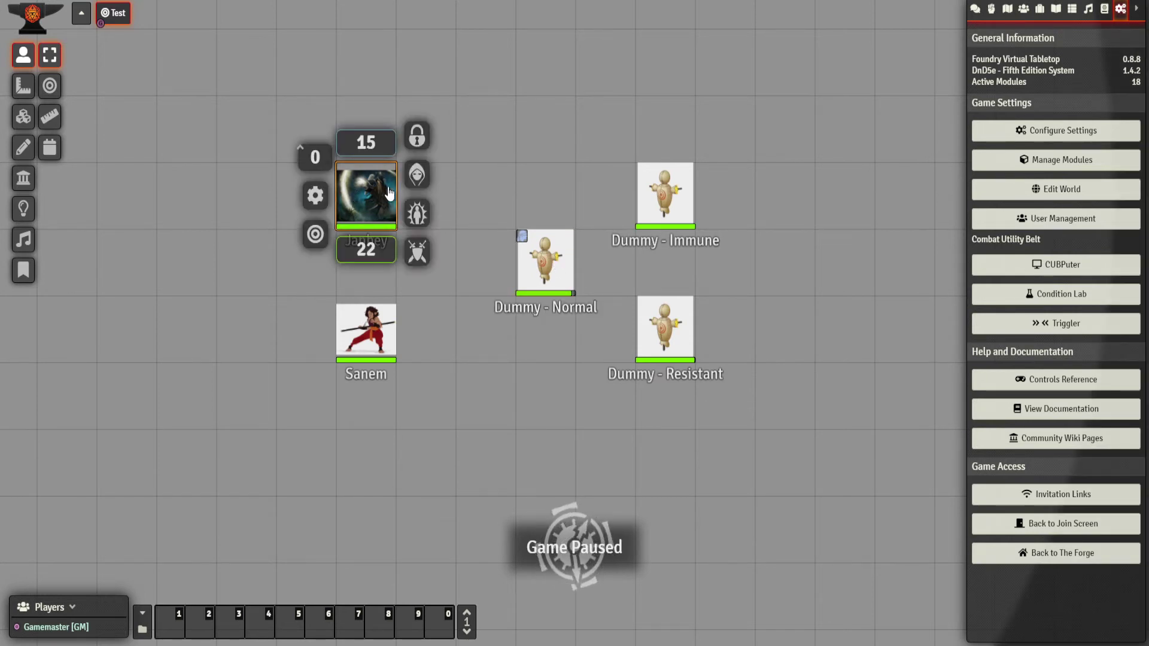
pyautogui.click(420, 216)
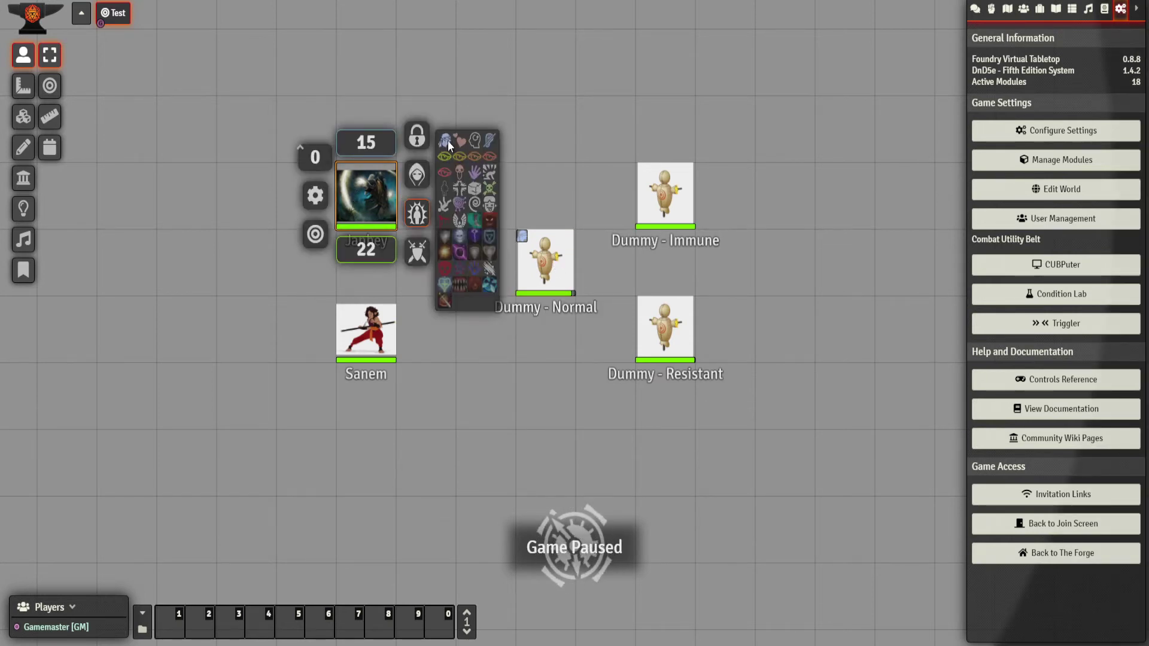
pyautogui.click(447, 141)
pyautogui.click(448, 141)
pyautogui.click(529, 403)
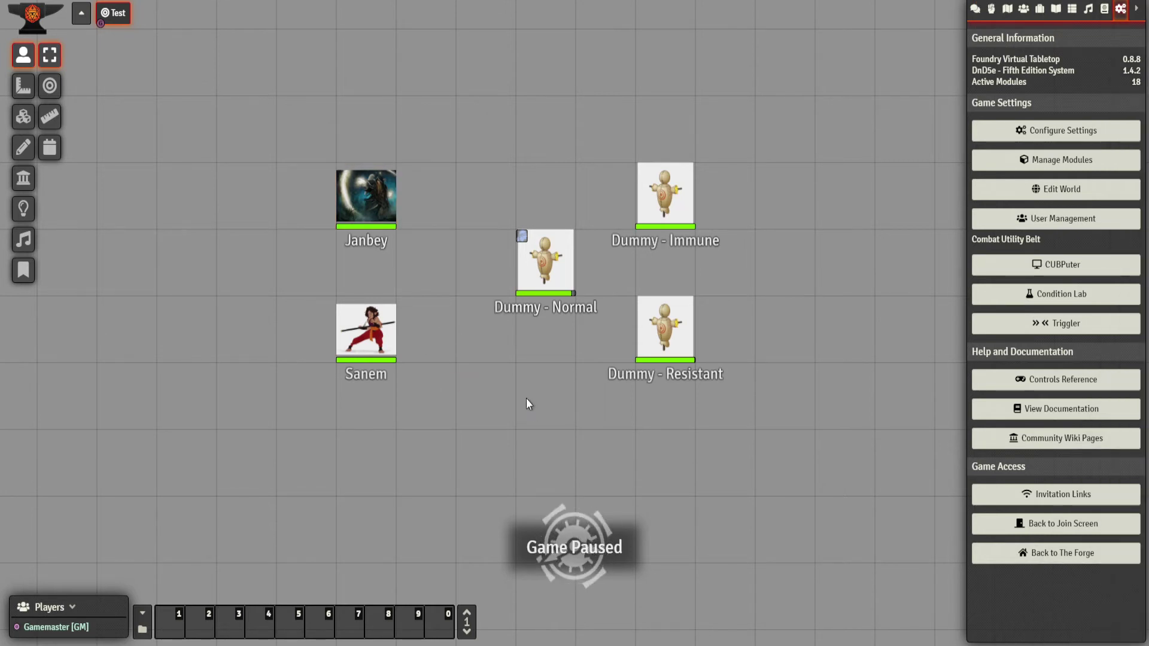
pyautogui.rightClick(393, 221)
pyautogui.click(420, 214)
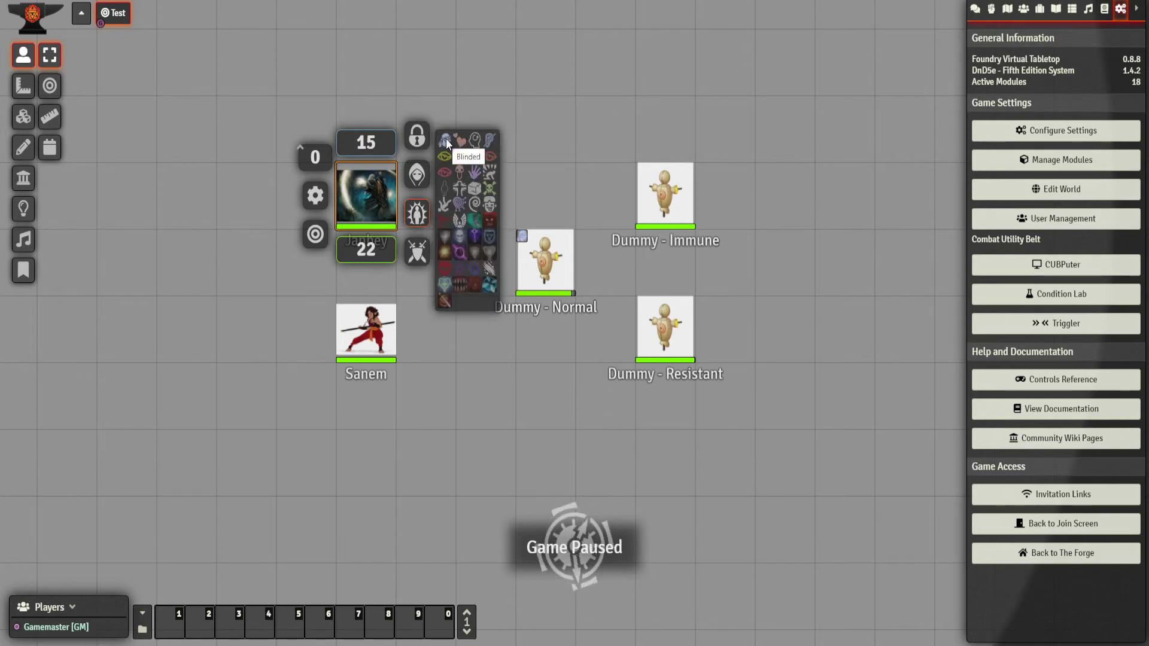
pyautogui.click(576, 145)
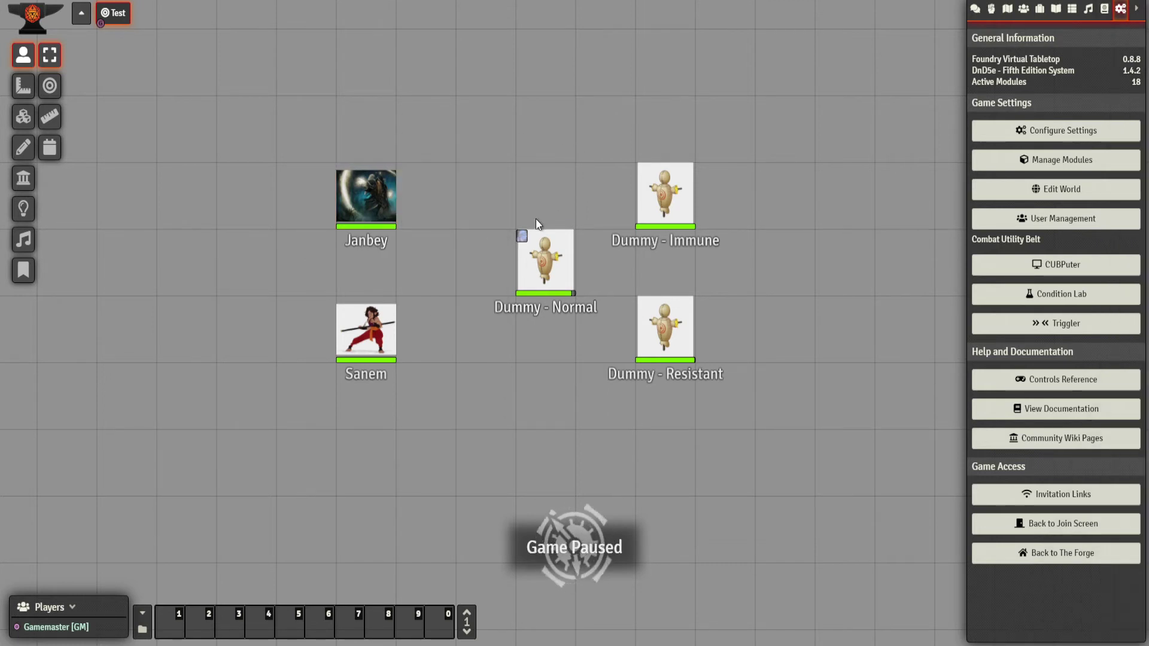
# Open Triggler and examine the attribute choices for the attributes, abilities, details and traits categories of a simple trigger
pyautogui.click(1057, 323)
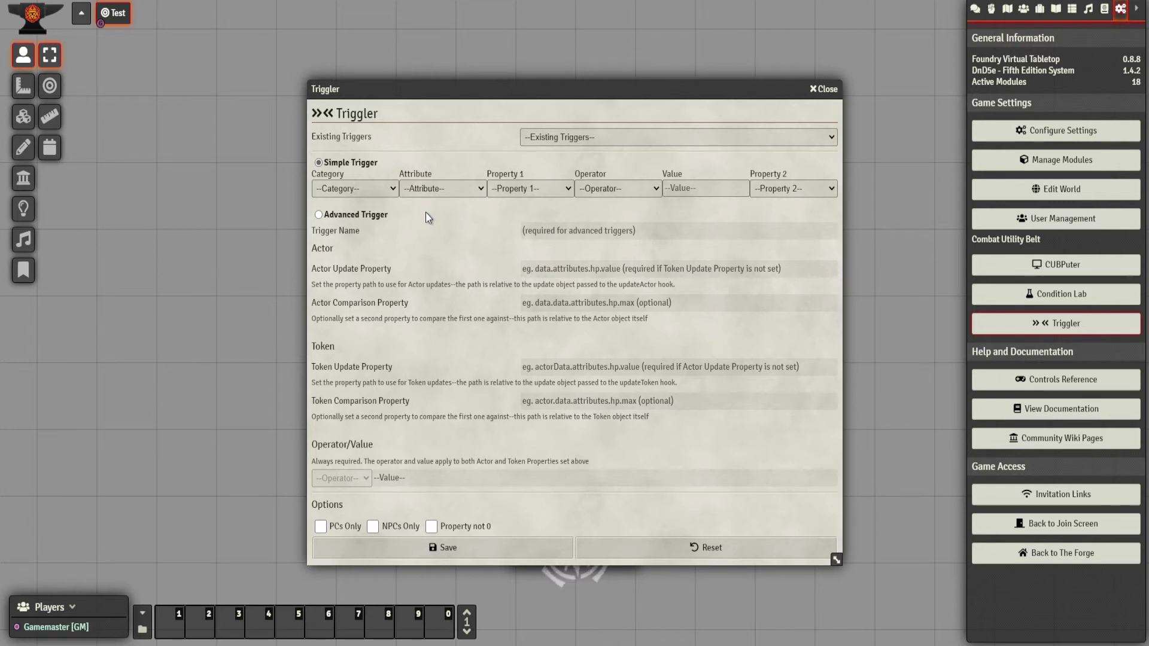
pyautogui.click(390, 190)
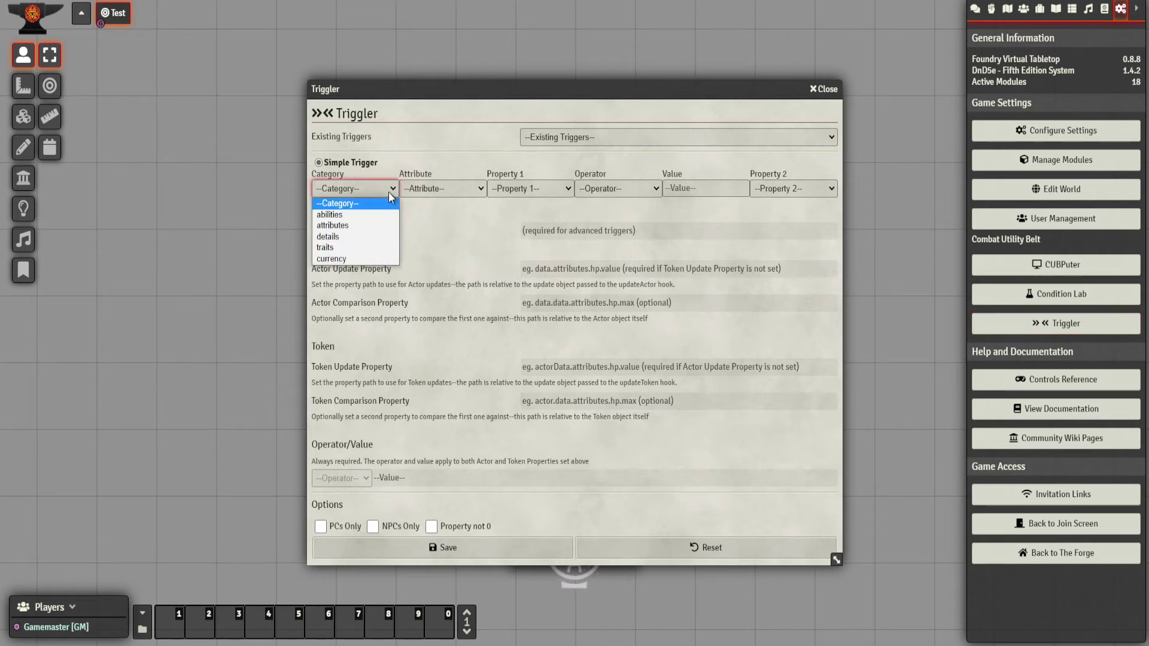
pyautogui.click(376, 226)
pyautogui.click(449, 193)
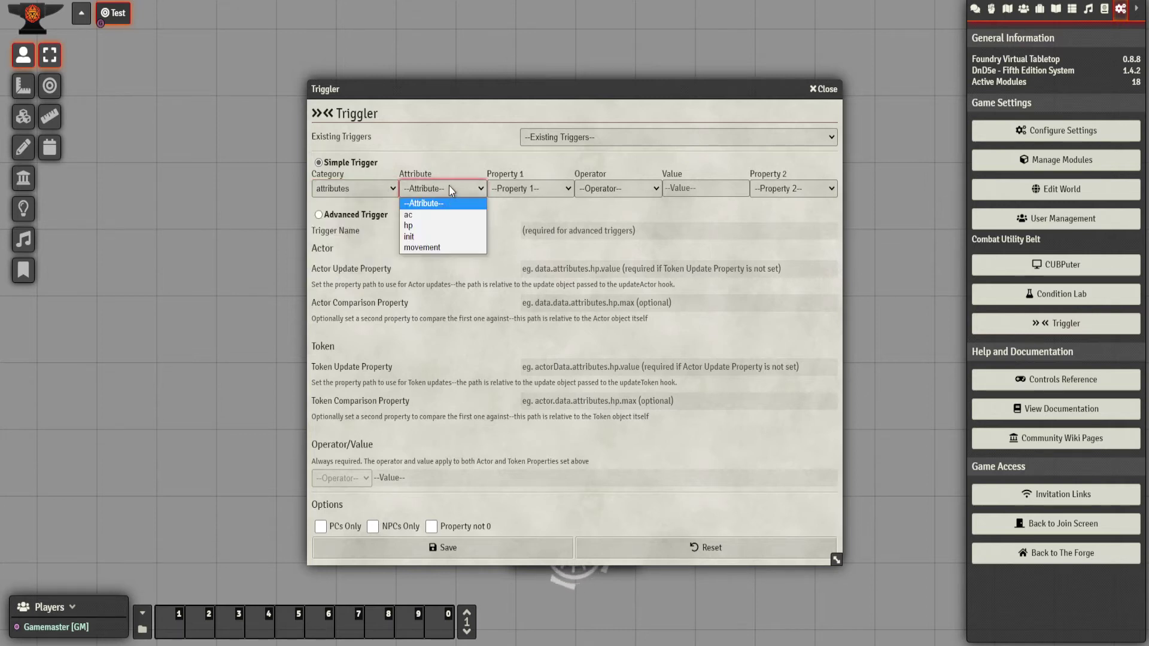
pyautogui.click(339, 191)
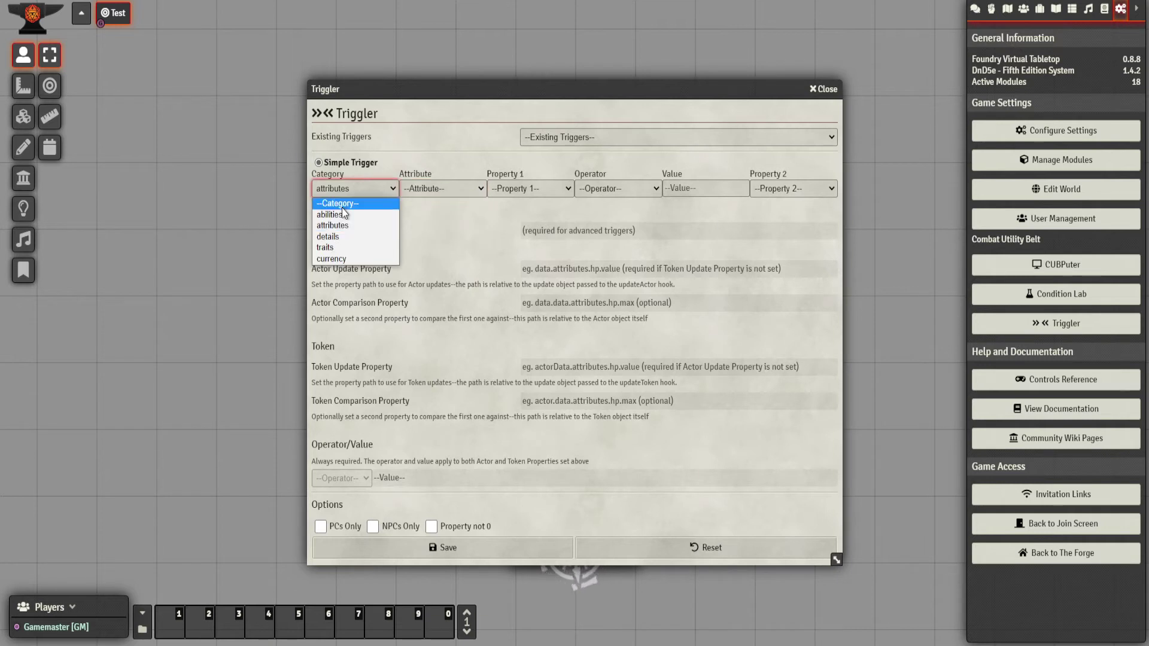
pyautogui.click(346, 216)
pyautogui.click(426, 187)
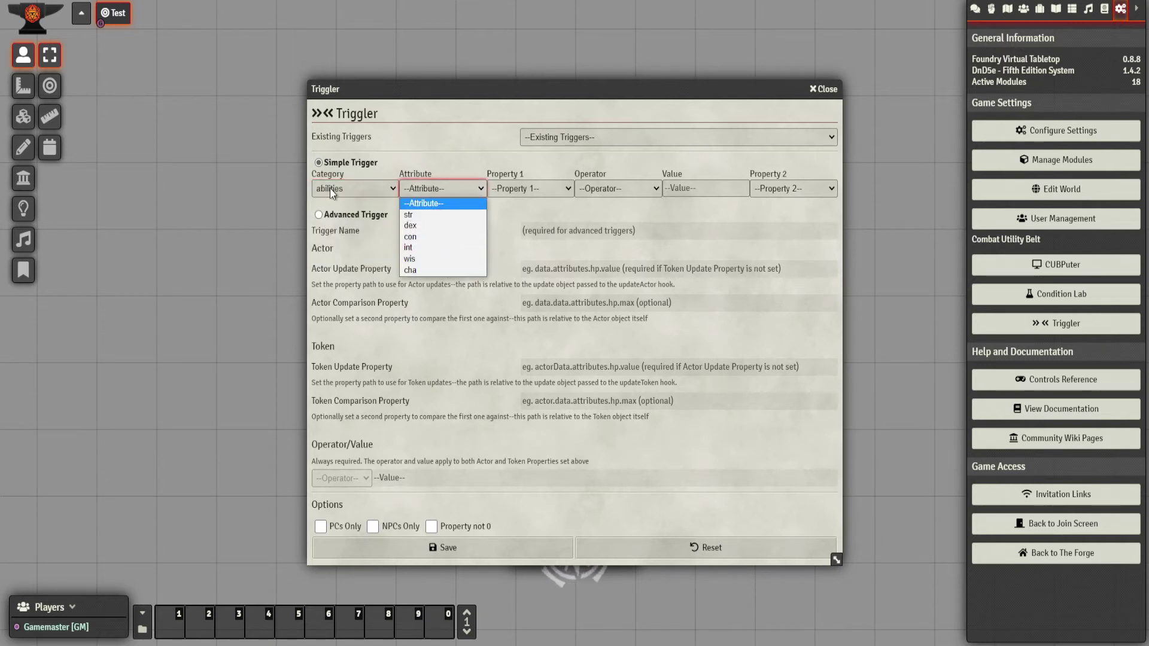
pyautogui.click(329, 188)
pyautogui.click(347, 237)
pyautogui.click(432, 190)
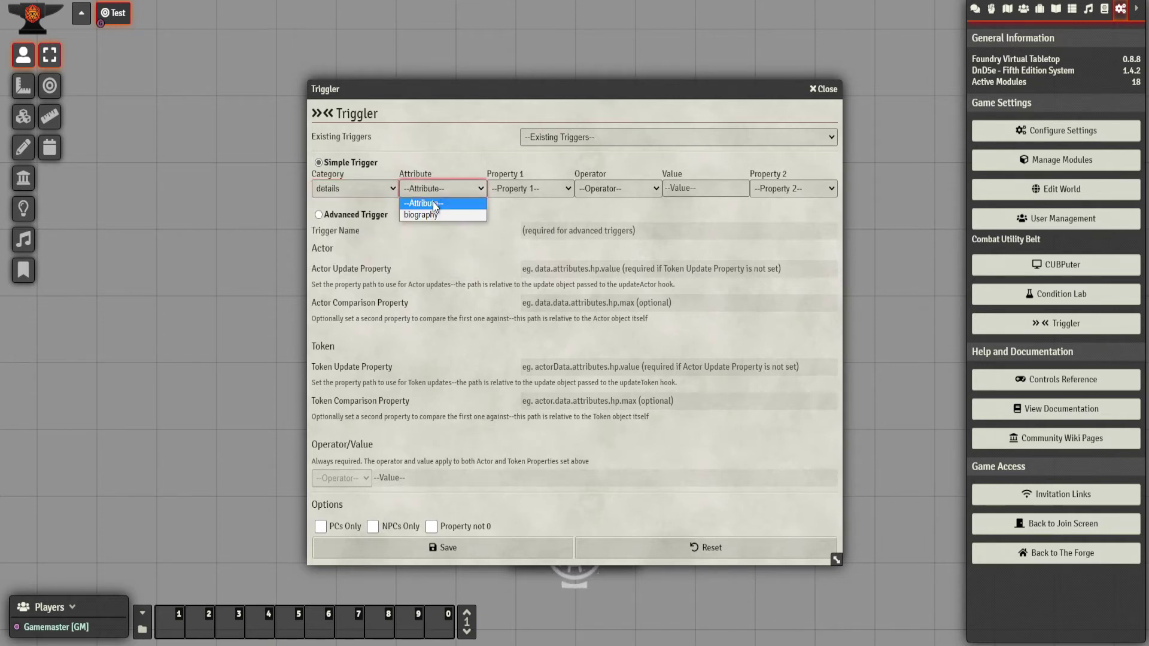
pyautogui.click(356, 182)
pyautogui.click(347, 249)
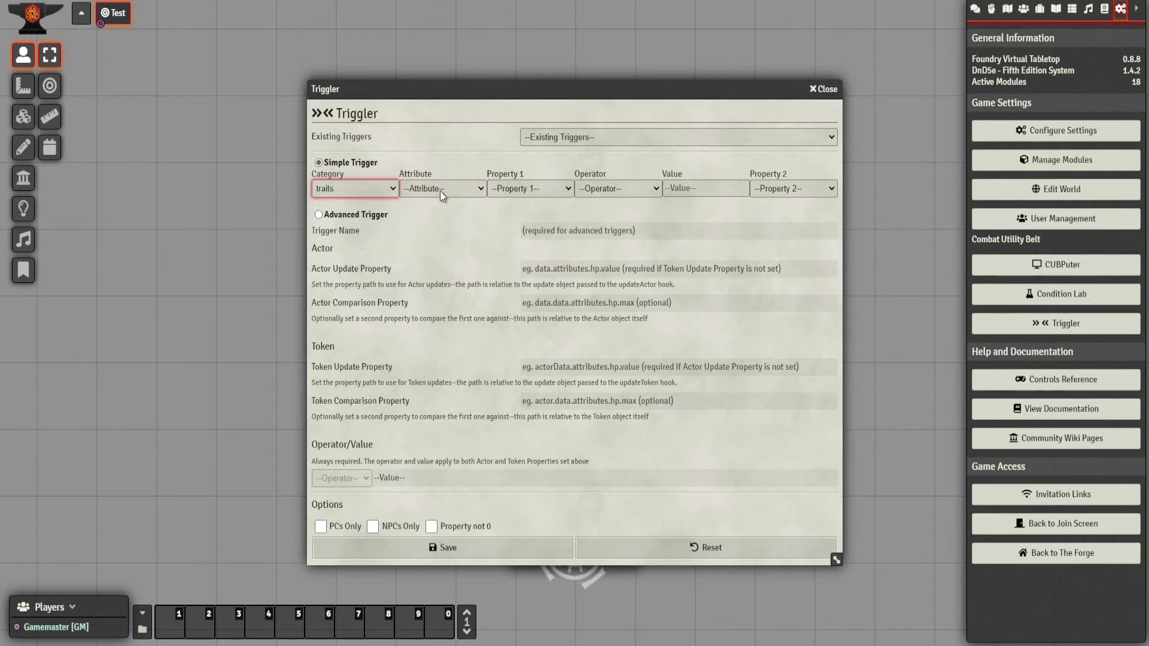
pyautogui.click(440, 190)
# Set the simple trigger's category to attributes, its attribute to hp and Property 1 to value
pyautogui.click(356, 190)
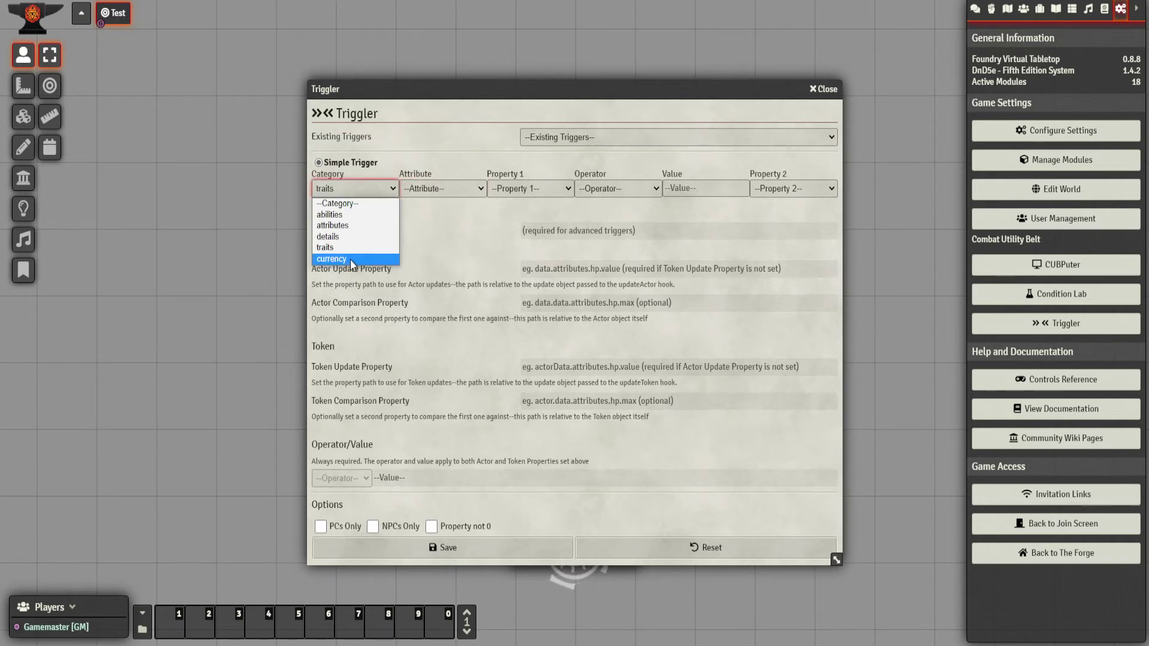
pyautogui.click(346, 225)
pyautogui.click(436, 190)
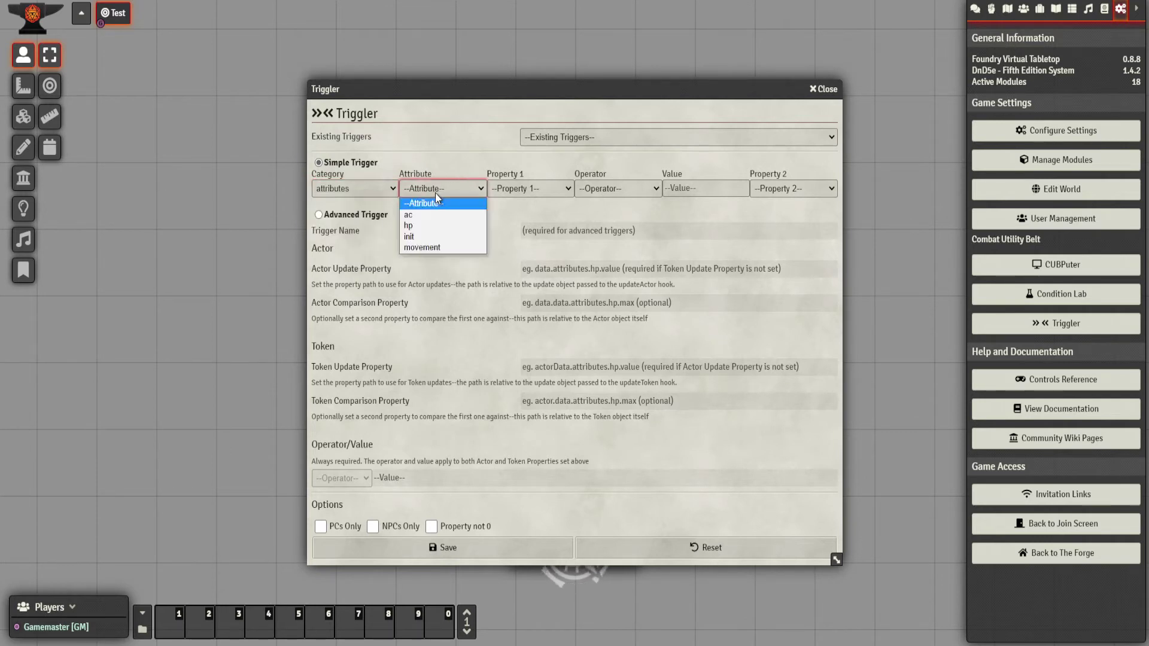
pyautogui.click(430, 229)
pyautogui.click(519, 192)
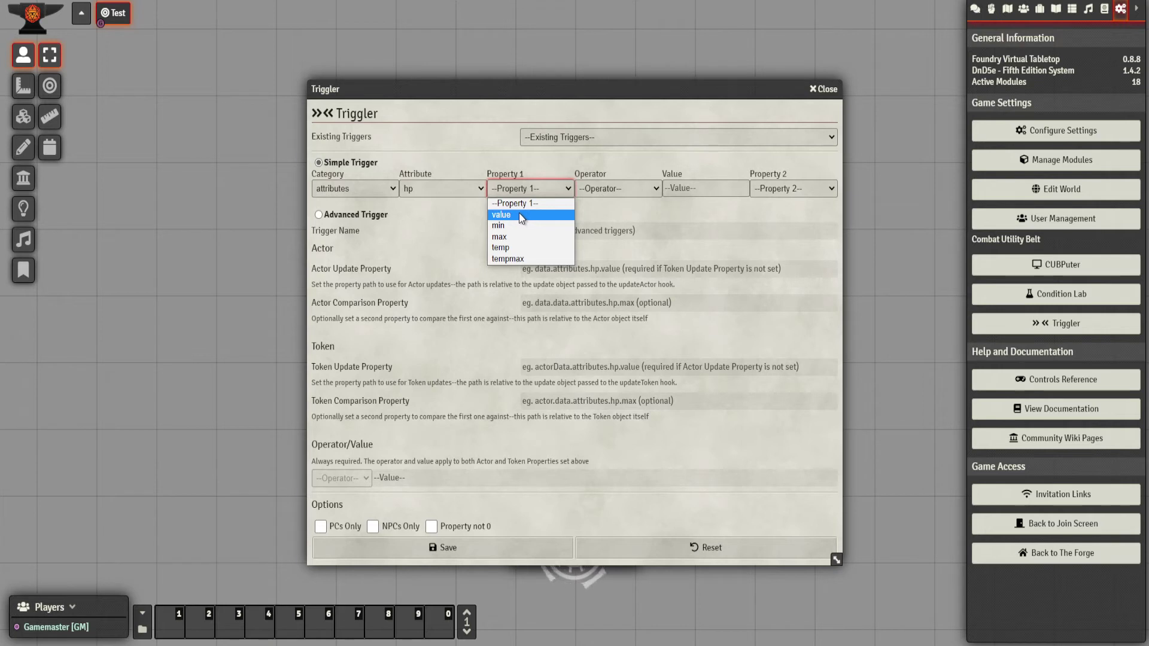
pyautogui.click(520, 213)
pyautogui.click(529, 188)
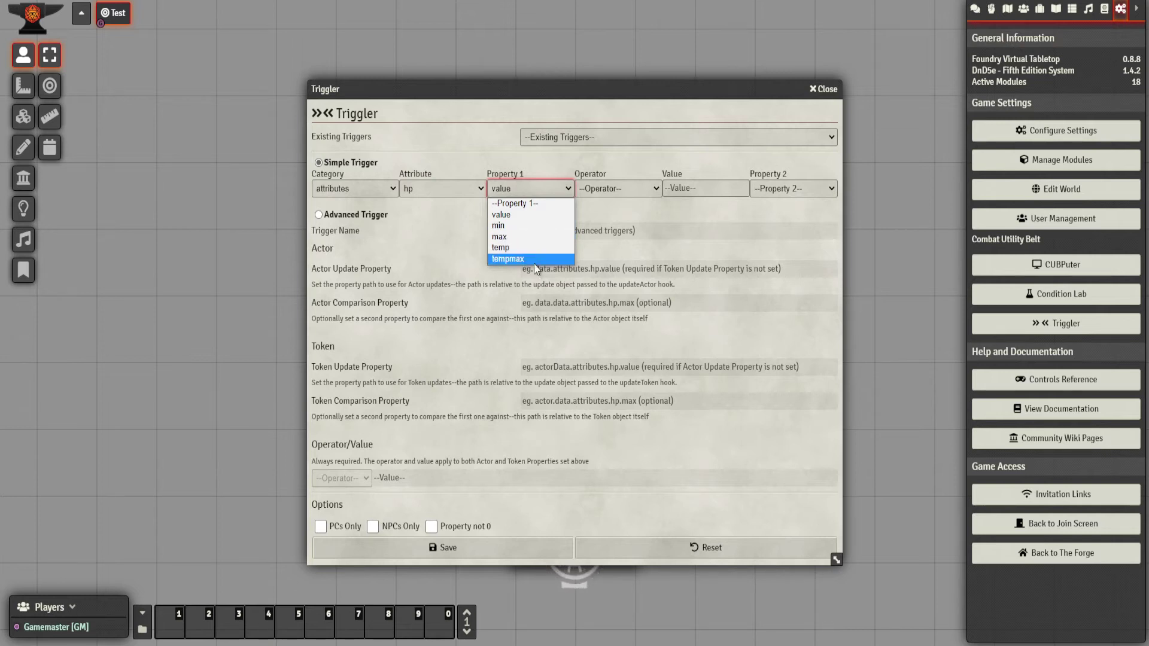
pyautogui.click(537, 214)
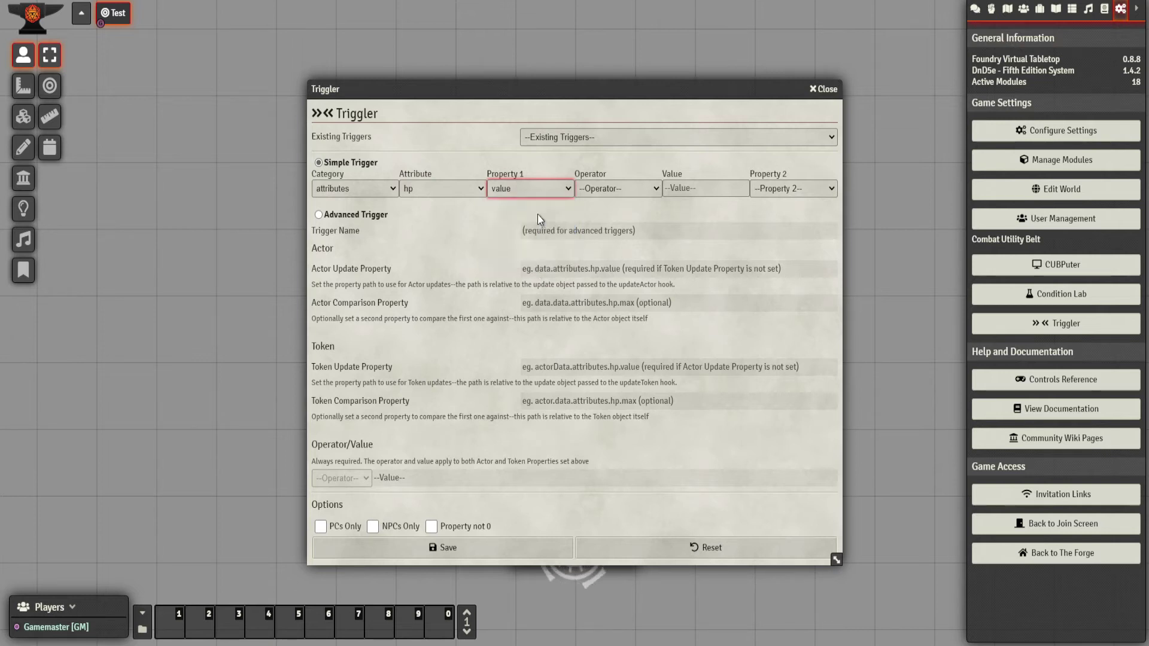
# Complete the hp trigger's comparison with operator <=, value 50% and Property 2 set to max
pyautogui.click(632, 188)
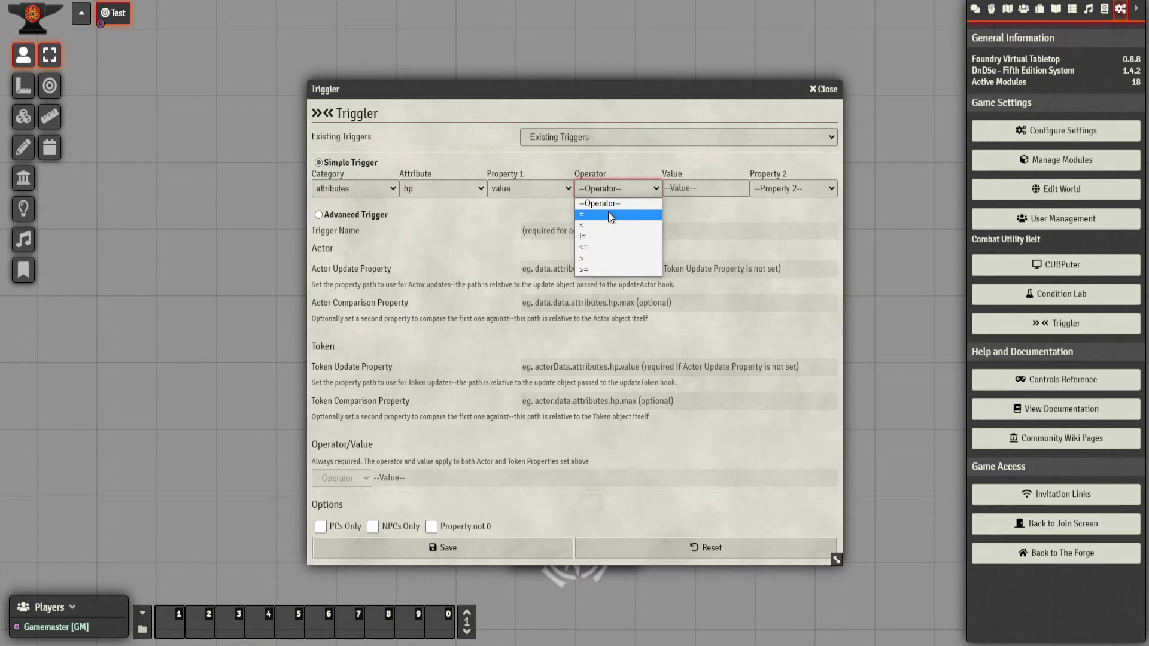
pyautogui.click(598, 247)
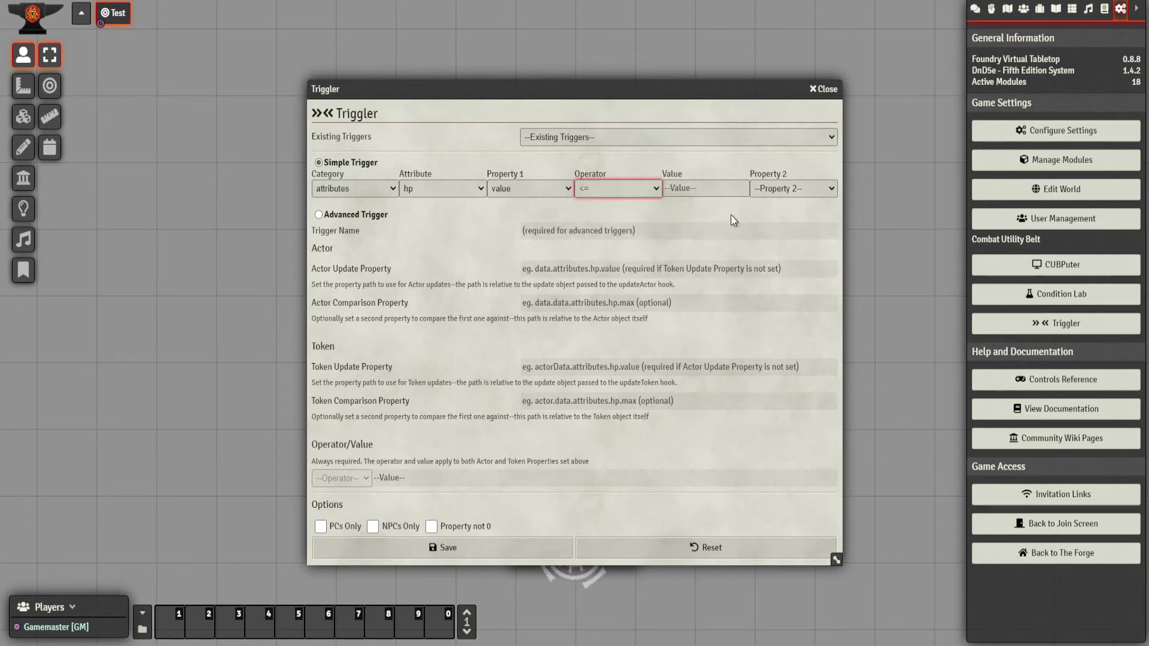
pyautogui.click(692, 189)
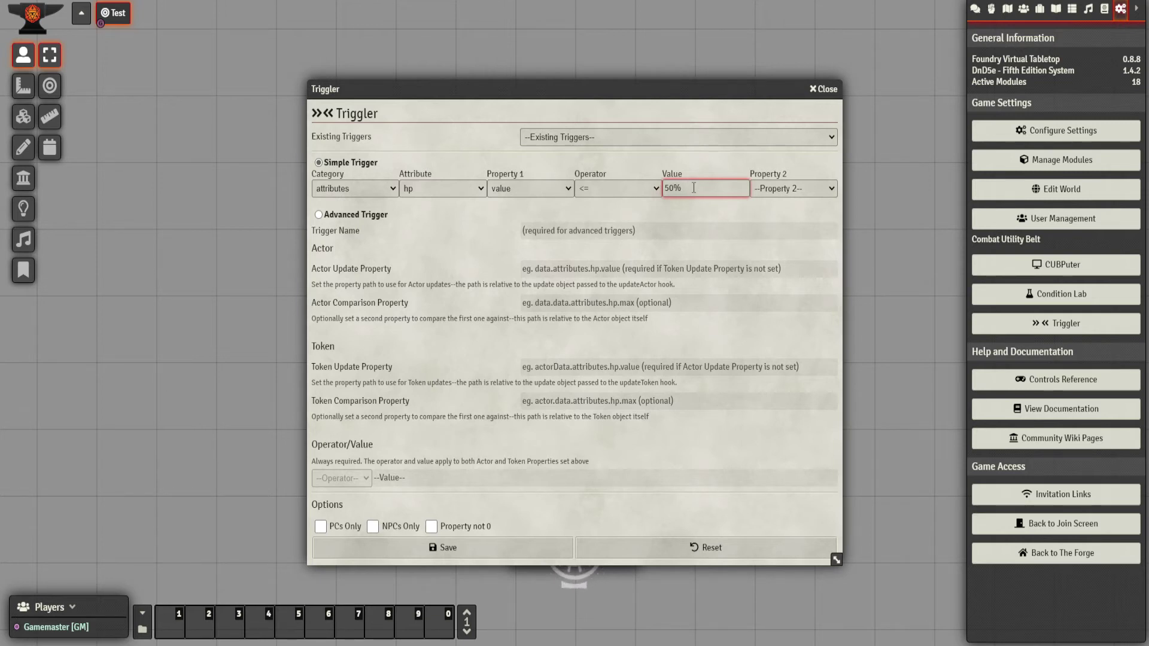
pyautogui.click(787, 189)
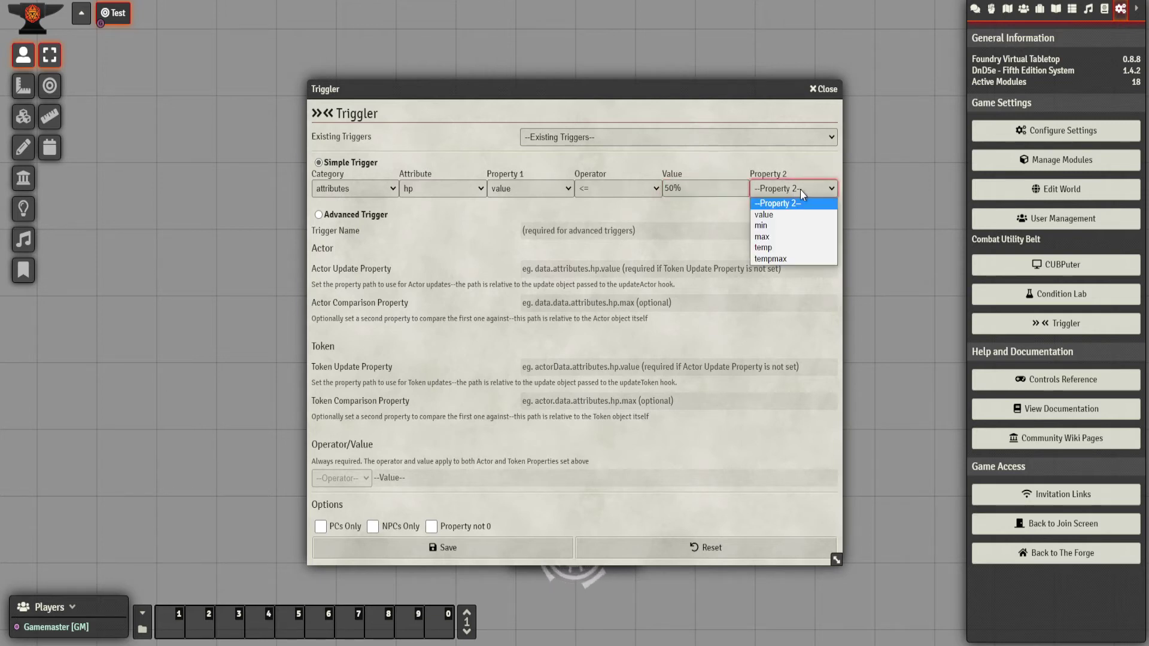
pyautogui.click(787, 235)
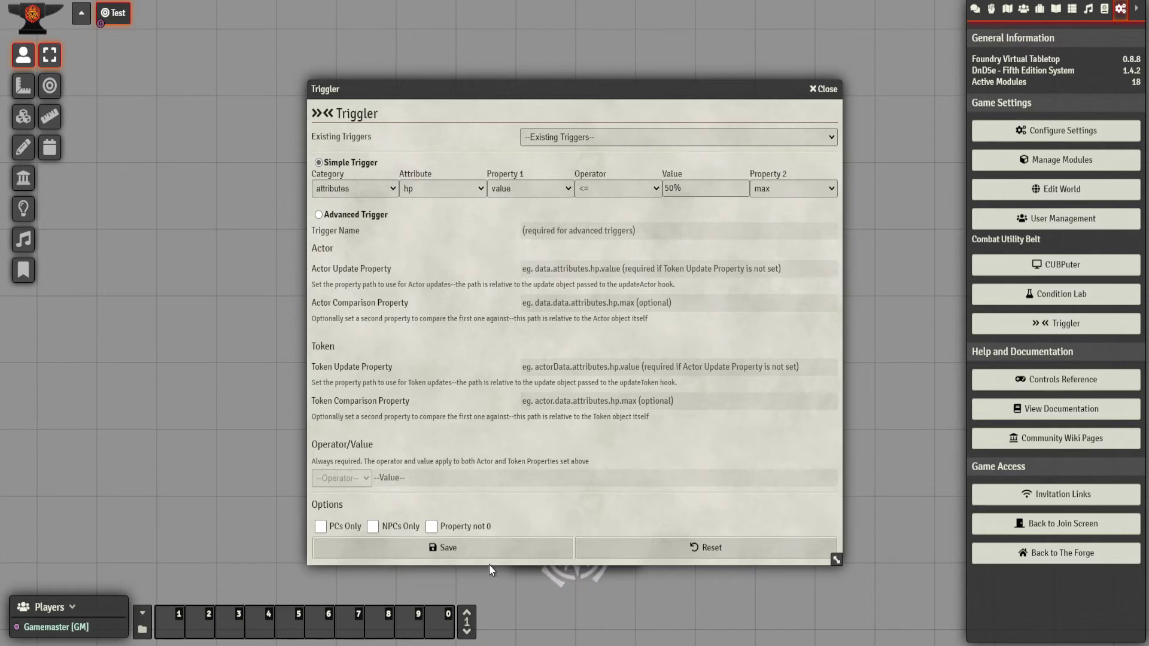
# Enable the PCs Only and NPCs Only options for the 50% hp trigger and save it
pyautogui.click(325, 526)
pyautogui.click(372, 527)
pyautogui.click(373, 525)
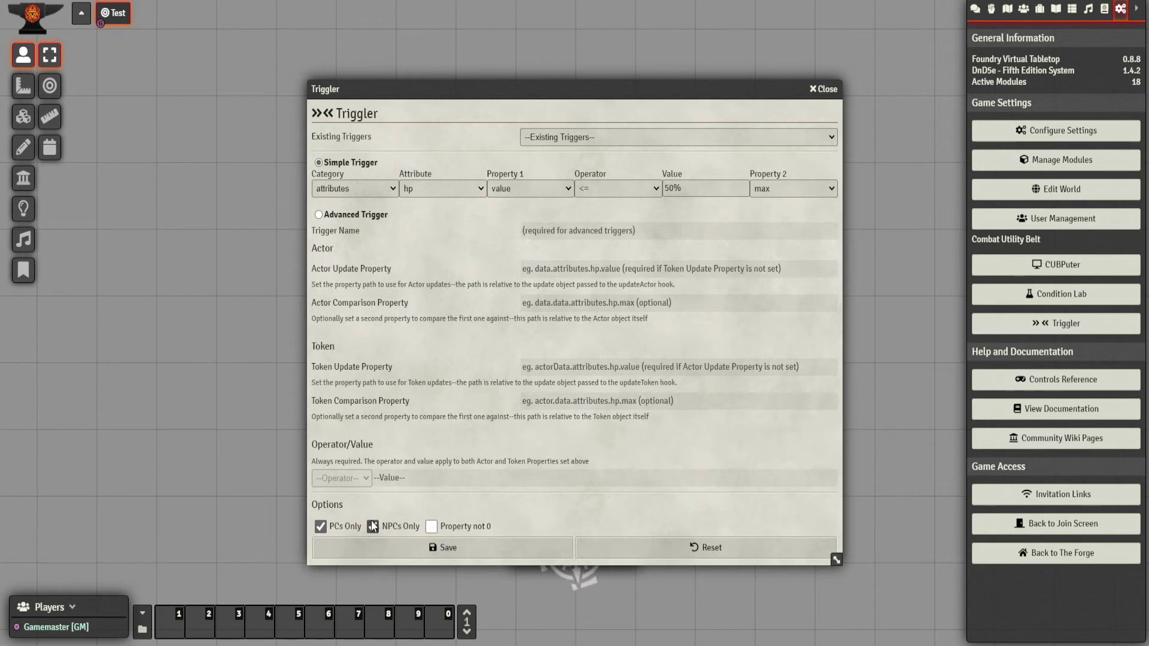
pyautogui.click(372, 526)
pyautogui.click(472, 548)
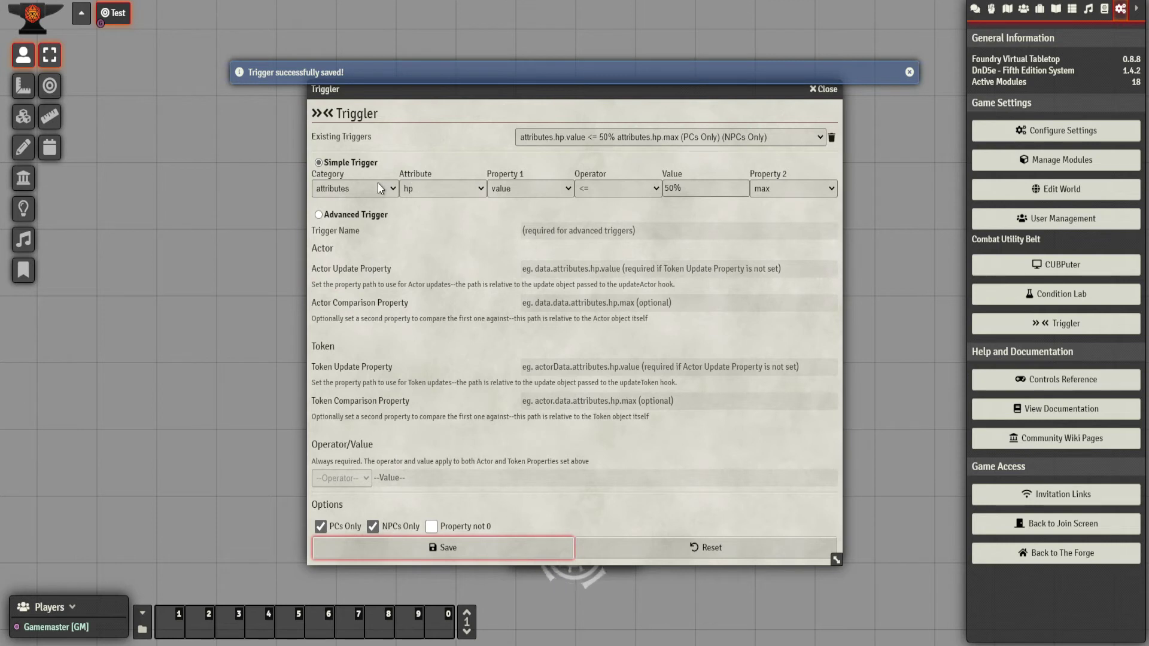
# Start a new blank simple trigger with category attributes, attribute hp and Property 1 set to value
pyautogui.click(642, 134)
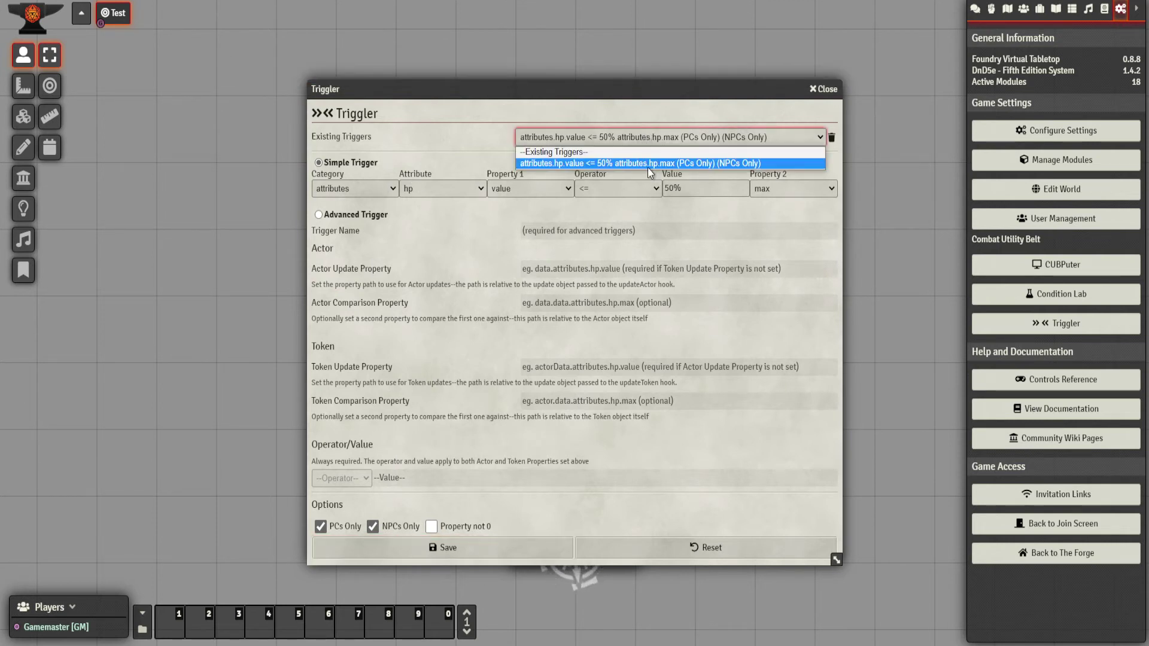
pyautogui.click(612, 151)
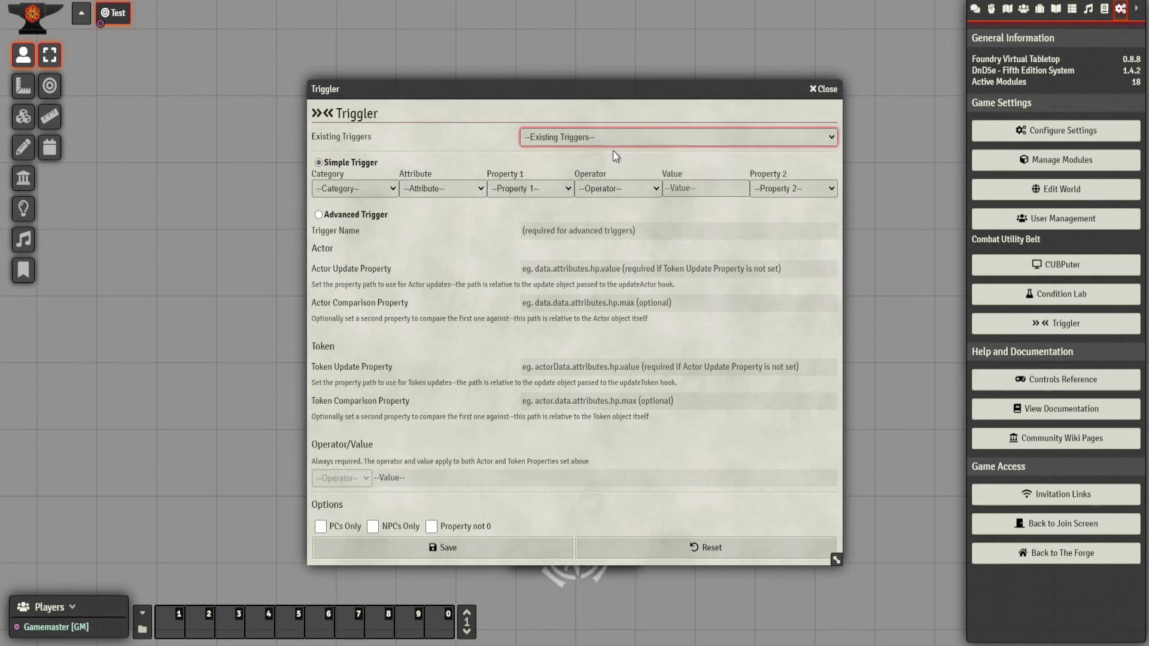
pyautogui.click(378, 188)
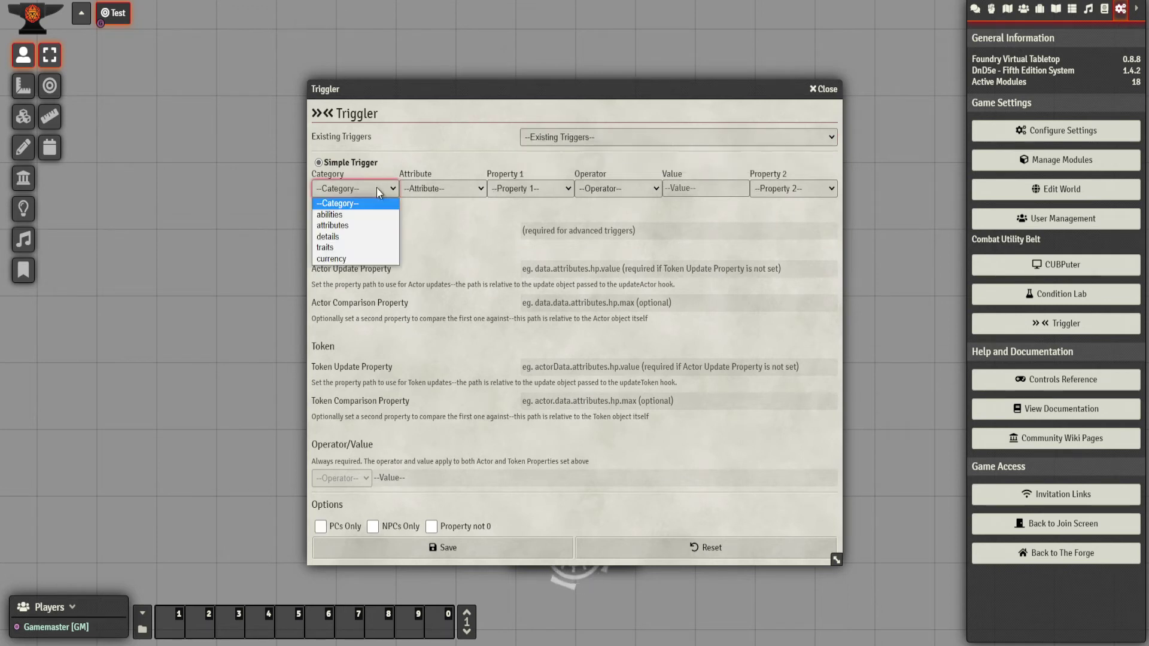
pyautogui.click(370, 222)
pyautogui.click(429, 187)
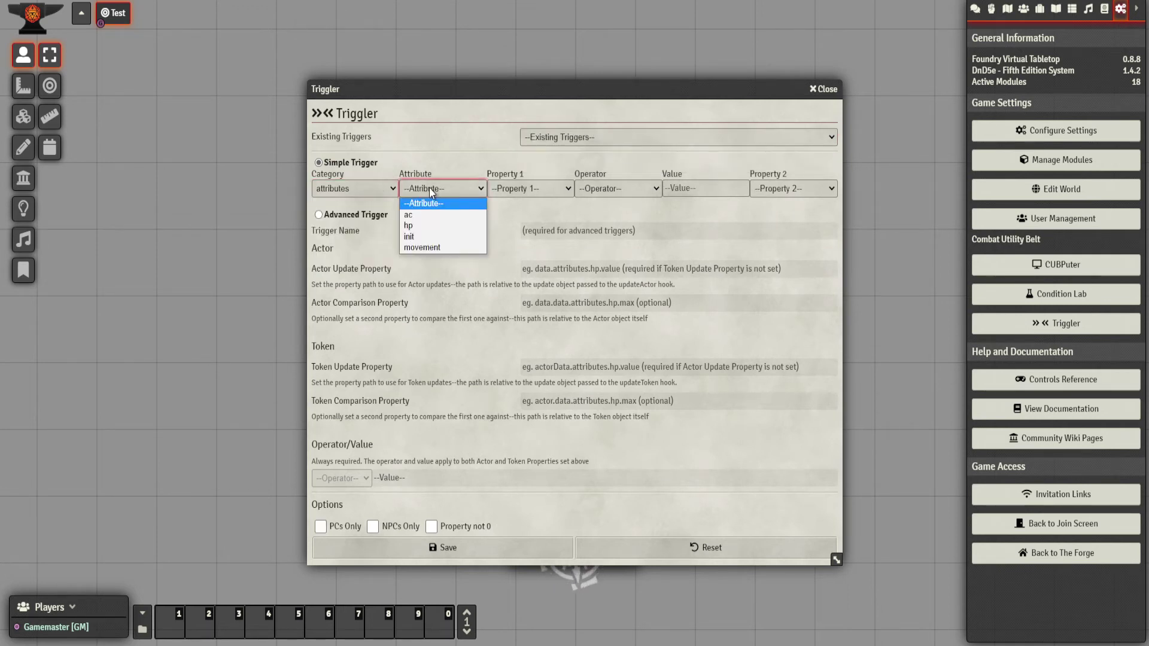
pyautogui.click(430, 224)
pyautogui.click(525, 191)
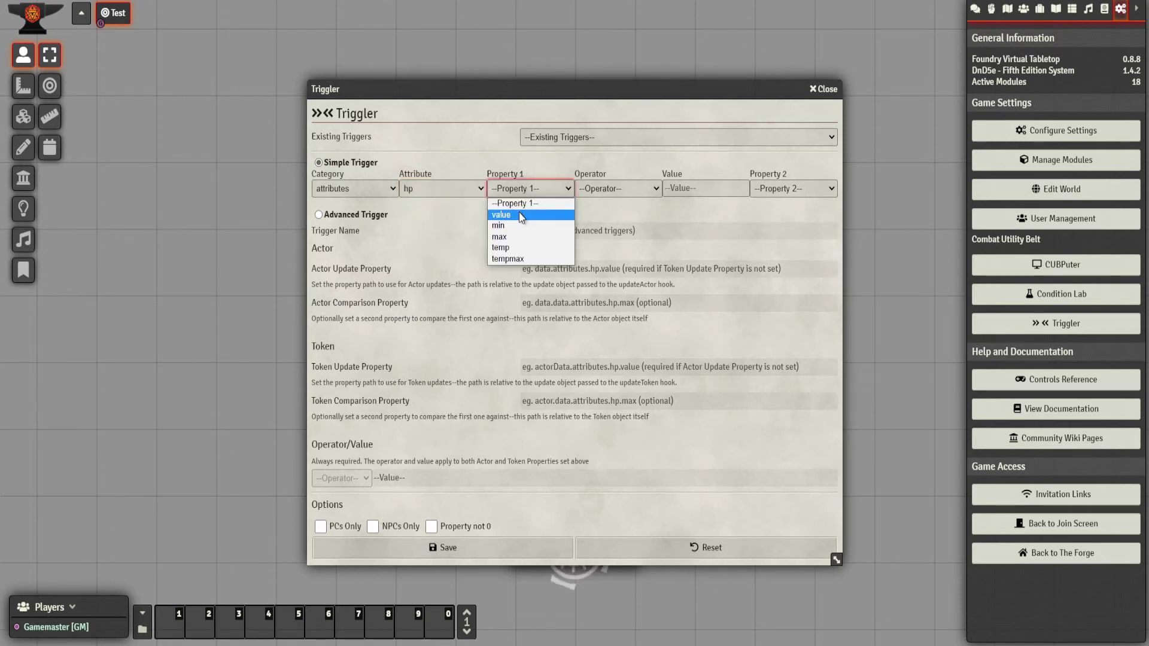
pyautogui.click(518, 213)
# Set the new hp trigger's operator to <= and its comparison value to 0
pyautogui.click(597, 190)
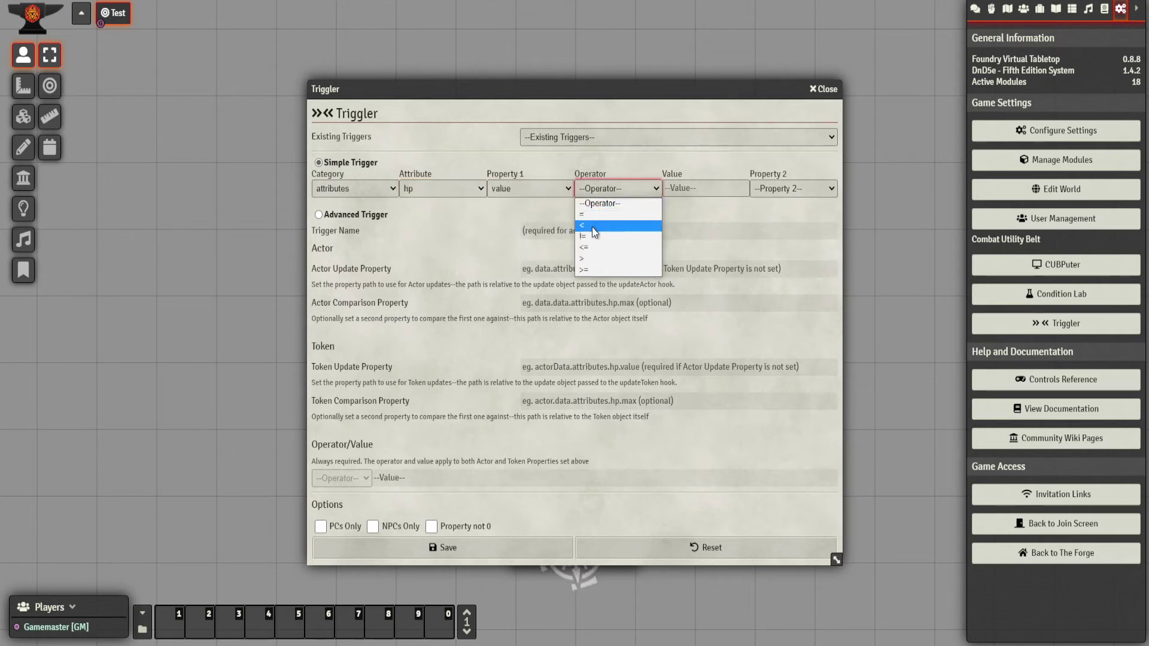
pyautogui.click(591, 245)
pyautogui.click(680, 187)
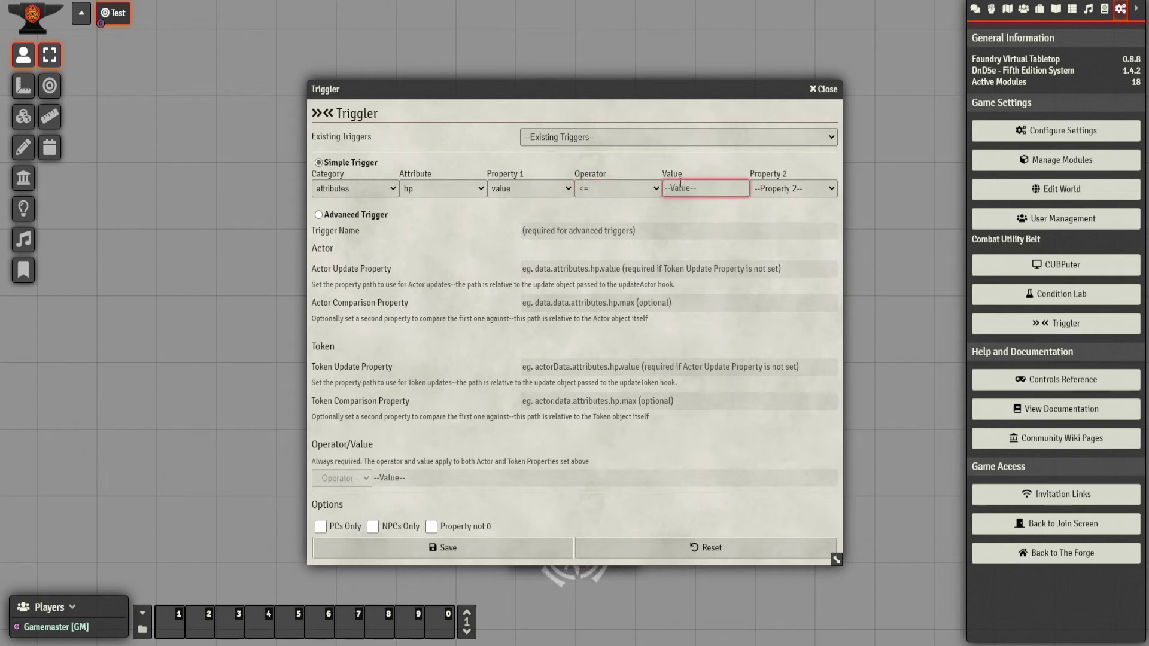
pyautogui.write('0')
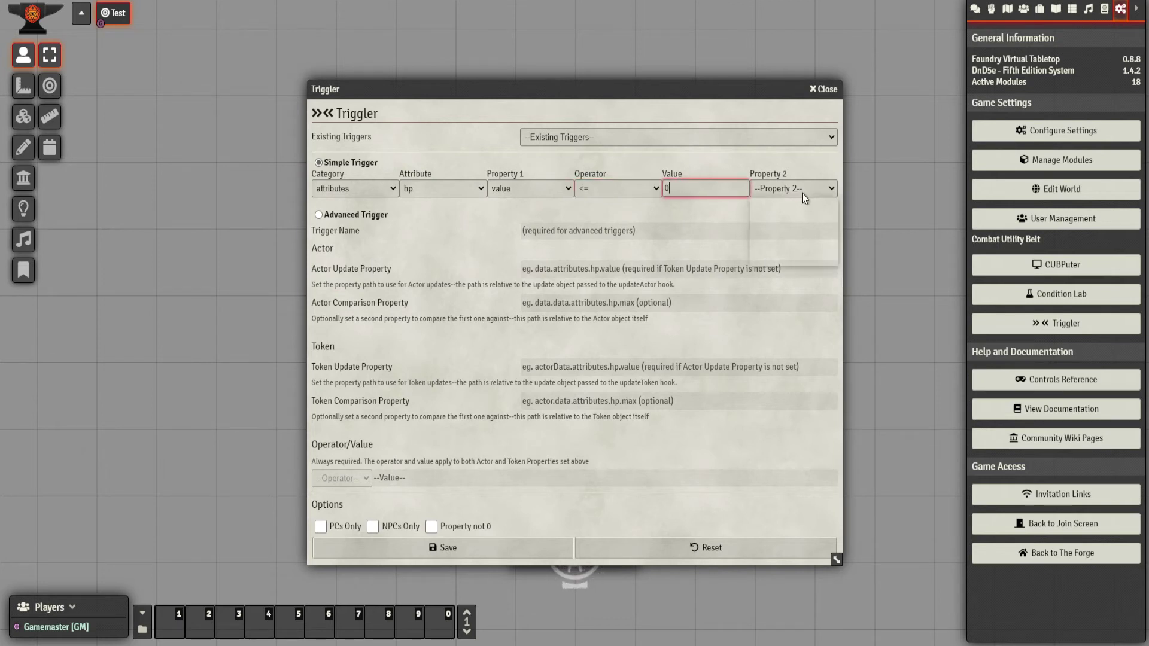
# Restrict the simple trigger for hp value <= 0 to NPCs only, save it, and close Triggler
pyautogui.click(802, 189)
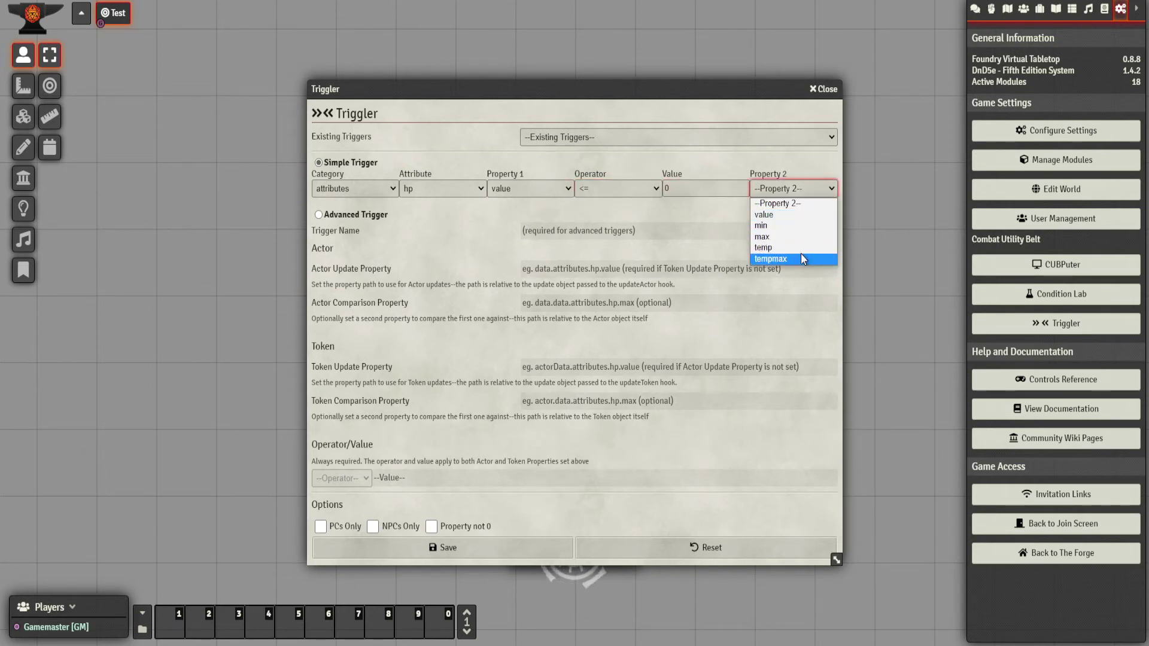
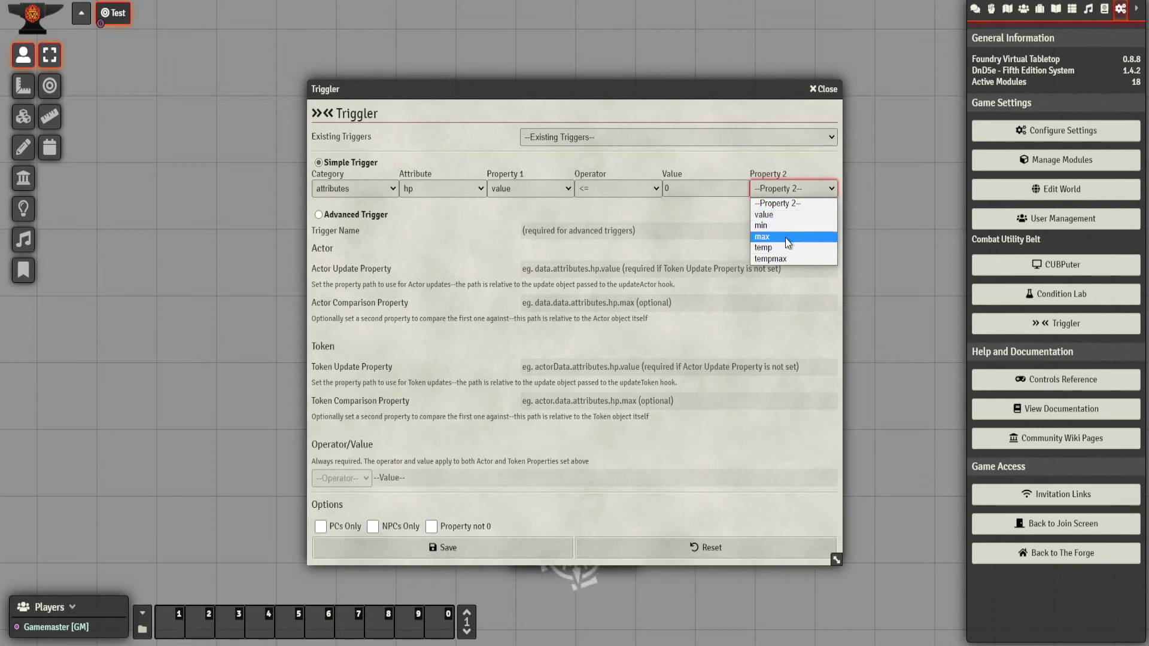
pyautogui.click(738, 213)
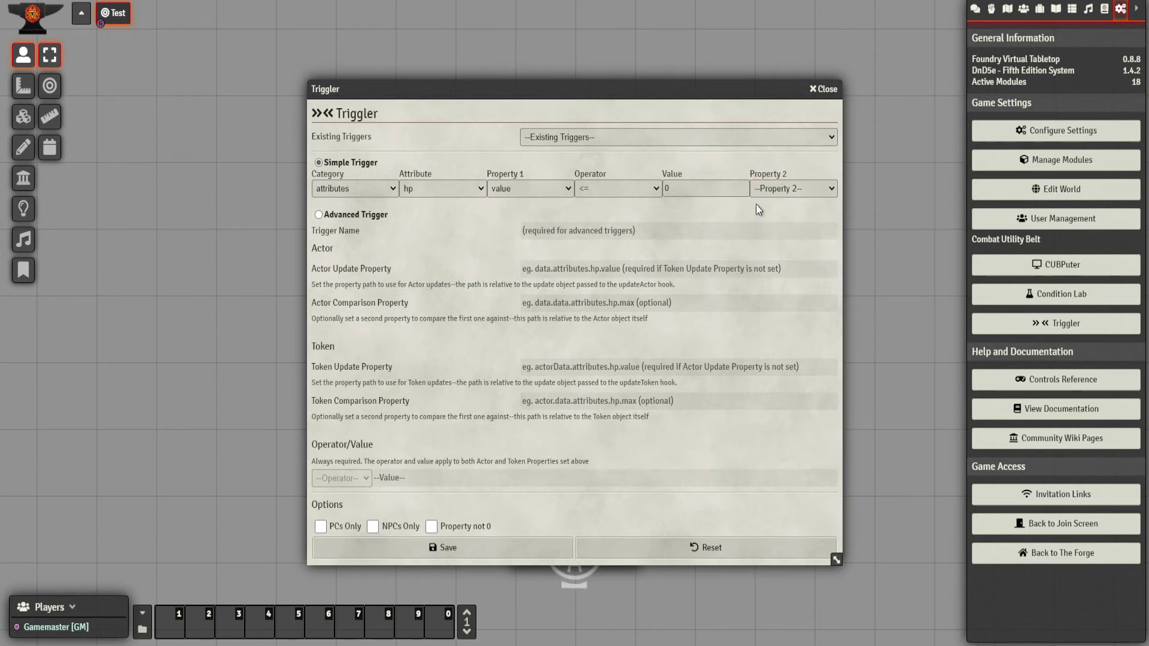
pyautogui.click(373, 526)
pyautogui.click(417, 546)
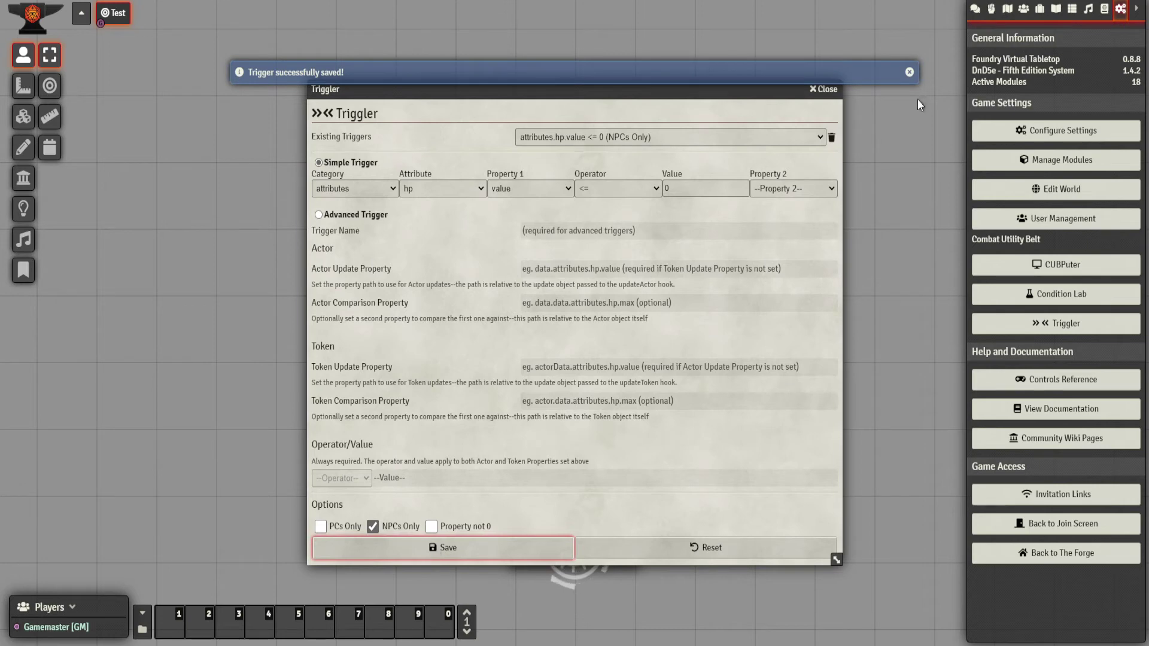
pyautogui.click(824, 90)
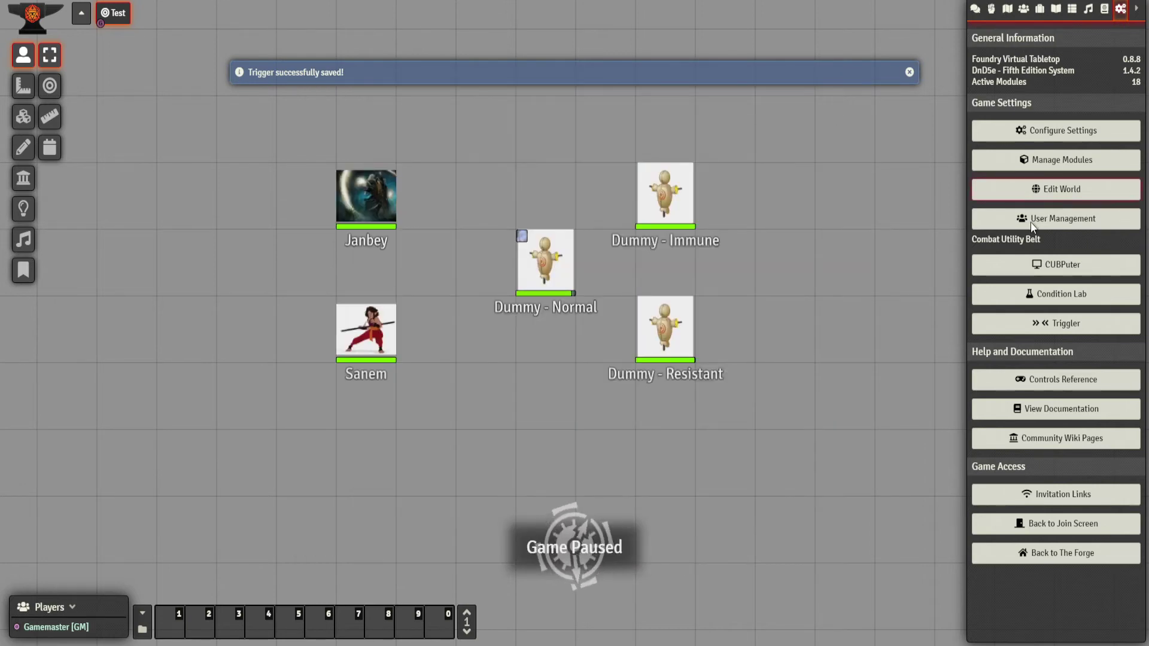
# In the Condition Lab, set the Dead condition's apply trigger to attributes.hp.value <= 0 (NPCs Only)
pyautogui.click(1067, 297)
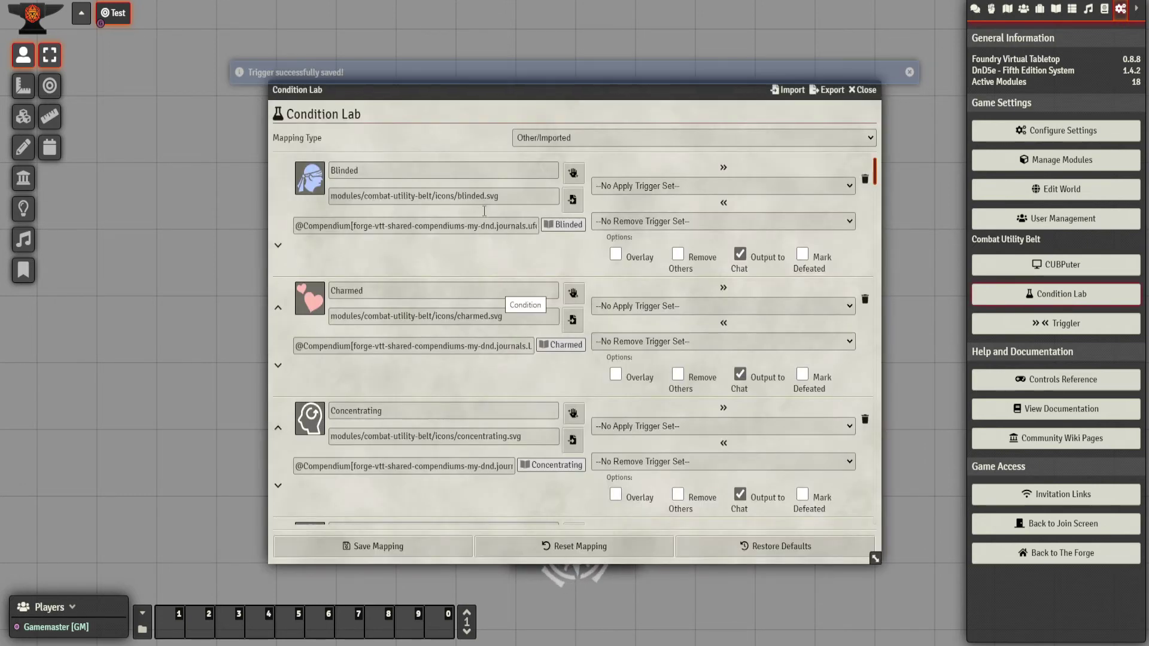
pyautogui.scroll(-15, 576, 311)
pyautogui.scroll(-20, 593, 288)
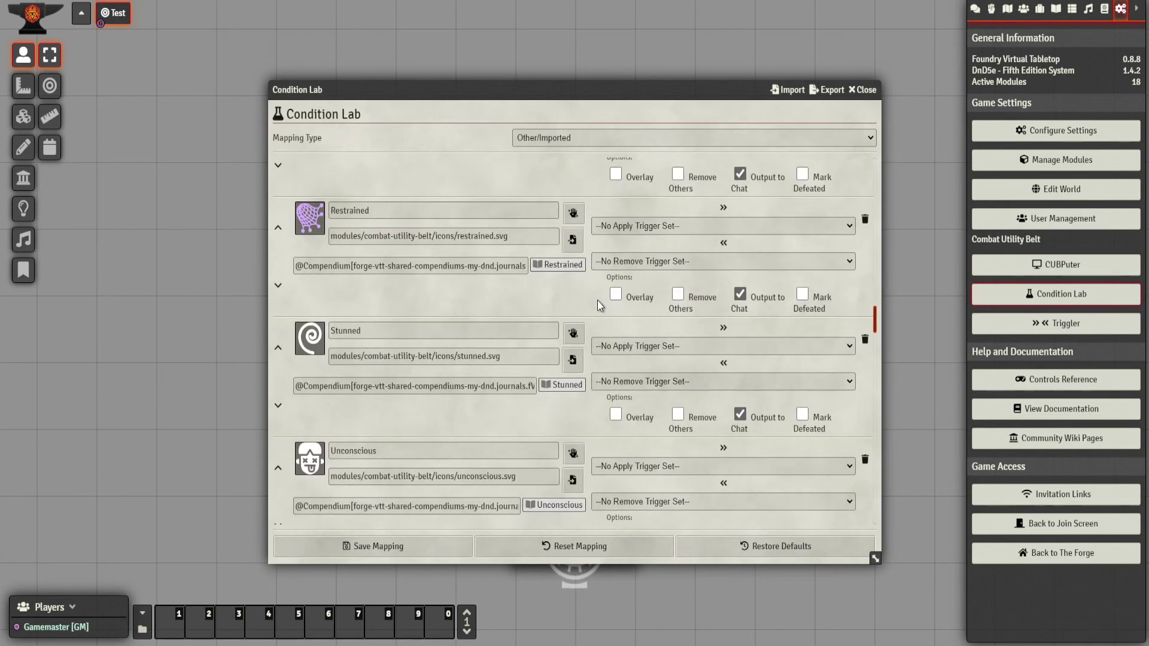
pyautogui.scroll(-12, 599, 304)
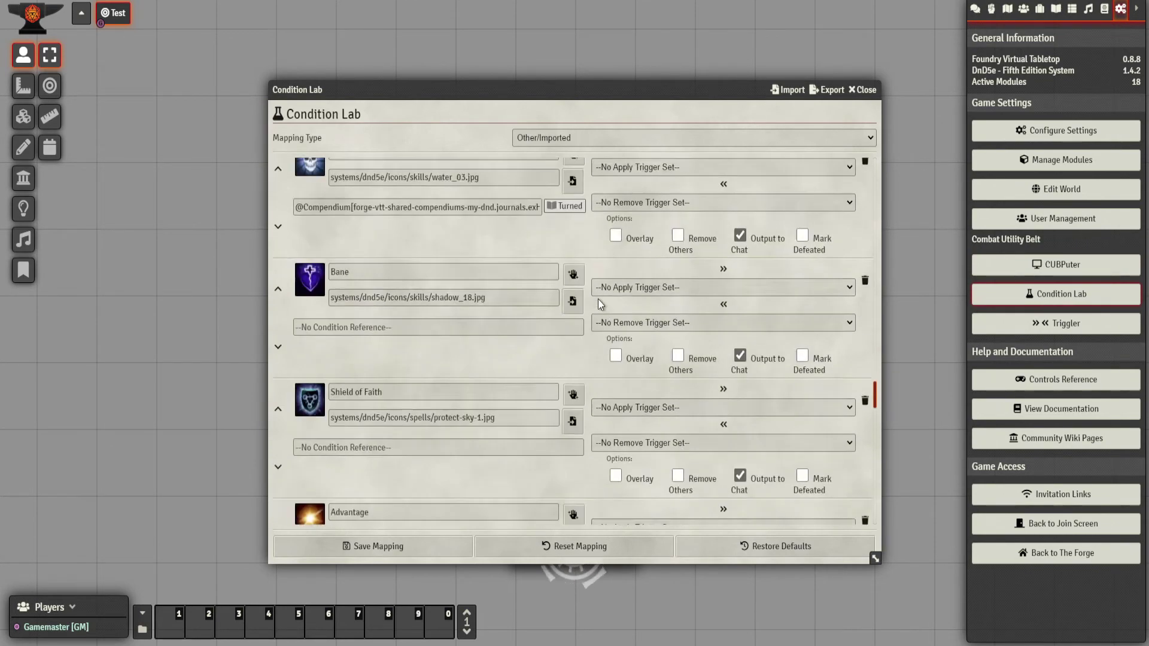
pyautogui.scroll(-7, 598, 299)
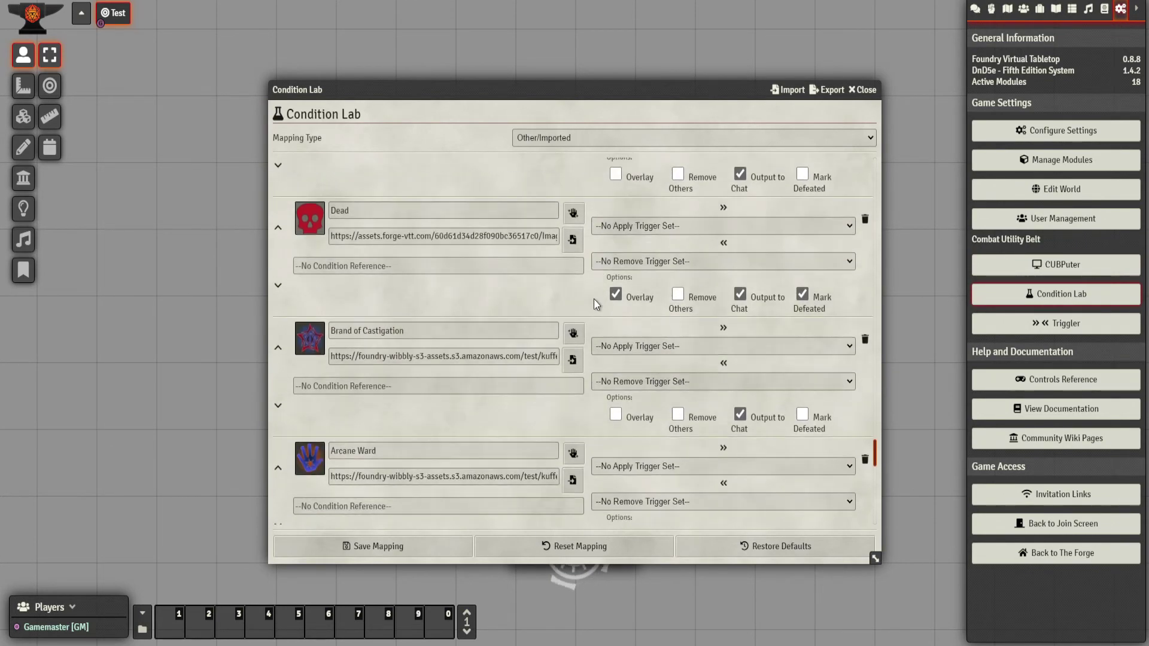
pyautogui.click(696, 225)
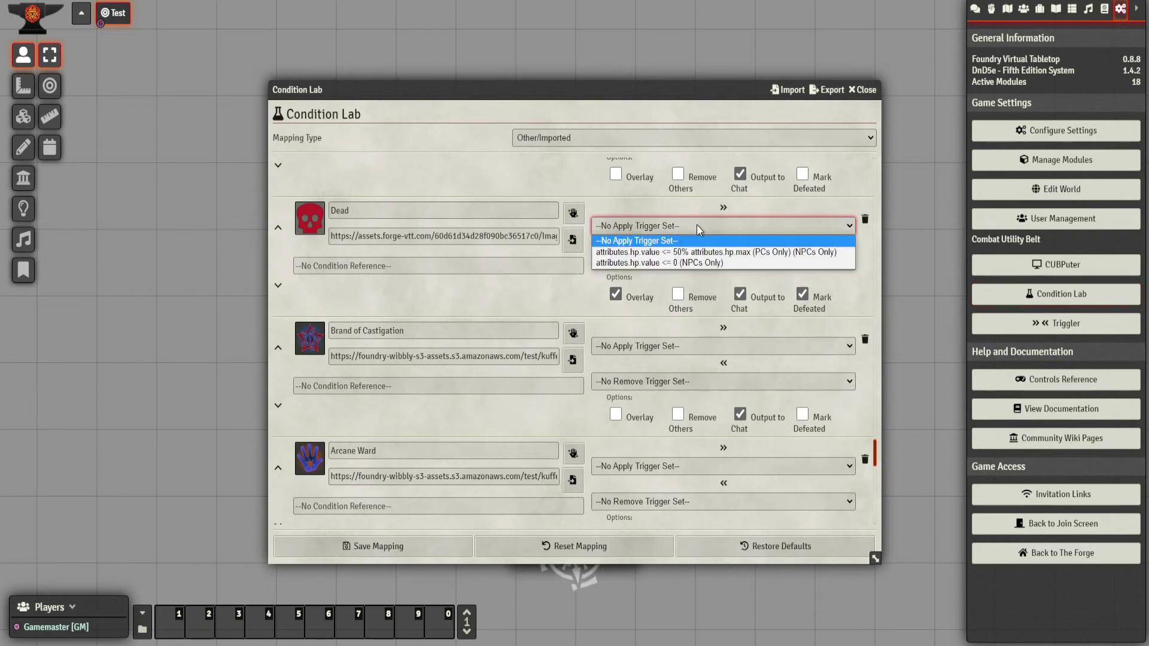
pyautogui.click(729, 263)
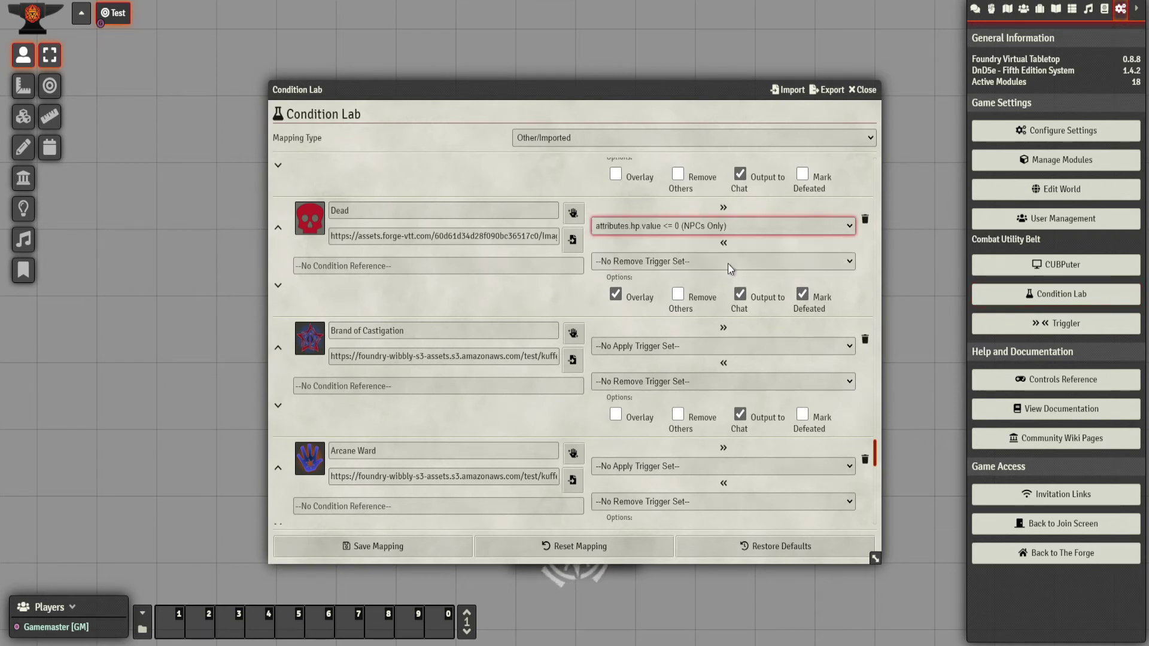
pyautogui.click(670, 258)
pyautogui.click(672, 256)
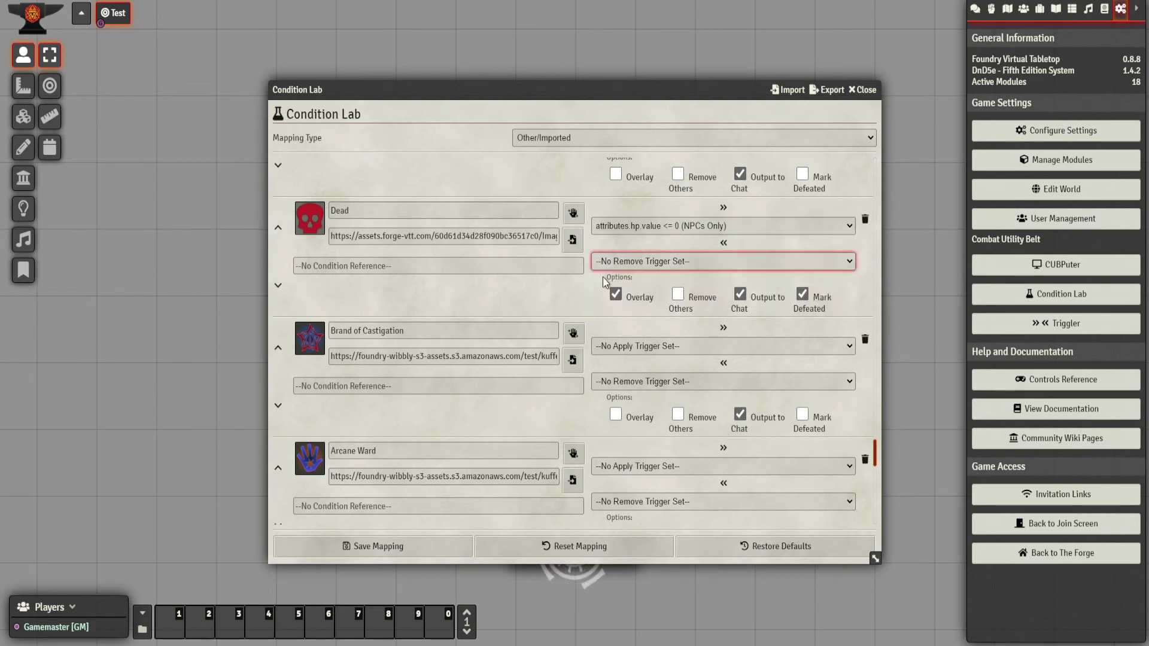
pyautogui.click(568, 292)
# Set the Bloodied condition's apply trigger to attributes.hp.value <= 50% attributes.hp.max (PCs Only) (NPCs Only) and save the mapping
pyautogui.scroll(1, 594, 304)
pyautogui.scroll(8, 594, 304)
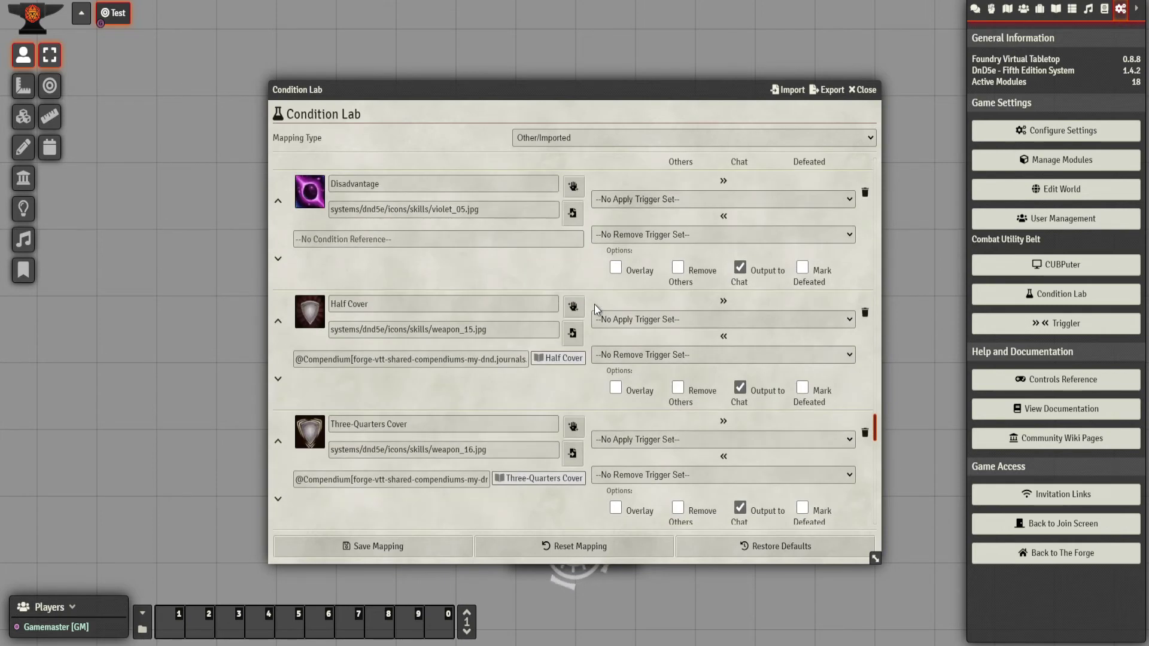
pyautogui.scroll(5, 594, 304)
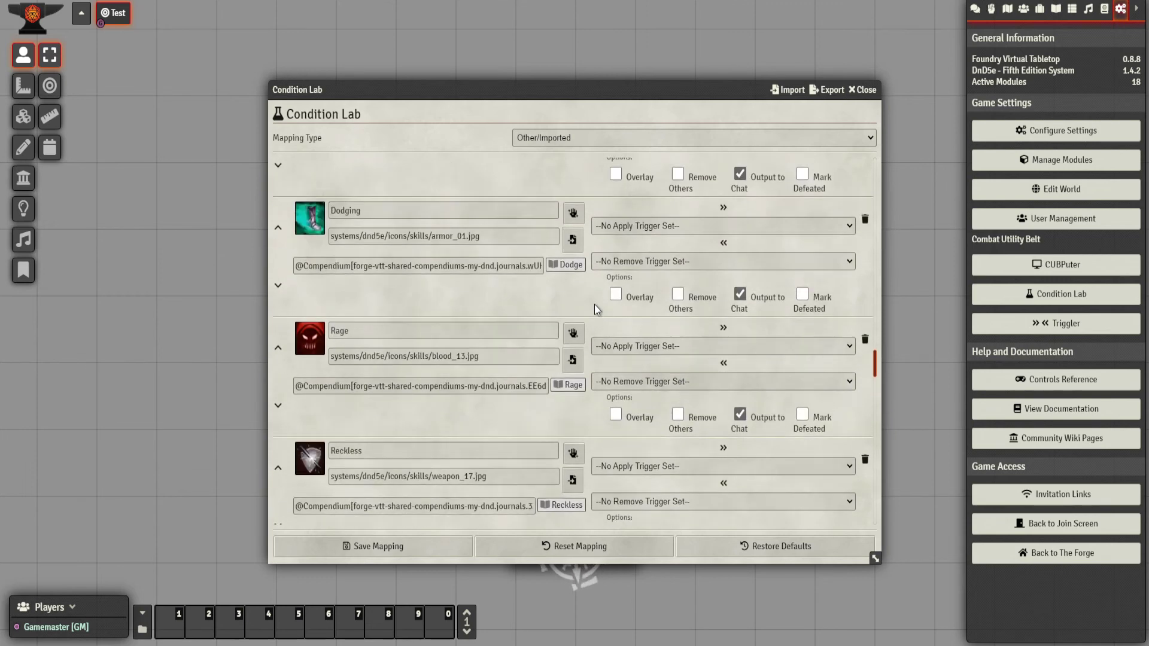
pyautogui.click(662, 253)
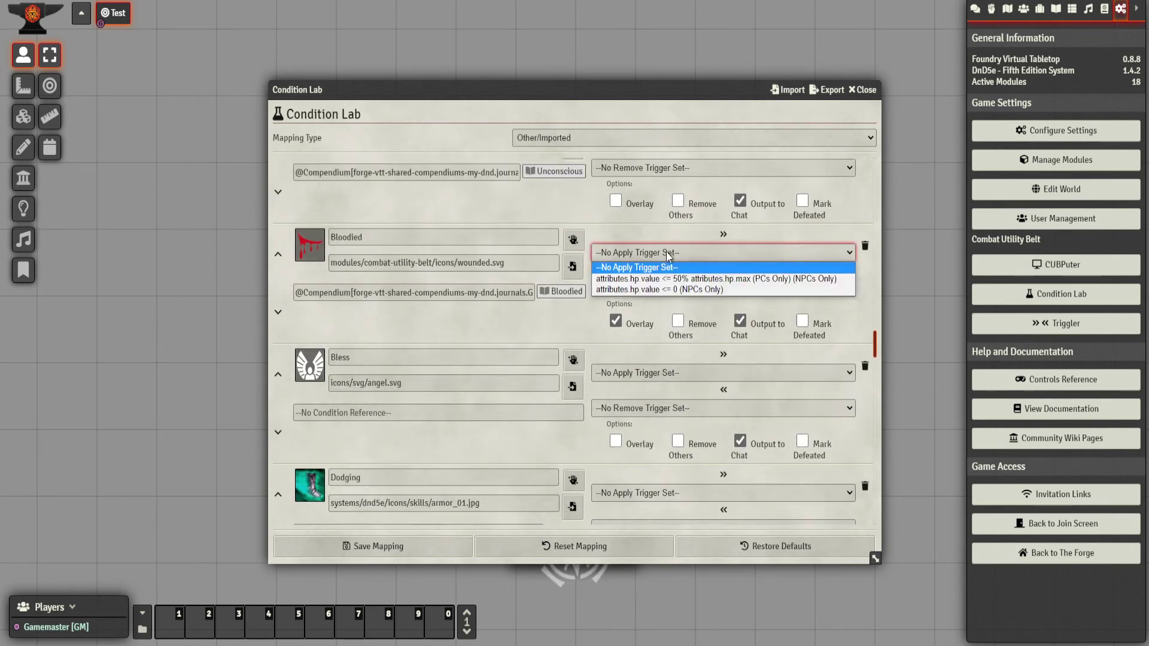
pyautogui.click(758, 278)
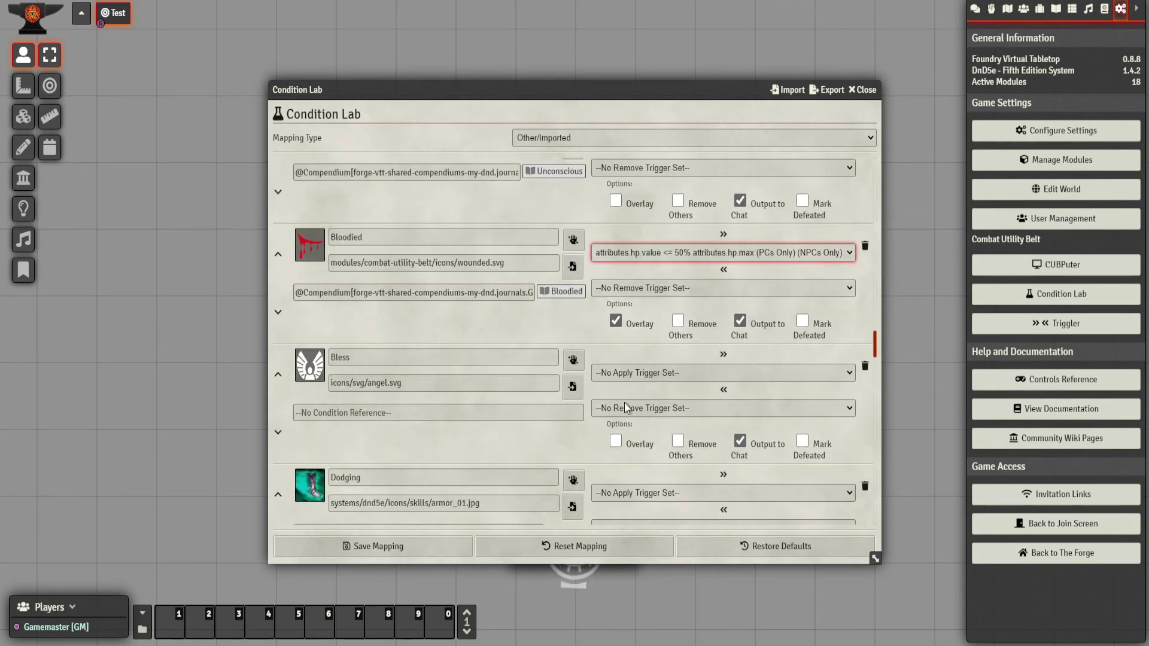
pyautogui.click(396, 554)
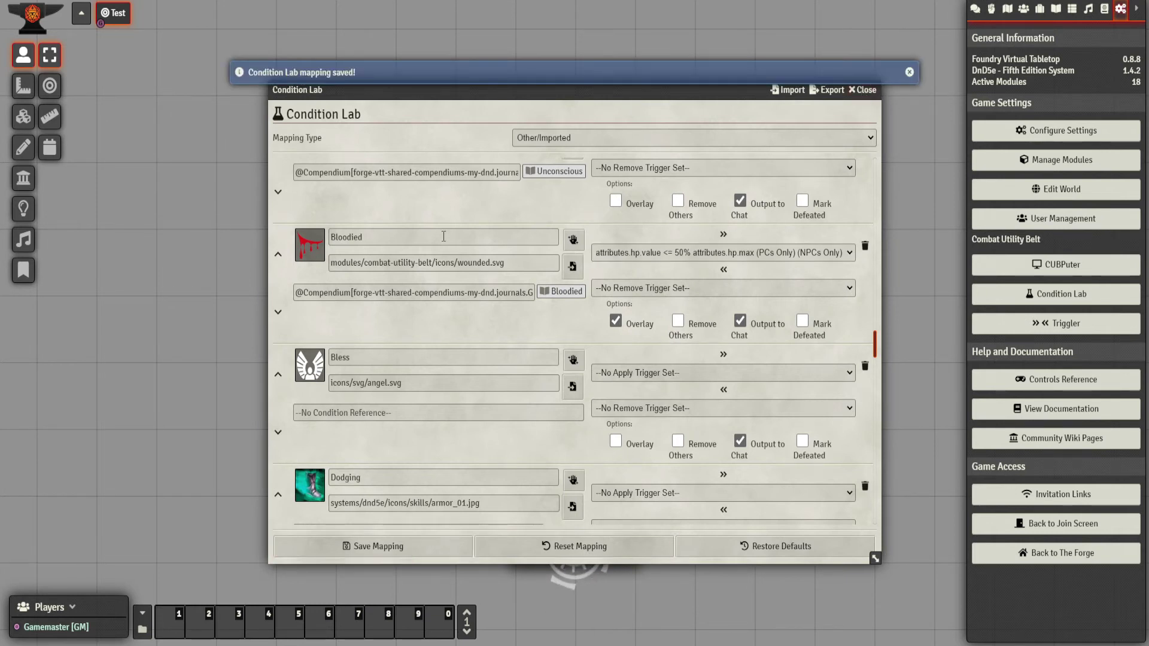
pyautogui.click(860, 90)
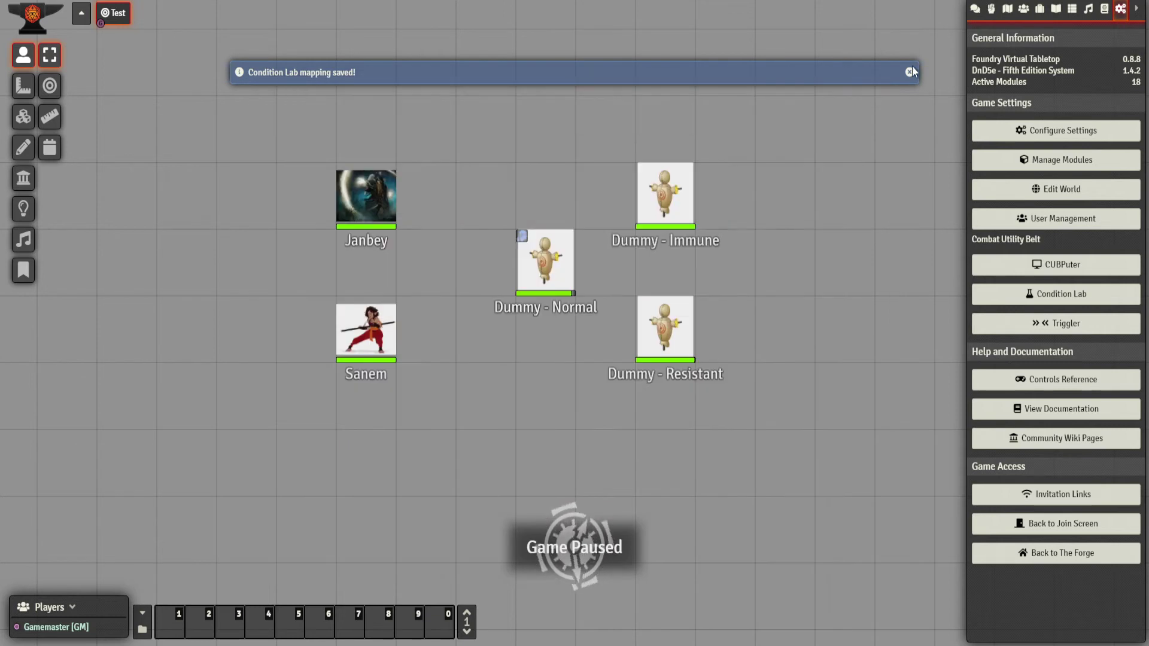
# Show the chat log and set the Dummy - Normal token's hit points to 0 to test the Dead trigger
pyautogui.click(980, 9)
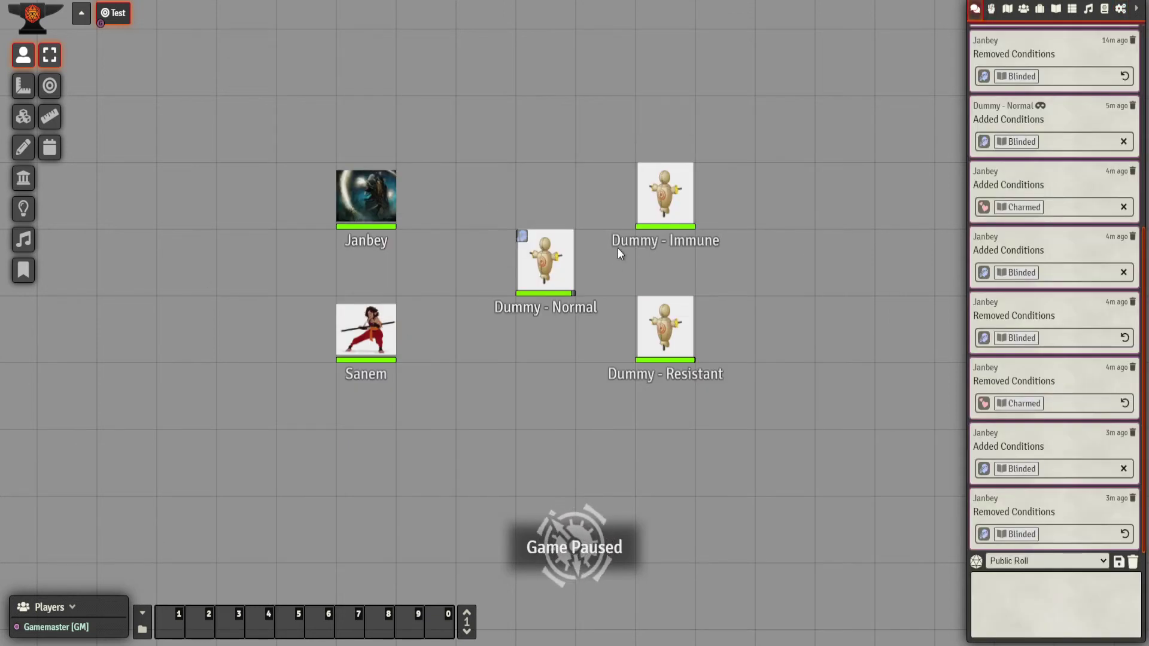
pyautogui.rightClick(550, 265)
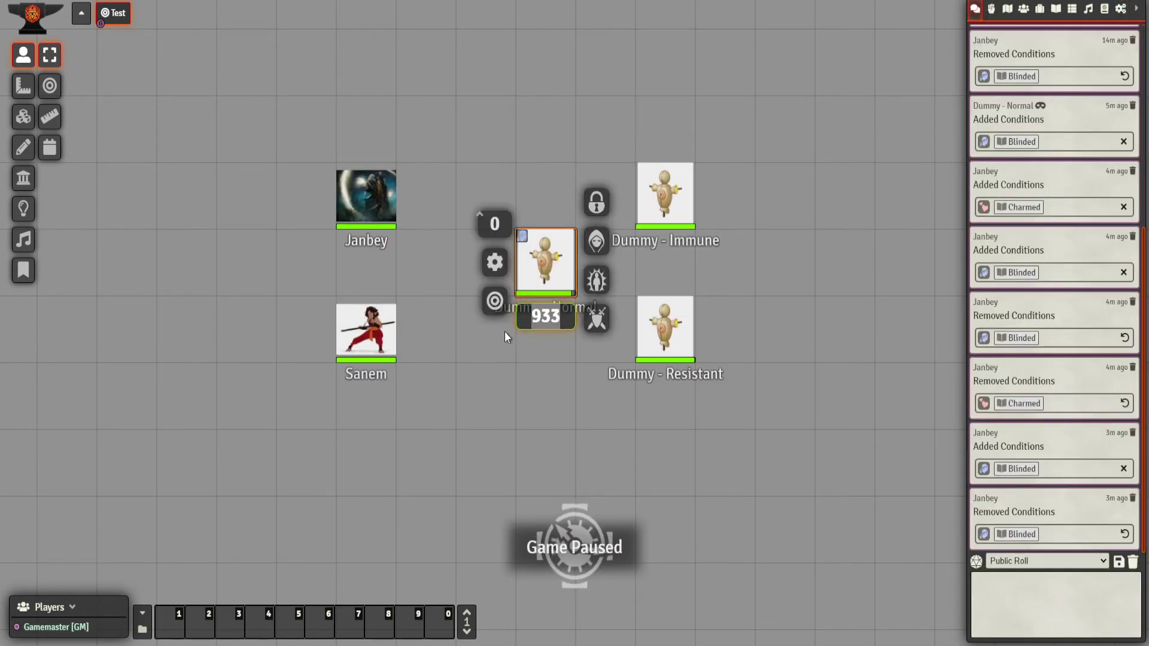
pyautogui.write('0')
pyautogui.press('Return')
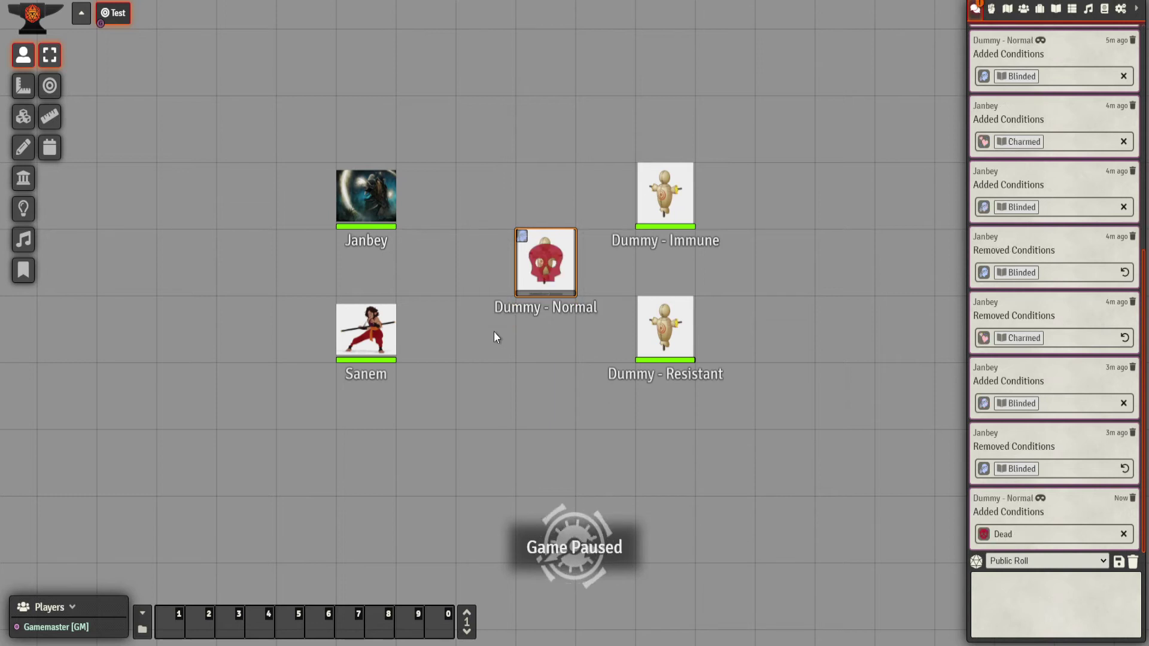
# Restore the Dummy - Normal token's hit points to 1000
pyautogui.rightClick(544, 279)
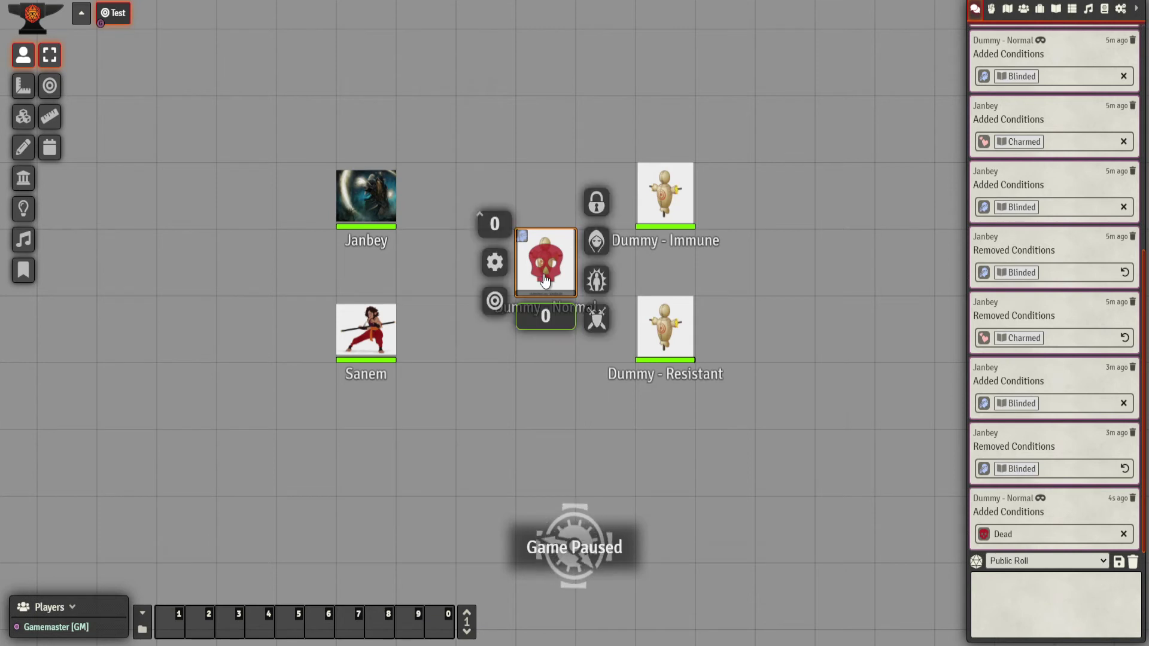
pyautogui.click(559, 306)
pyautogui.write('1000')
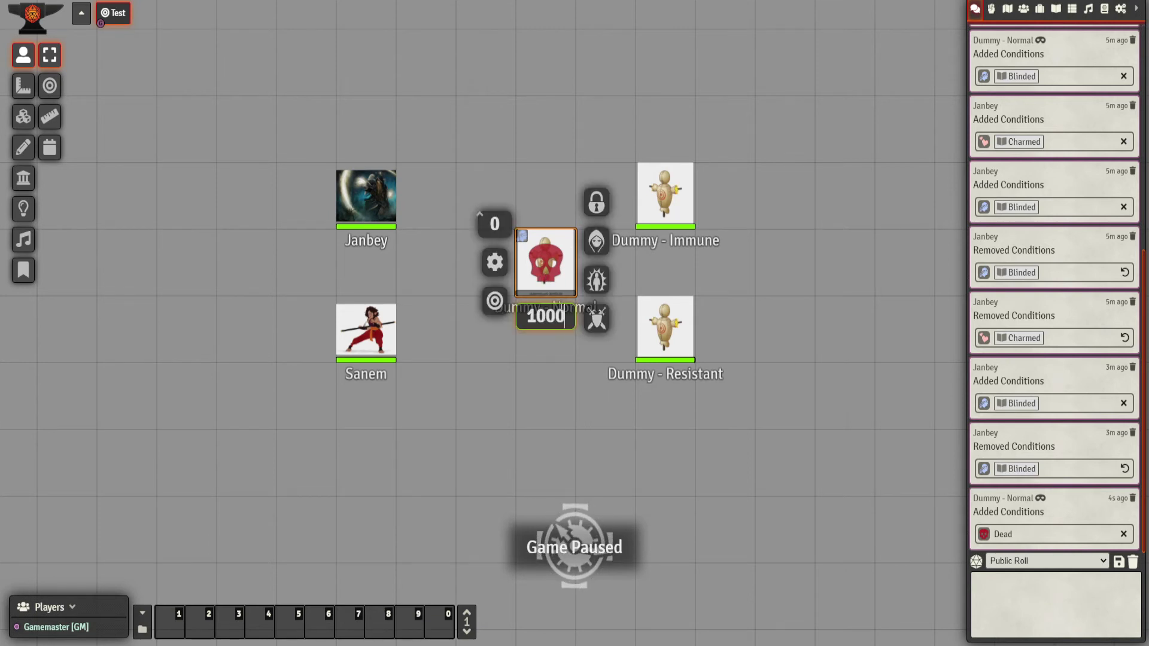
pyautogui.press('Return')
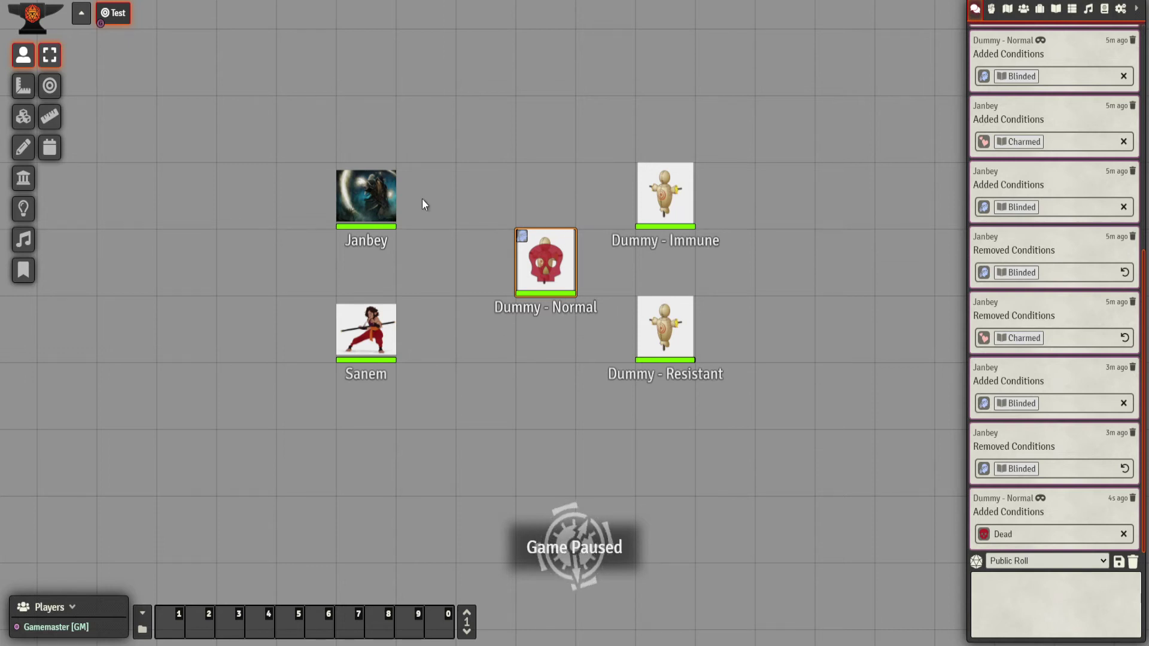
# Set the Janbey token's hit points to 11 to test the Bloodied trigger
pyautogui.rightClick(383, 203)
pyautogui.rightClick(380, 207)
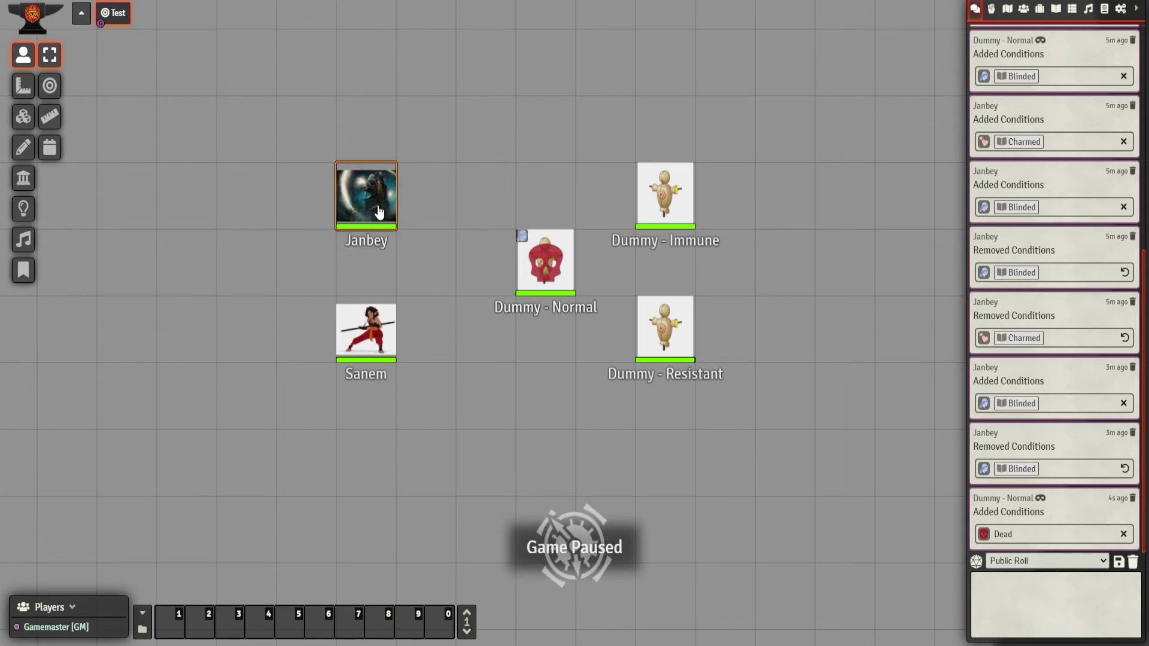
pyautogui.rightClick(371, 207)
pyautogui.click(384, 252)
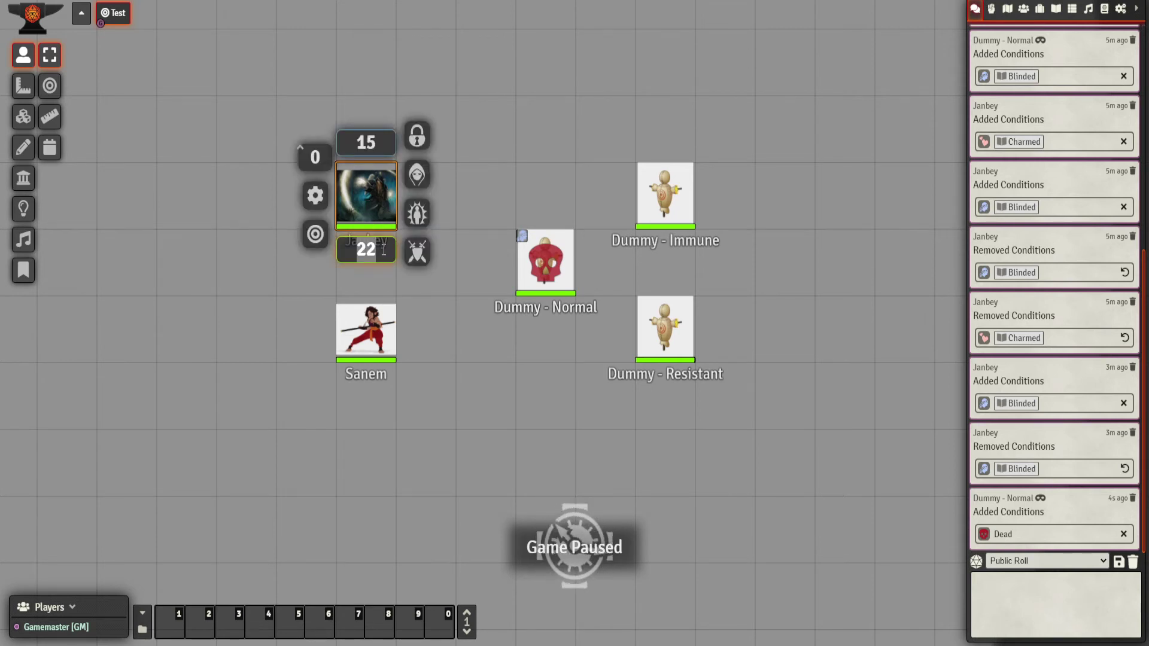
pyautogui.write('11')
pyautogui.press('Return')
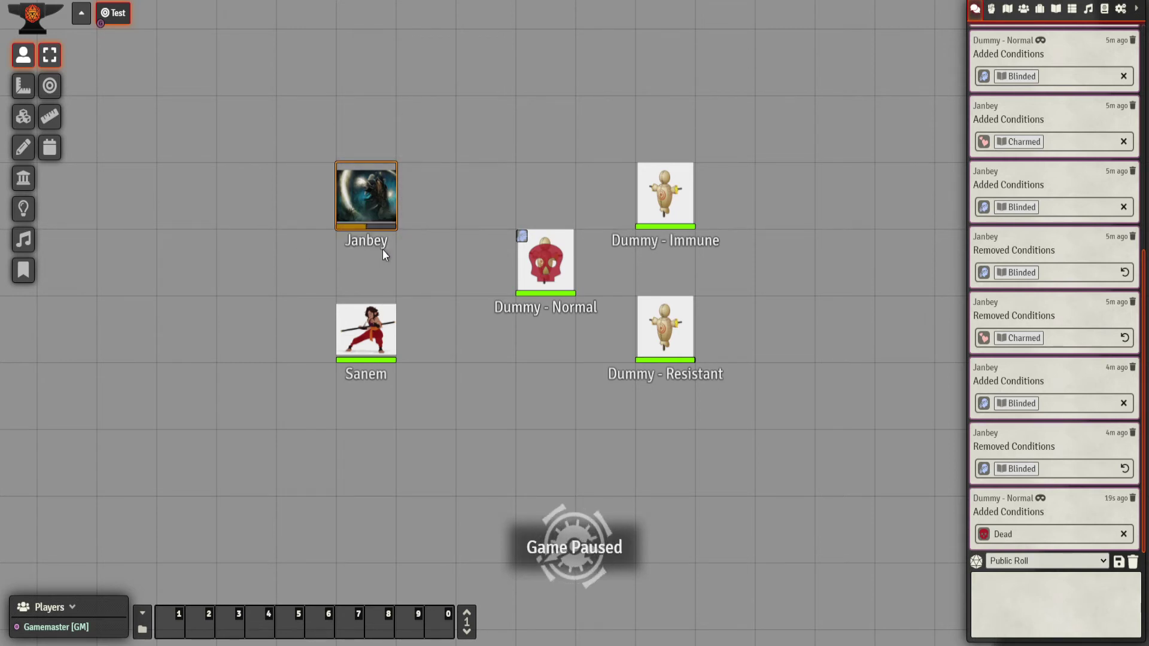
# Lower the Janbey token's hit points to 10 to test the Bloodied trigger again
pyautogui.rightClick(381, 215)
pyautogui.click(374, 252)
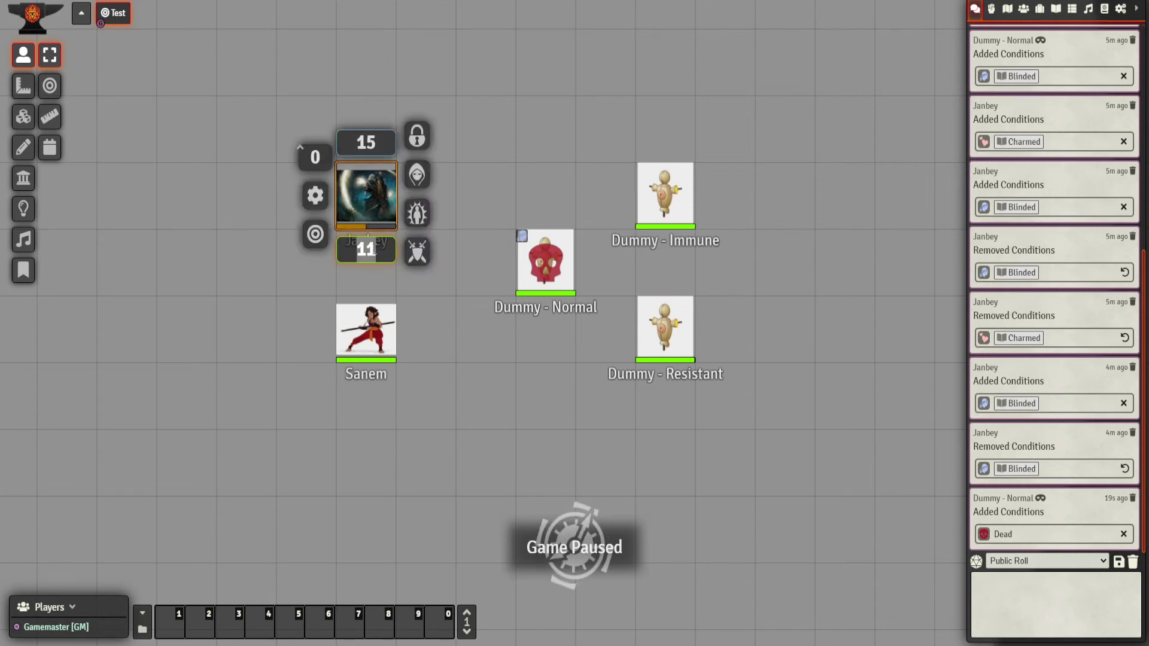
pyautogui.write('10')
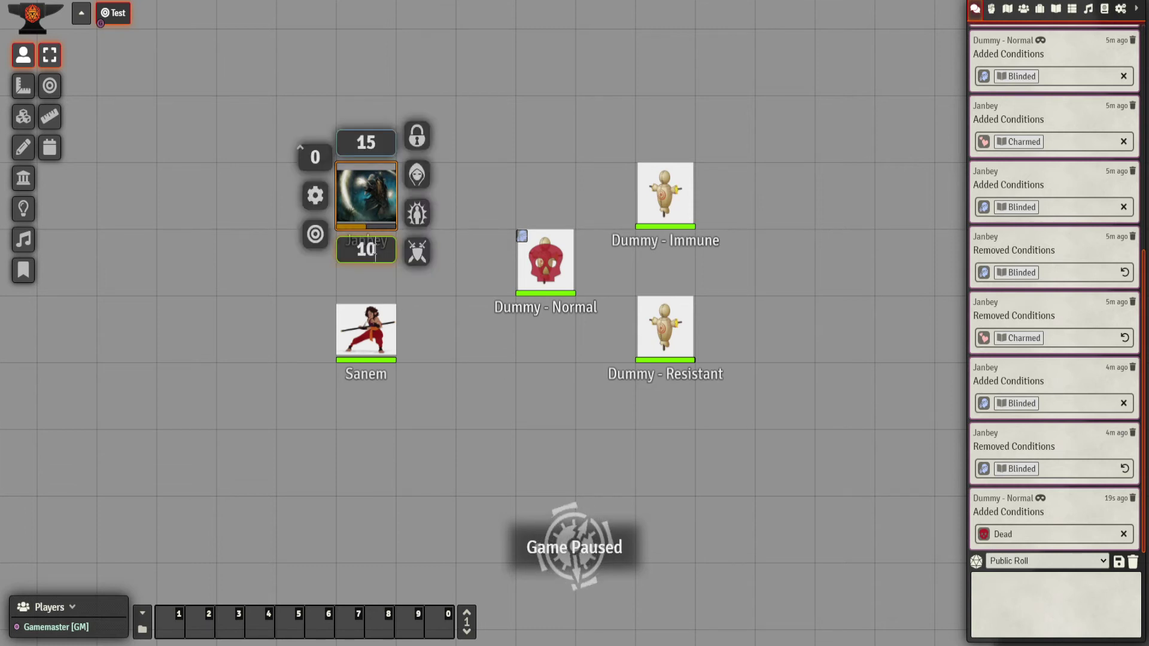
pyautogui.press('Return')
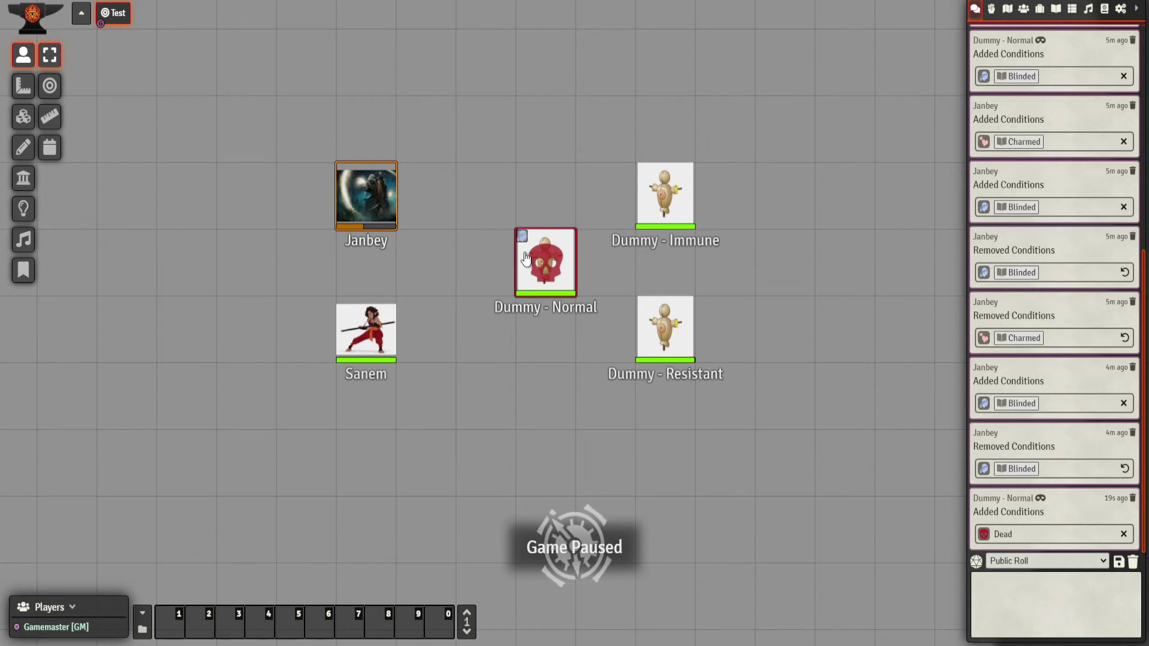
# Reopen the Condition Lab and check the Bloodied condition's apply trigger, declining the deletion of its row
pyautogui.click(1120, 9)
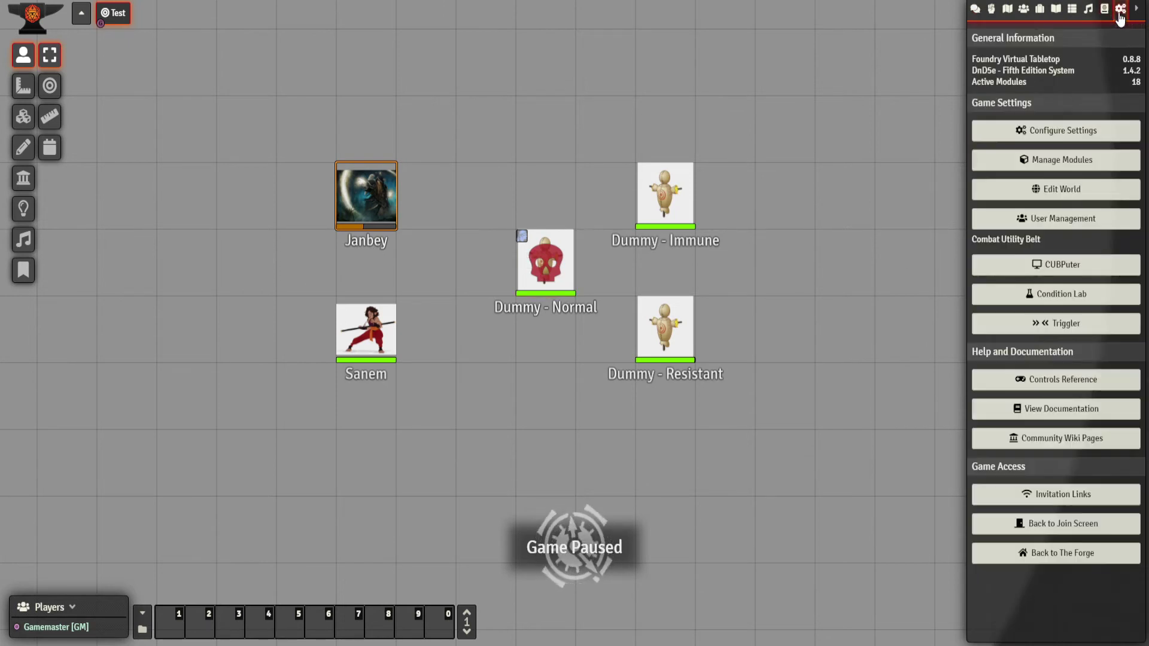
pyautogui.click(1069, 293)
pyautogui.scroll(-10, 556, 287)
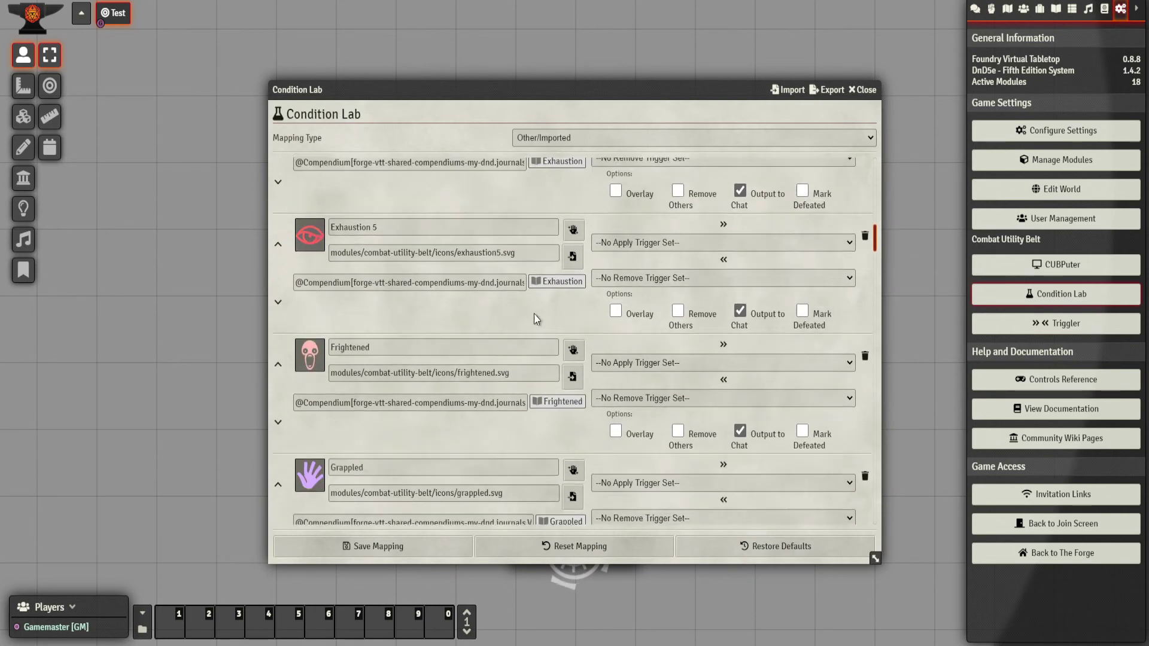
pyautogui.scroll(-10, 534, 314)
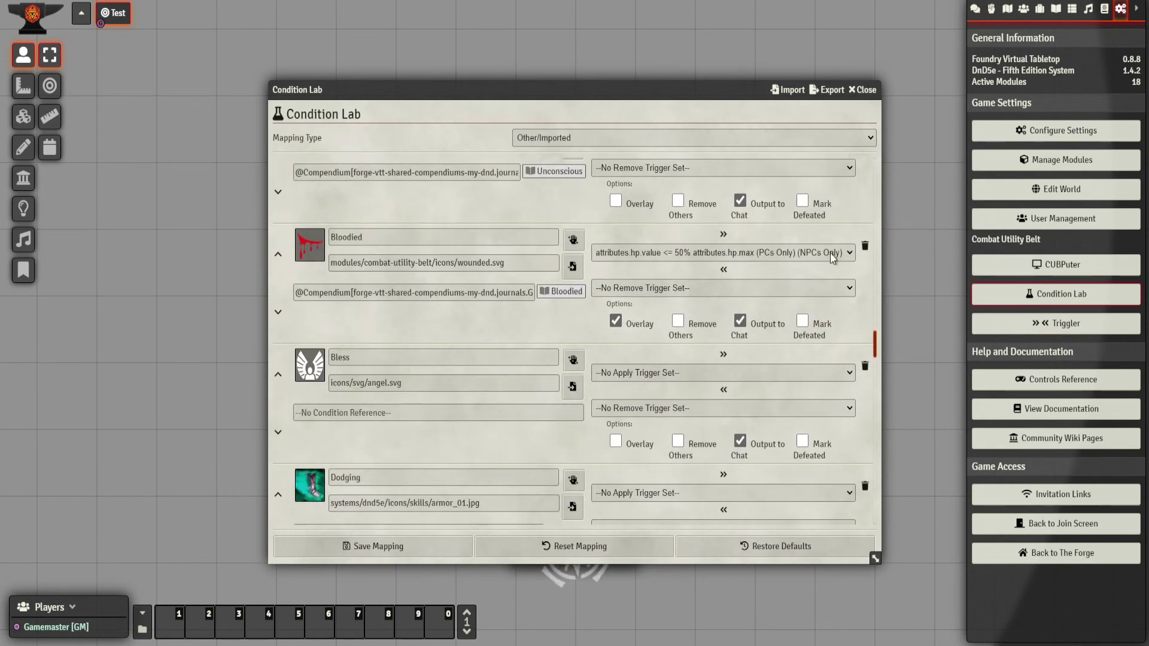
pyautogui.click(865, 246)
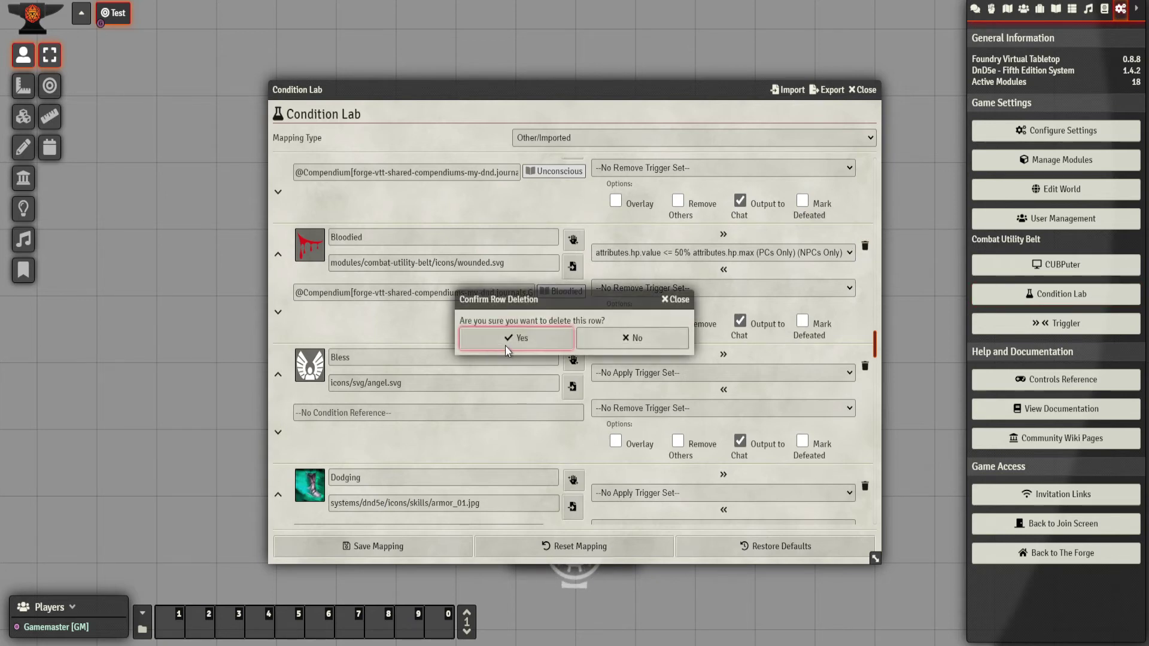
pyautogui.click(656, 340)
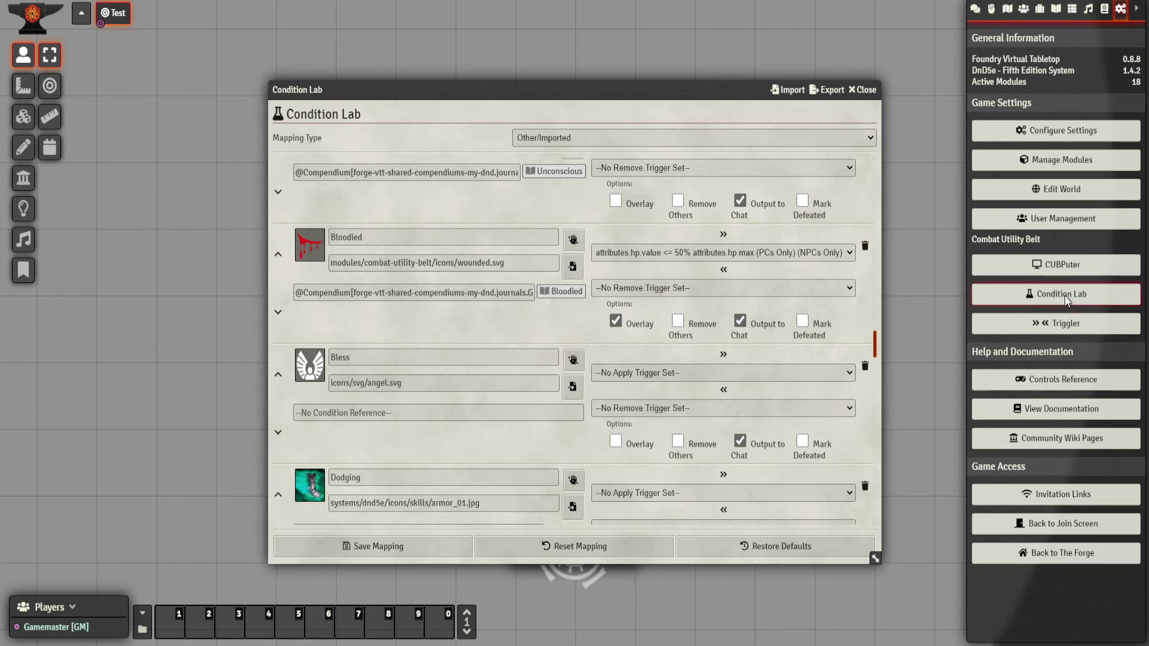
# In Triggler, load the existing 50% hit point trigger, remove its PCs Only restriction, and save it as an NPCs Only trigger
pyautogui.click(1065, 323)
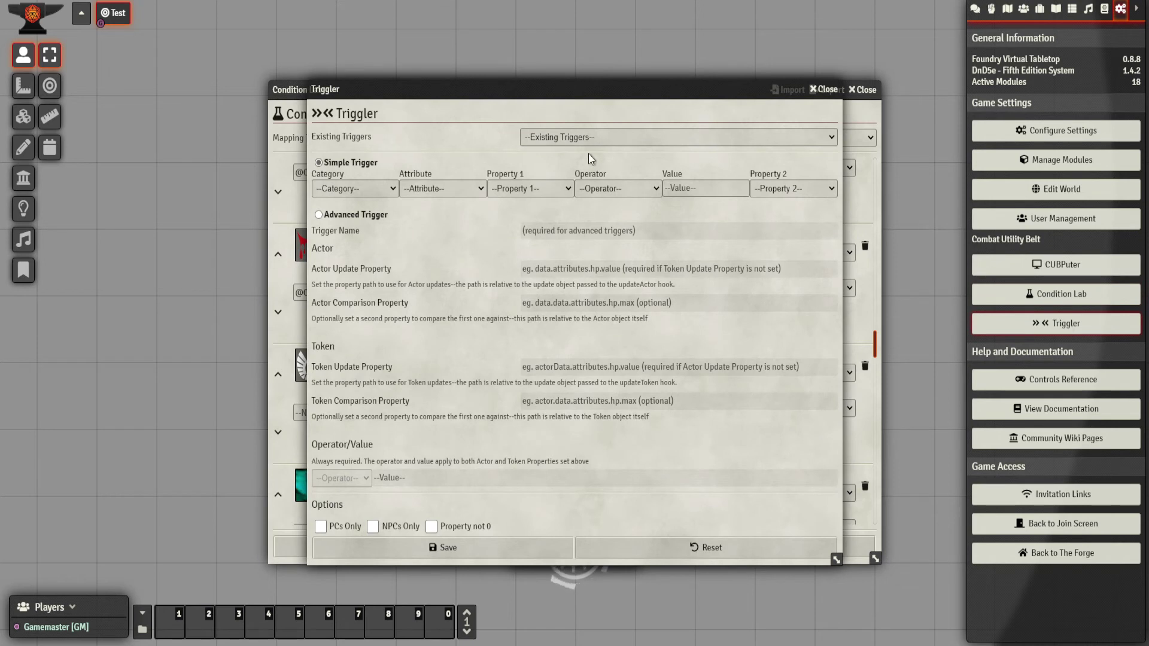
pyautogui.click(558, 135)
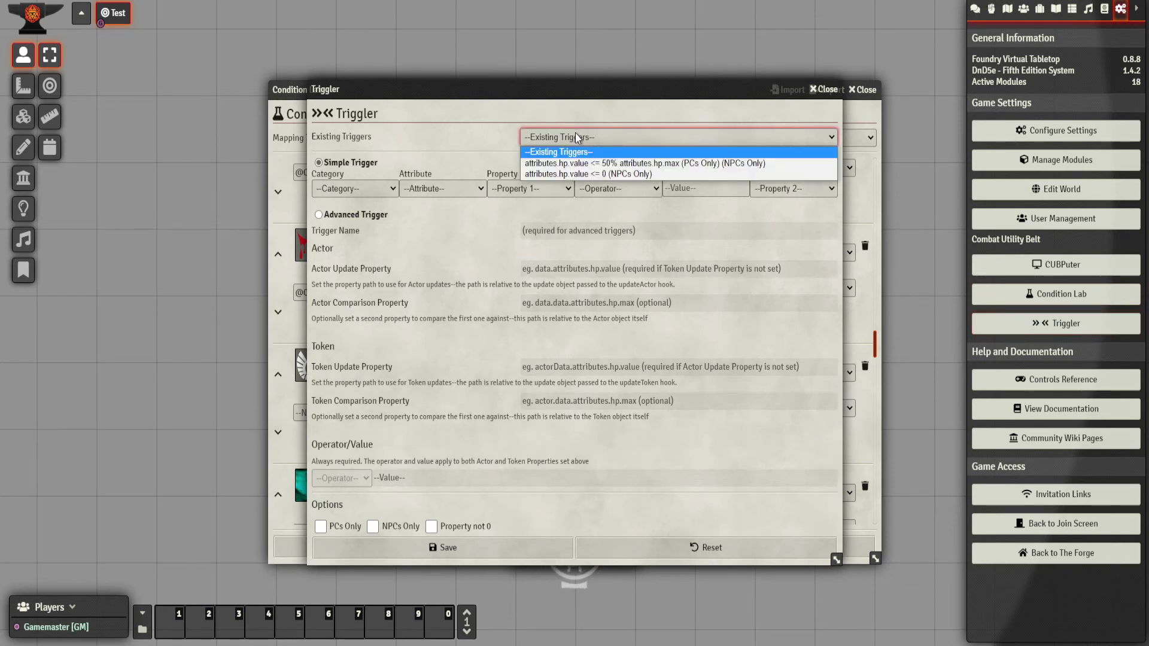
pyautogui.click(641, 160)
pyautogui.click(332, 528)
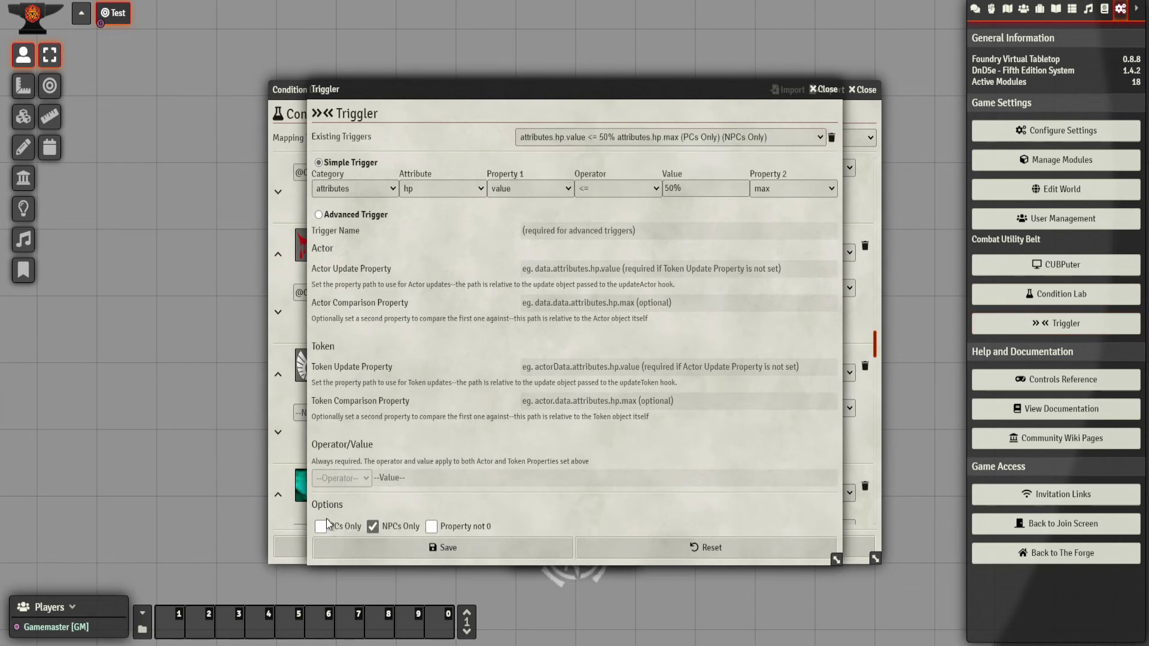
pyautogui.click(514, 557)
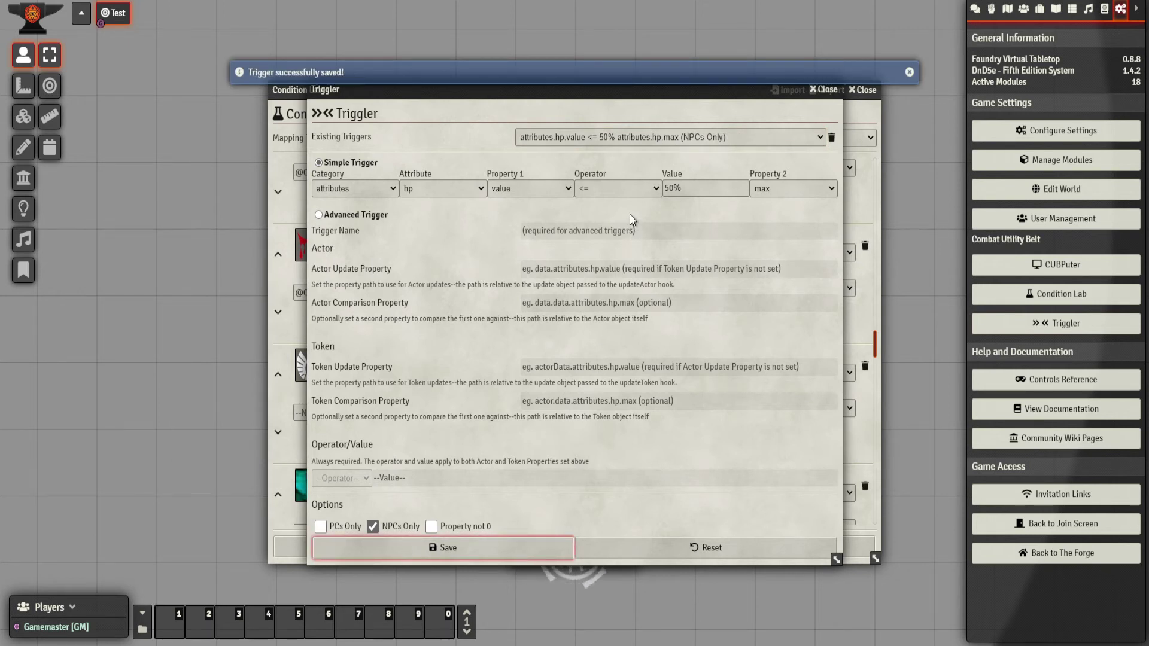
# Start a new simple trigger with category attributes, attribute hp and value as the first property
pyautogui.click(620, 138)
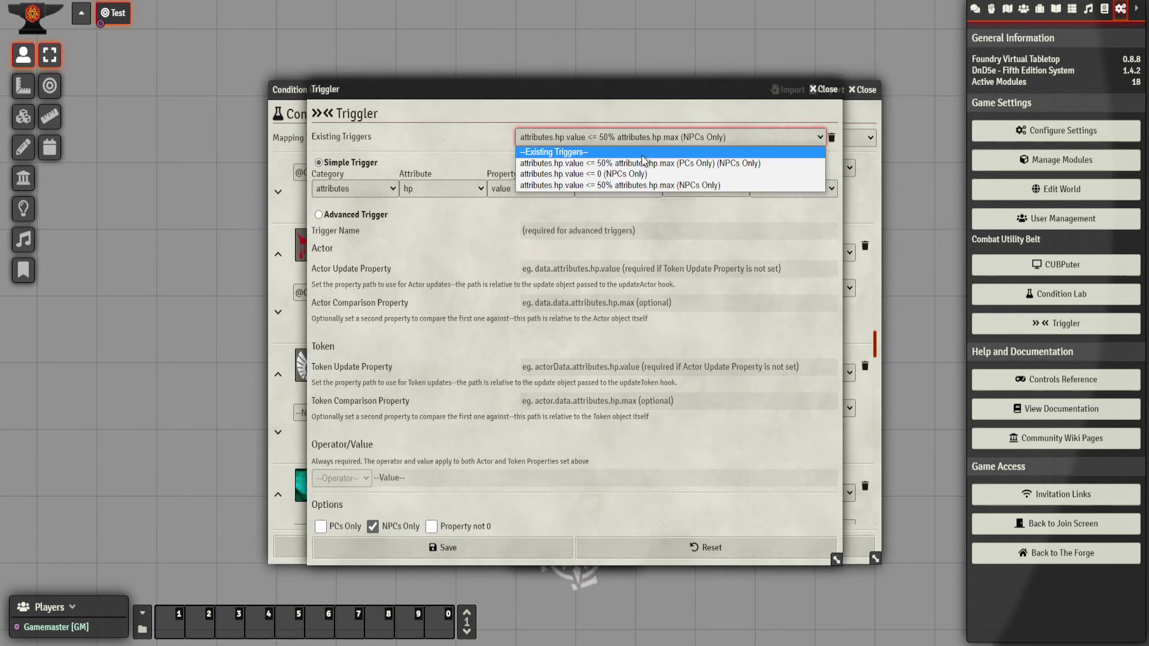
pyautogui.press('Escape')
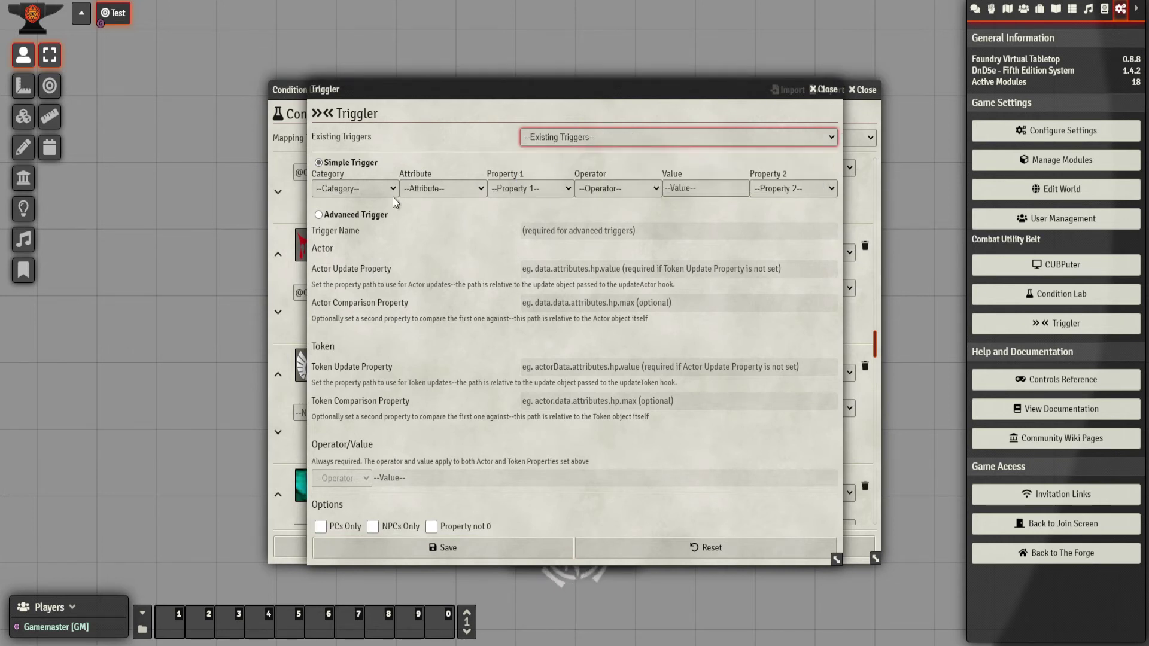
pyautogui.click(366, 190)
pyautogui.click(361, 227)
pyautogui.click(438, 189)
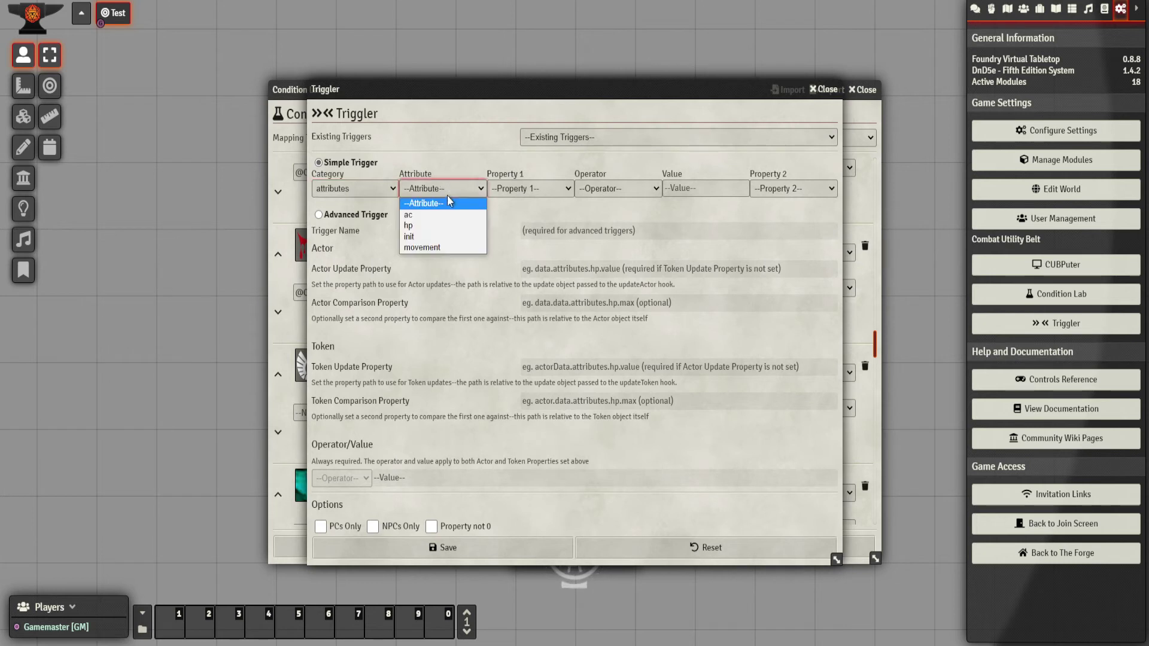
pyautogui.click(449, 214)
pyautogui.click(530, 190)
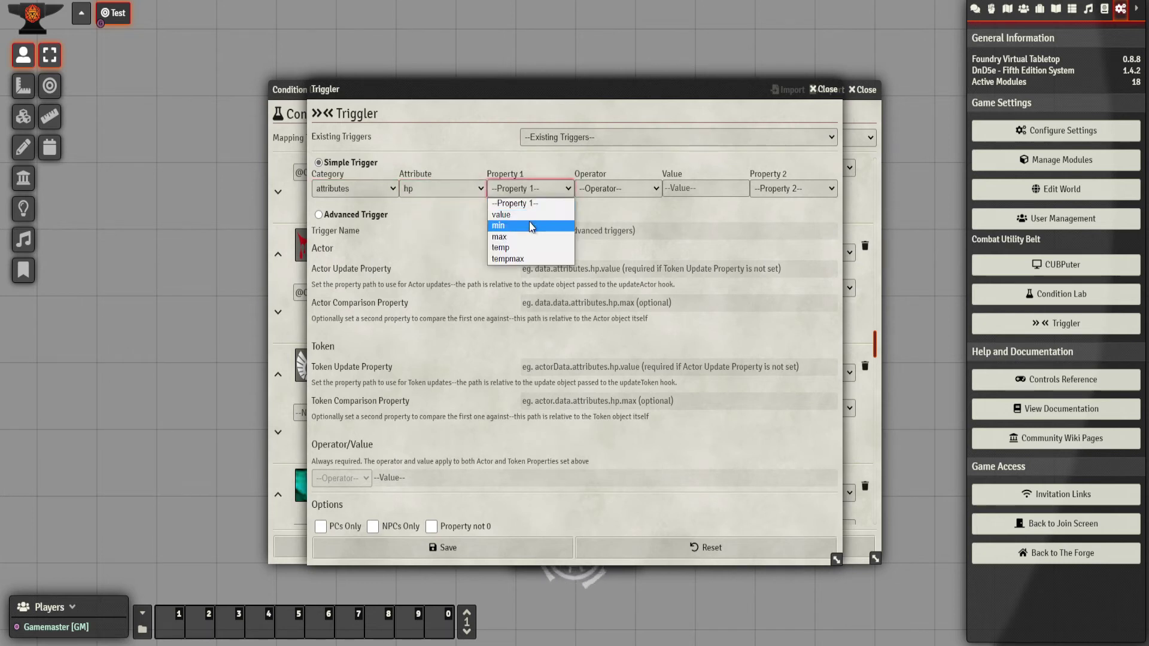
pyautogui.click(529, 215)
pyautogui.click(529, 190)
pyautogui.click(523, 214)
# Complete the trigger with operator <=, value 50% and second property max, leave PCs Only and NPCs Only off, and save it
pyautogui.click(606, 187)
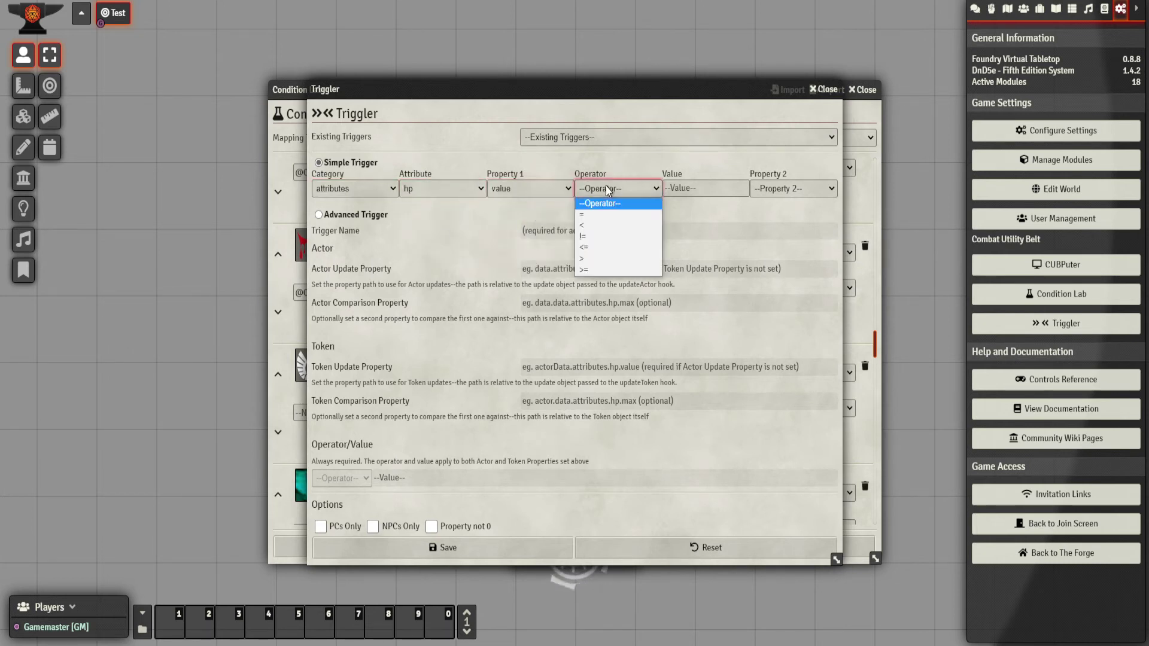
pyautogui.click(604, 246)
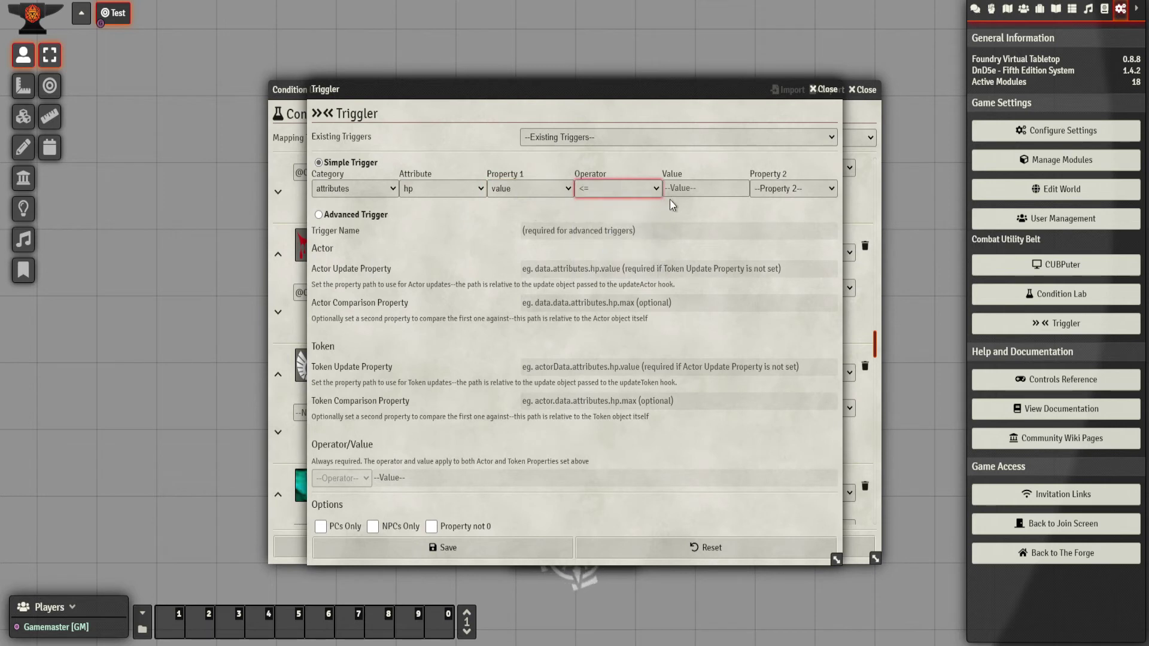
pyautogui.click(683, 189)
pyautogui.write('50')
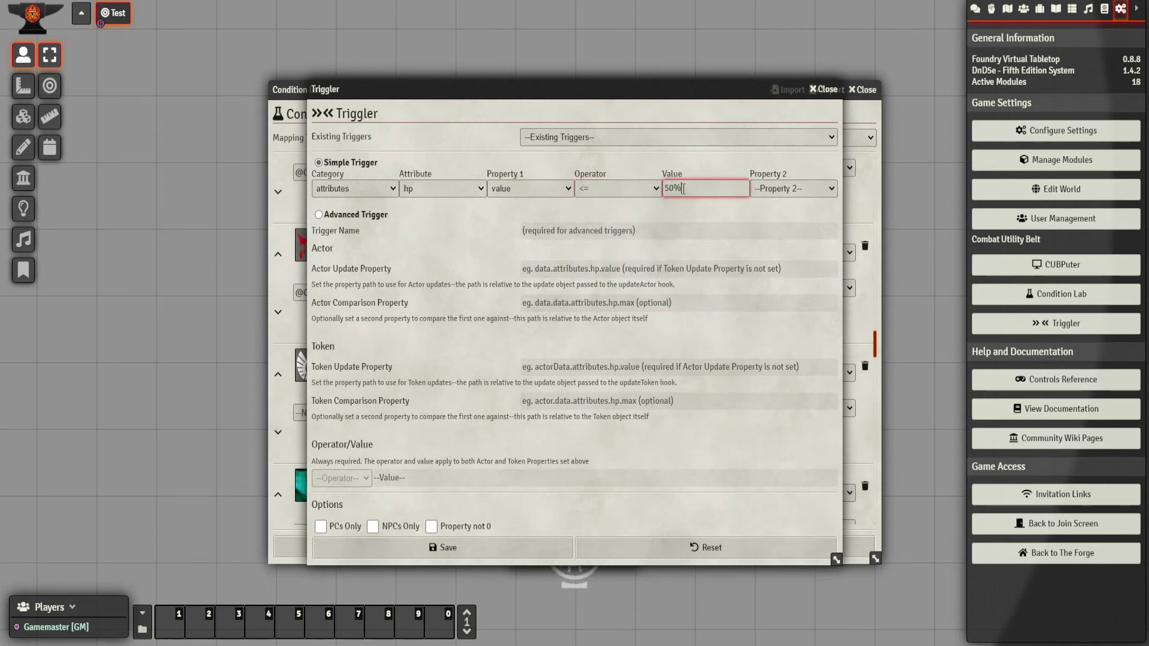
pyautogui.write('%')
pyautogui.click(825, 199)
pyautogui.click(812, 196)
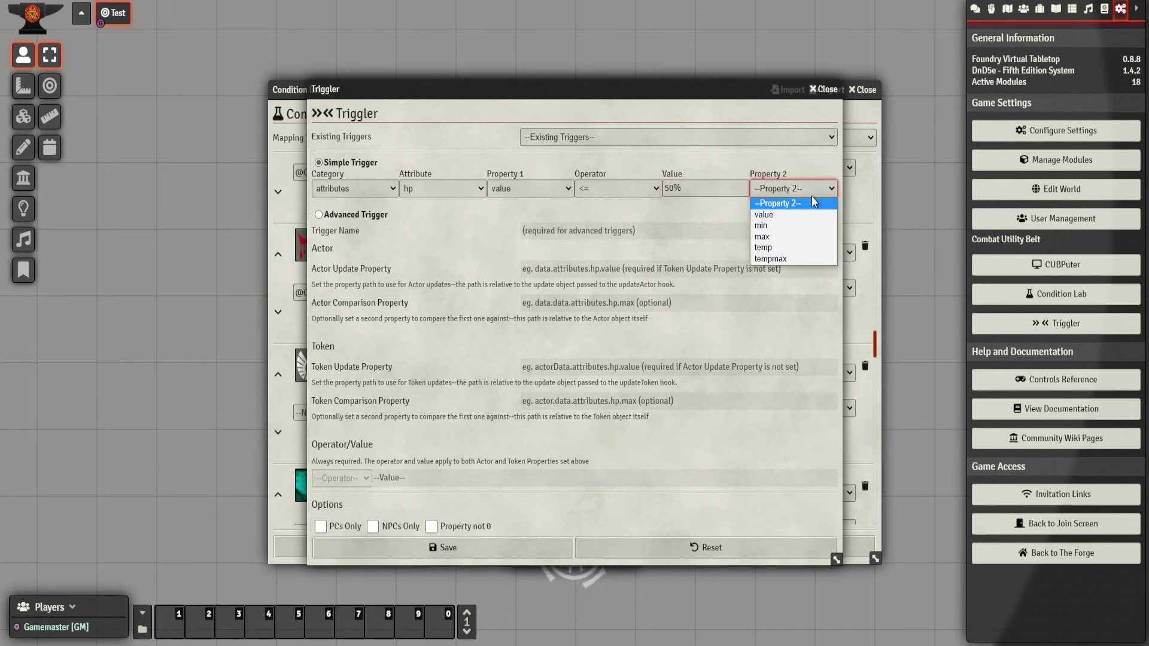
pyautogui.click(785, 239)
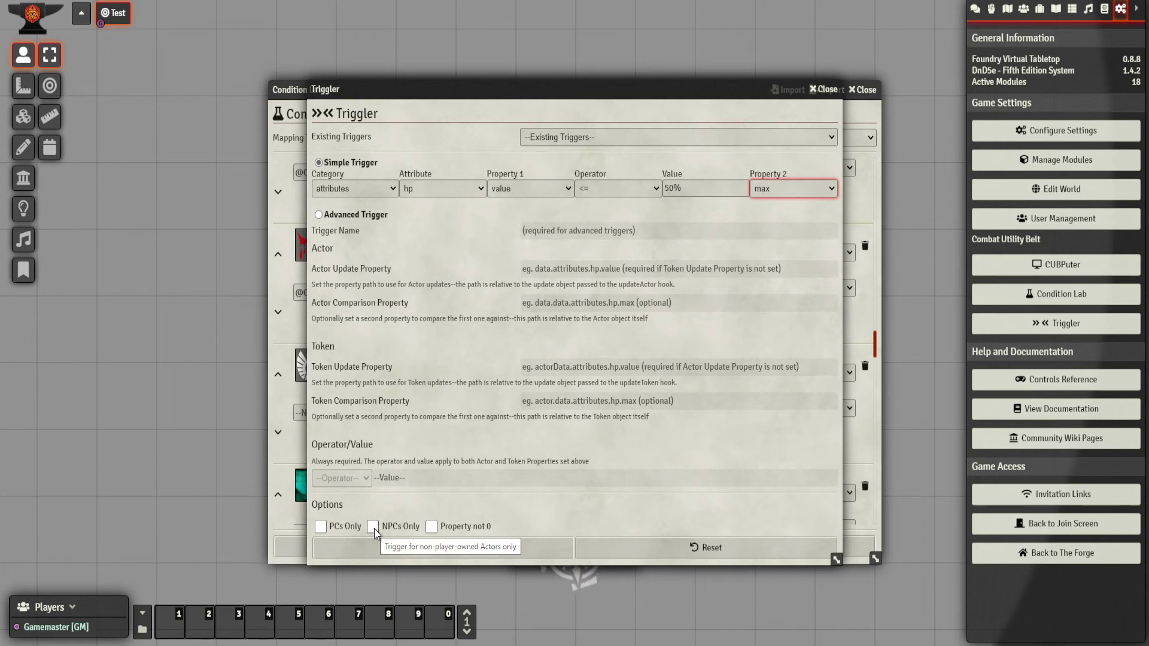
pyautogui.click(326, 526)
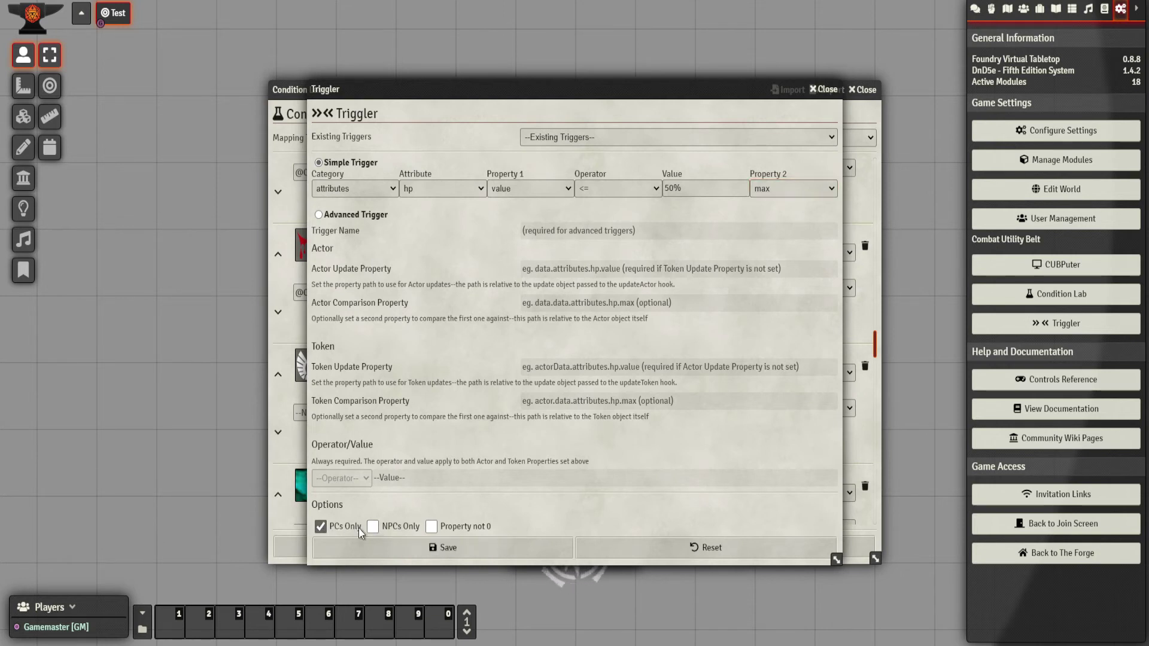
pyautogui.click(324, 527)
pyautogui.click(484, 548)
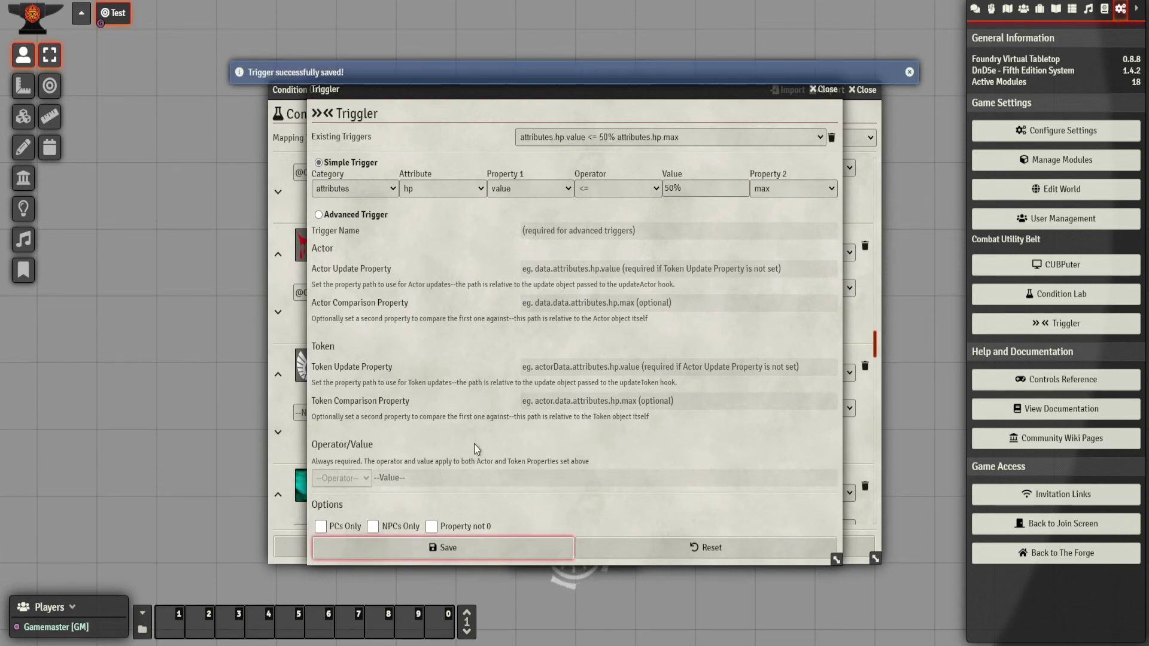
# Begin another blank simple trigger for removing Bloodied, using category attributes, attribute hp and first property value
pyautogui.click(660, 139)
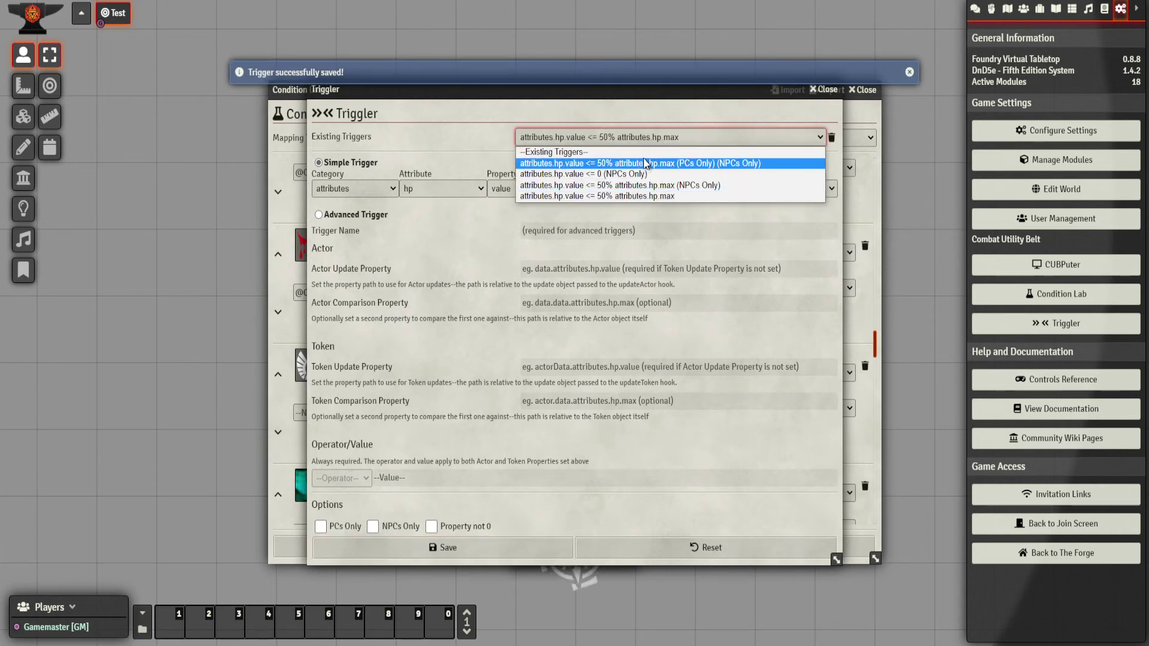
pyautogui.click(644, 152)
pyautogui.click(374, 187)
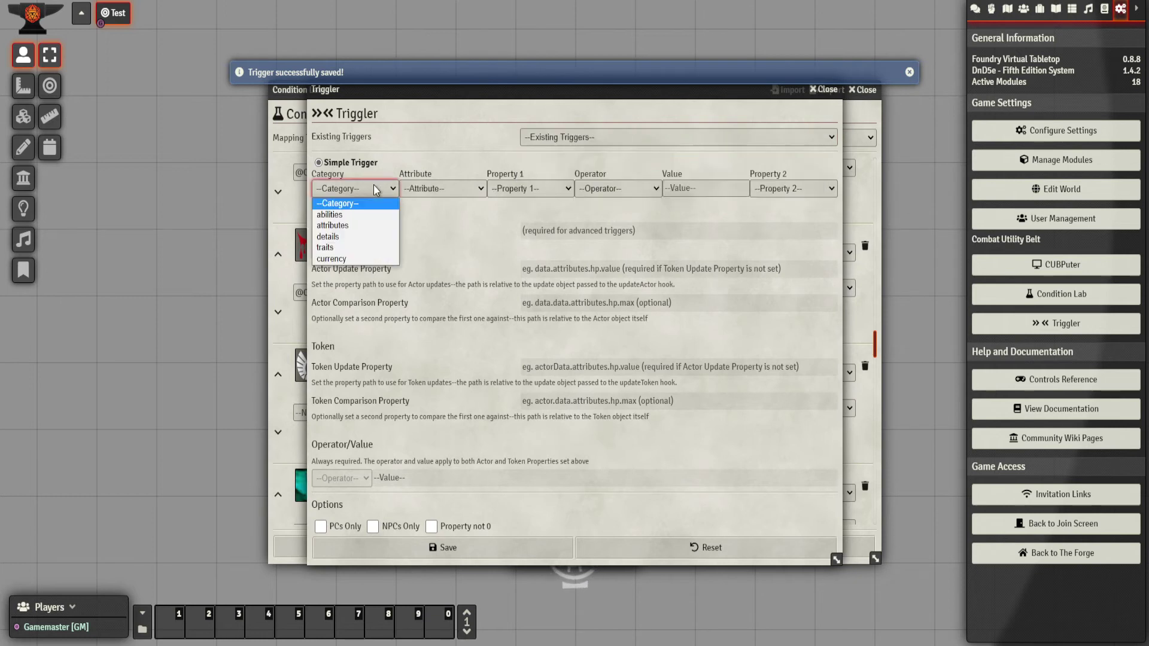
pyautogui.click(366, 223)
pyautogui.click(440, 188)
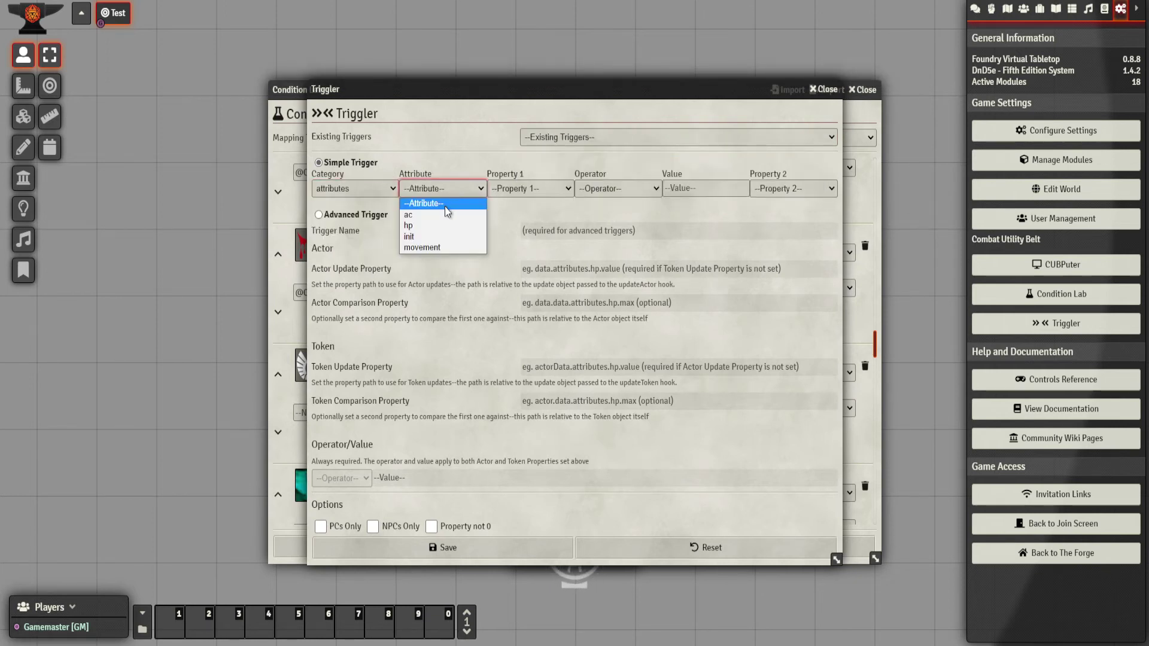
pyautogui.click(437, 224)
pyautogui.click(518, 189)
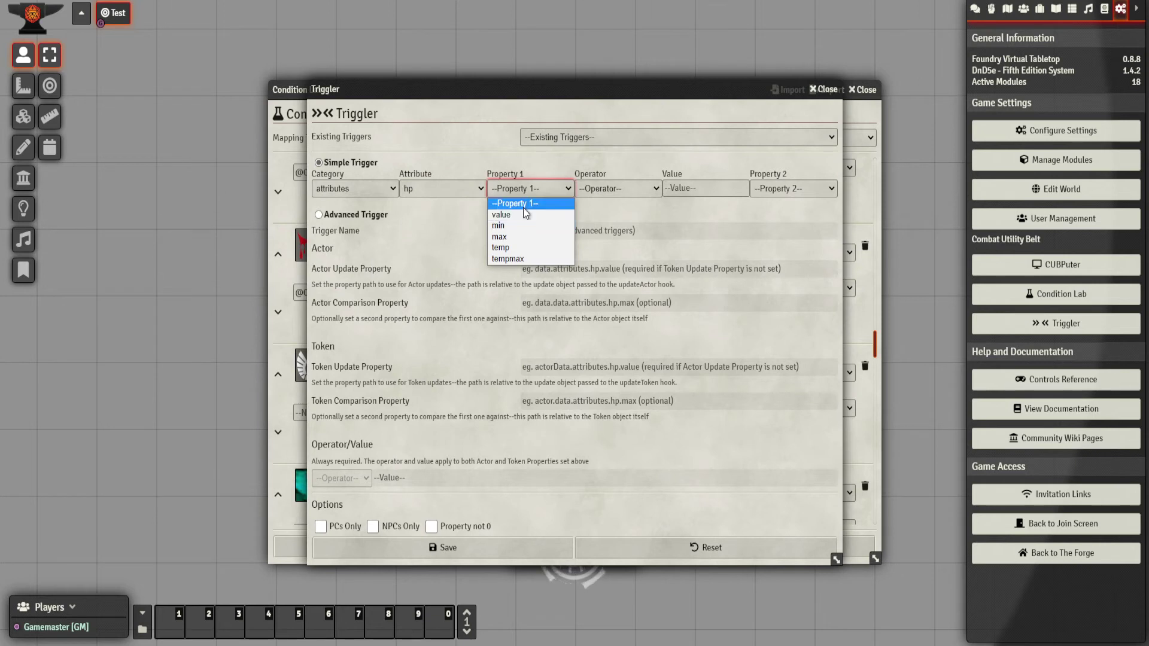
pyautogui.click(523, 207)
pyautogui.click(523, 196)
pyautogui.click(522, 210)
pyautogui.click(521, 195)
pyautogui.click(521, 213)
# Give the removal trigger operator >, value 50% and second property max, save it, and close Triggler
pyautogui.click(618, 189)
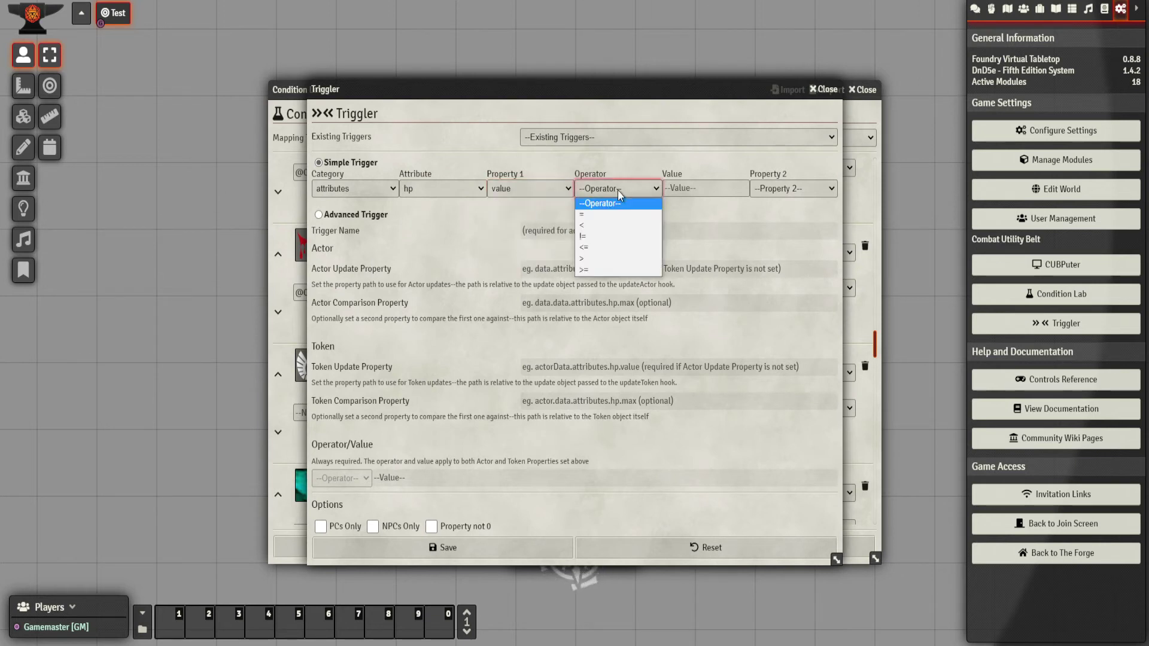
pyautogui.click(602, 258)
pyautogui.click(702, 191)
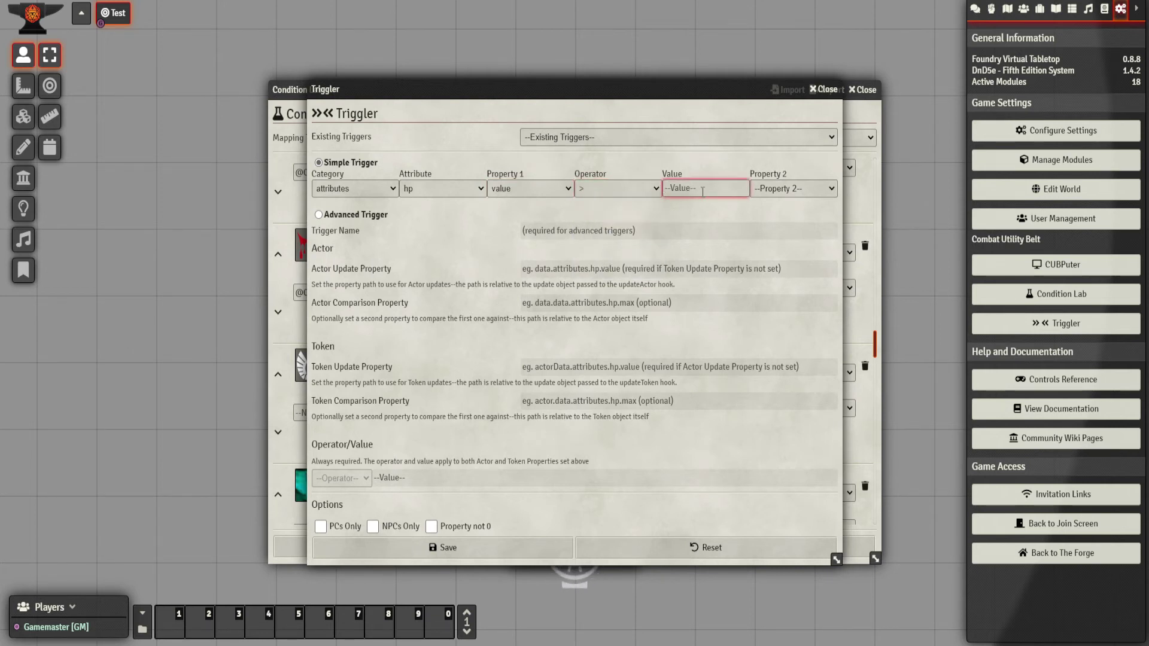
pyautogui.write('50%')
pyautogui.click(763, 190)
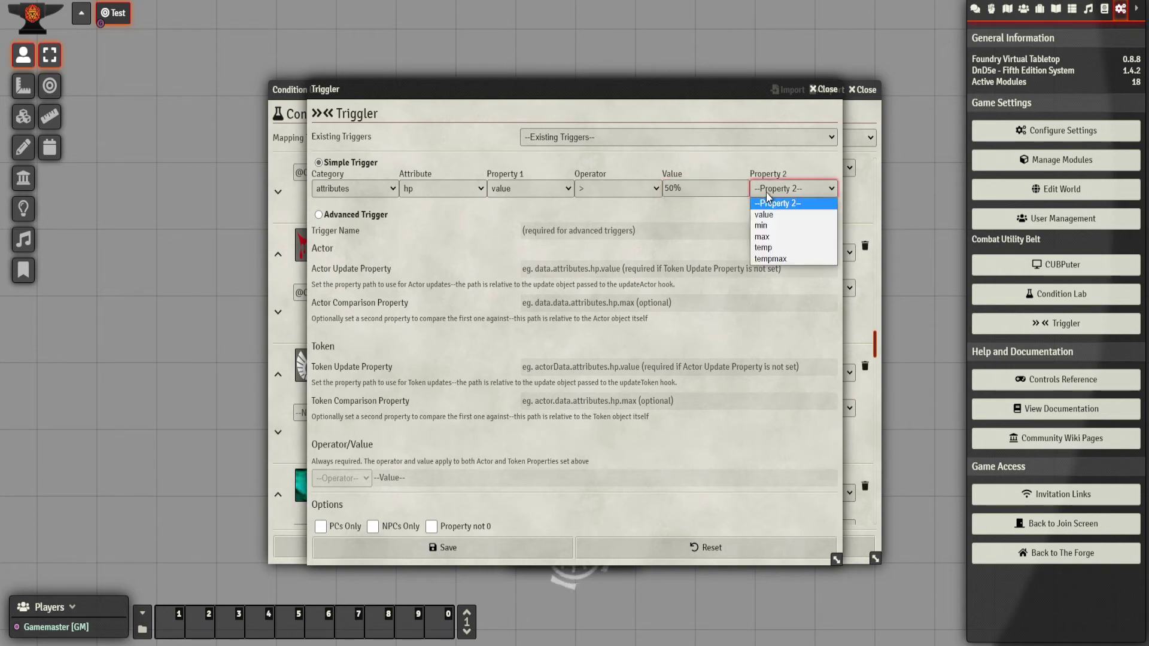
pyautogui.click(771, 238)
pyautogui.click(452, 546)
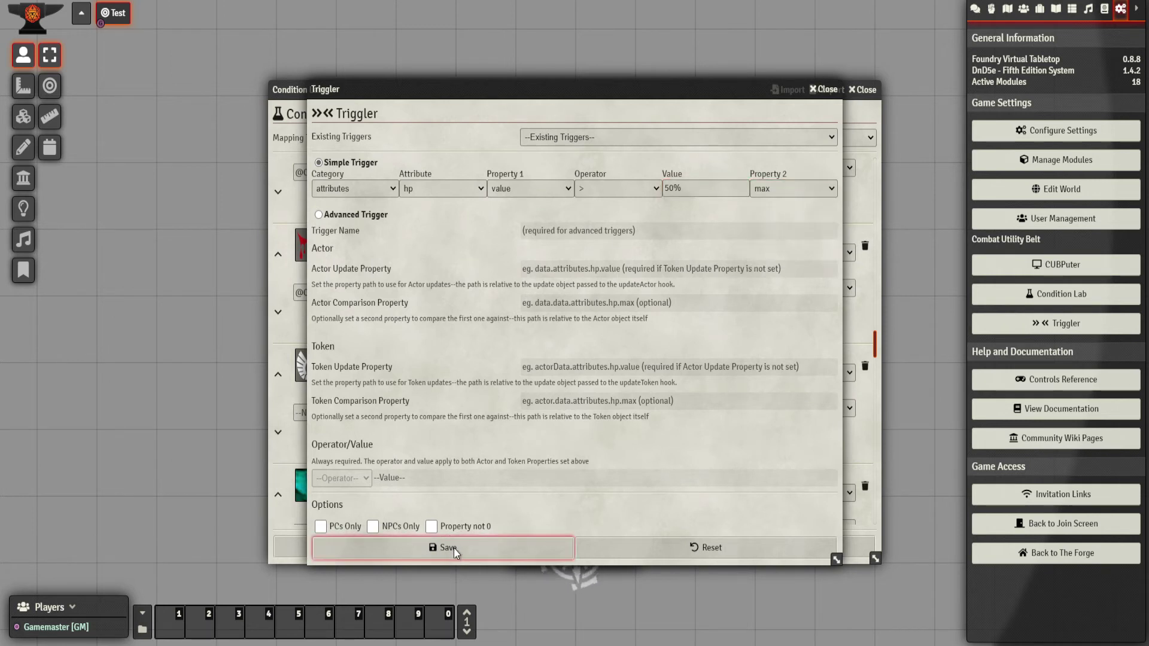
pyautogui.click(825, 91)
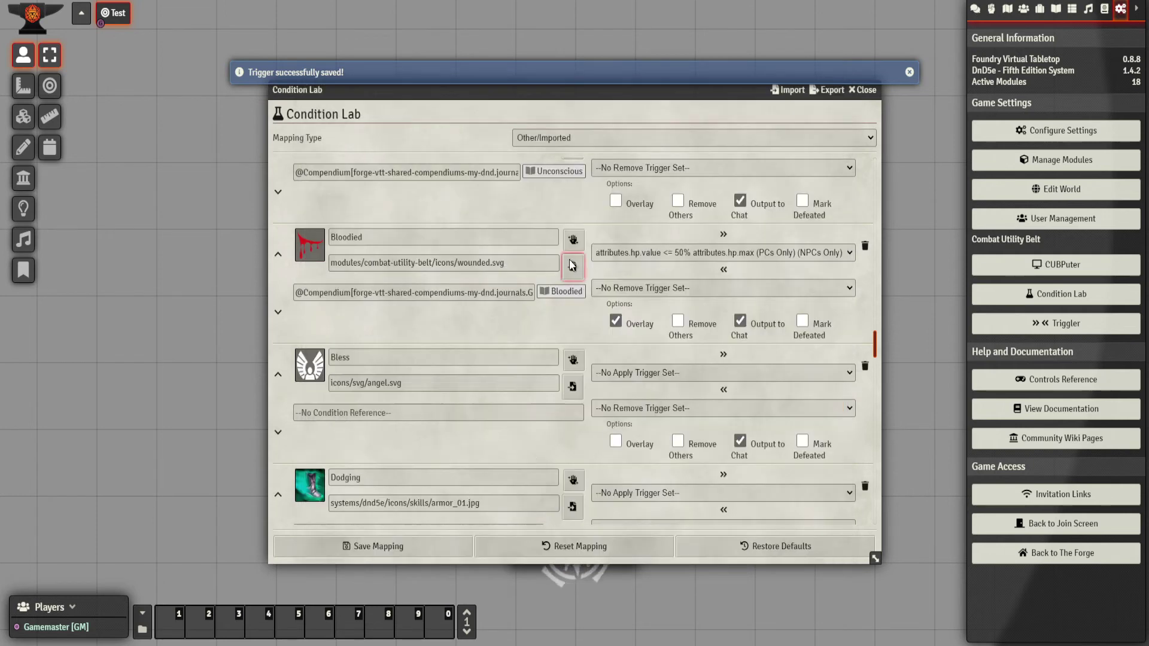
# Reopen the Condition Lab to refresh its trigger lists and set Bloodied's apply trigger to attributes.hp.value <= 50% attributes.hp.max
pyautogui.click(729, 251)
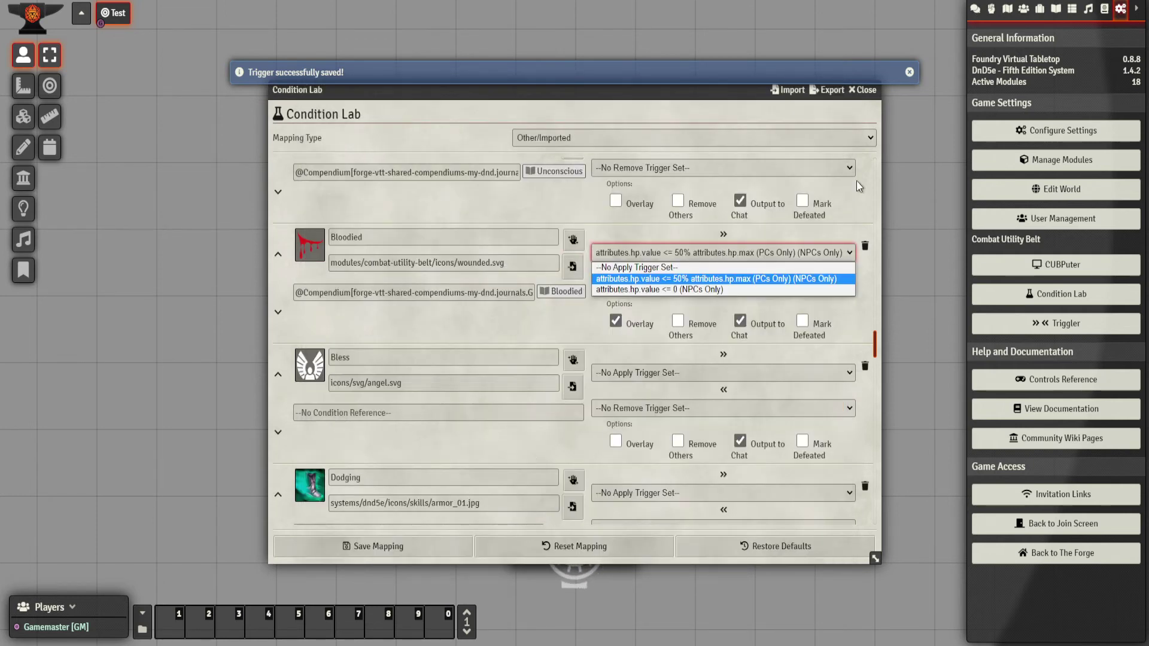
pyautogui.click(861, 90)
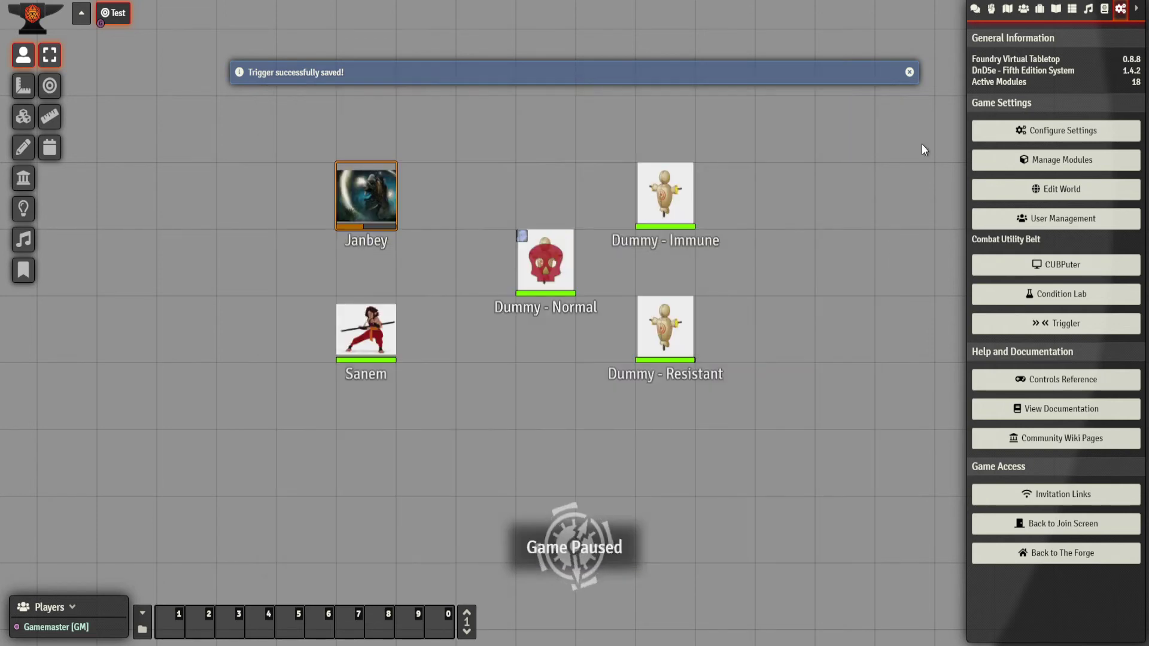
pyautogui.click(1075, 295)
pyautogui.scroll(-5, 558, 250)
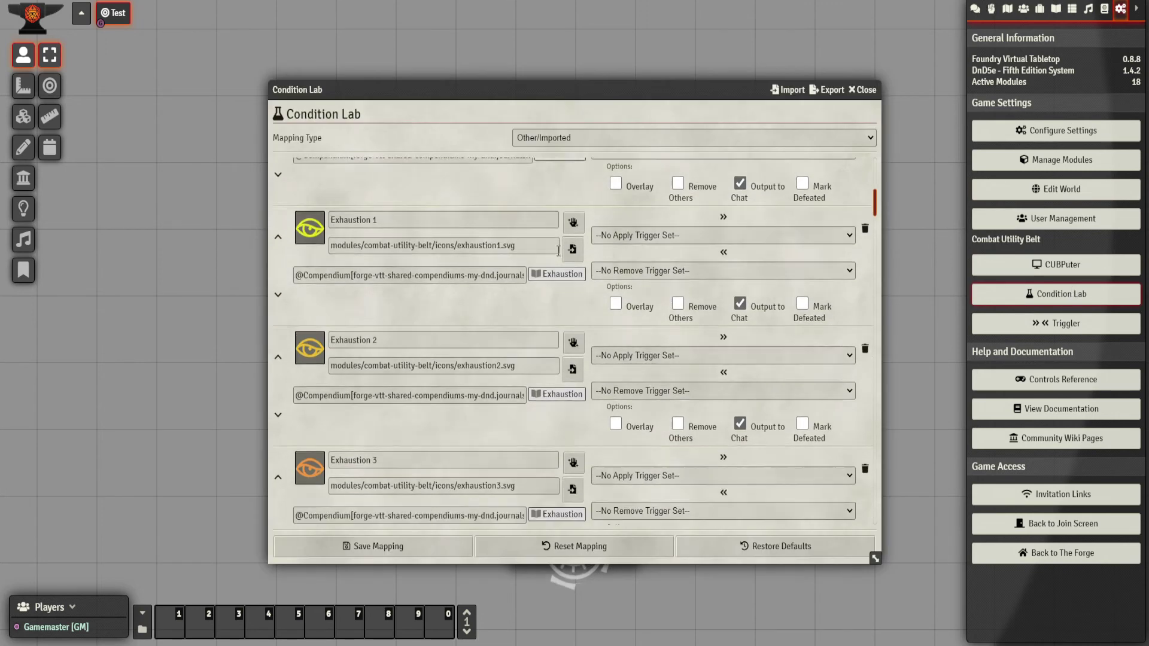
pyautogui.scroll(-20, 558, 250)
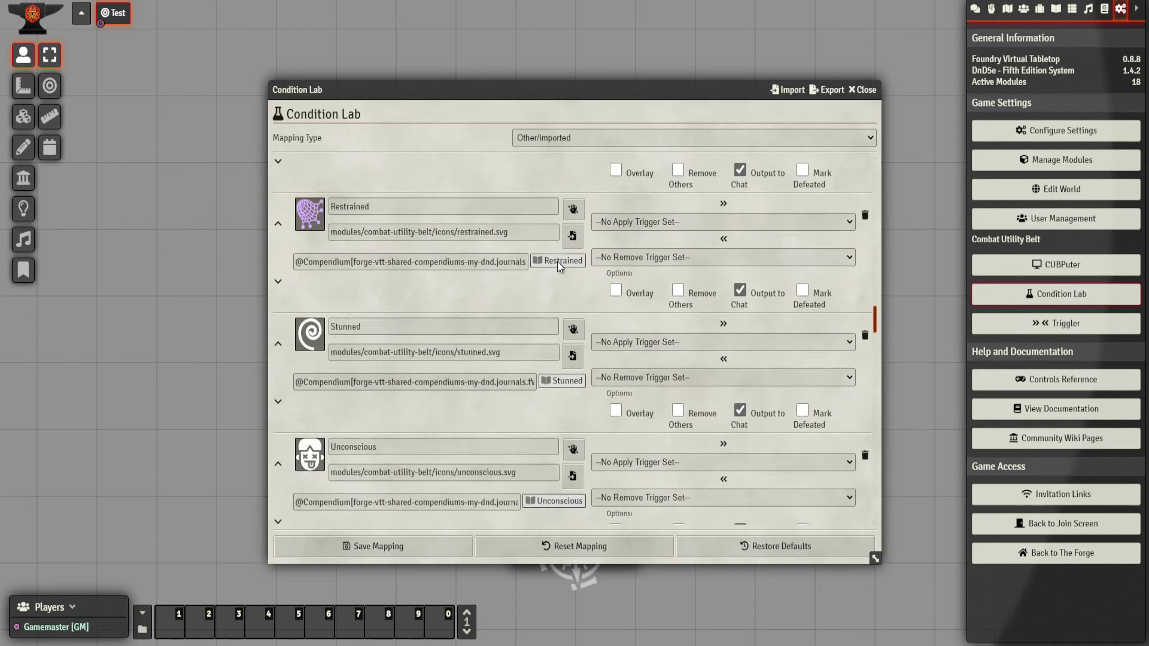
pyautogui.scroll(-5, 557, 260)
pyautogui.click(726, 185)
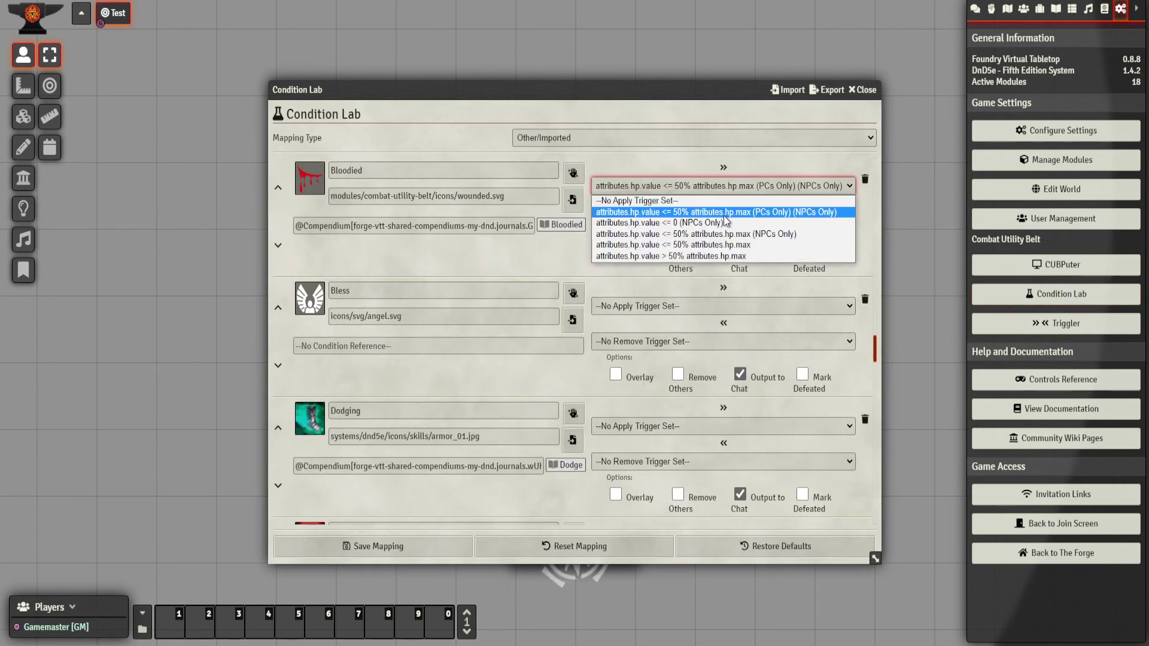
pyautogui.click(757, 246)
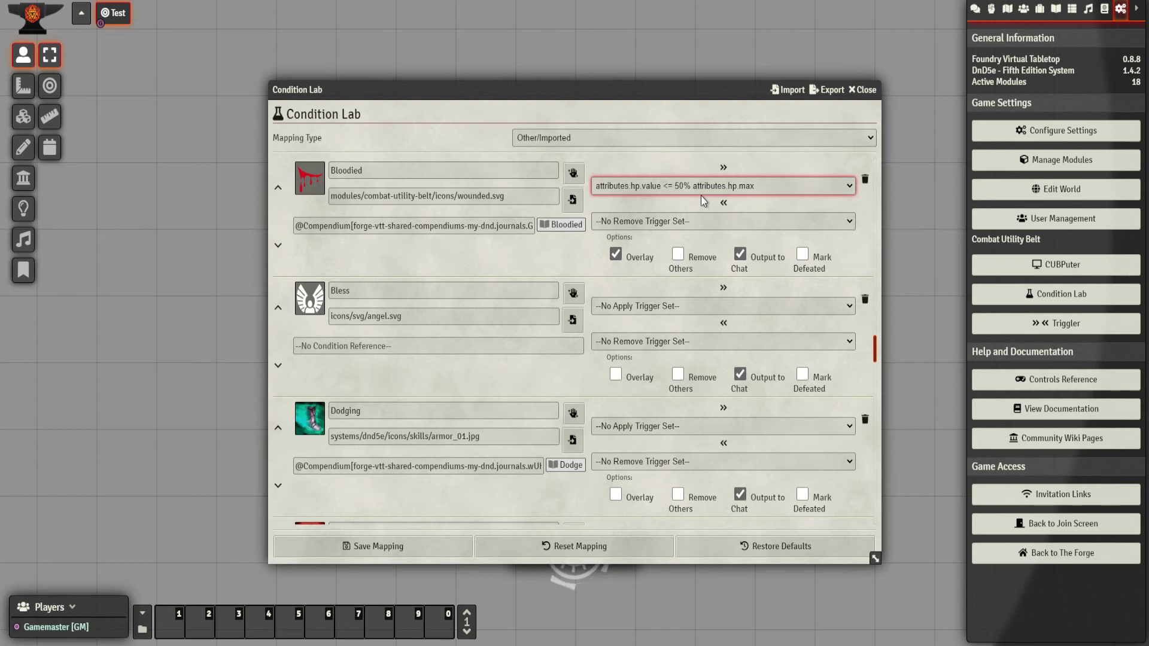
# Set Bloodied's remove trigger to attributes.hp.value > 50% attributes.hp.max, save the mapping, and close the Condition Lab
pyautogui.click(705, 218)
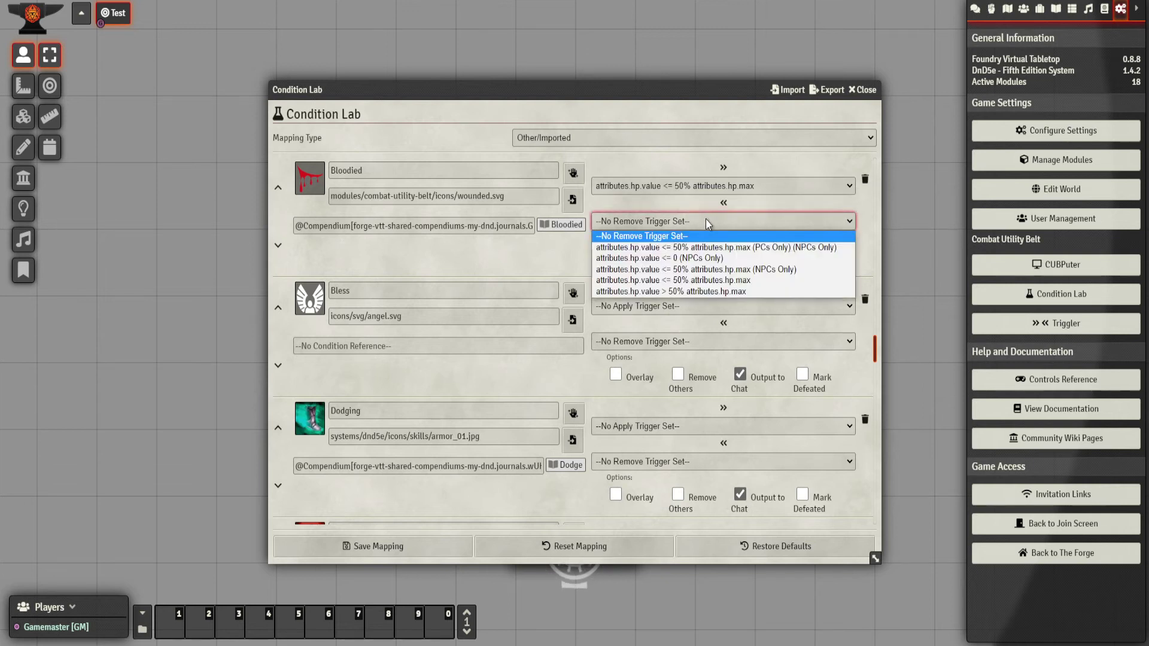
pyautogui.click(723, 291)
pyautogui.click(505, 496)
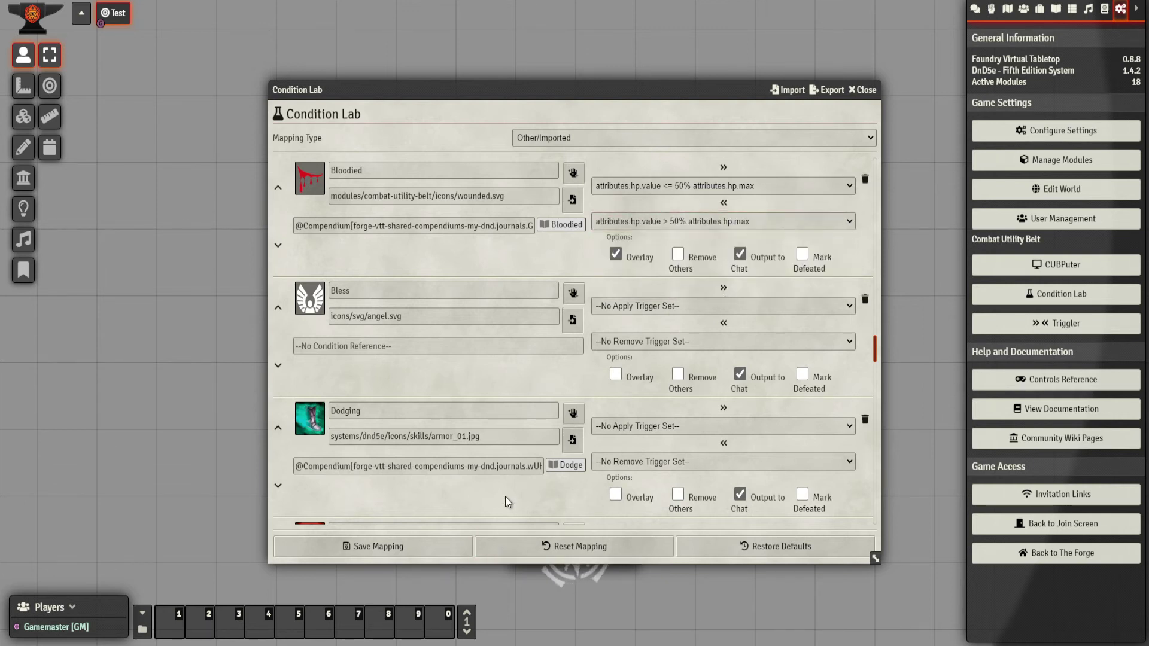
pyautogui.click(421, 554)
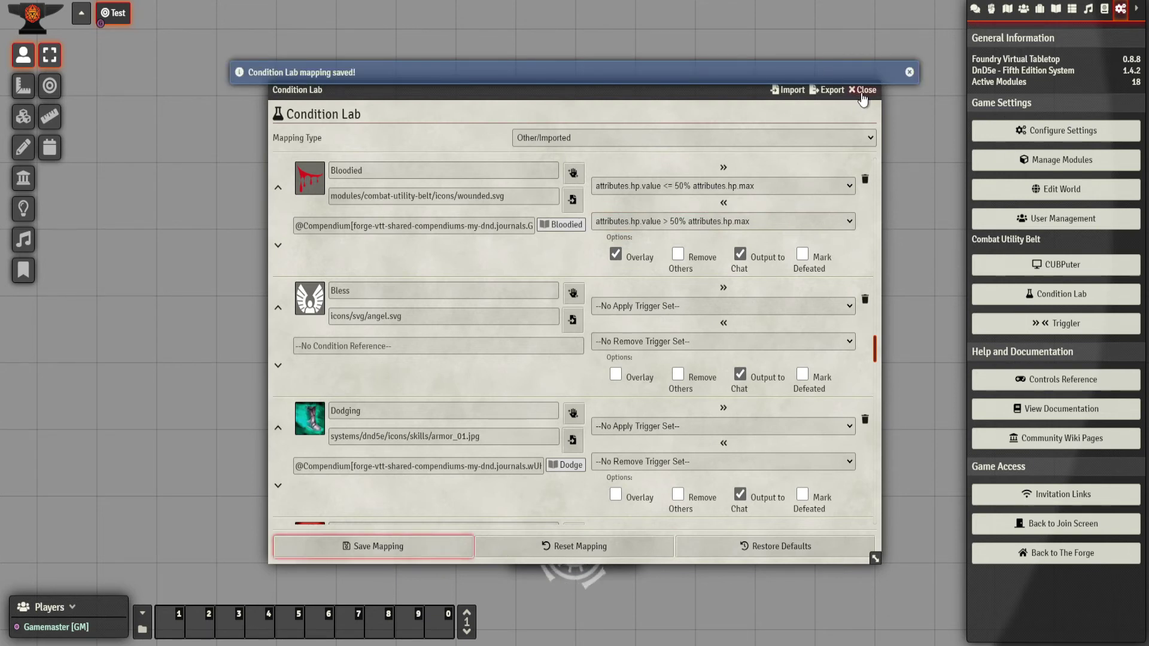
pyautogui.click(863, 93)
# Restore the Janbey token's hit points to 22
pyautogui.rightClick(383, 188)
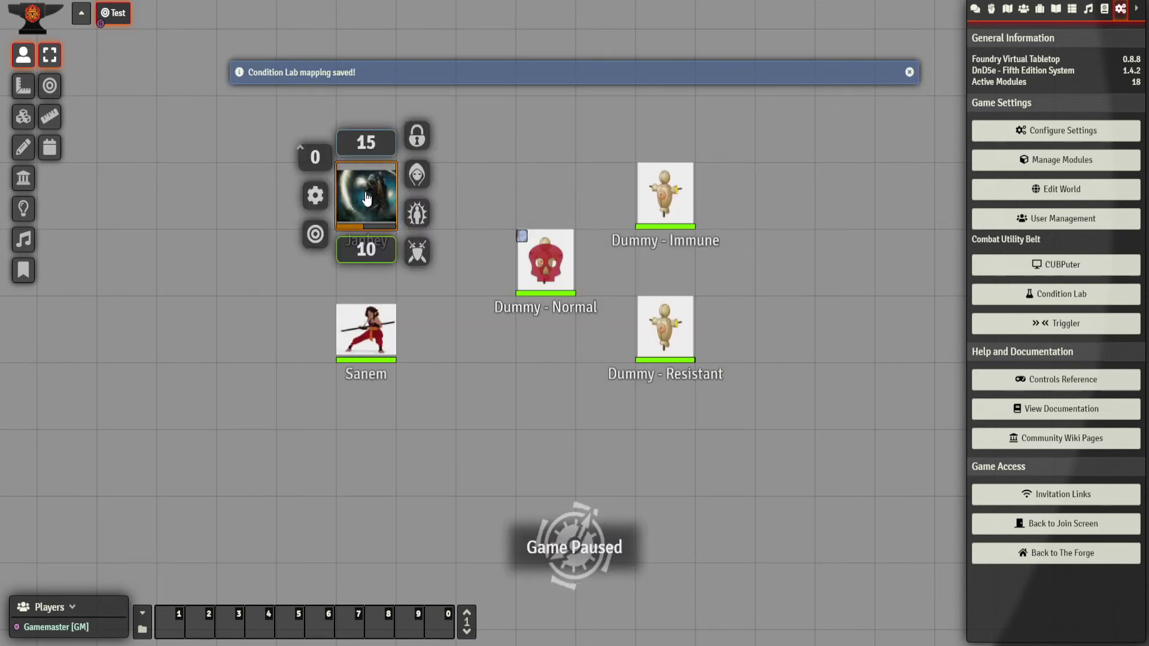
pyautogui.press('BackSpace')
pyautogui.press('BackSpace')
pyautogui.write('5')
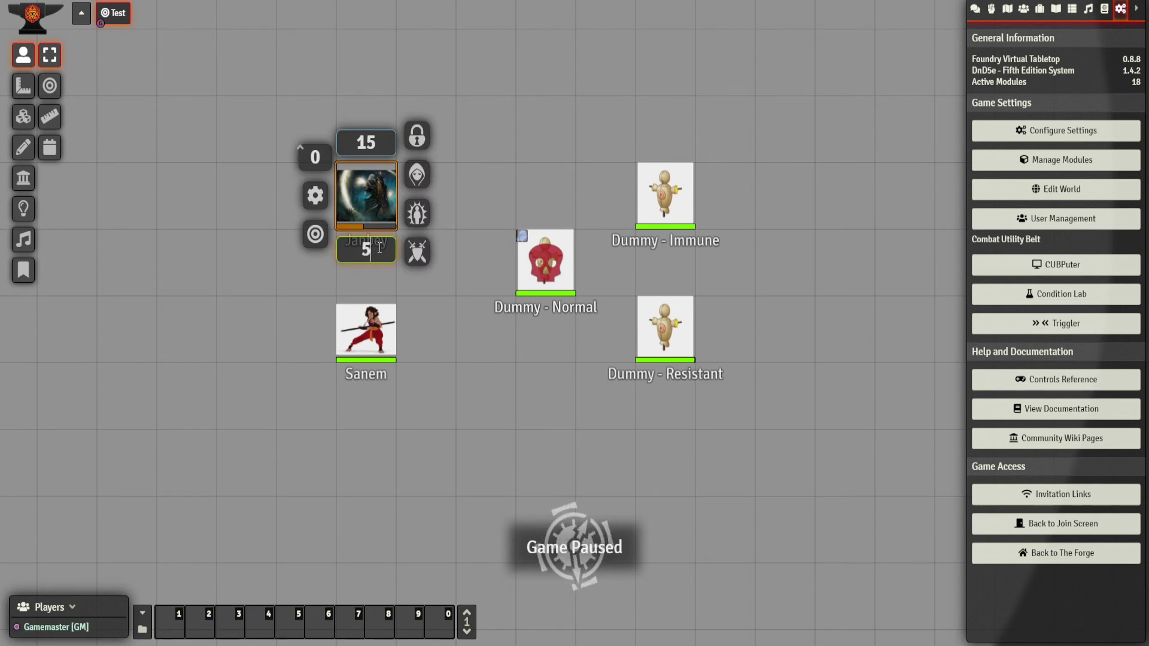
pyautogui.press('Return')
# Lower the Janbey token's hit points to 11 to test Bloodied's apply trigger, and check the chat log
pyautogui.rightClick(377, 198)
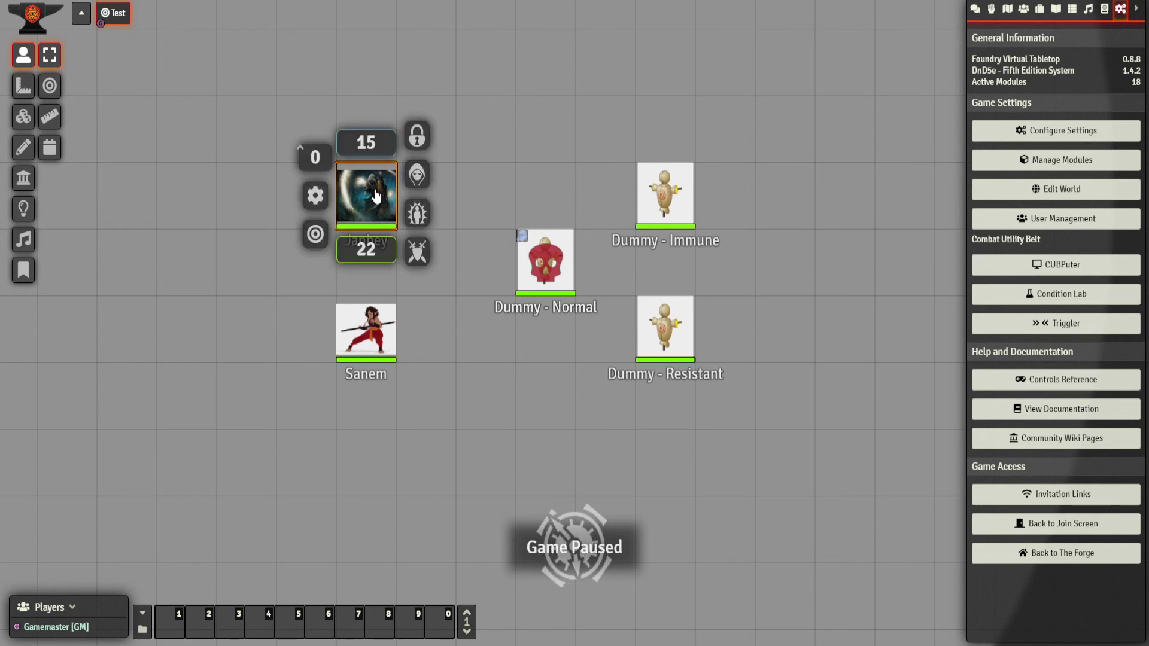
pyautogui.click(387, 247)
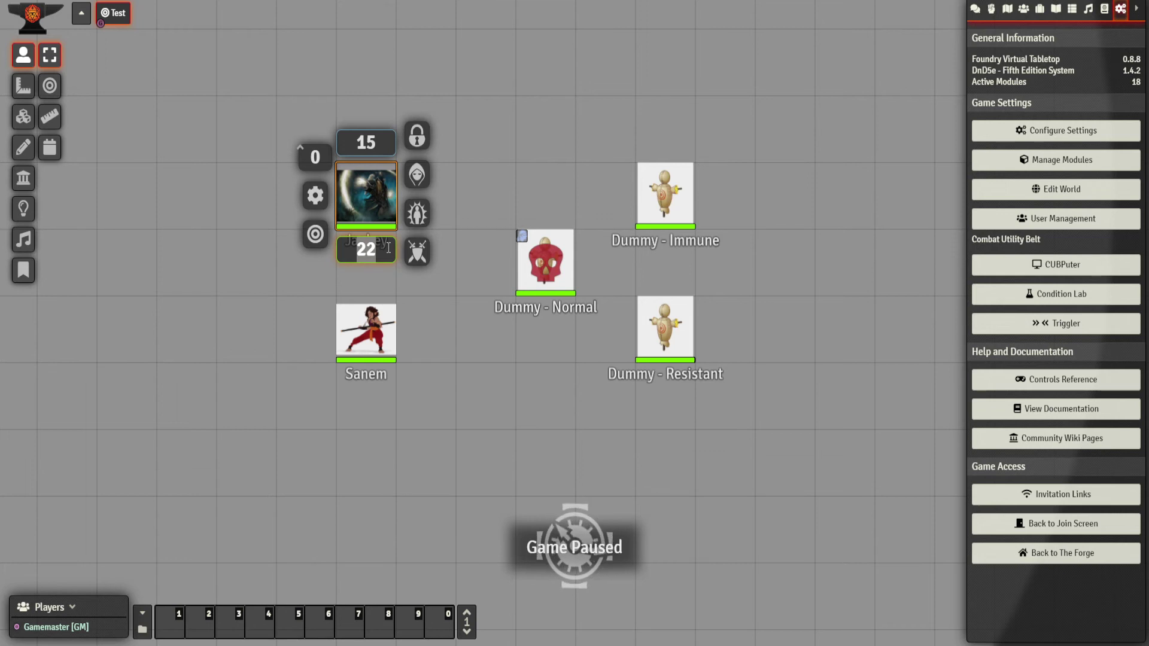
pyautogui.write('11')
pyautogui.press('Return')
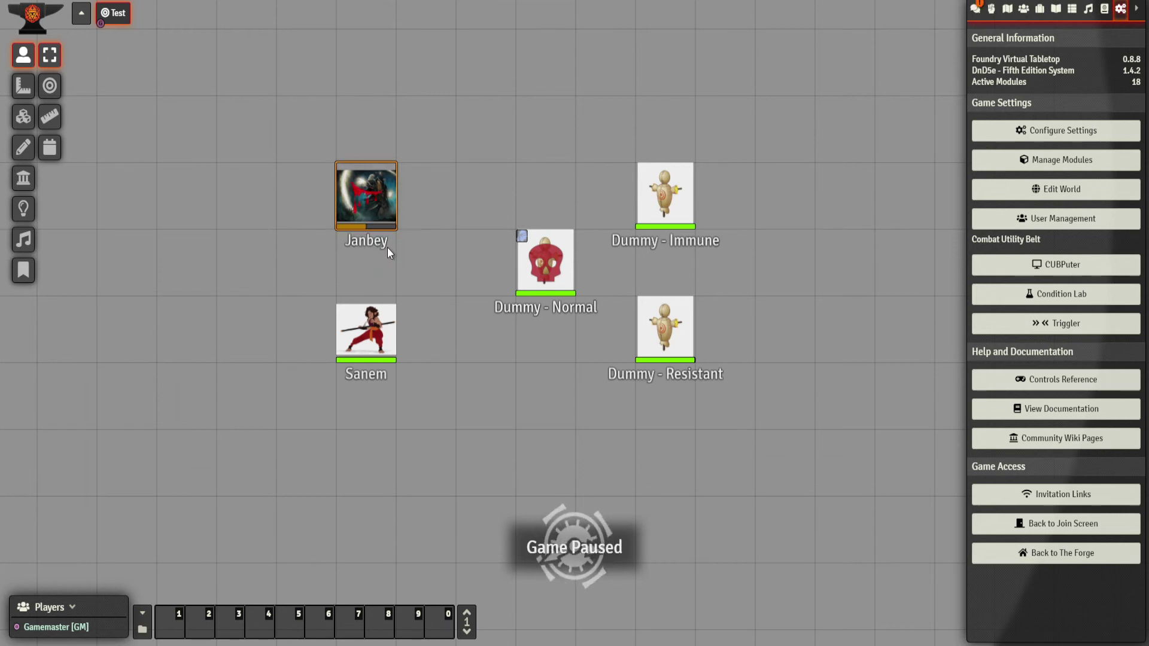
pyautogui.click(975, 9)
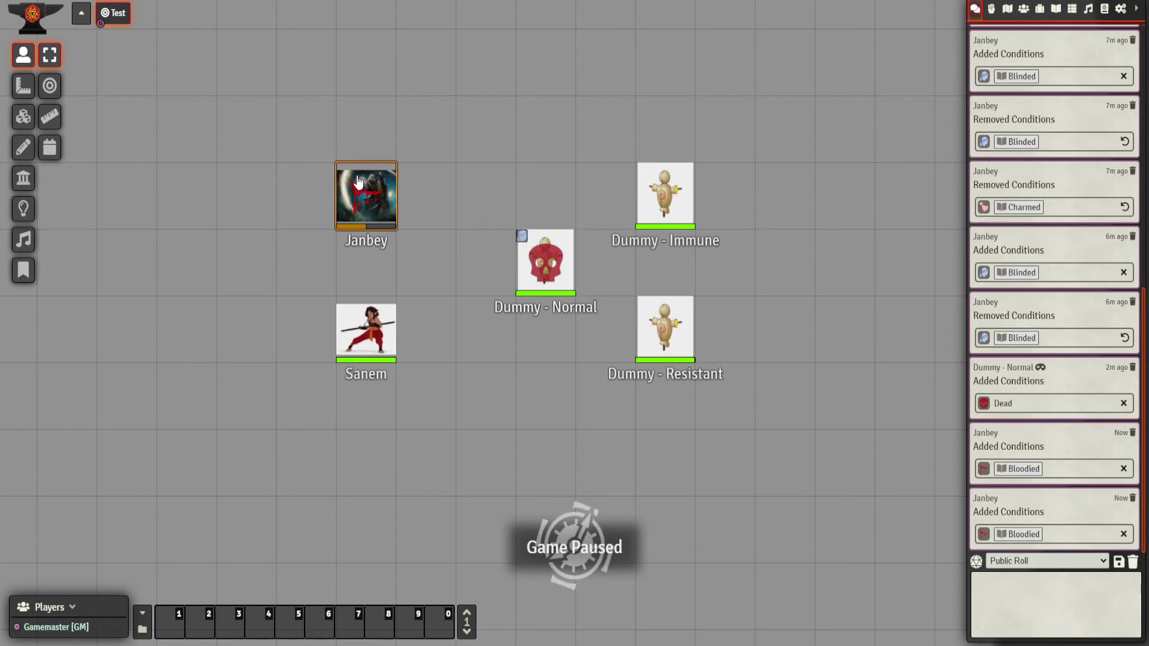
# Add 1 hit point to the Janbey token to test Bloodied's remove trigger
pyautogui.rightClick(381, 205)
pyautogui.click(387, 252)
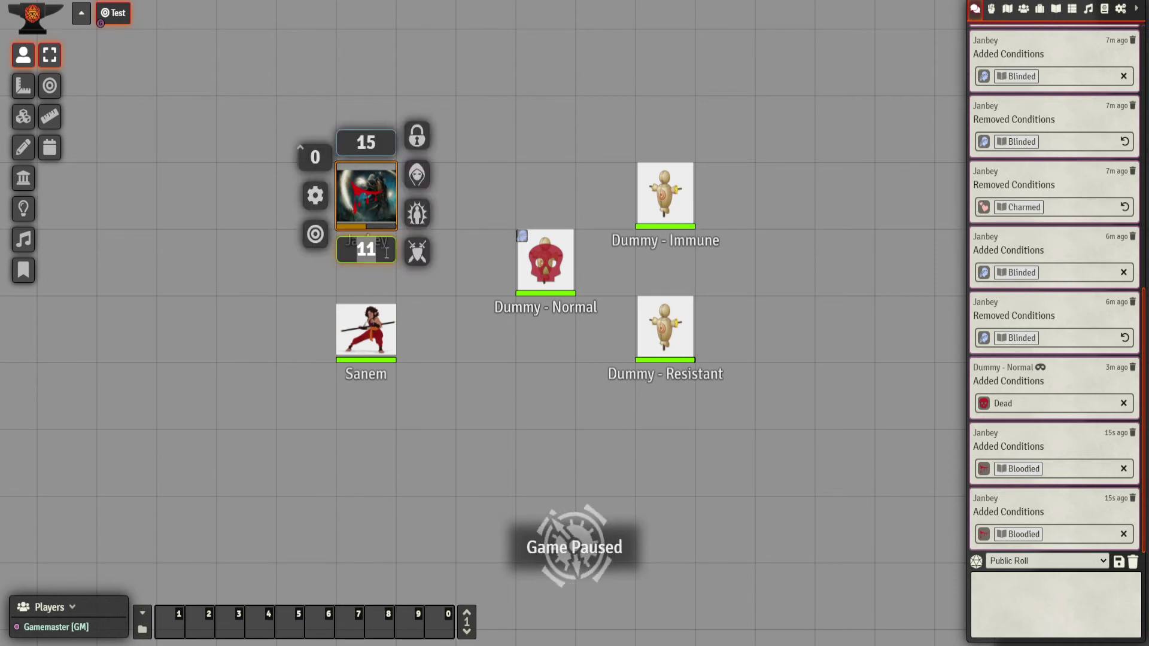
pyautogui.write('+1')
pyautogui.press('Return')
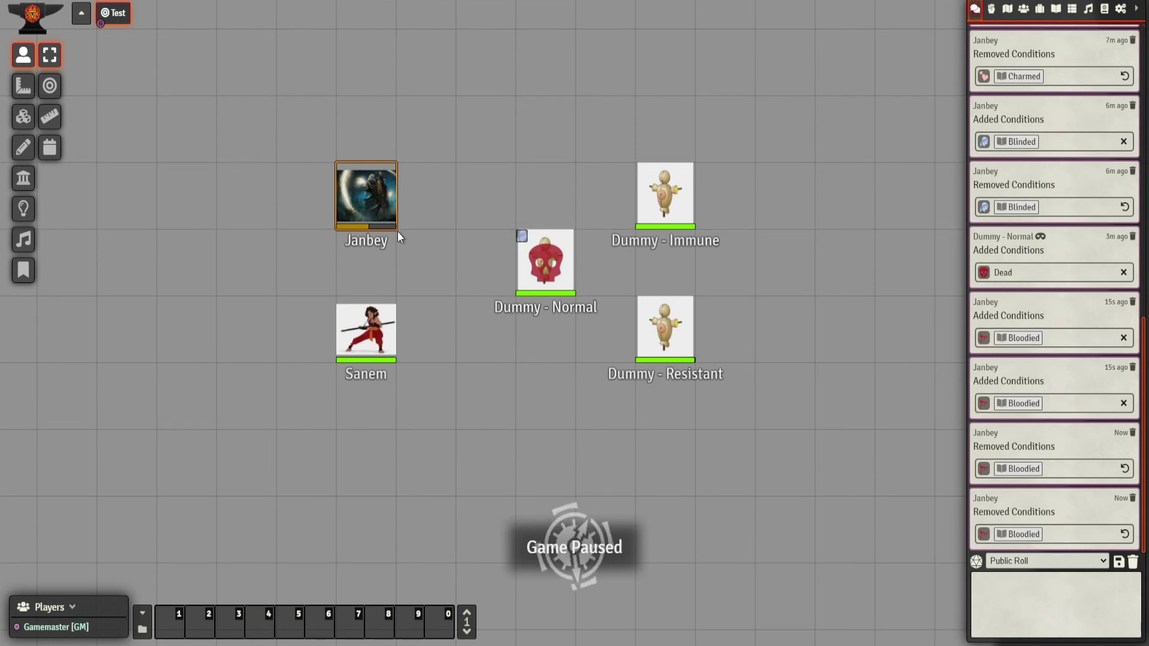
# Open the Condition Lab and examine the active effect changes configured for the Unconscious condition
pyautogui.click(1120, 10)
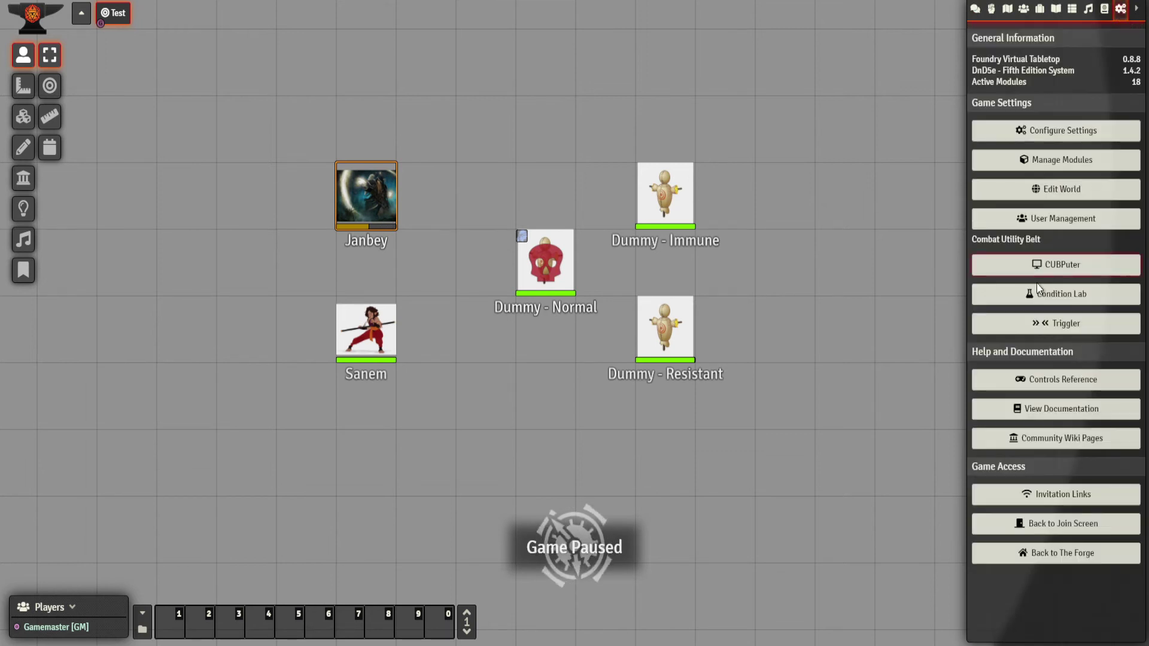
pyautogui.click(1038, 297)
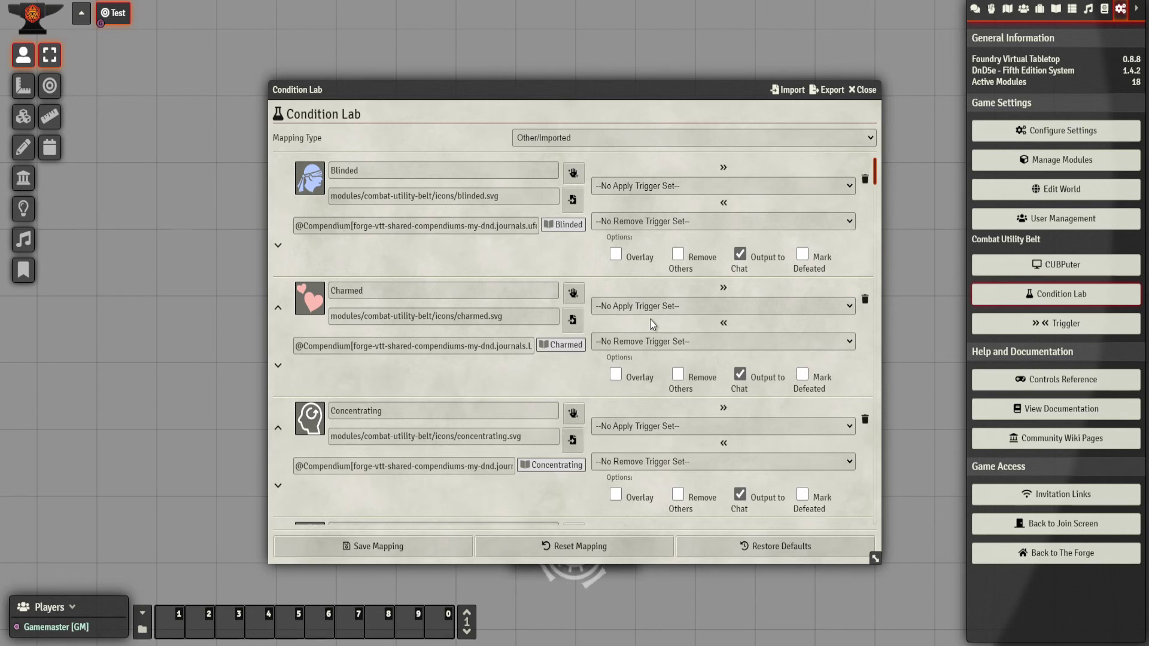
pyautogui.scroll(-9, 650, 318)
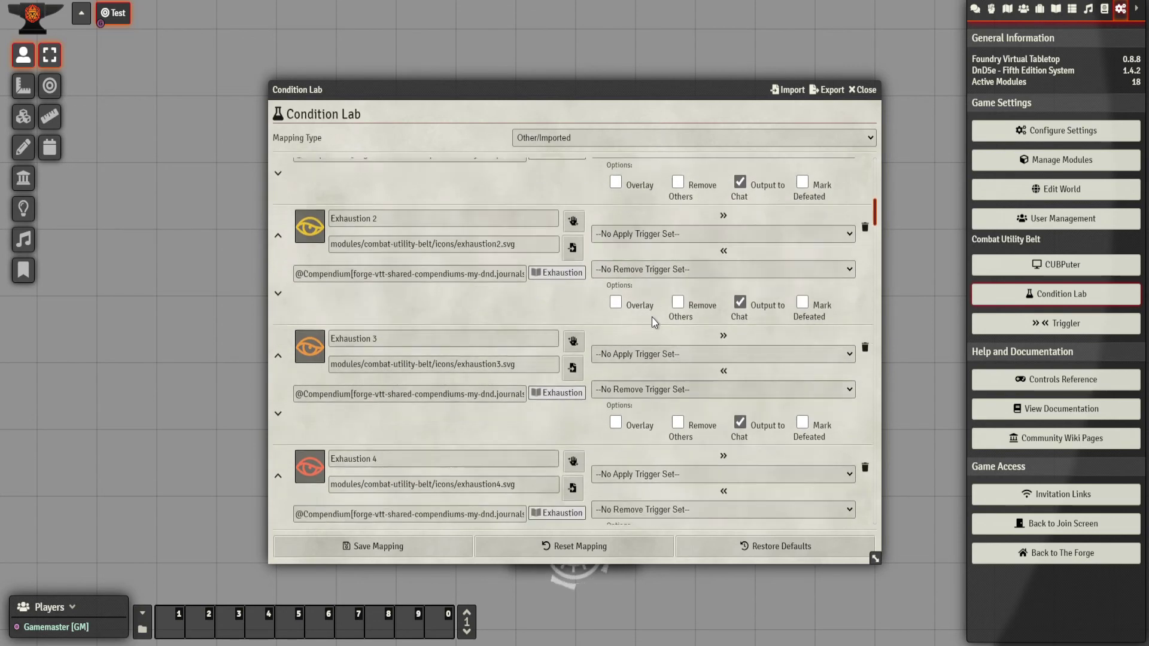
pyautogui.scroll(-12, 652, 318)
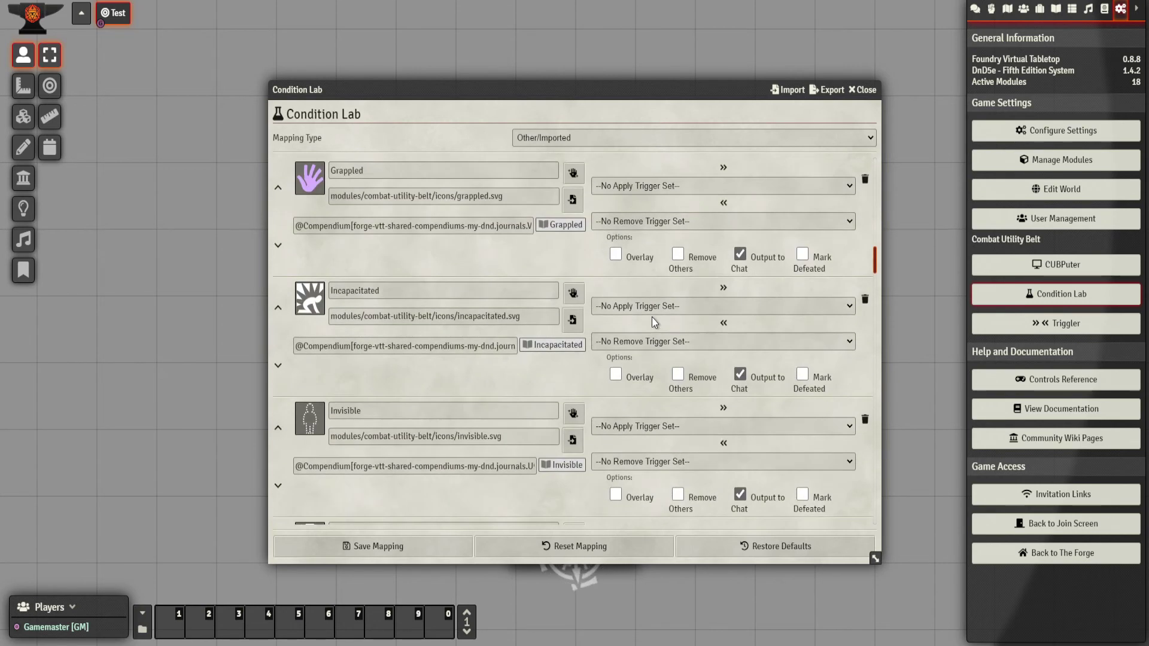
pyautogui.scroll(-4, 651, 317)
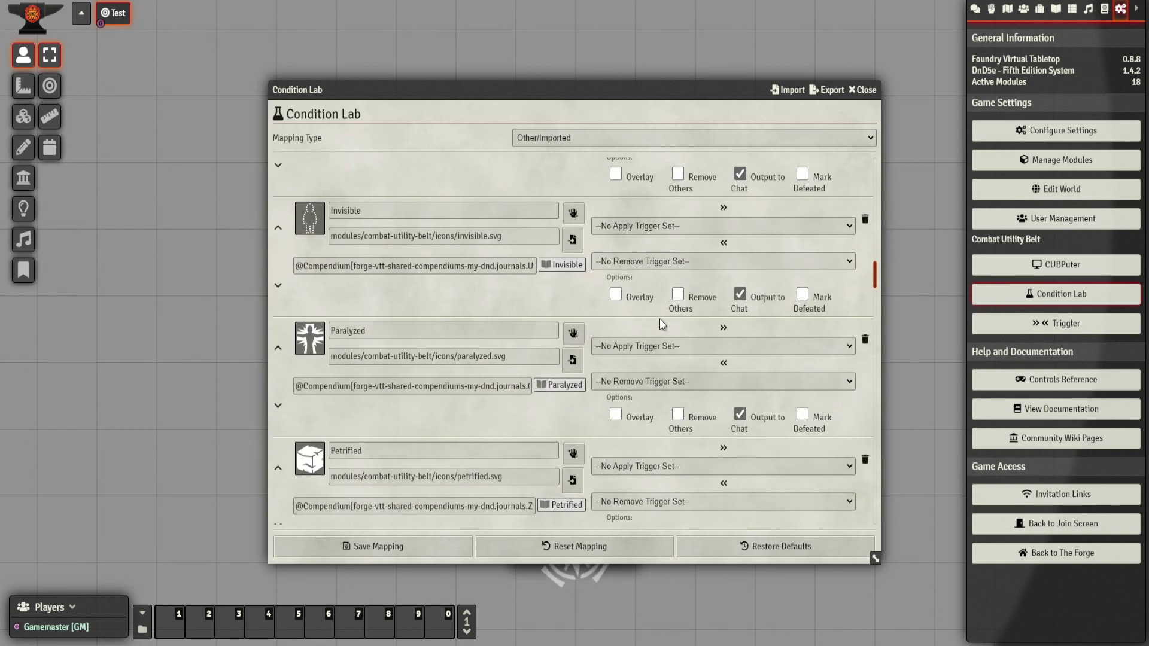
pyautogui.scroll(-3, 661, 324)
pyautogui.scroll(-7, 661, 319)
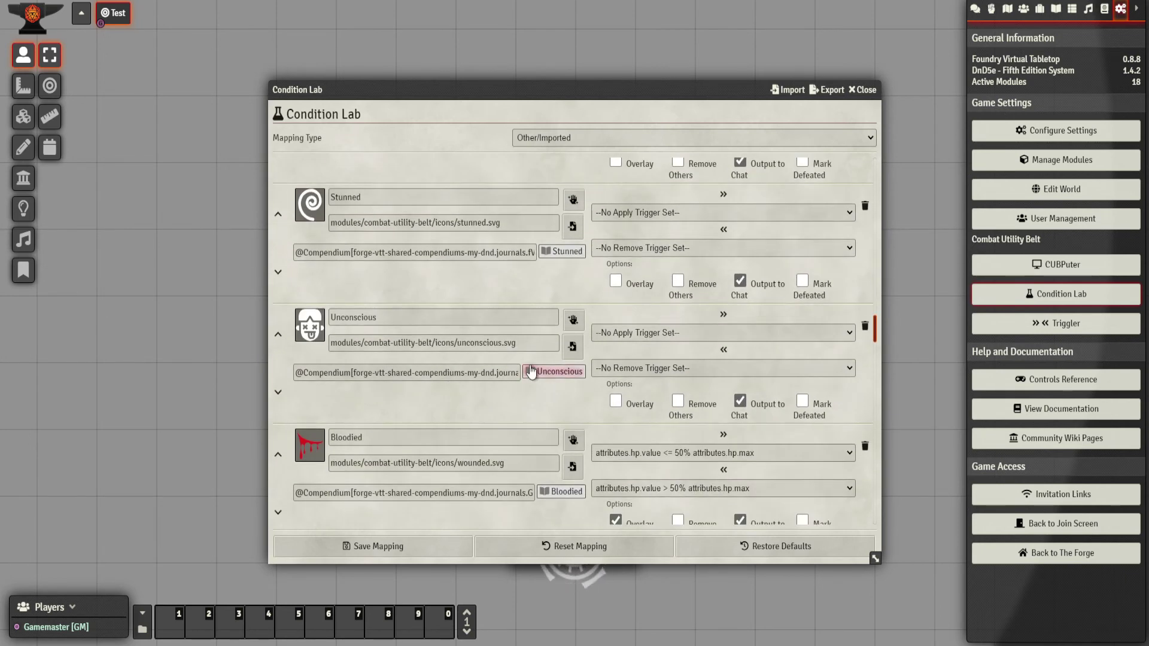
pyautogui.click(572, 327)
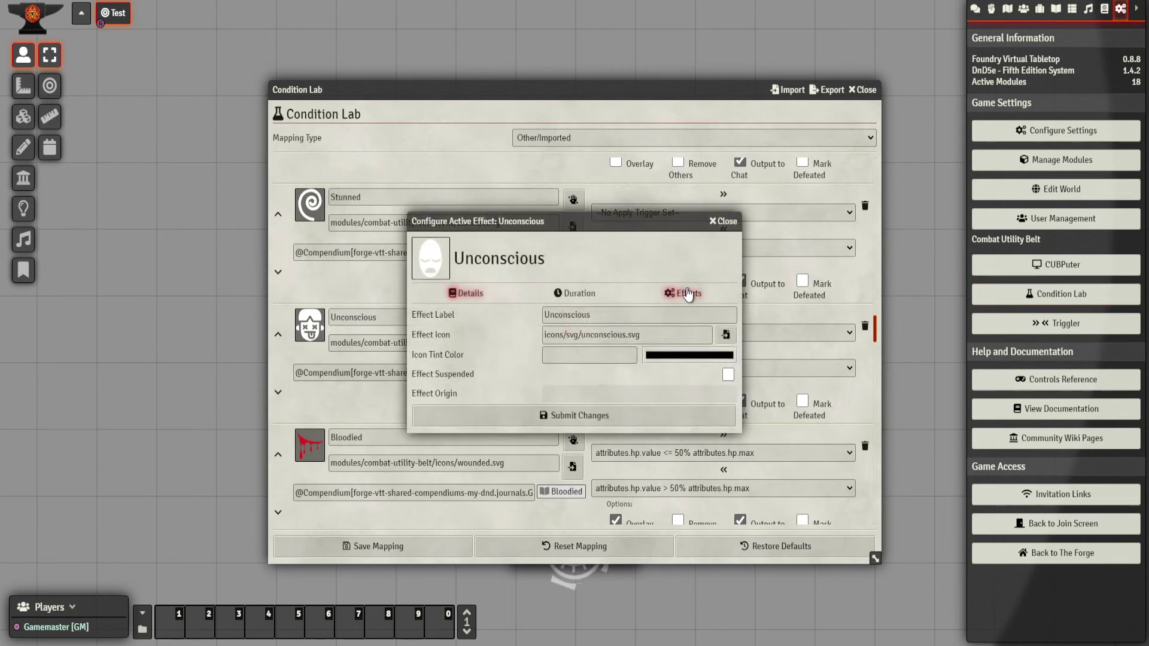
pyautogui.click(688, 293)
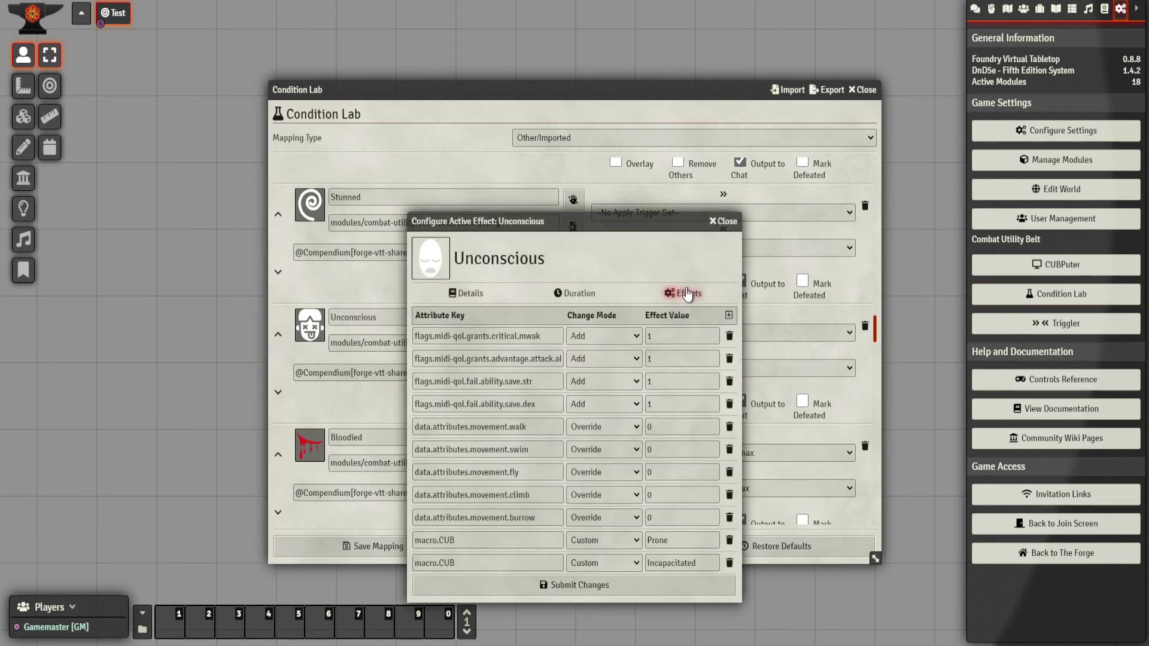
pyautogui.click(724, 222)
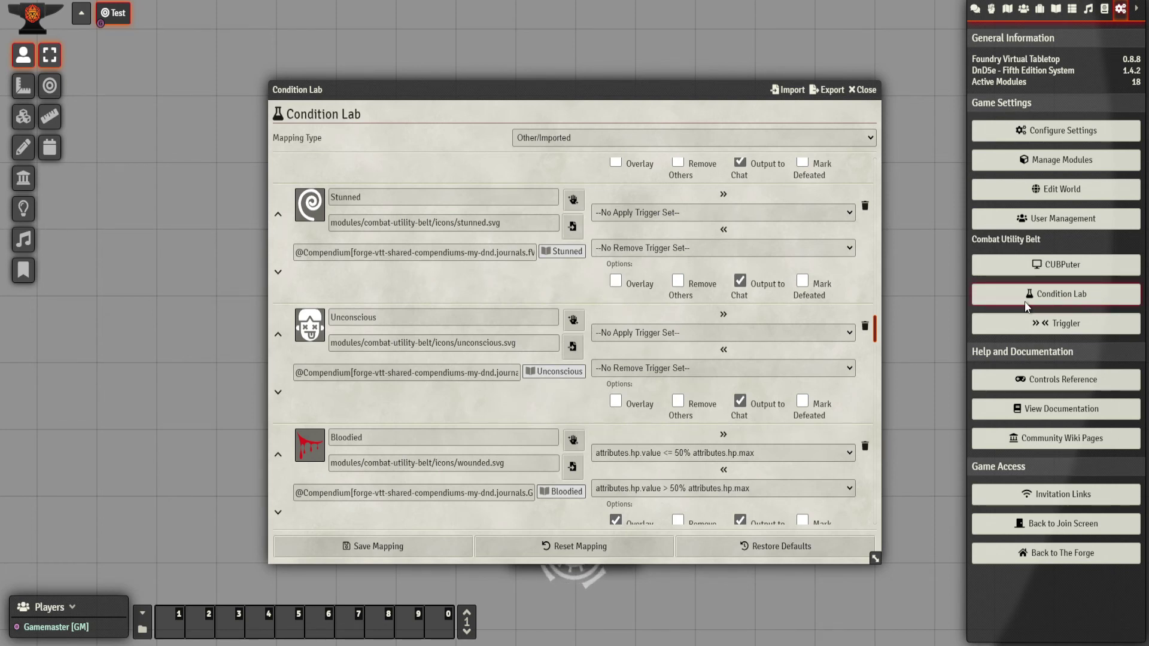
# Begin a new simple trigger in Triggler with category attributes, attribute hp and first property value
pyautogui.click(1036, 326)
pyautogui.click(389, 195)
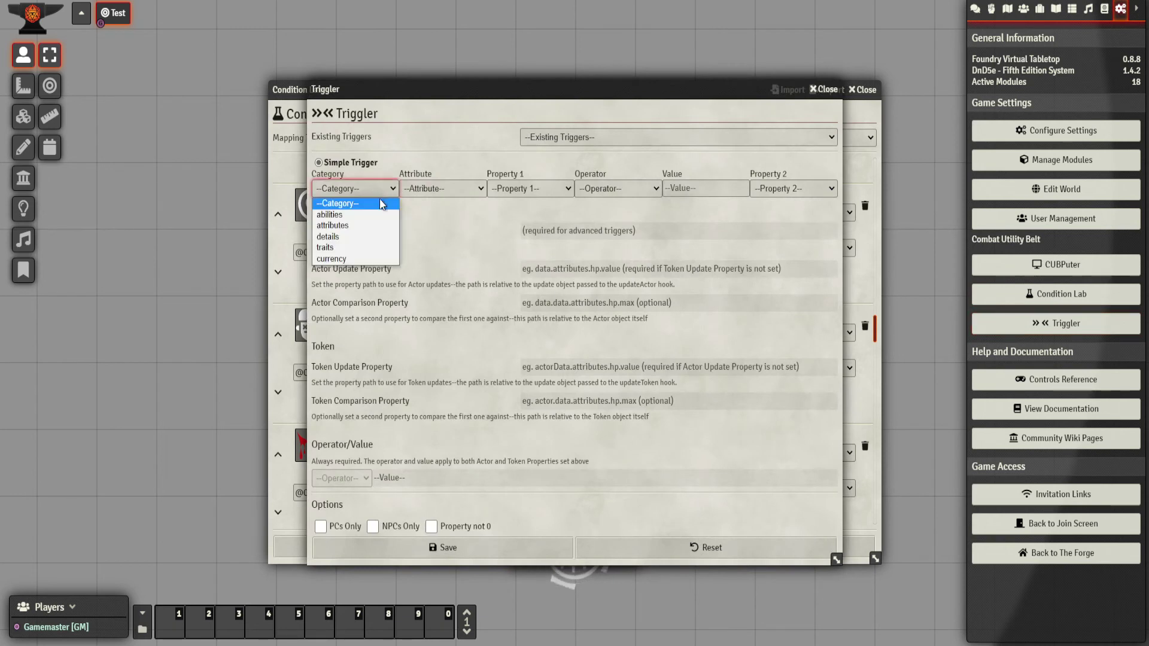
pyautogui.click(341, 225)
pyautogui.click(424, 192)
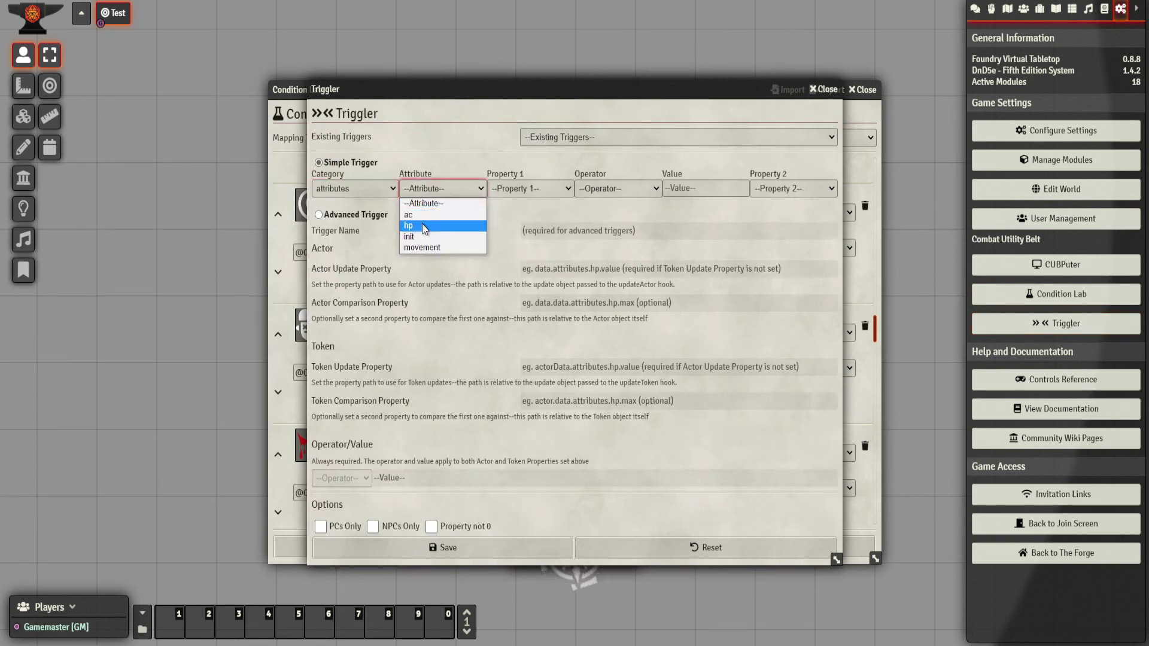
pyautogui.click(422, 225)
pyautogui.click(509, 192)
pyautogui.click(515, 226)
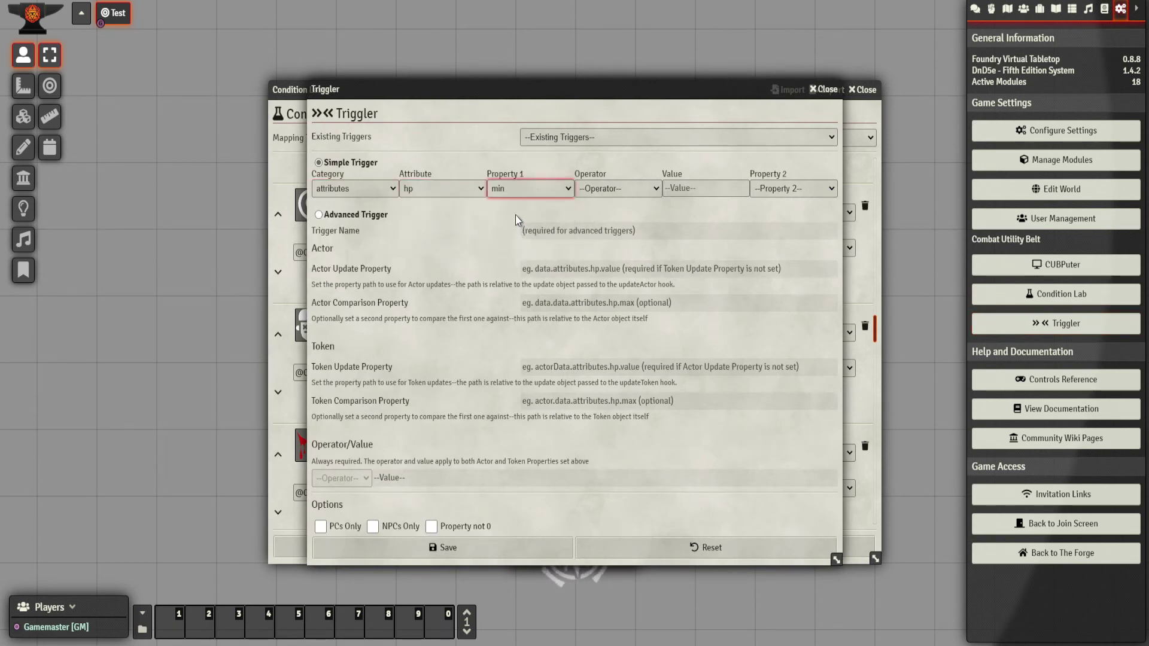
pyautogui.click(515, 188)
pyautogui.click(512, 213)
# Give the trigger operator <= and value 0, restrict it to PCs Only, and save it
pyautogui.click(592, 189)
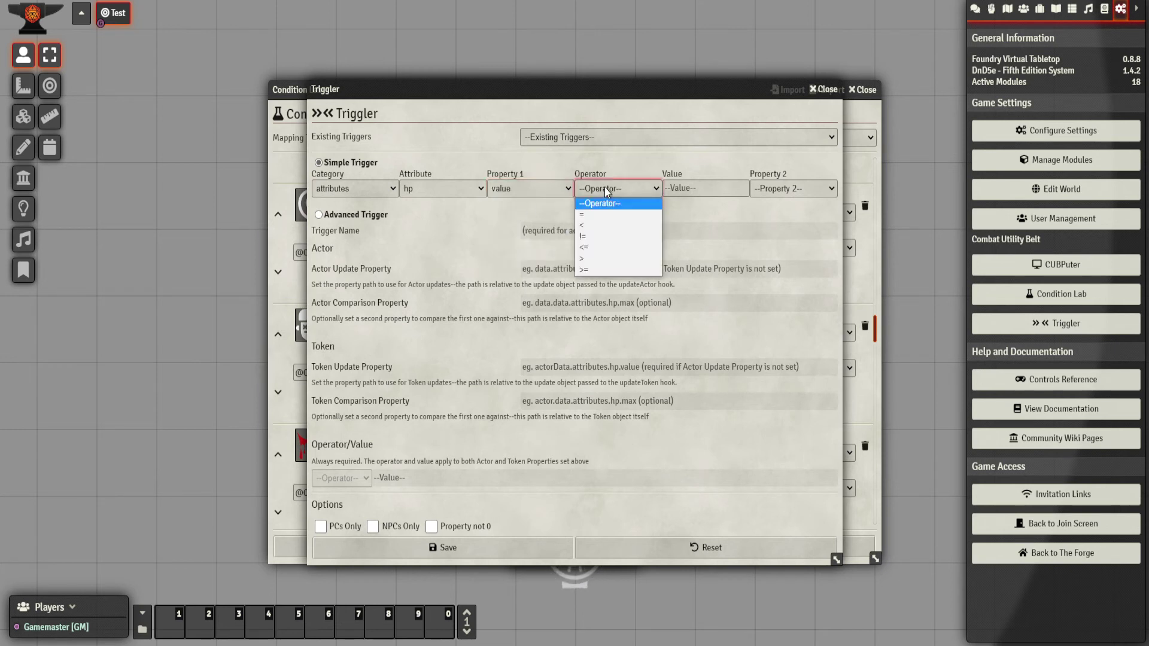
pyautogui.click(598, 248)
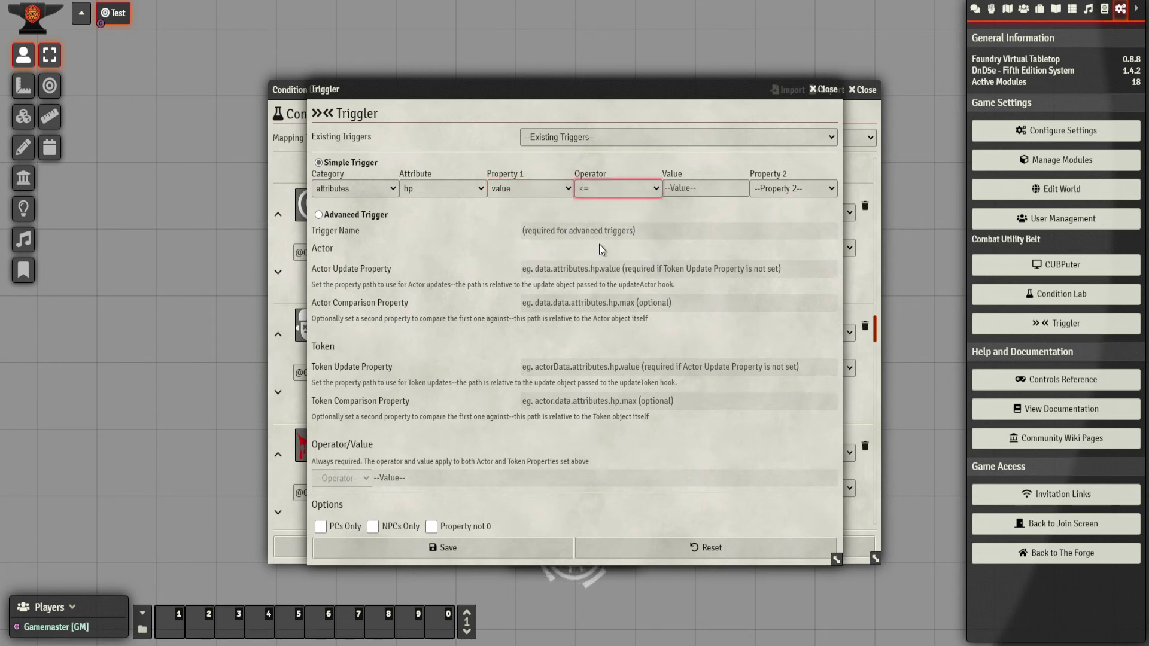
pyautogui.click(680, 188)
pyautogui.write('0')
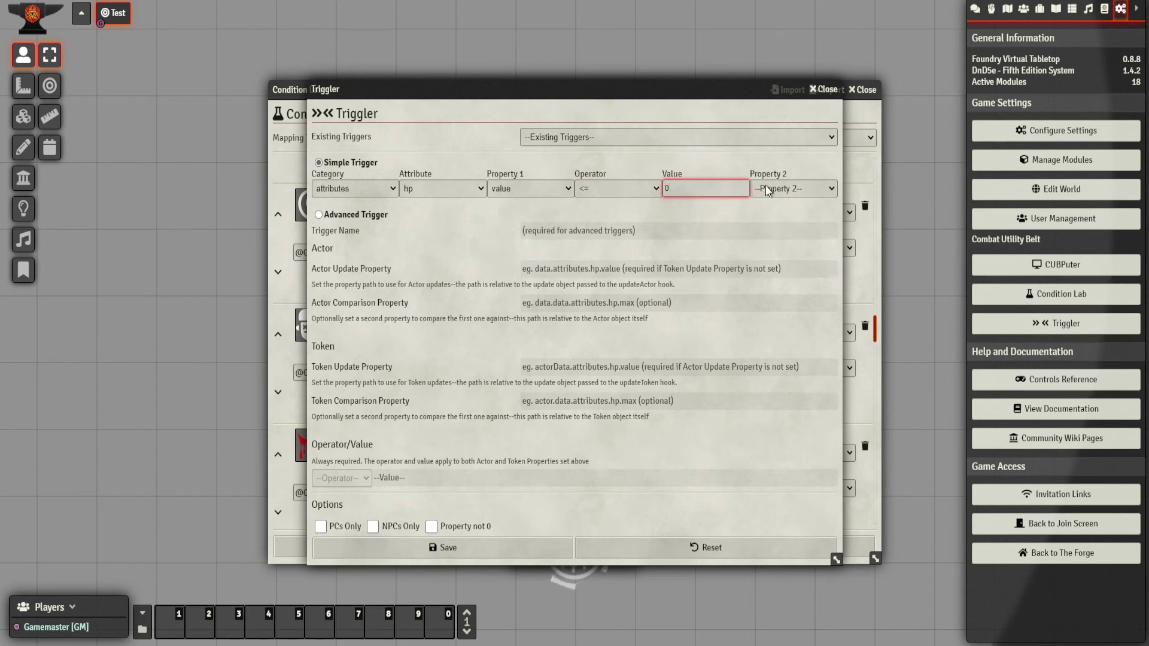
pyautogui.click(342, 520)
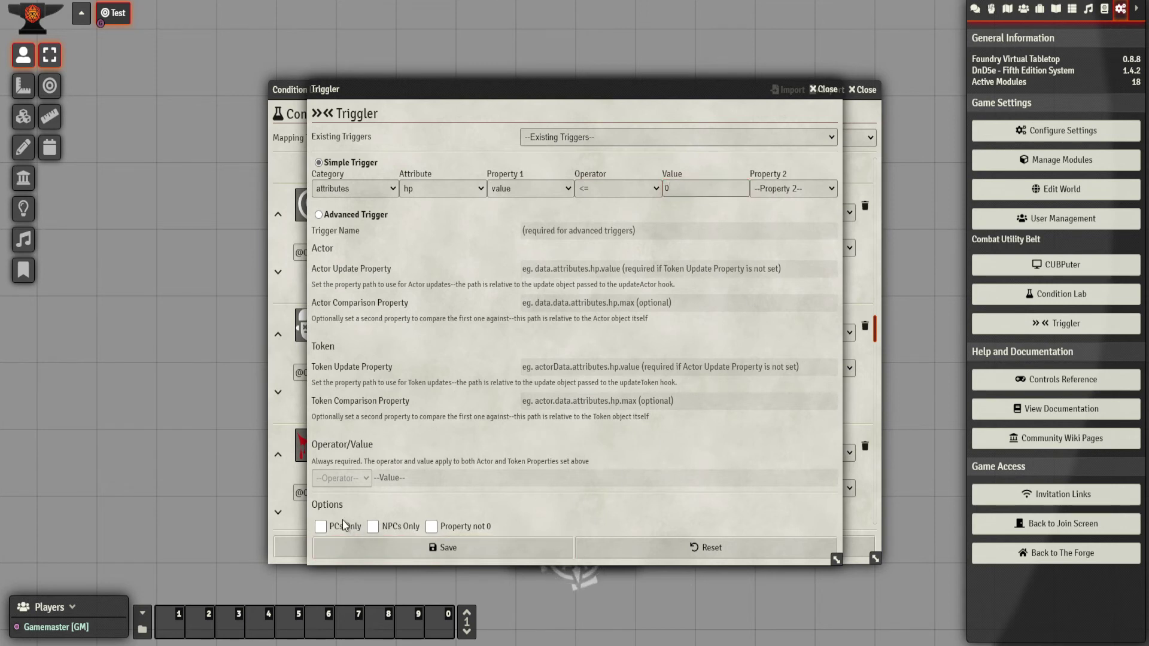
pyautogui.click(378, 538)
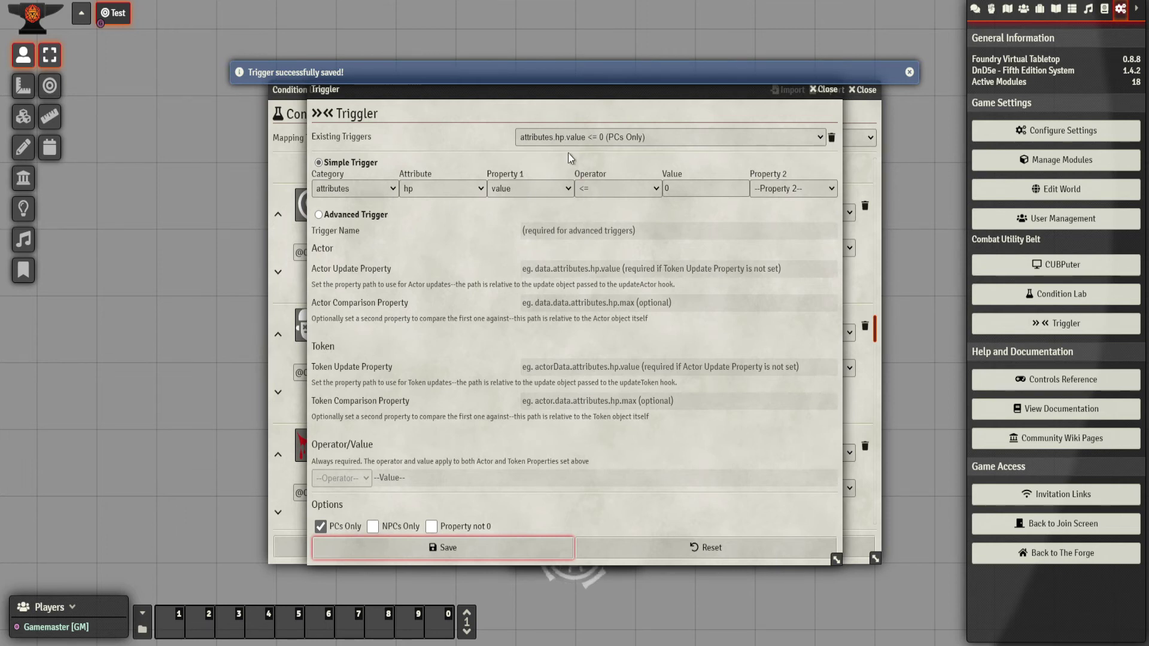
# Save another PCs Only hit point trigger with operator >= and value 1, check the existing triggers, and close Triggler
pyautogui.click(590, 143)
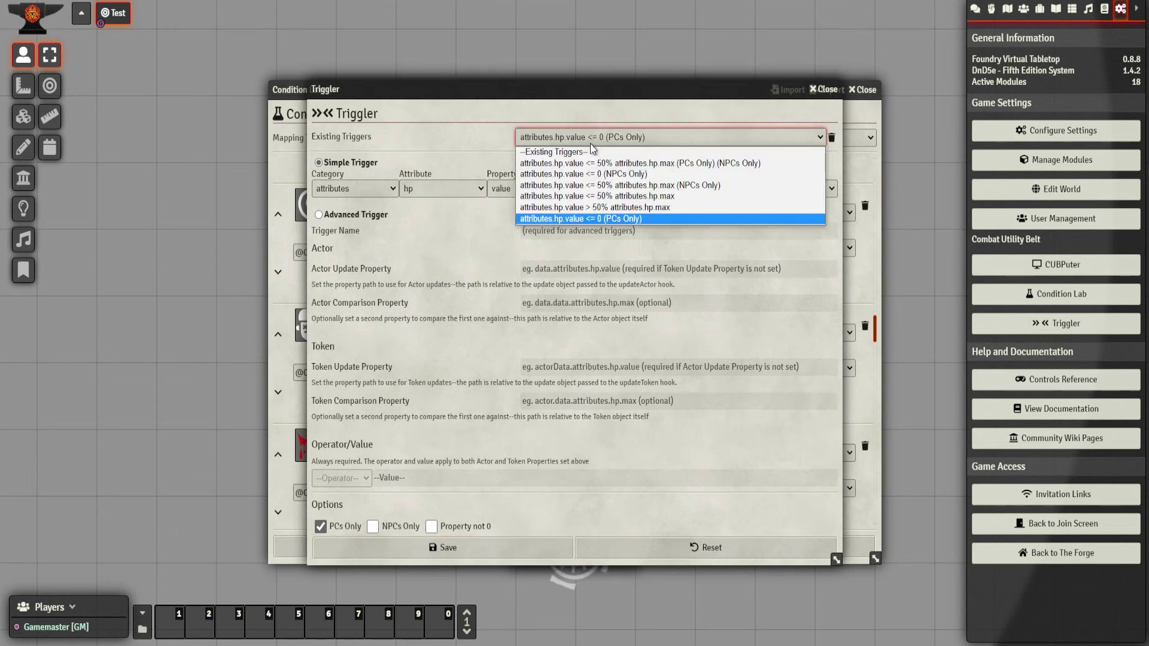
pyautogui.click(589, 144)
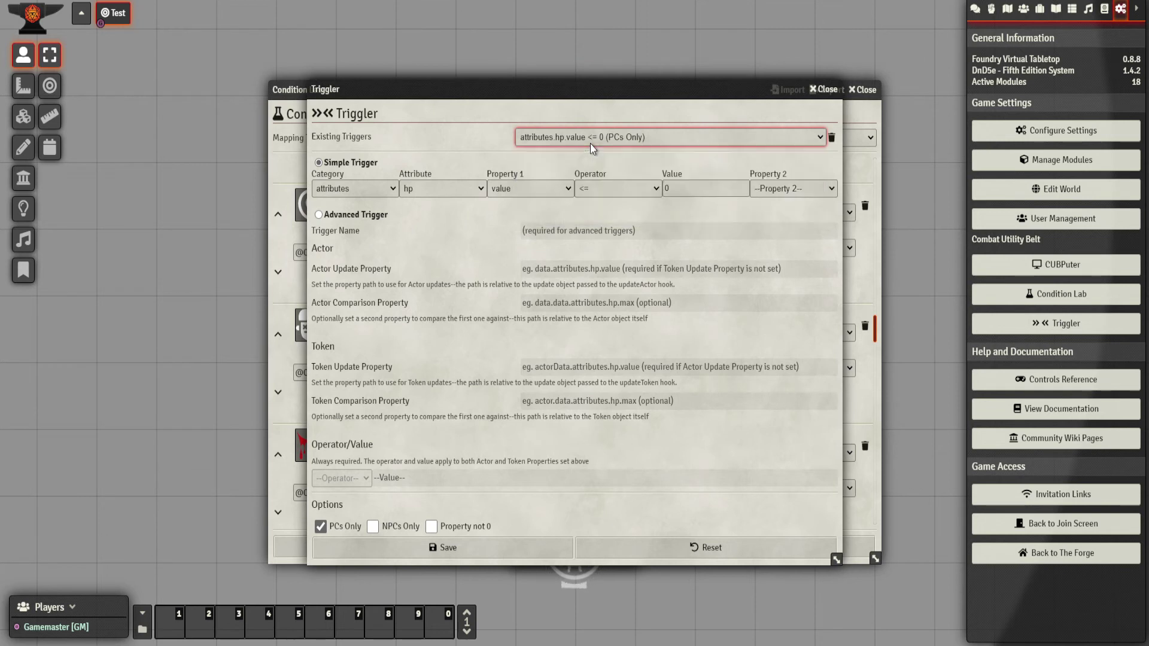
pyautogui.click(597, 192)
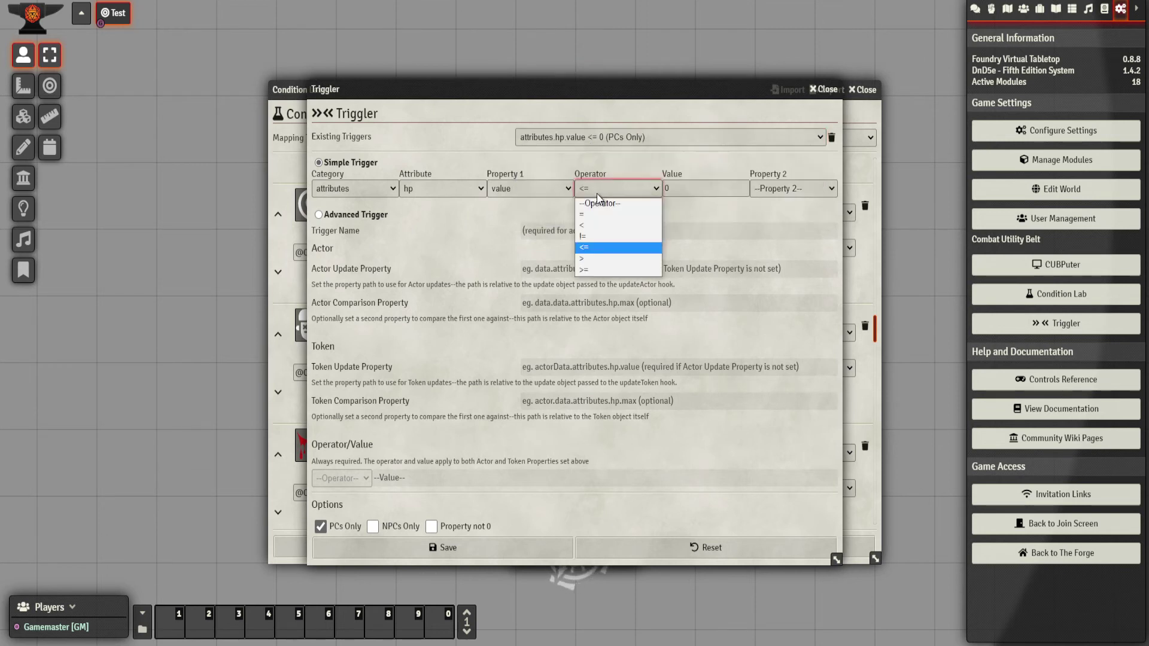
pyautogui.click(594, 259)
pyautogui.click(680, 191)
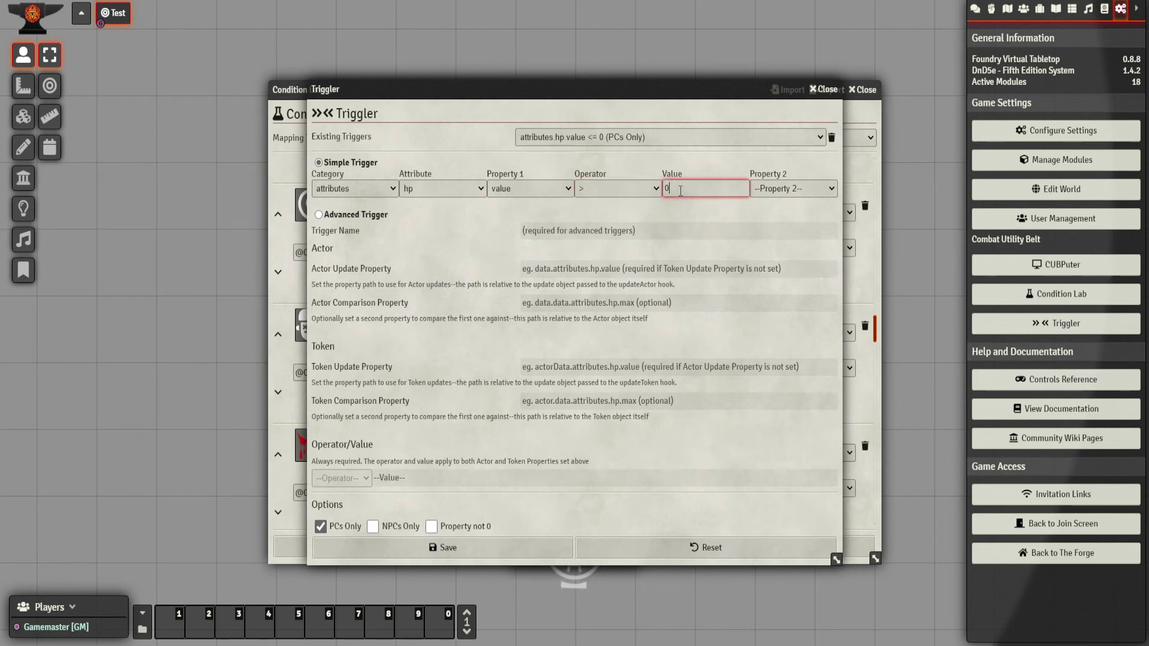
pyautogui.click(616, 188)
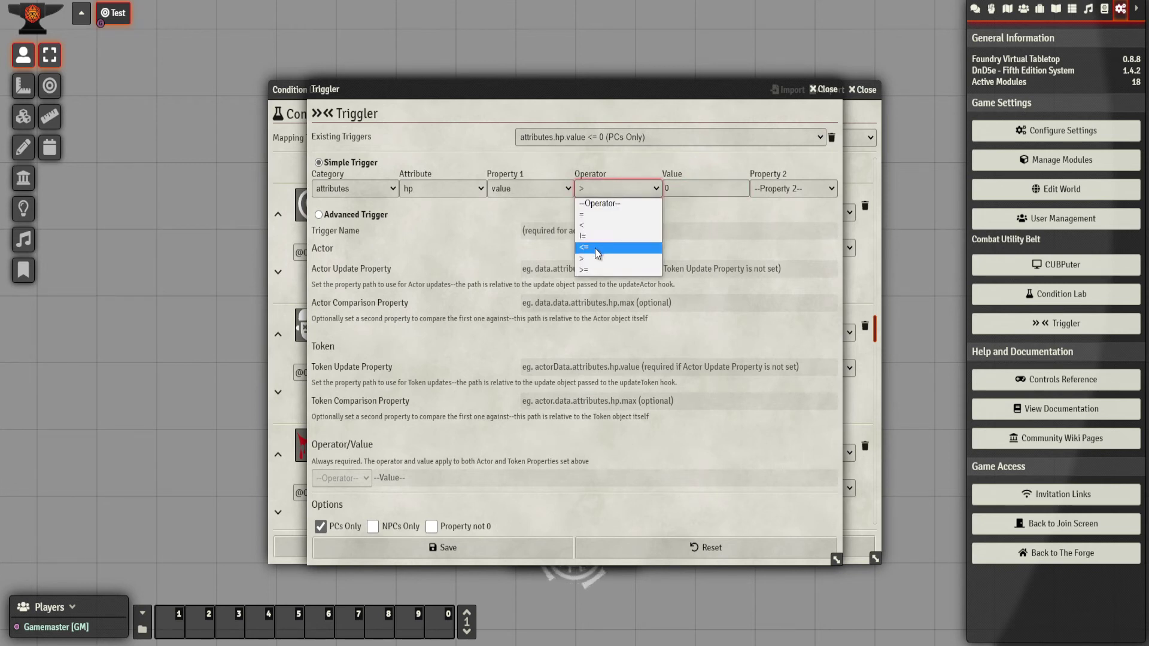
pyautogui.click(591, 270)
pyautogui.press('Tab')
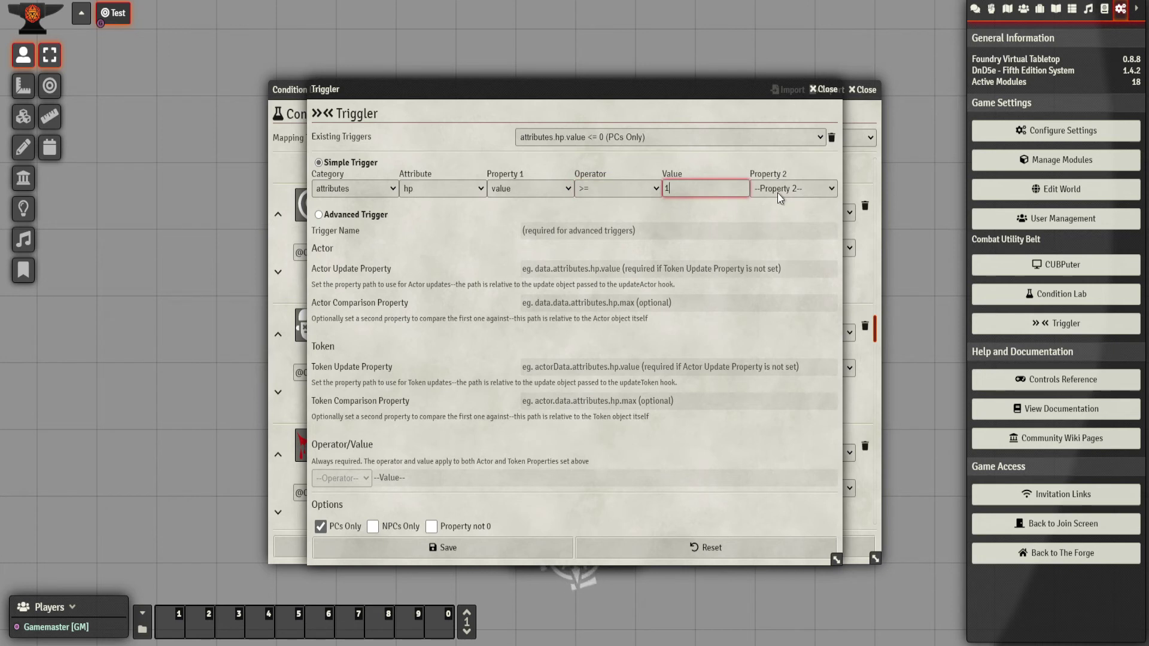
pyautogui.click(496, 547)
pyautogui.click(723, 137)
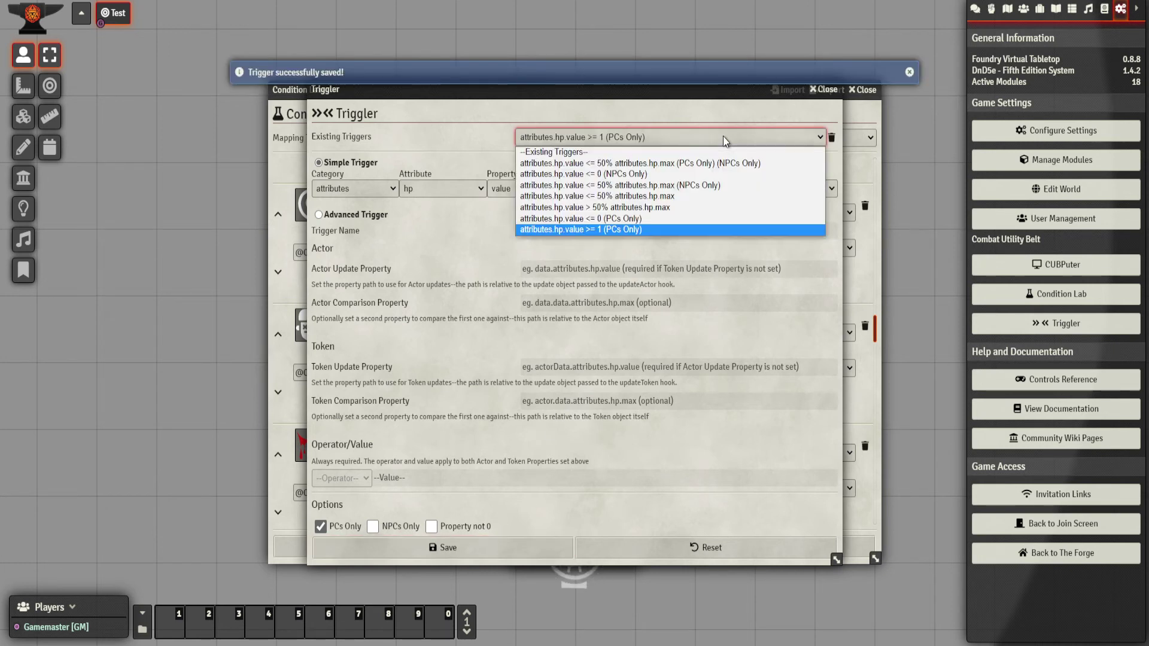
pyautogui.click(755, 130)
pyautogui.click(836, 89)
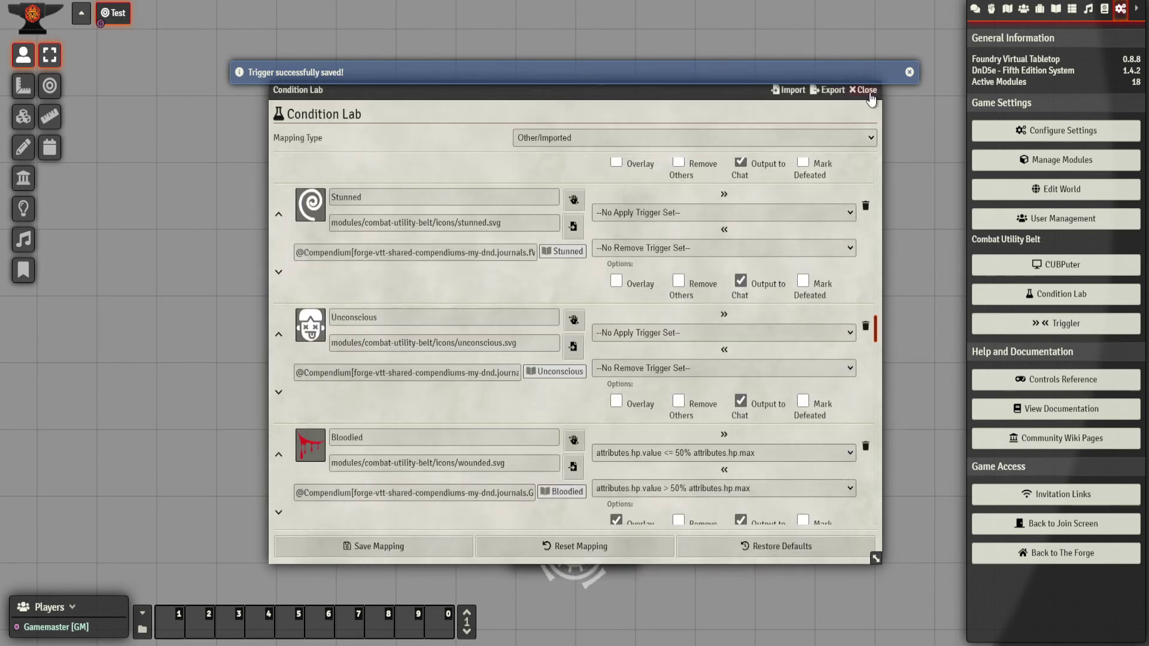
# In the Condition Lab, set Unconscious to apply at attributes.hp.value <= 0 (PCs Only) and be removed at >= 1 (PCs Only), and save the mapping
pyautogui.click(862, 89)
pyautogui.click(1085, 295)
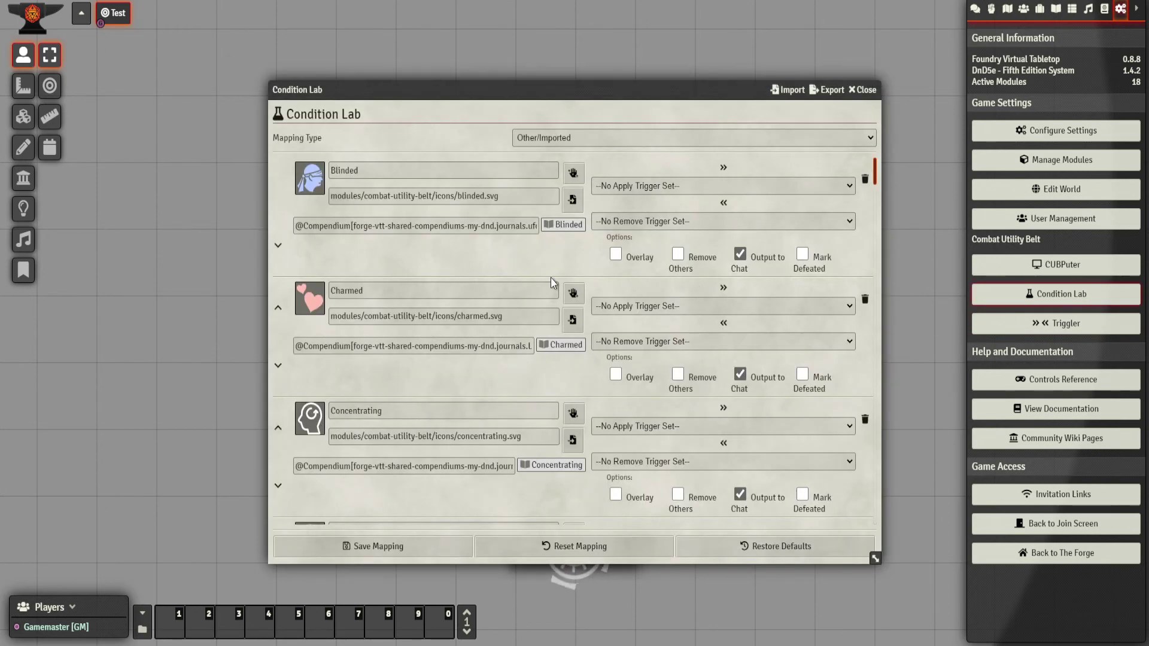
pyautogui.scroll(-20, 556, 296)
pyautogui.scroll(-14, 556, 301)
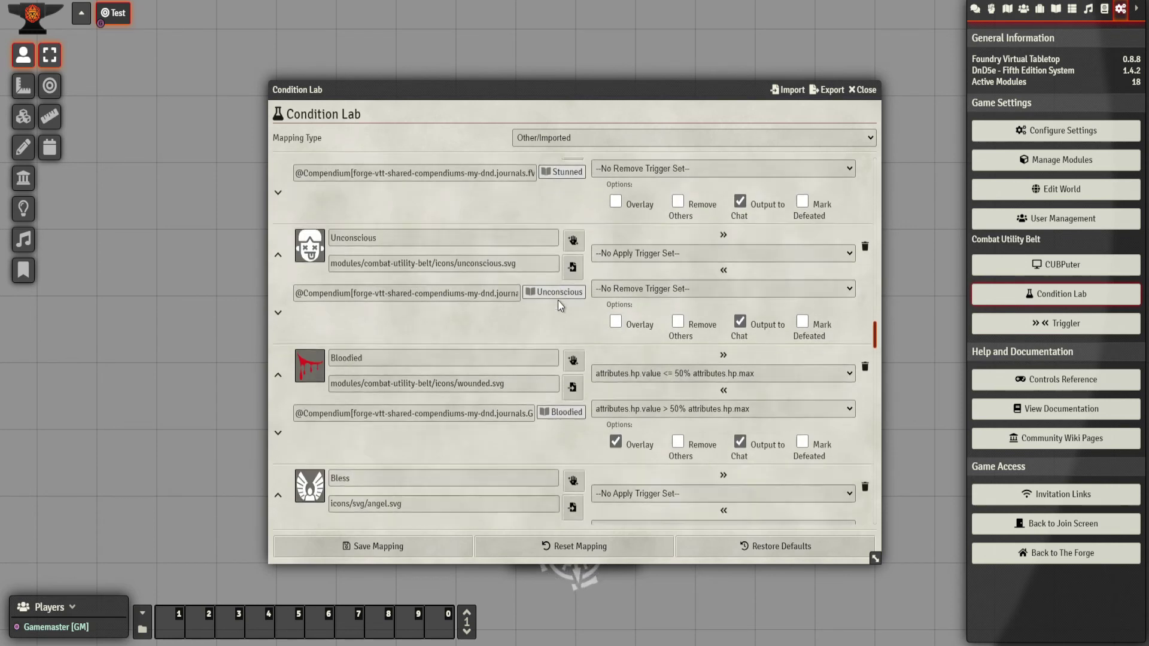
pyautogui.scroll(7, 559, 300)
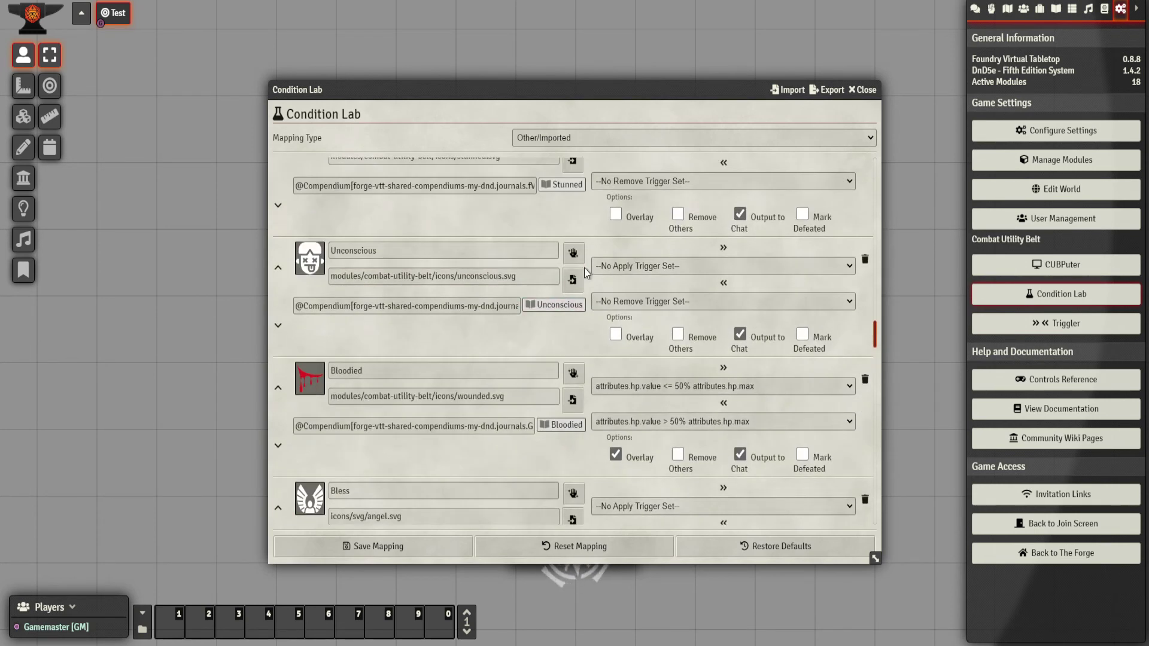
pyautogui.click(639, 267)
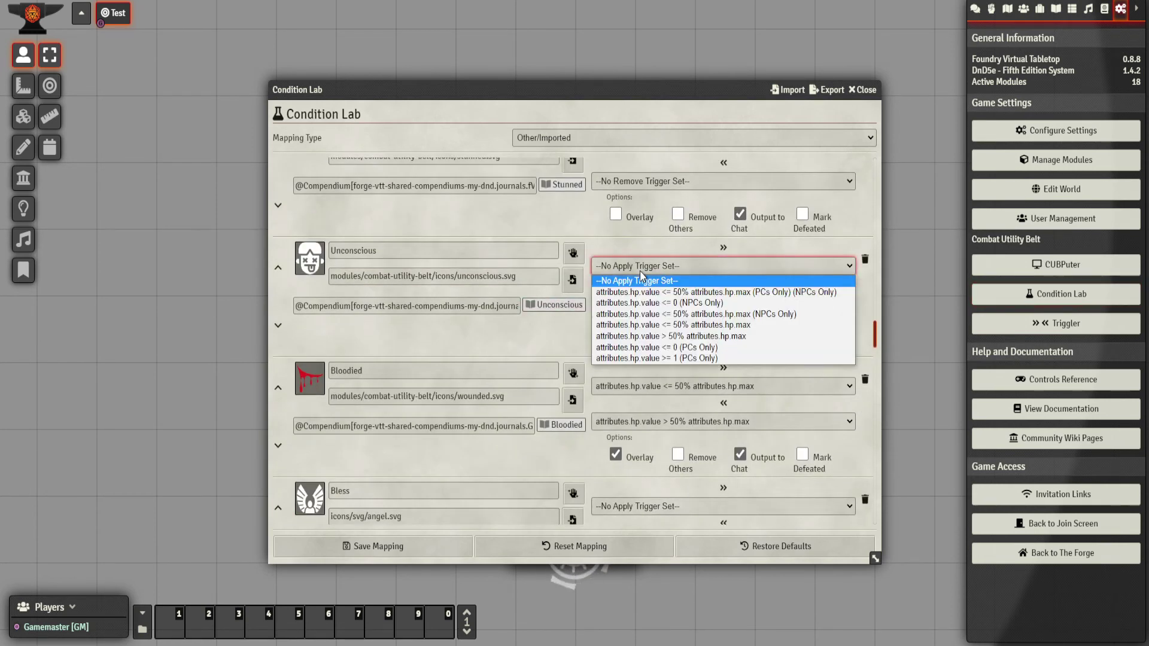
pyautogui.click(719, 347)
pyautogui.click(686, 301)
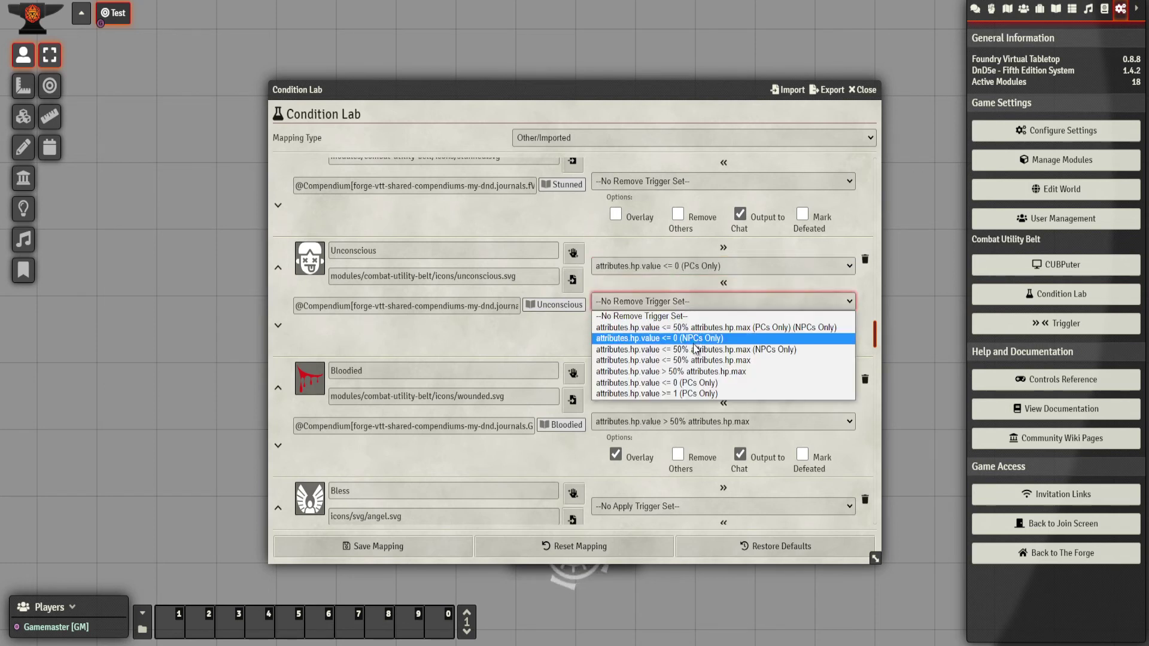
pyautogui.click(704, 394)
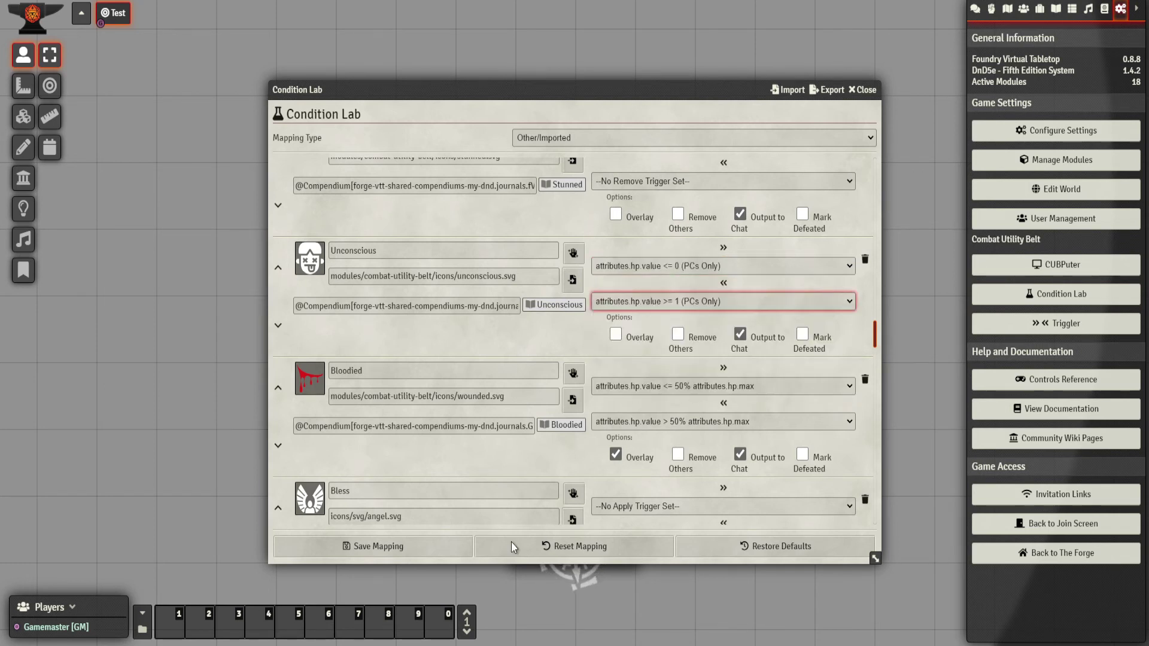
pyautogui.click(439, 550)
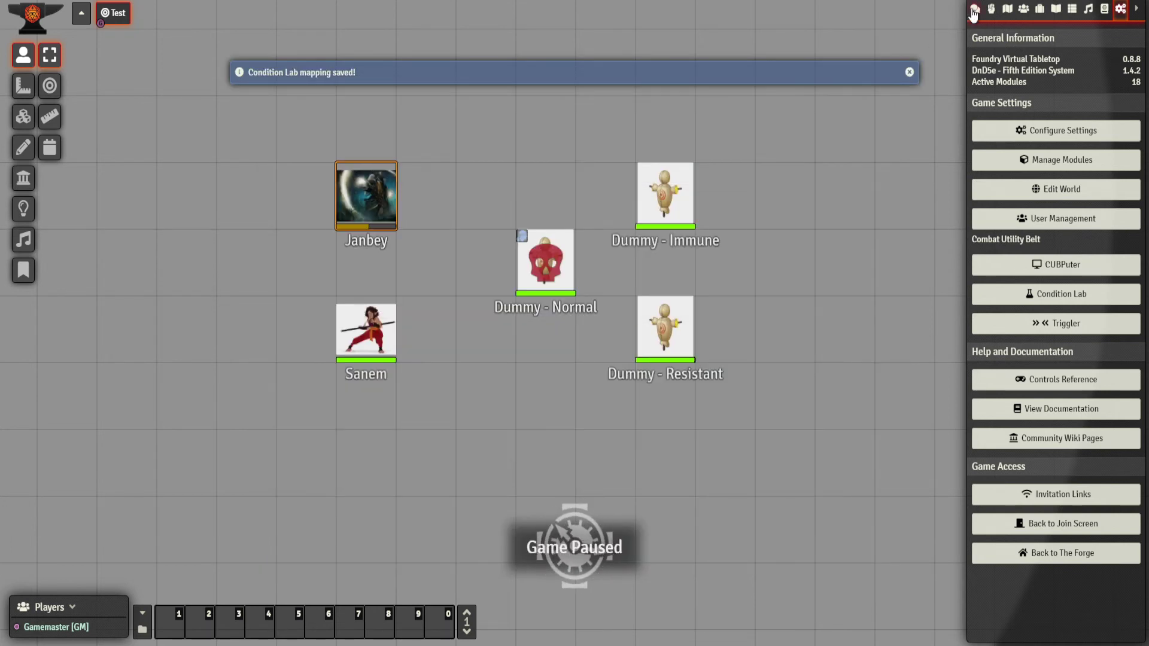
# Show the chat log and set the Janbey token's hit points to 0 to test the Unconscious trigger
pyautogui.click(974, 9)
pyautogui.rightClick(378, 207)
pyautogui.click(365, 248)
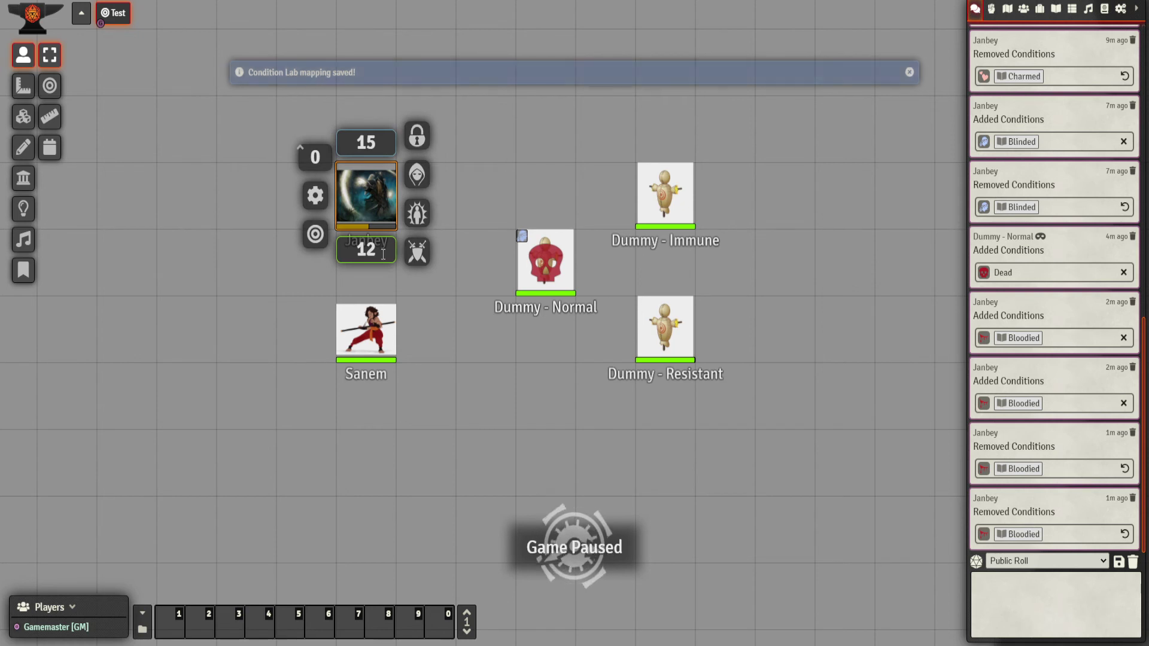
pyautogui.write('0')
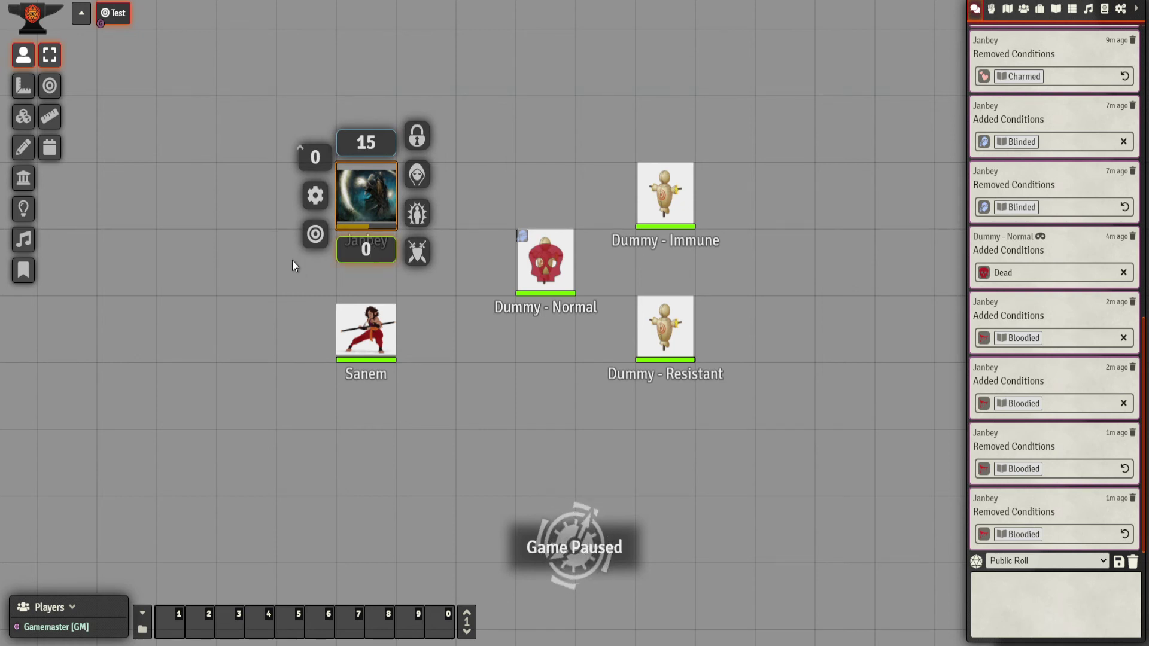
pyautogui.press('Return')
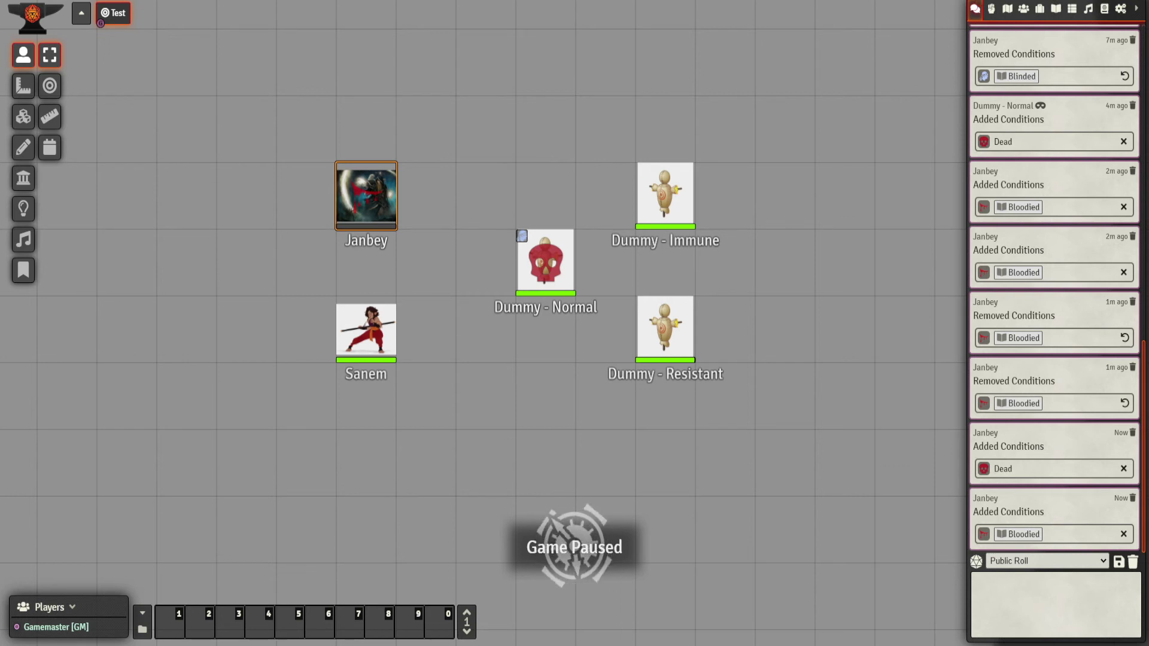
# Clear both the apply and remove triggers of the Bloodied condition in the Condition Lab, save the mapping and close it
pyautogui.click(1116, 12)
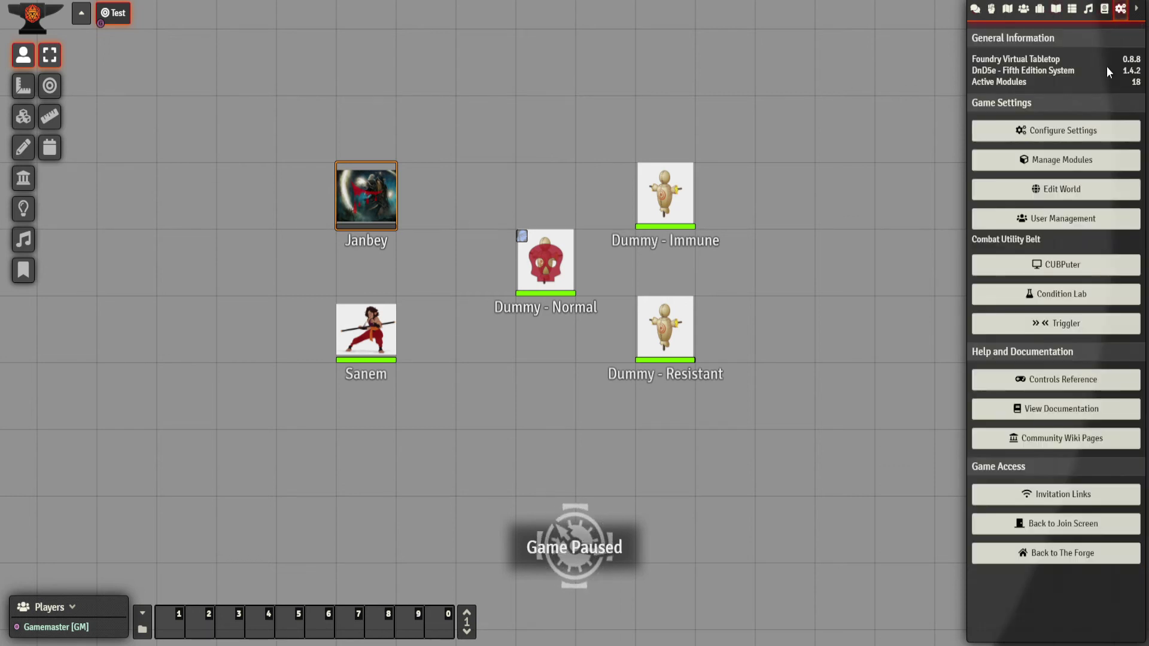
pyautogui.click(1072, 292)
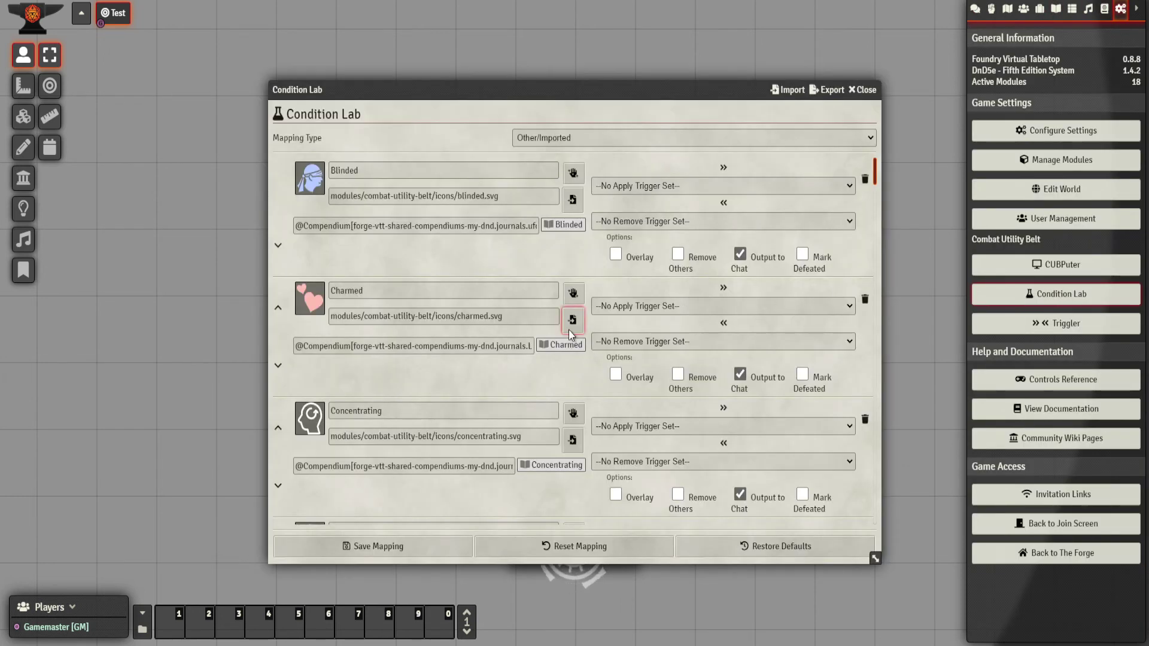
pyautogui.scroll(-15, 568, 329)
pyautogui.scroll(-8, 541, 362)
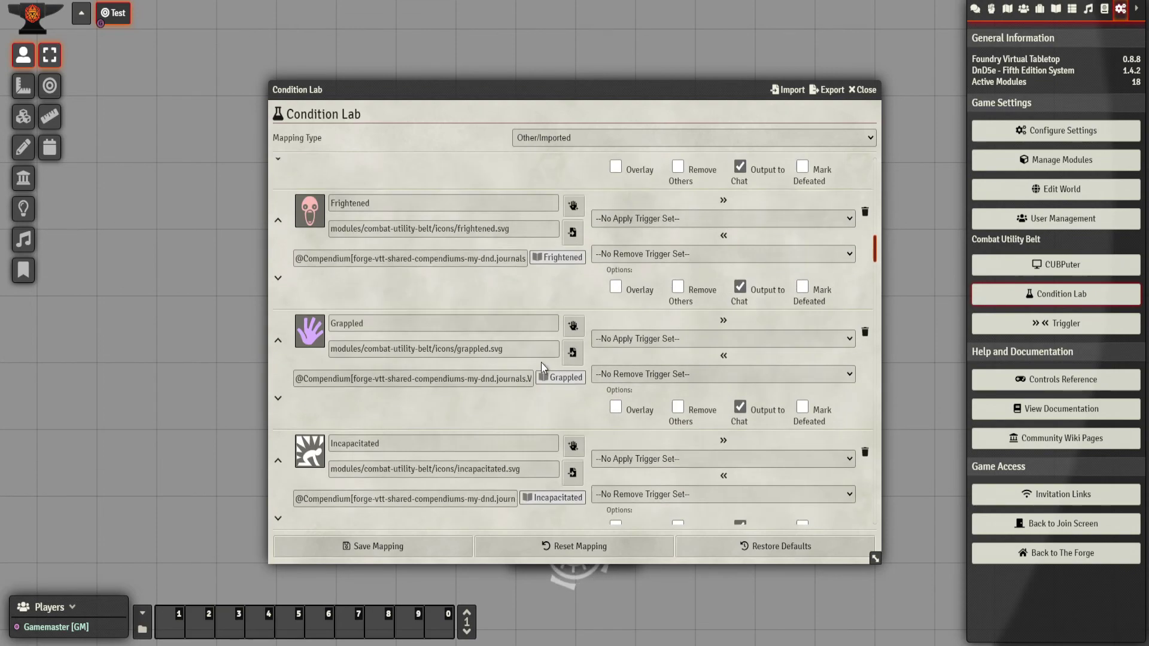
pyautogui.scroll(-10, 535, 362)
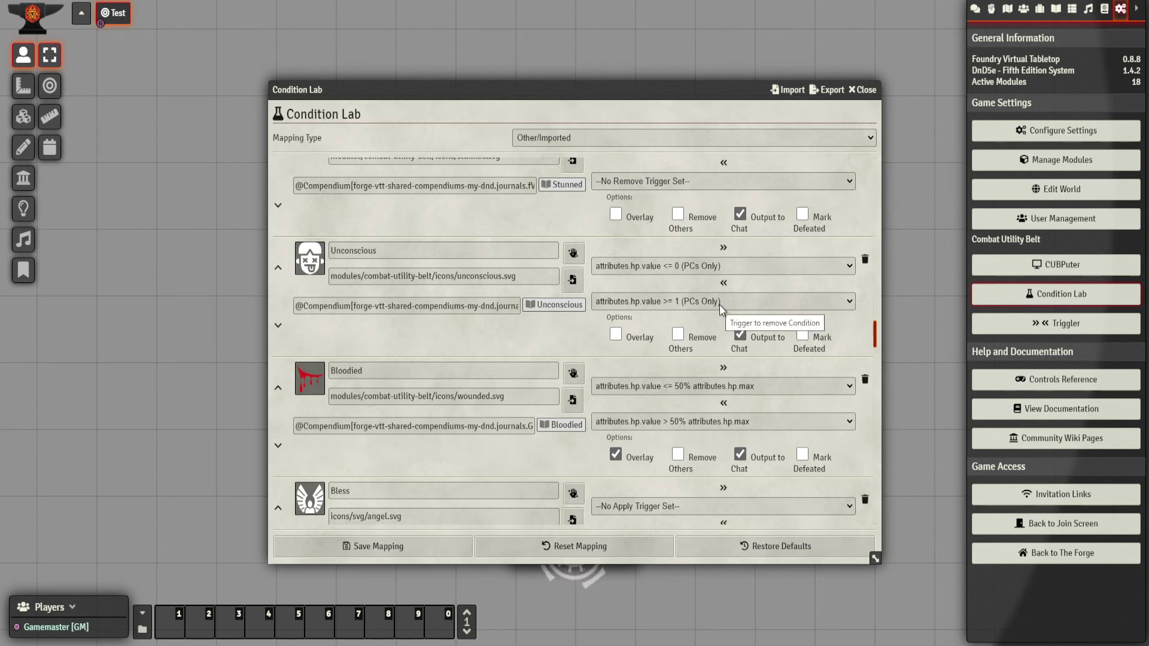
pyautogui.click(712, 382)
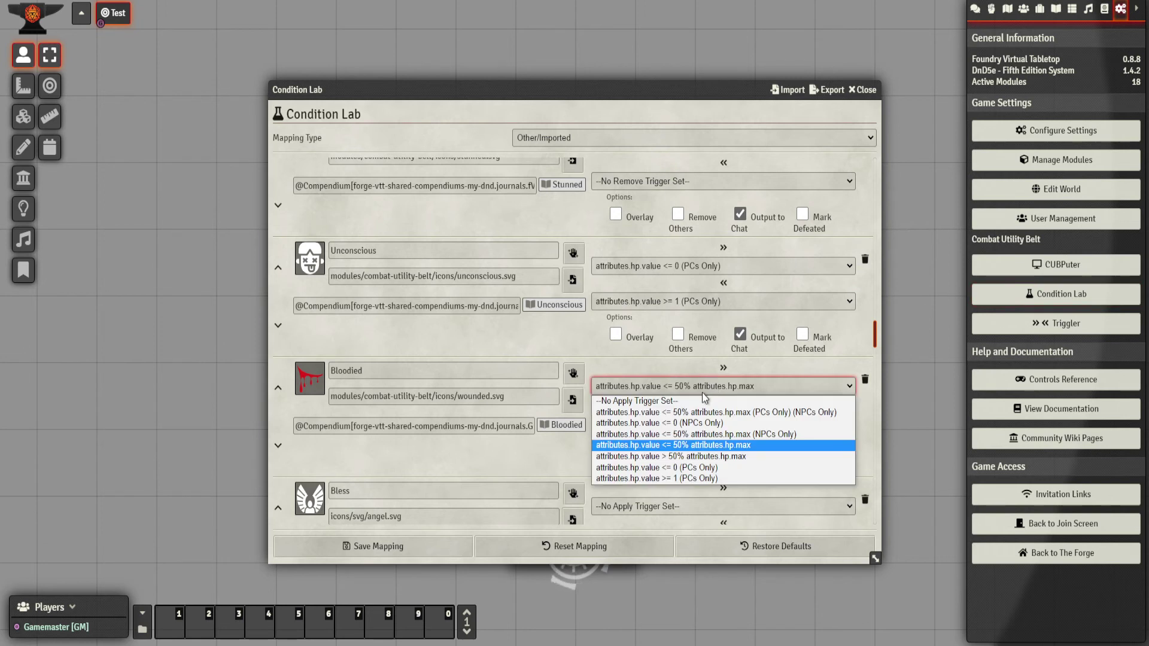
pyautogui.click(697, 402)
pyautogui.click(701, 419)
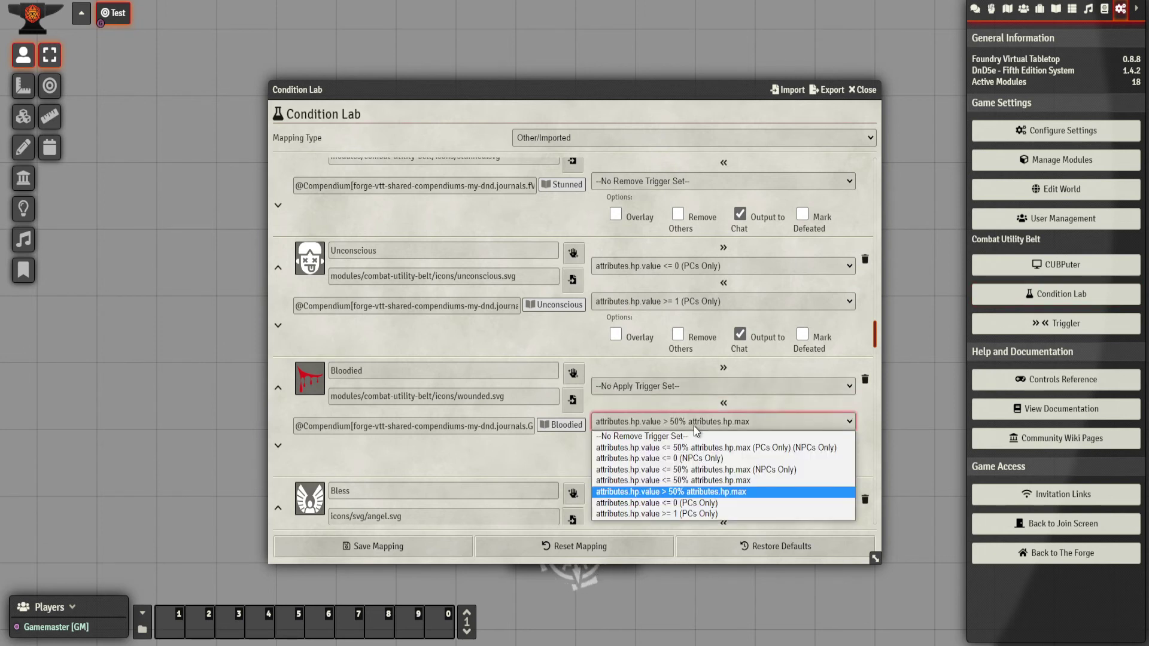
pyautogui.click(694, 435)
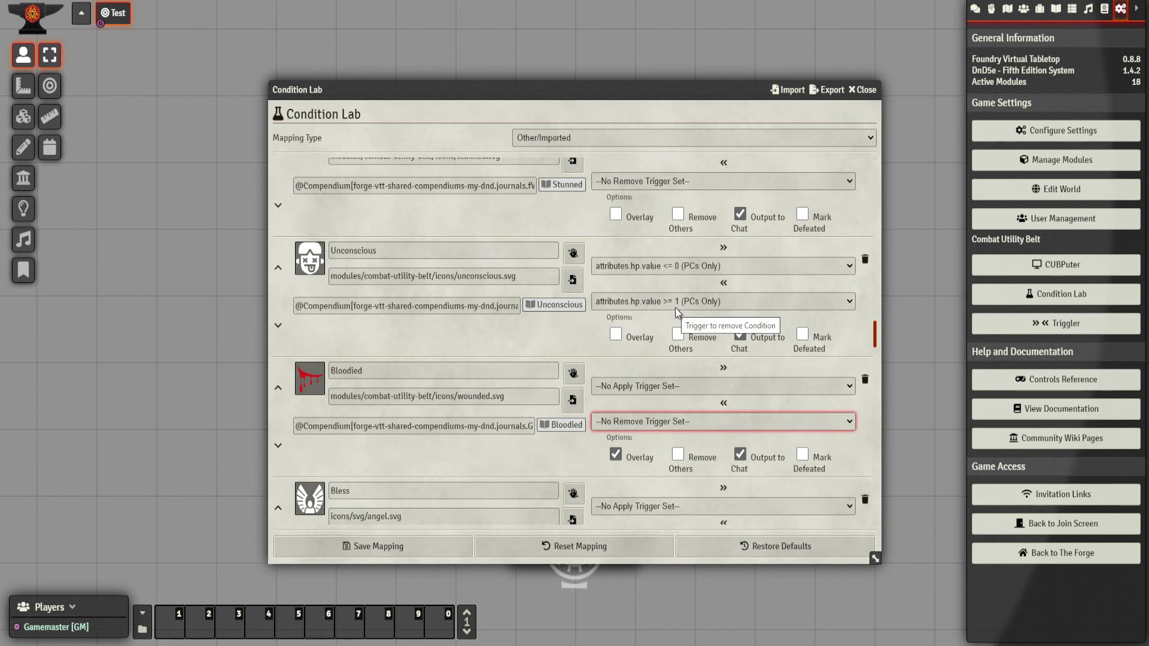
pyautogui.click(434, 542)
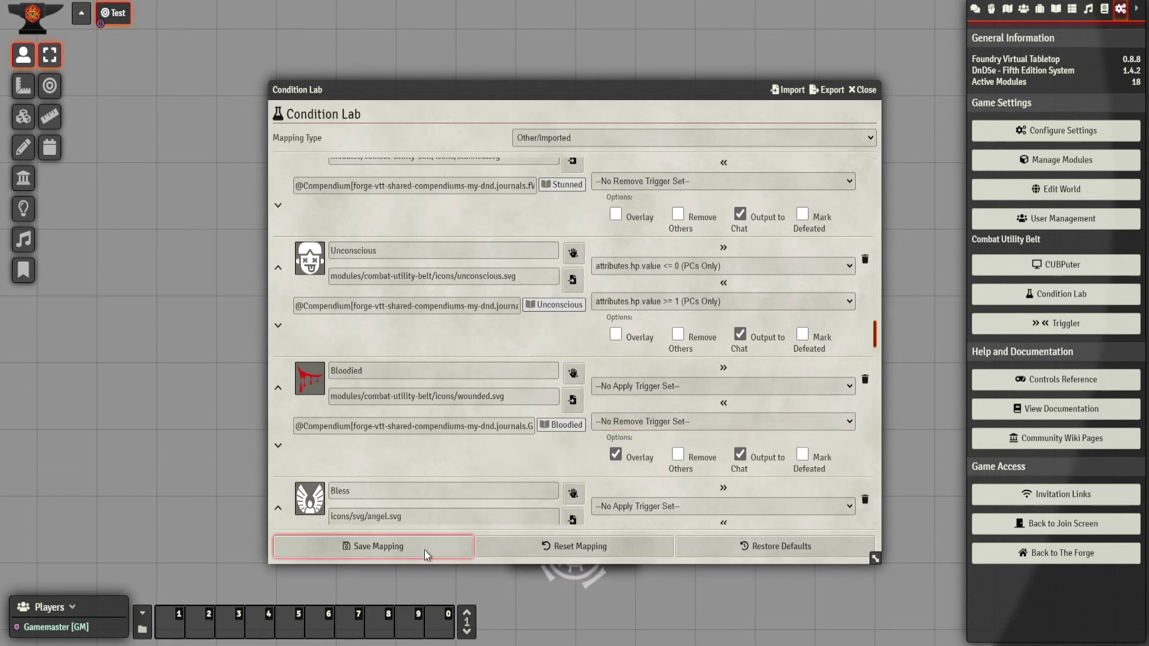
pyautogui.click(864, 97)
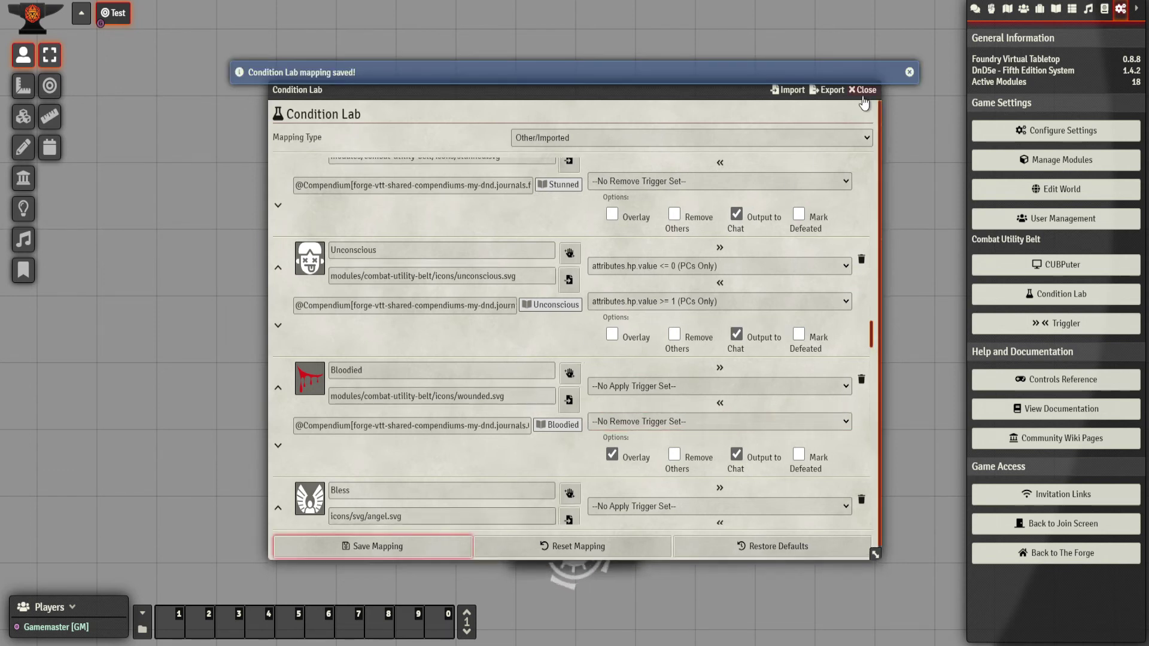
# Retest the triggers on the Janbey token by setting its hit points to 1 and back to 0
pyautogui.rightClick(388, 203)
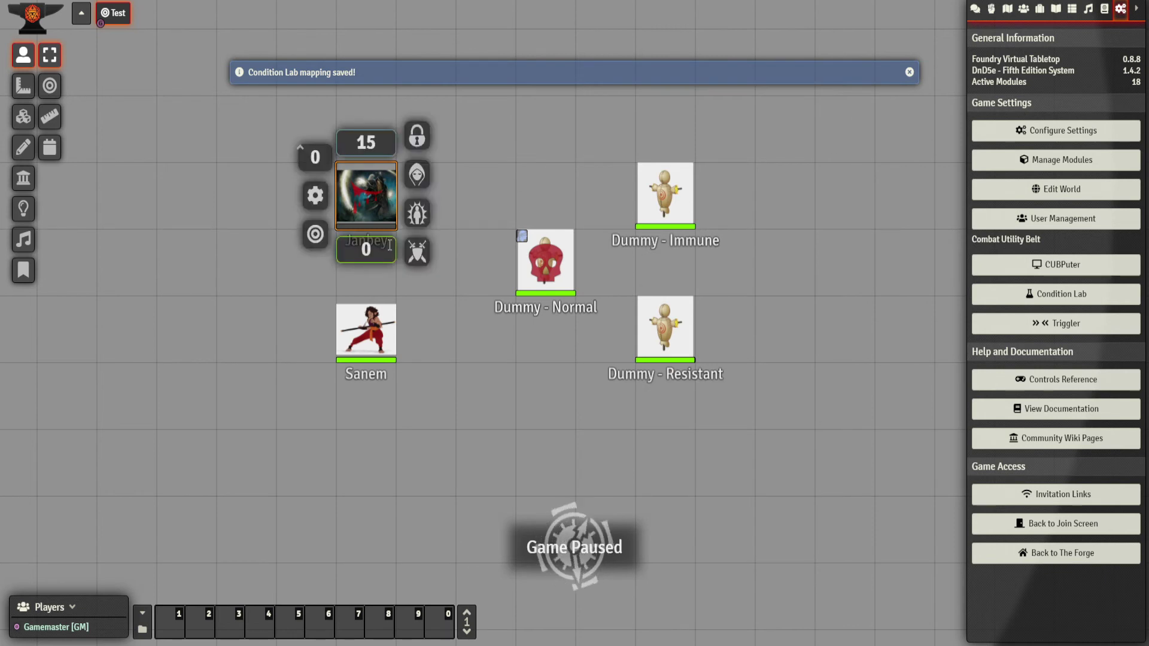
pyautogui.click(369, 250)
pyautogui.write('1')
pyautogui.press('Return')
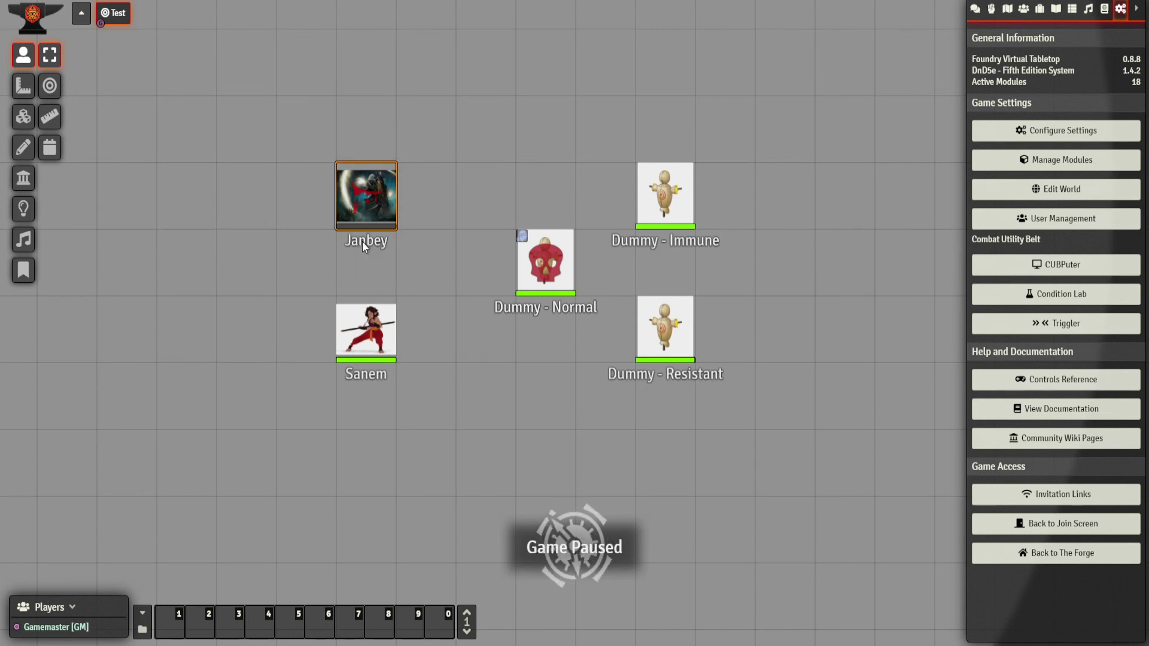
pyautogui.rightClick(351, 222)
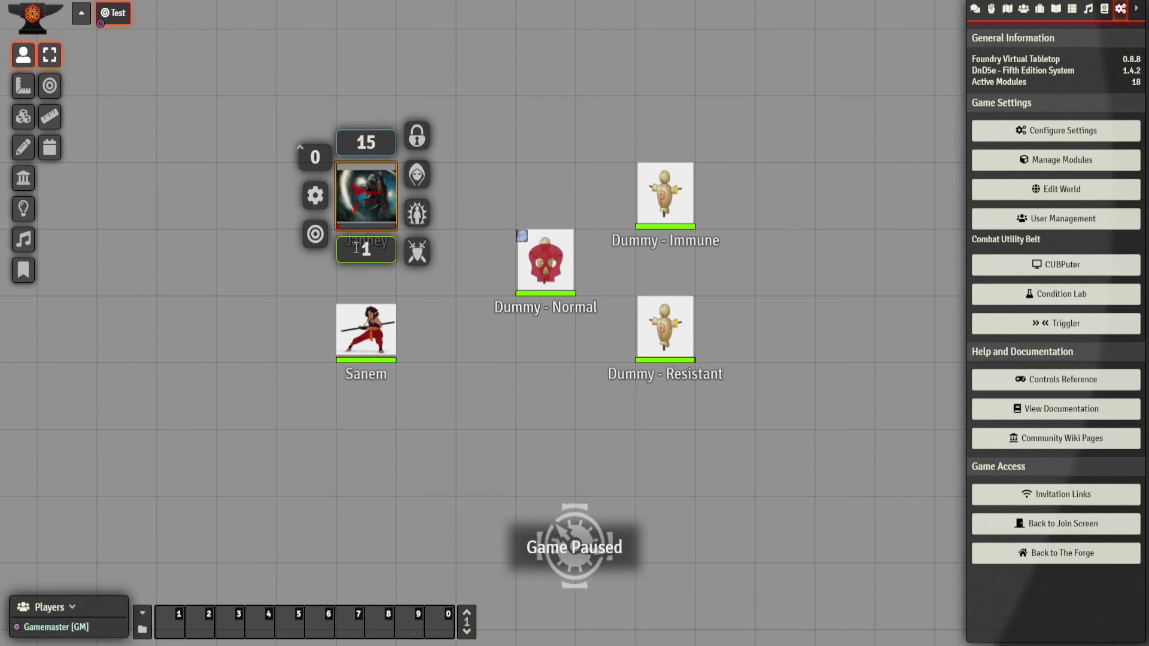
pyautogui.click(358, 252)
pyautogui.write('0')
pyautogui.press('Return')
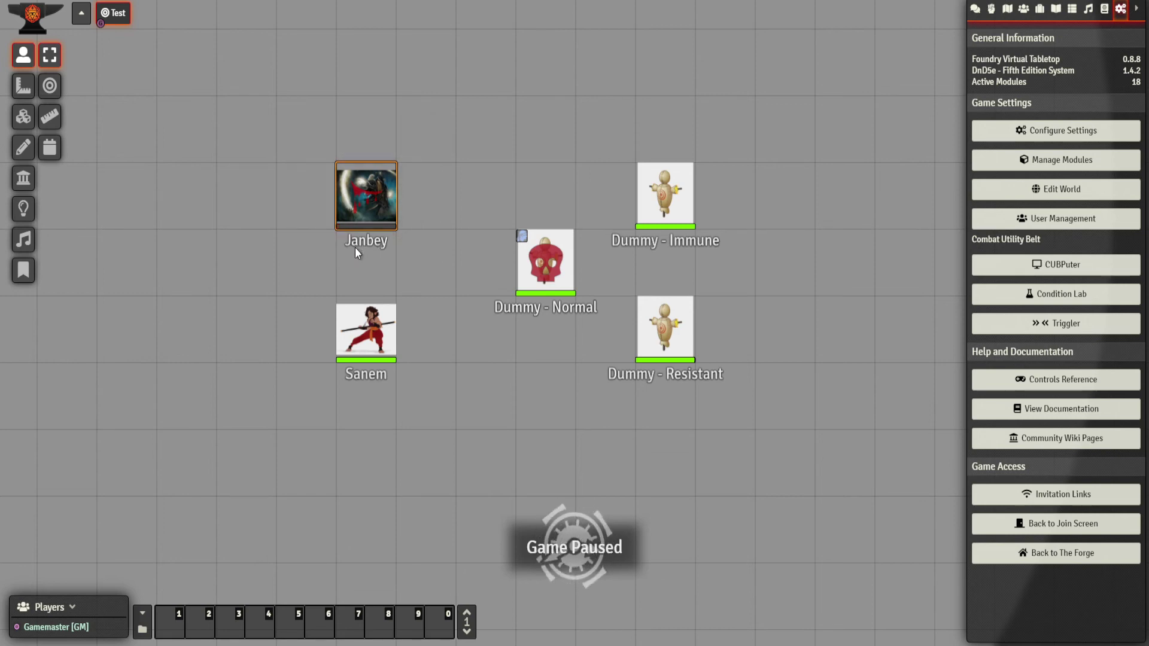
# Load the attributes.hp.value <= 0 (PCs Only) trigger in Triggler, set its second property to max, and save it
pyautogui.click(1072, 323)
pyautogui.click(589, 134)
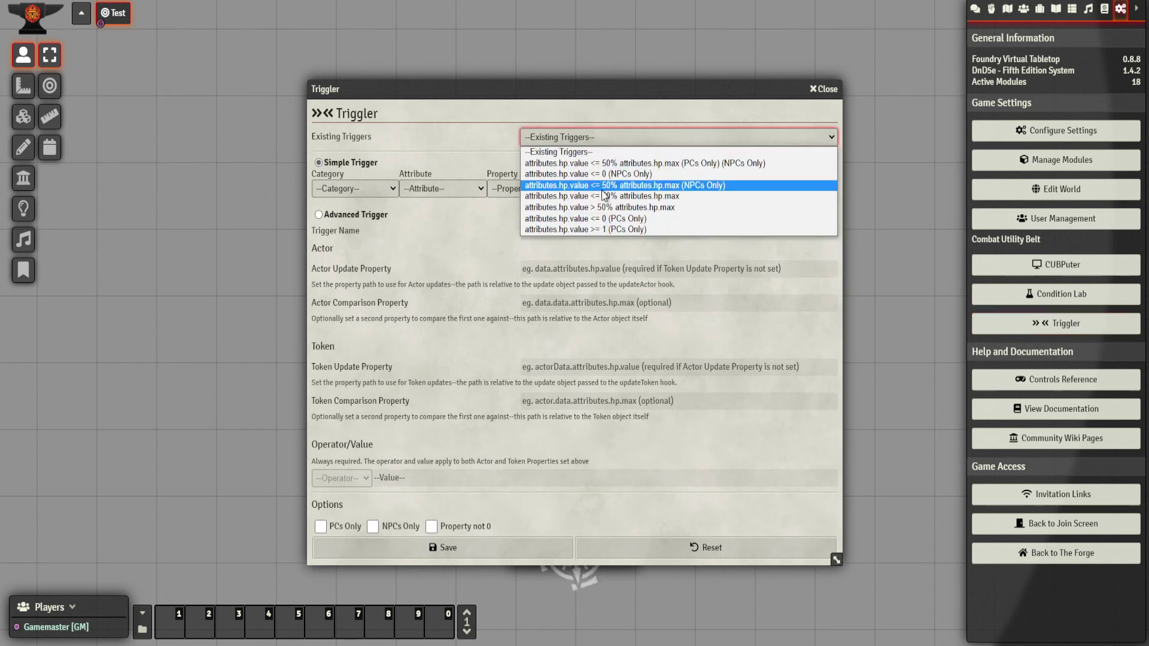
pyautogui.click(622, 219)
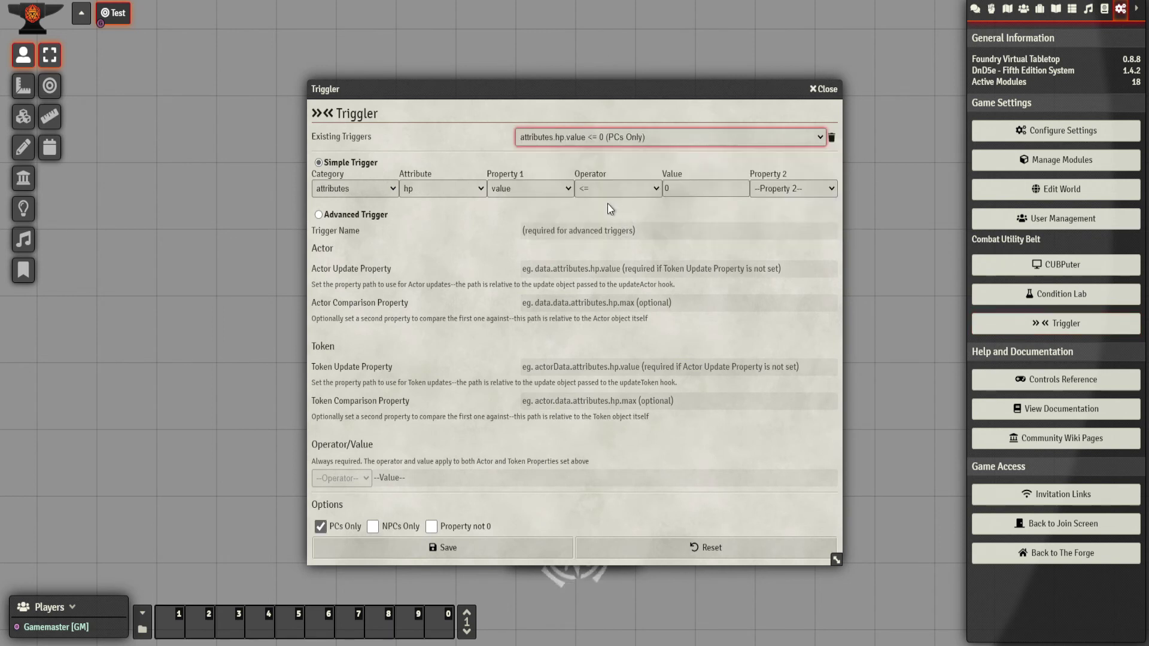
pyautogui.click(767, 188)
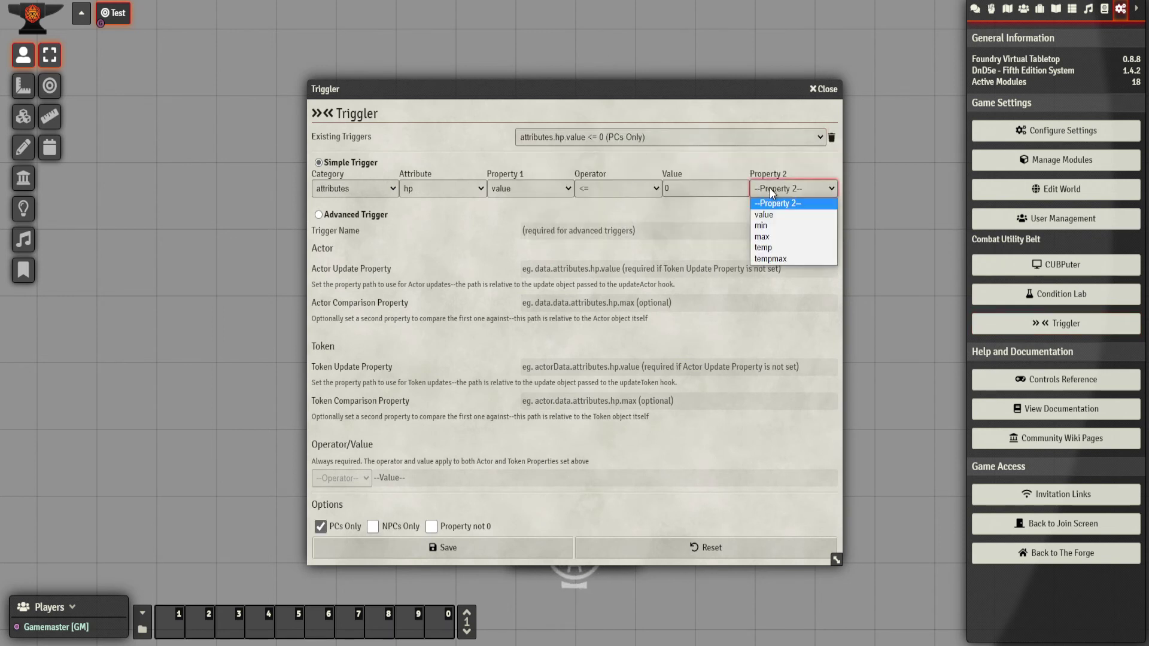
pyautogui.click(778, 237)
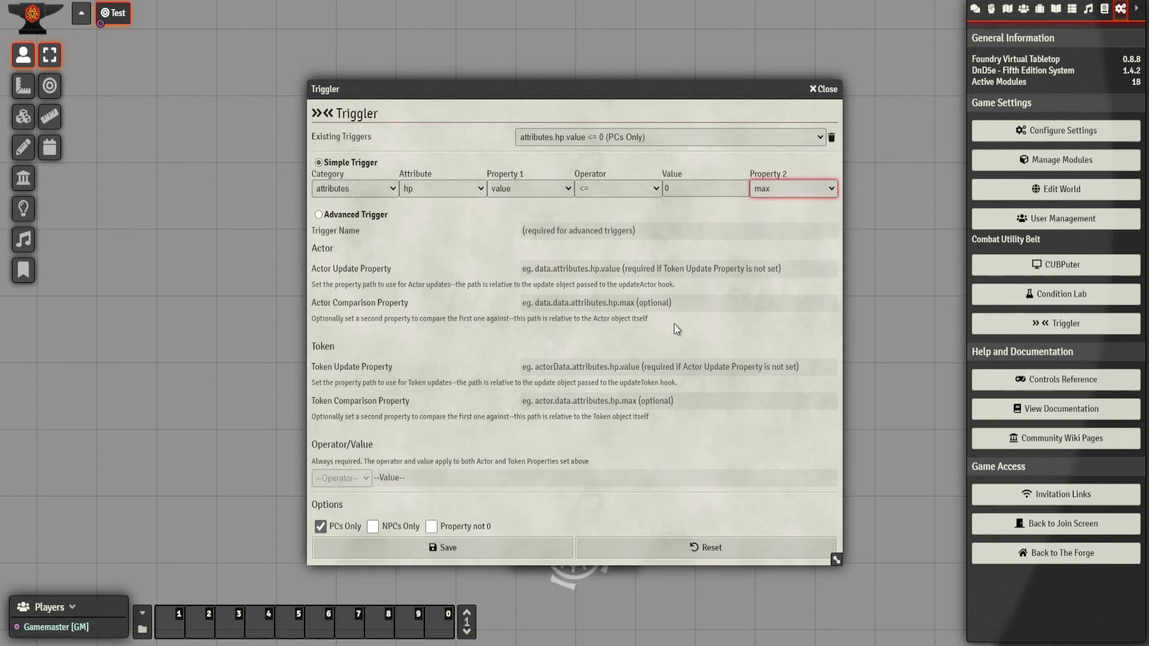
pyautogui.click(383, 554)
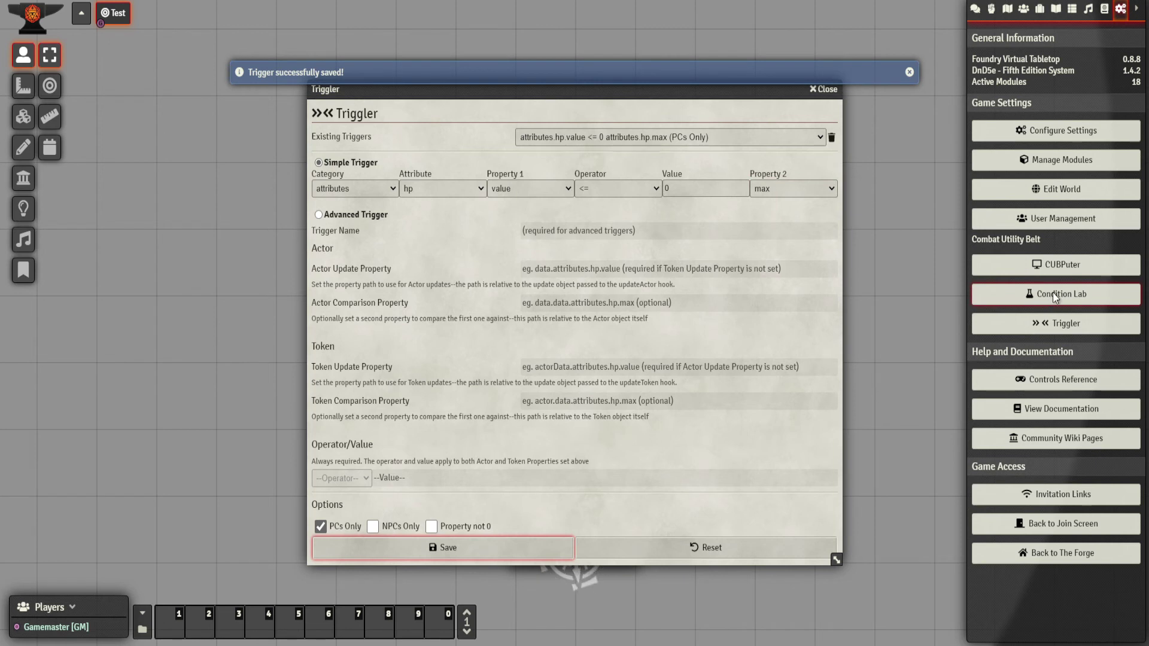
# Load the attributes.hp.value >= 1 (PCs Only) trigger, set its second property to max, save it, and close Triggler
pyautogui.click(634, 139)
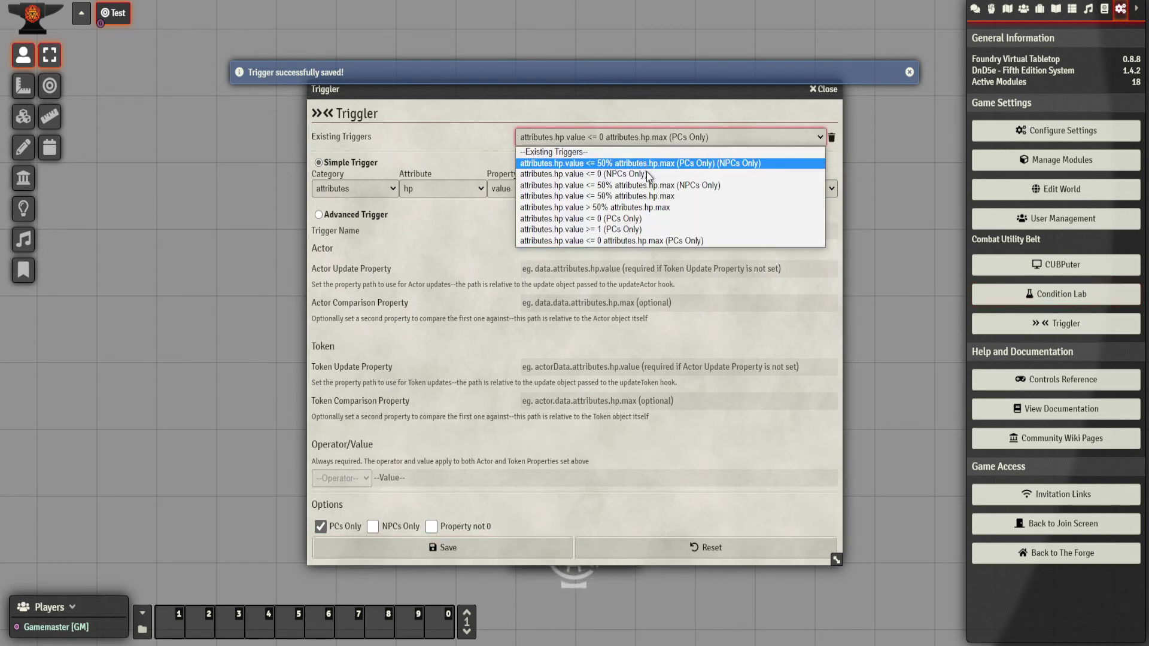
pyautogui.click(664, 229)
pyautogui.click(771, 193)
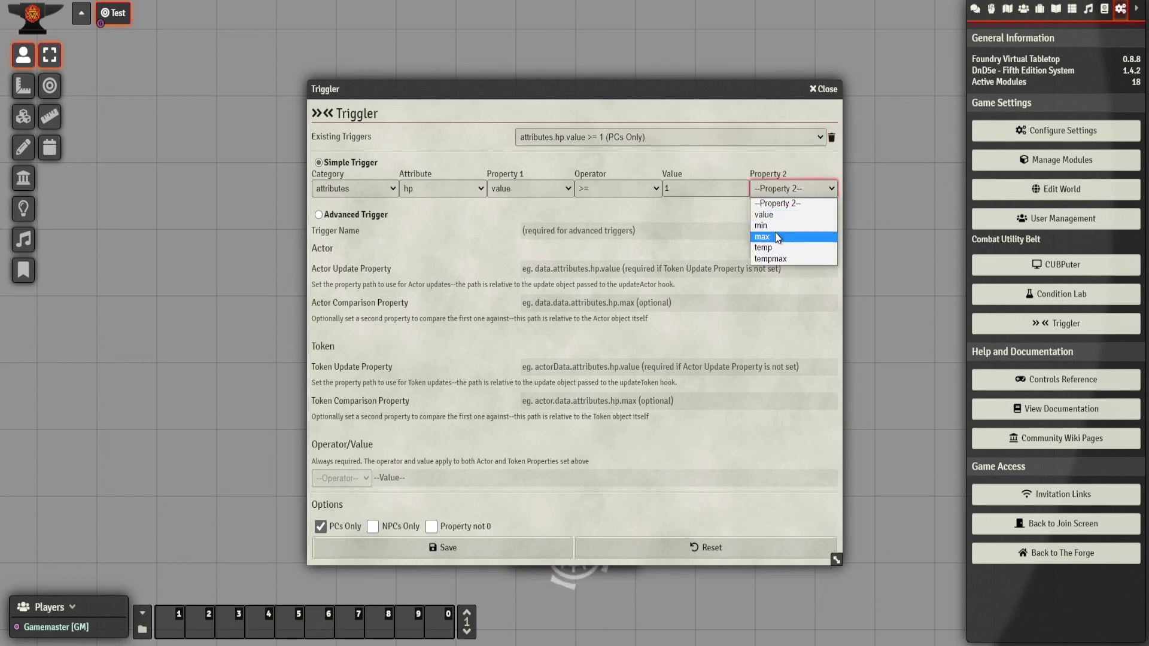
pyautogui.click(775, 216)
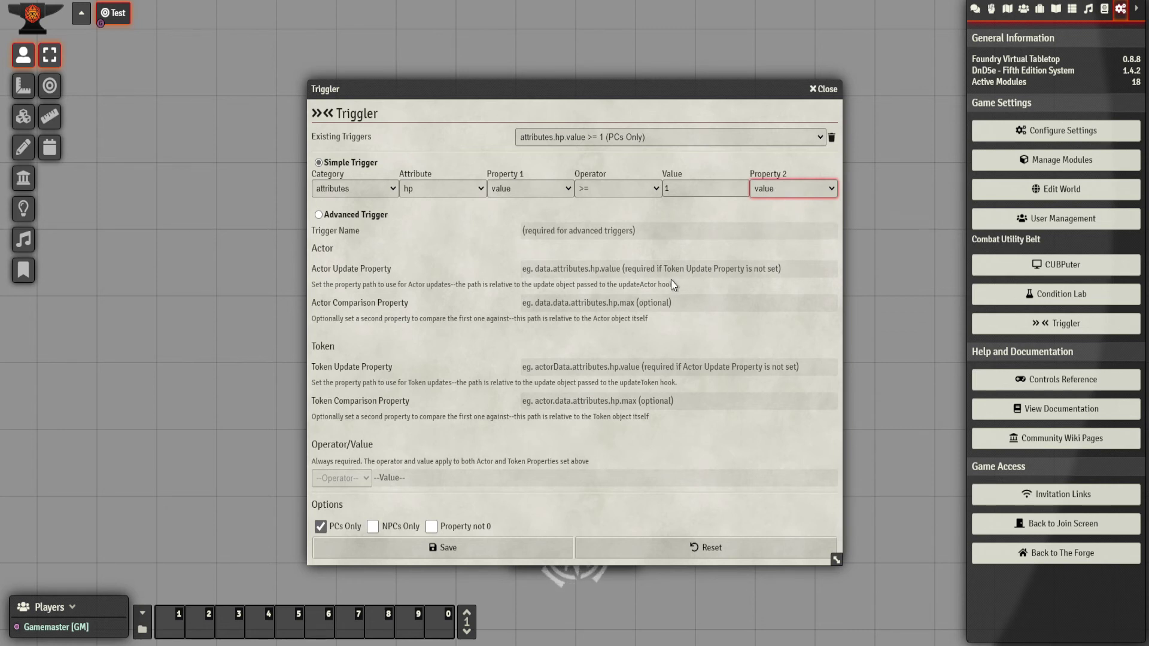
pyautogui.click(767, 188)
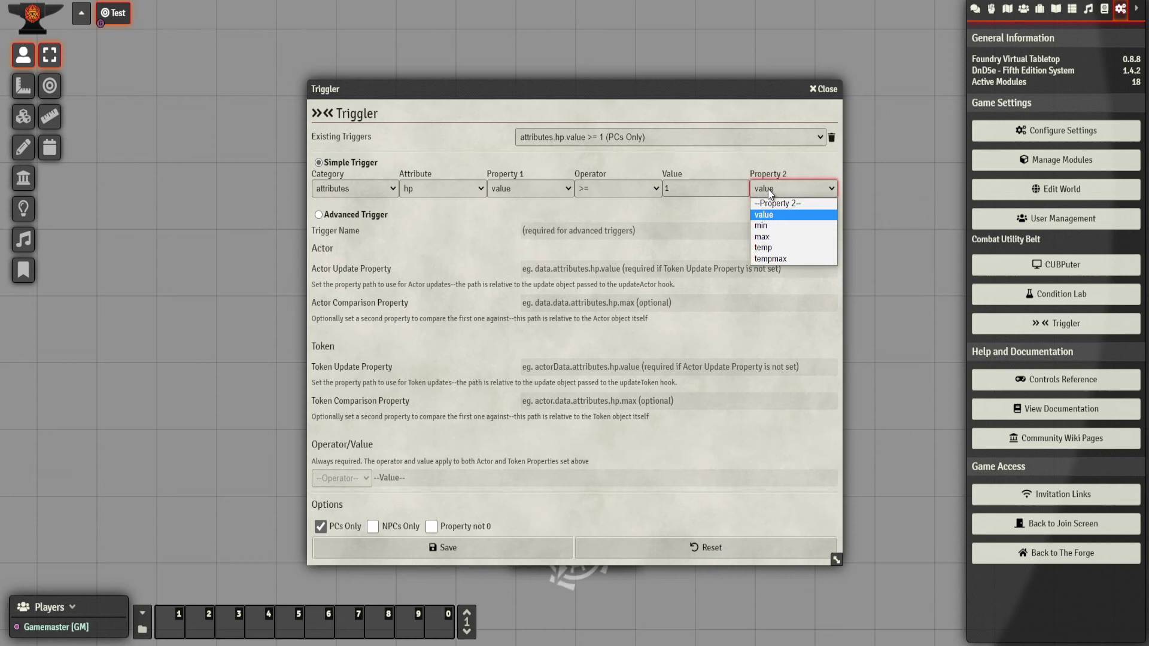
pyautogui.click(776, 240)
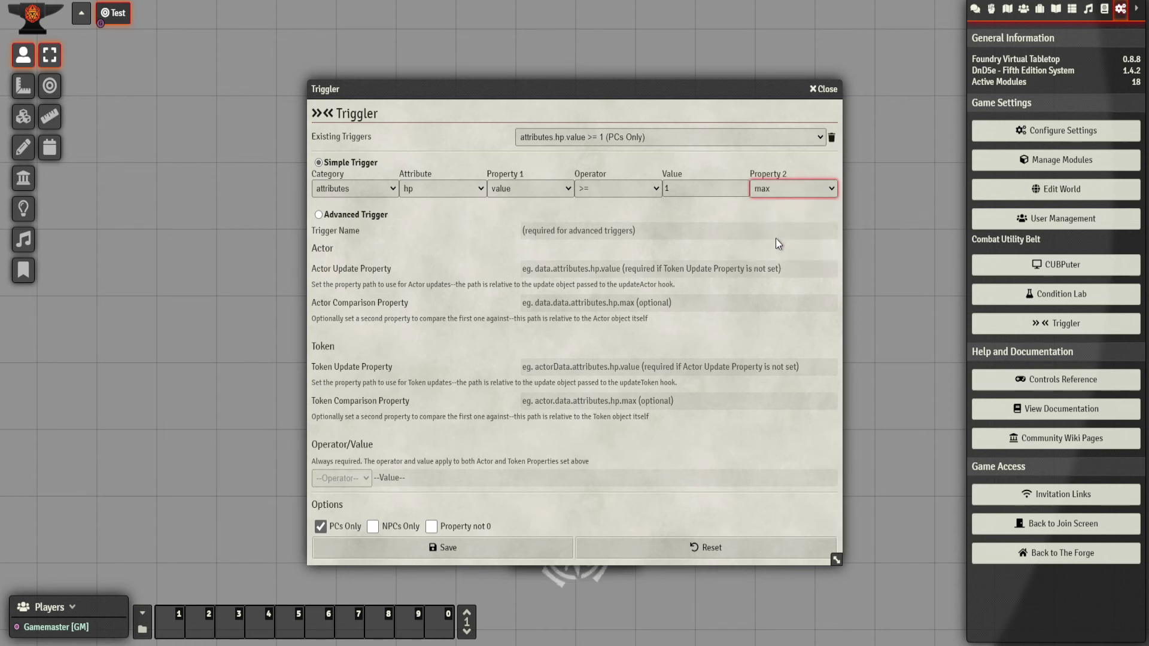
pyautogui.click(452, 544)
pyautogui.click(817, 90)
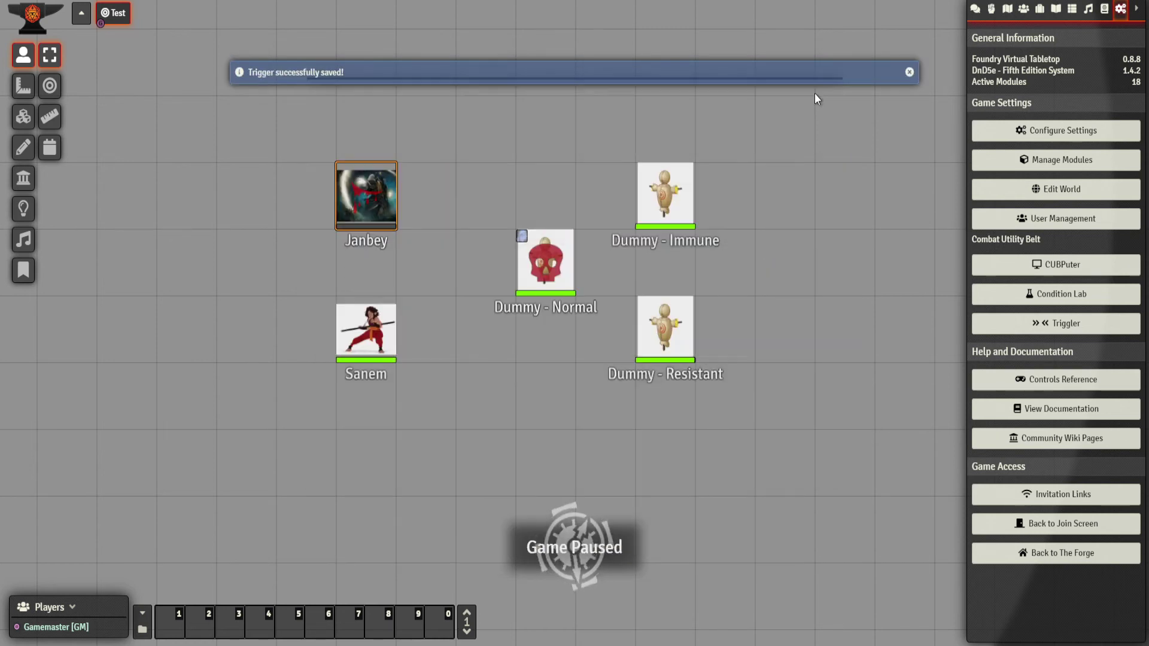
# Map Unconscious to apply at attributes.hp.value <= 0 attributes.hp.max (PCs Only) and remove at attributes.hp.value >= 1 attributes.hp.max (PCs Only), saving and closing the Condition Lab
pyautogui.click(1075, 289)
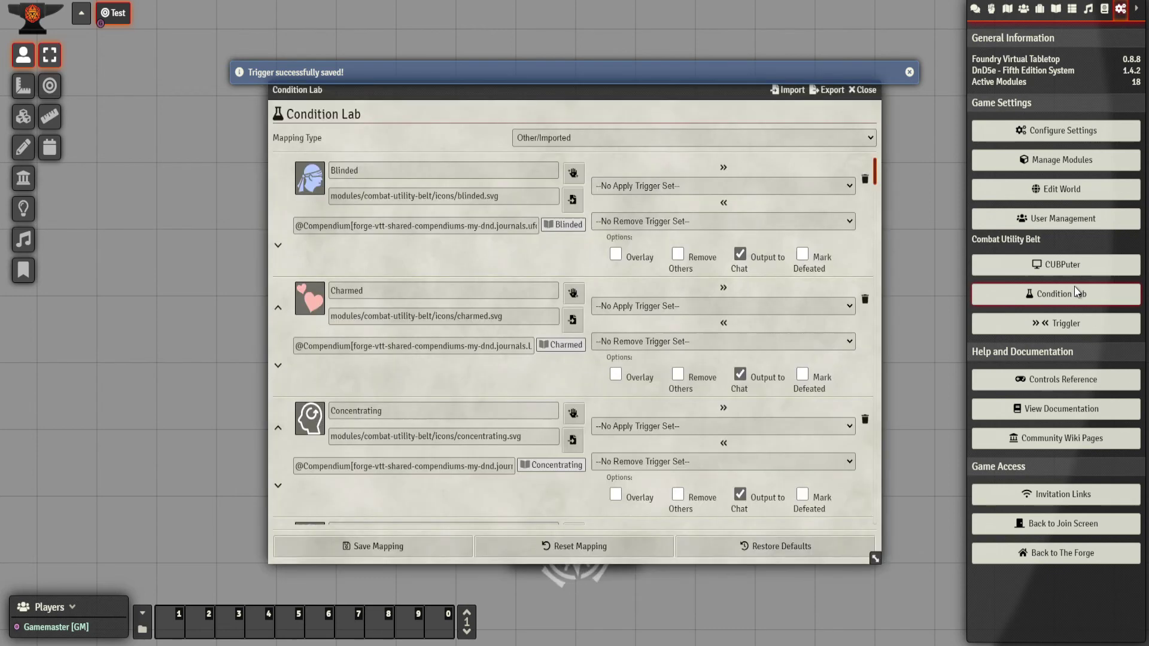
pyautogui.scroll(-20, 496, 319)
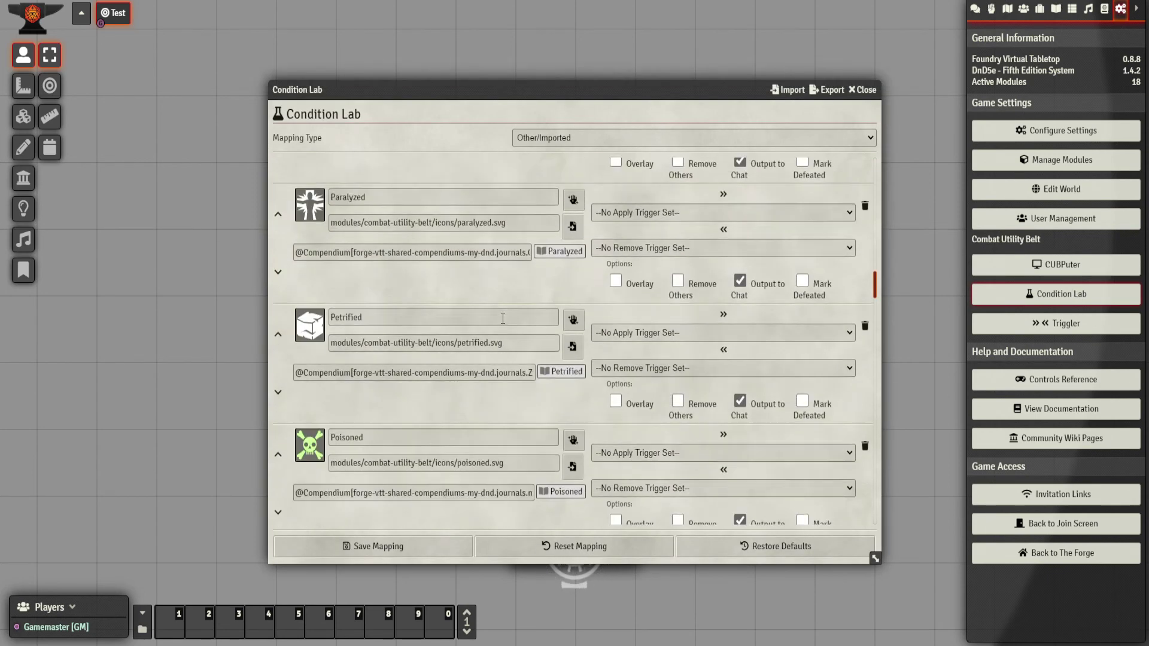
pyautogui.scroll(-7, 503, 318)
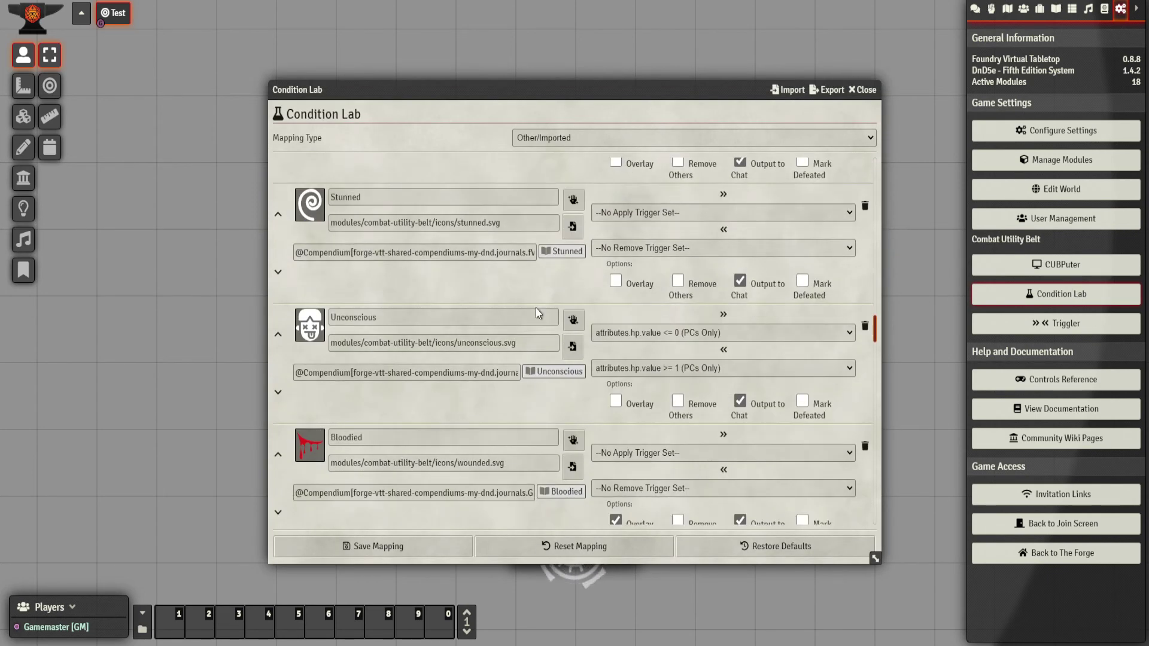
pyautogui.click(704, 331)
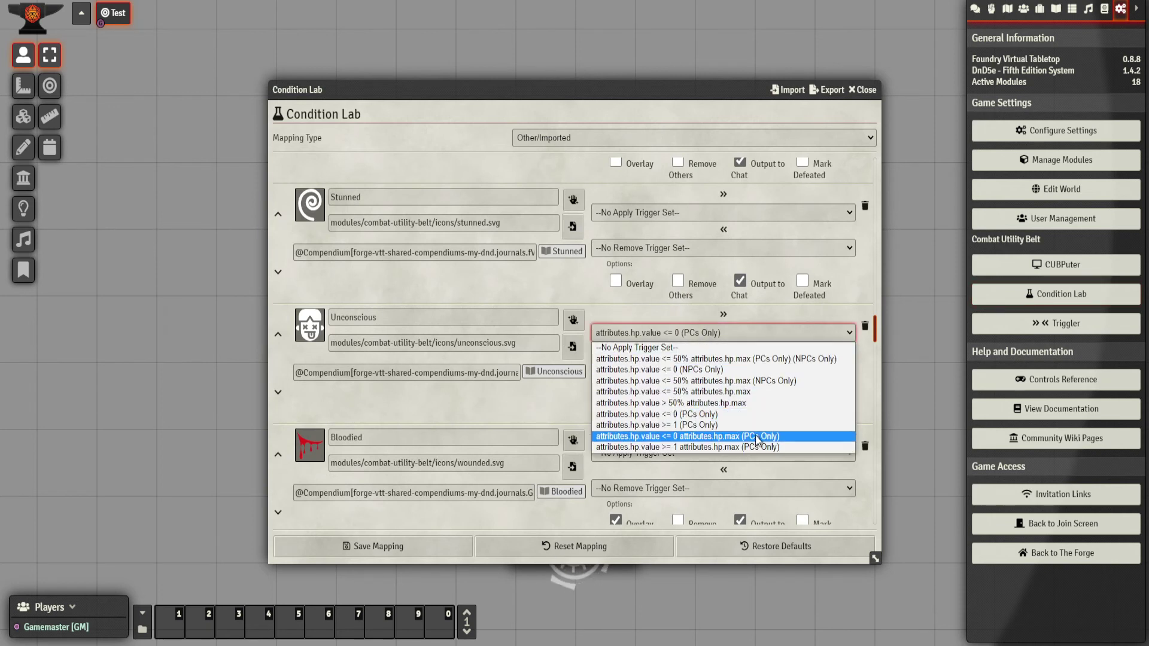
pyautogui.click(787, 435)
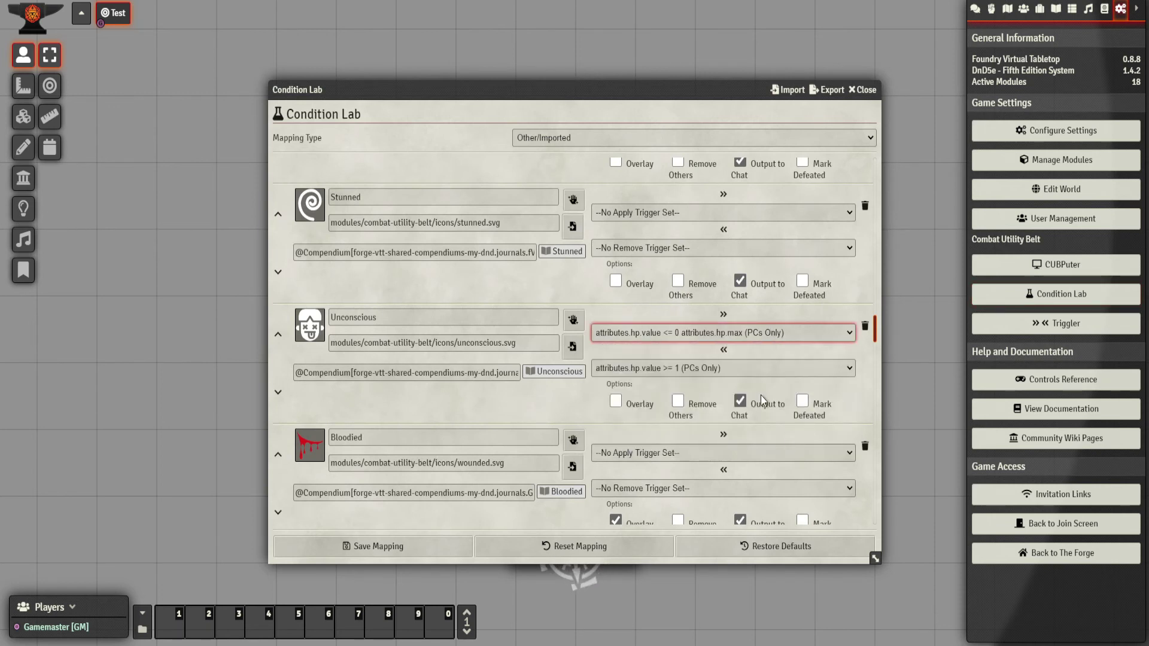
pyautogui.click(727, 368)
pyautogui.click(658, 482)
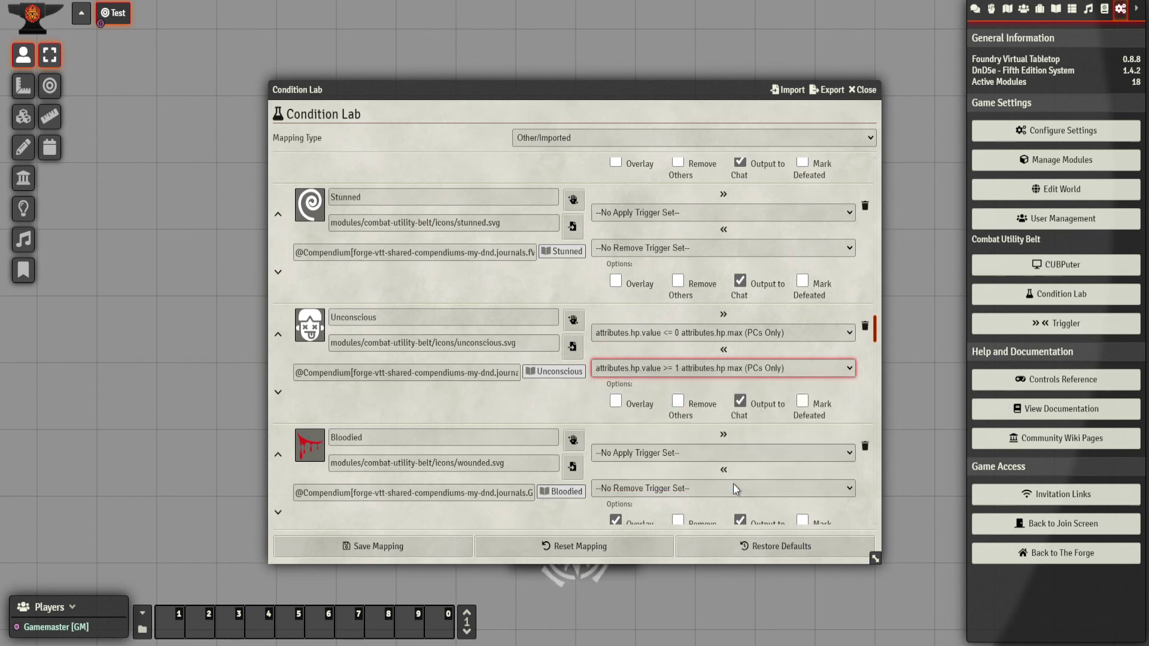
pyautogui.click(479, 519)
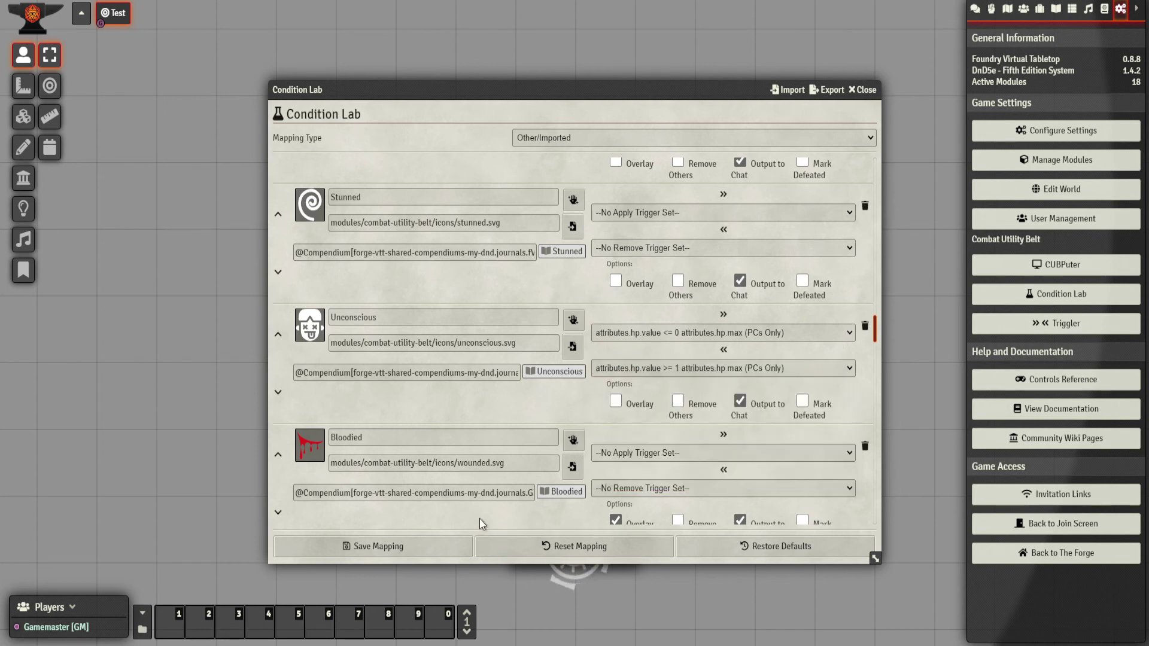
pyautogui.click(407, 548)
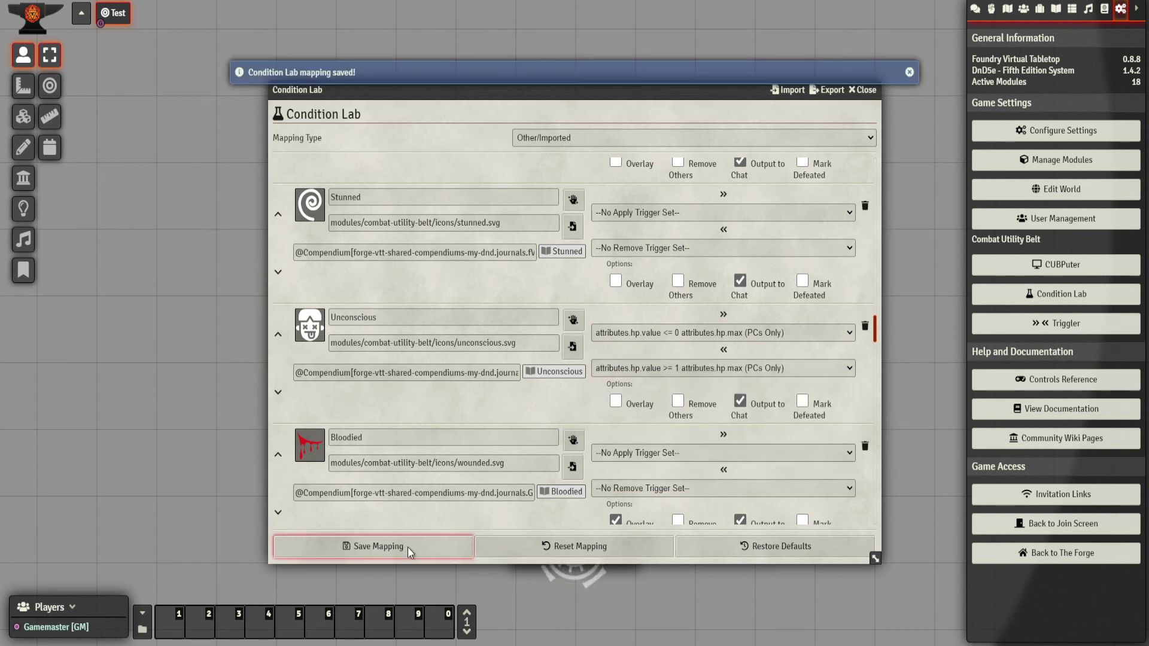
pyautogui.click(862, 89)
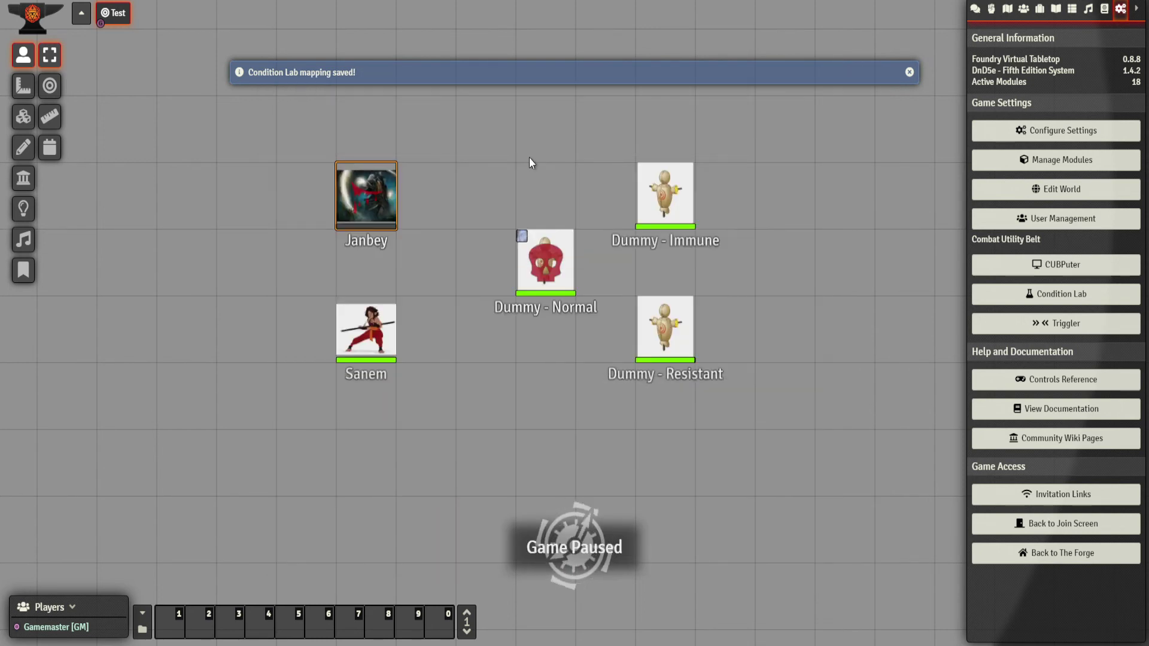
# Test the remapped Unconscious triggers on the Janbey token by setting its hit points to 1 and back to 0
pyautogui.rightClick(390, 194)
pyautogui.click(380, 252)
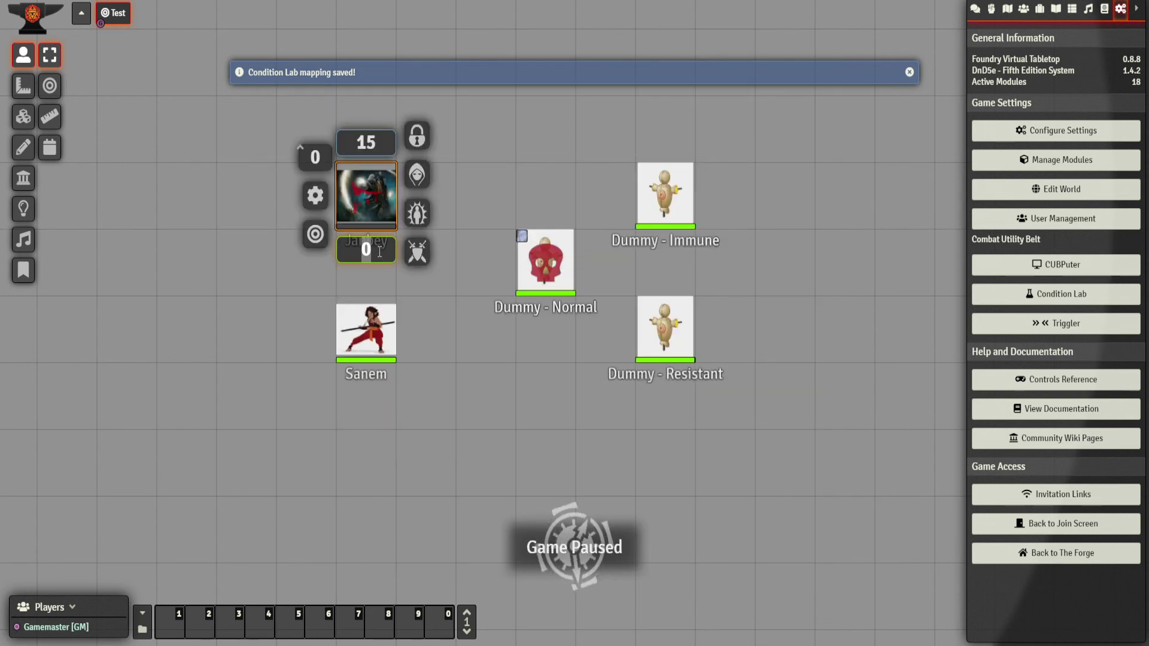
pyautogui.write('1')
pyautogui.press('Return')
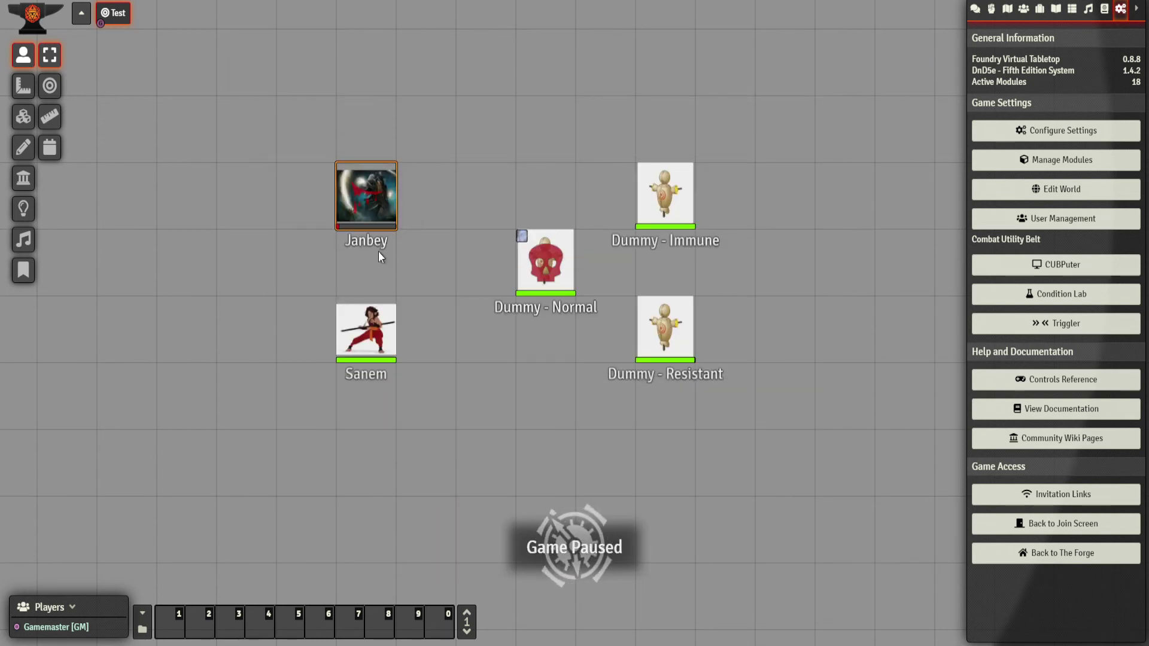
pyautogui.rightClick(355, 214)
pyautogui.click(360, 256)
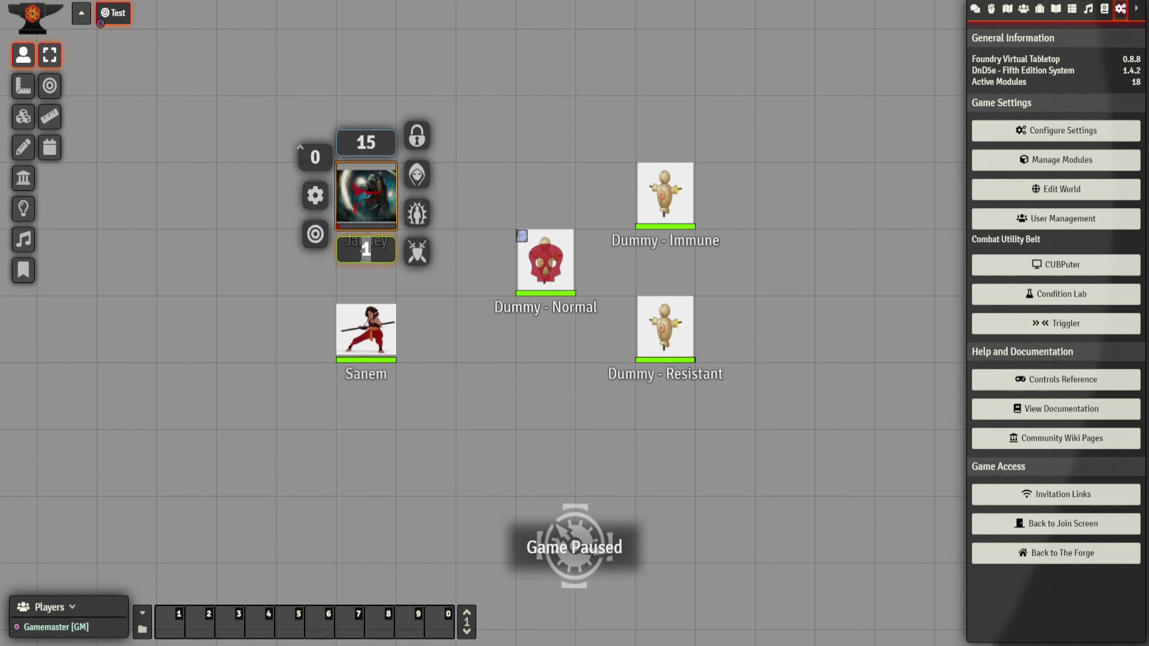
pyautogui.write('0')
pyautogui.press('Return')
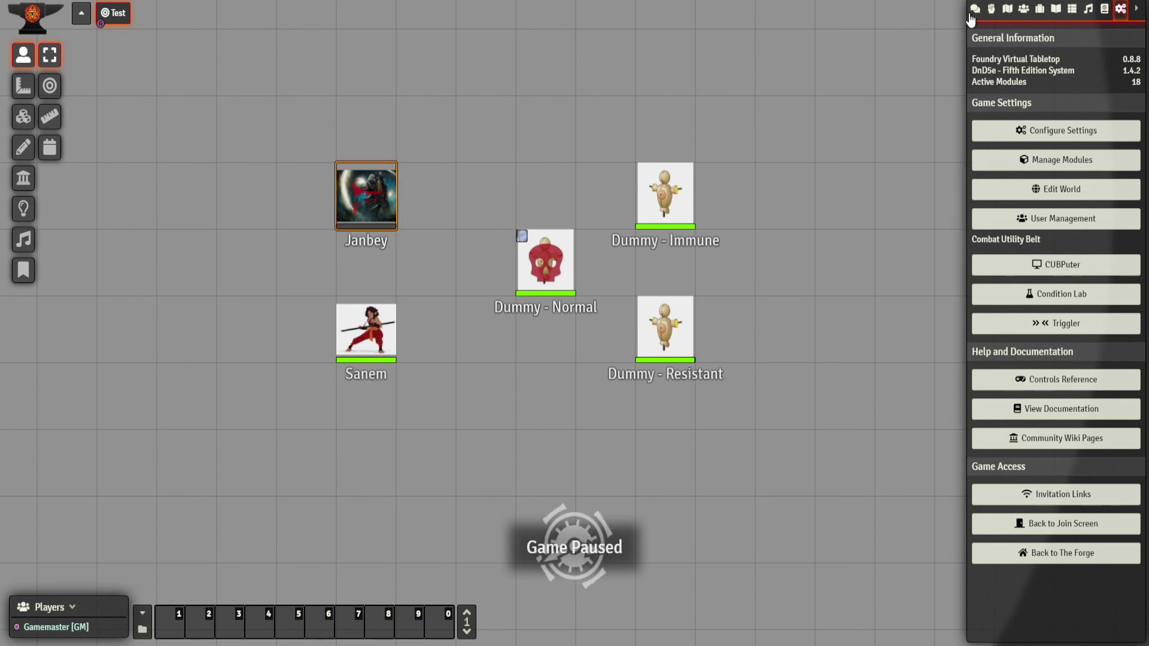
# Review the apply triggers available for the Unconscious condition in the Condition Lab
pyautogui.click(1083, 295)
pyautogui.scroll(-20, 484, 346)
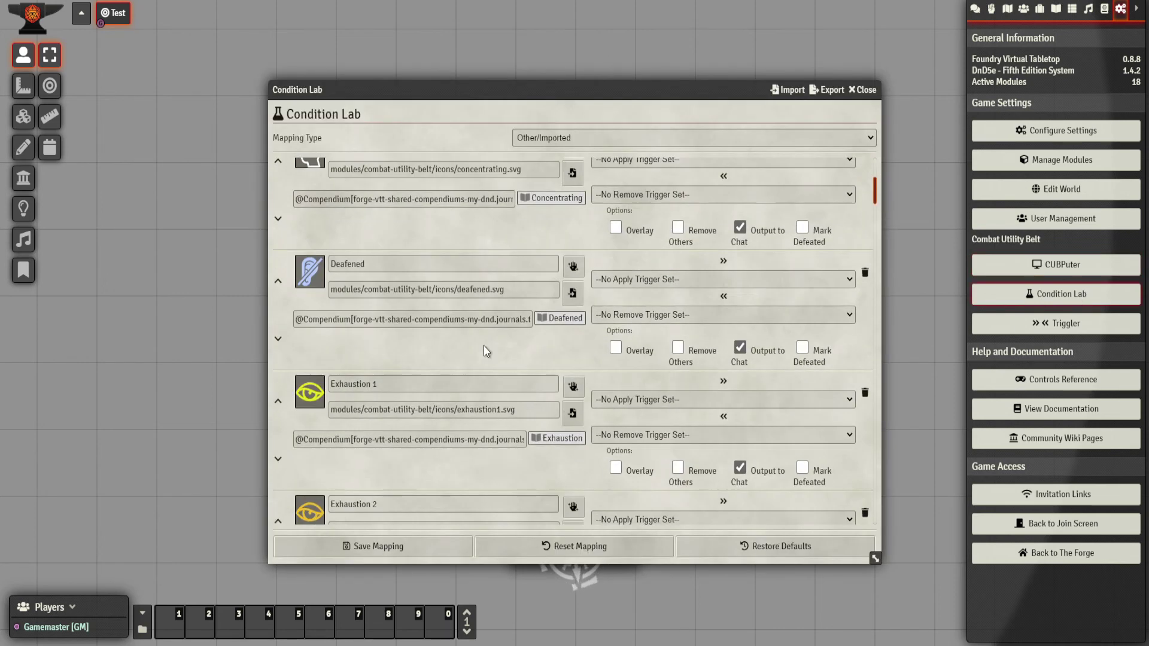
pyautogui.scroll(-15, 487, 349)
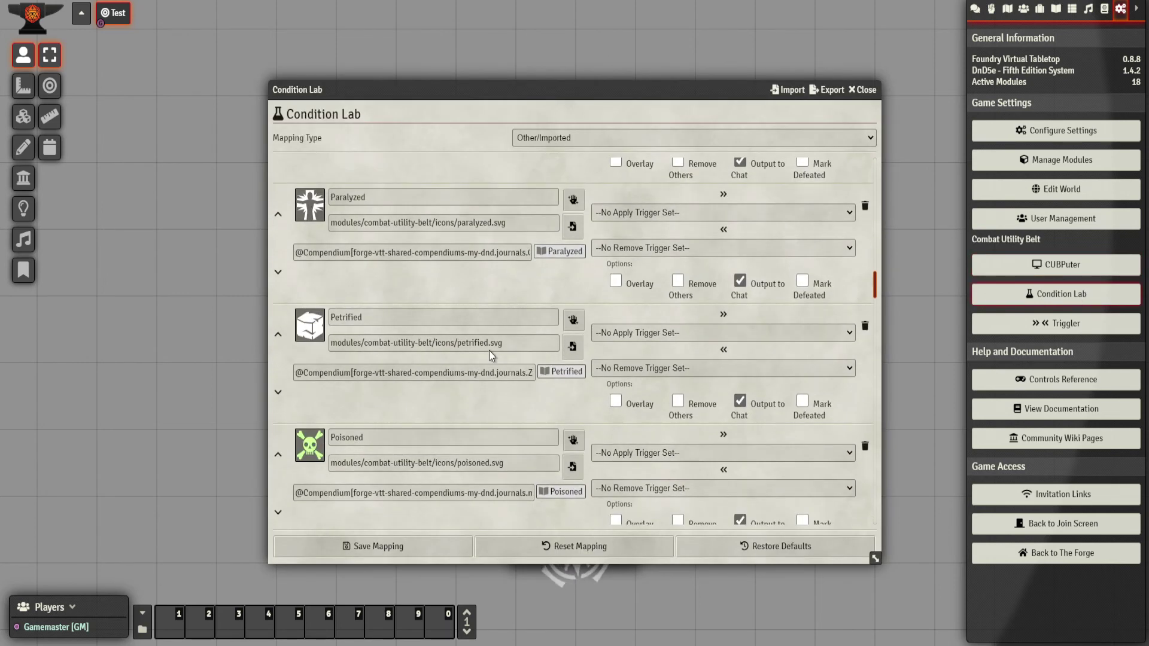
pyautogui.scroll(-2, 491, 358)
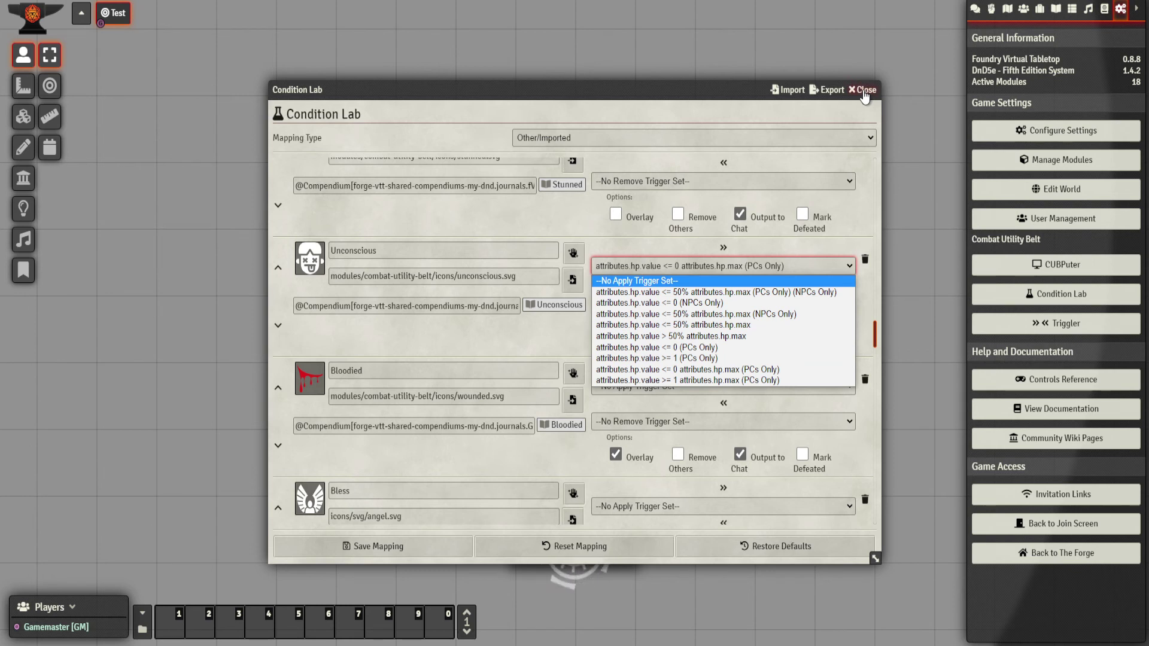
pyautogui.click(802, 156)
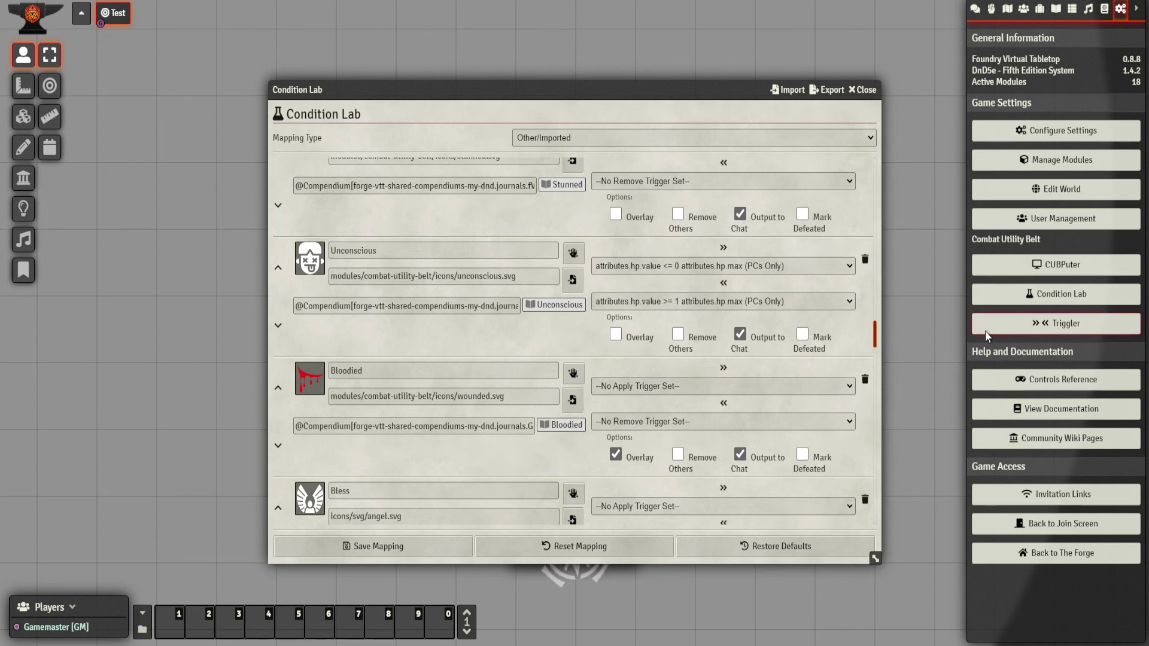
# Load the attributes.hp.value <= 0 (PCs Only) trigger in Triggler, set its operator to = and second property to value, save it, and close both windows
pyautogui.click(1042, 330)
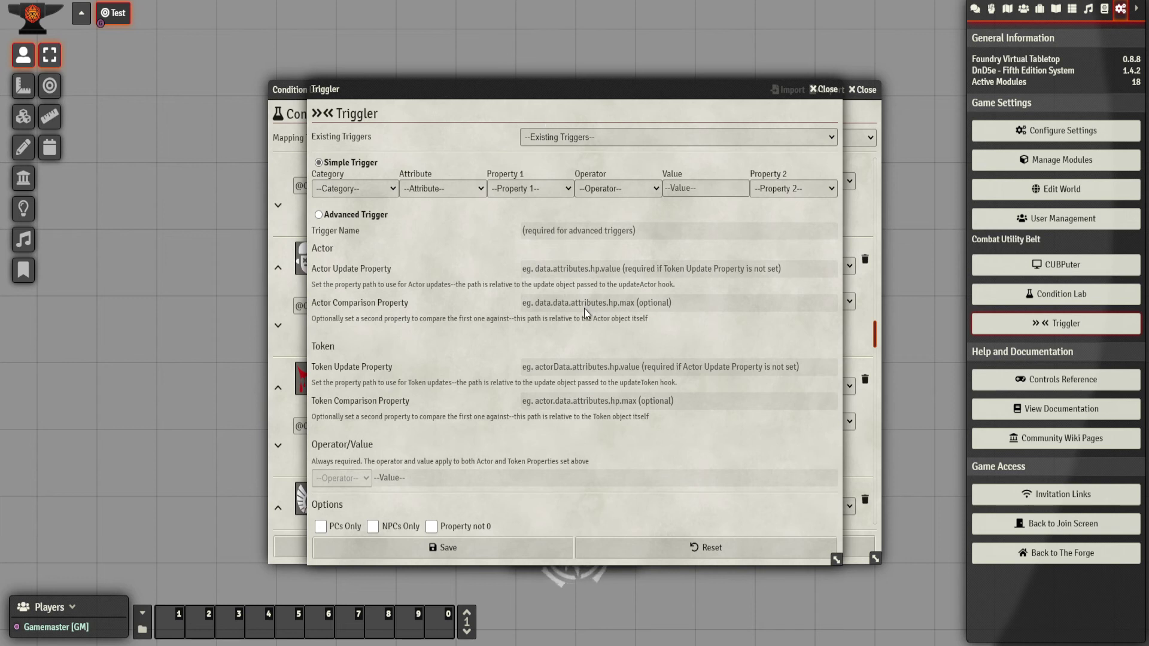
pyautogui.click(571, 133)
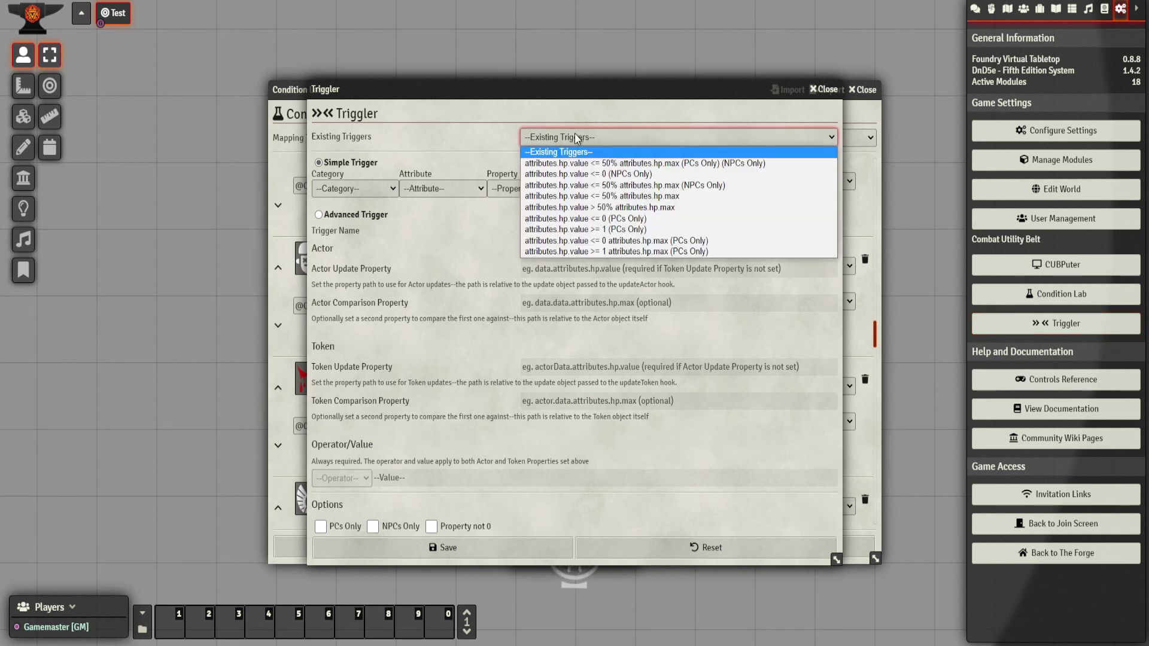
pyautogui.click(674, 223)
pyautogui.click(662, 143)
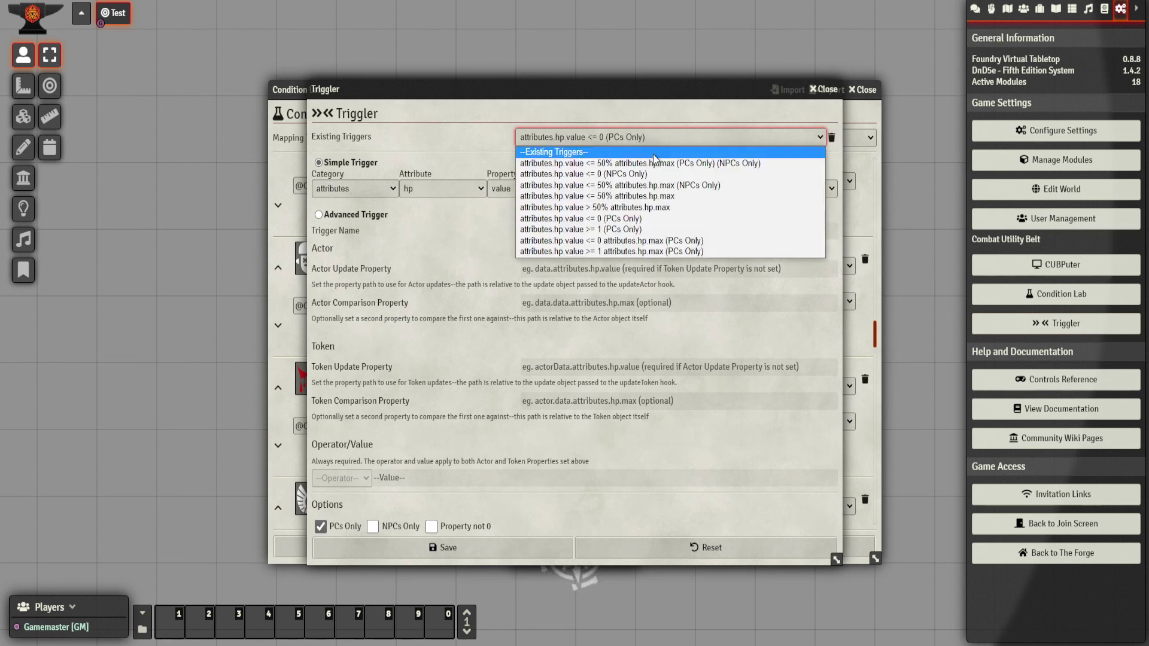
pyautogui.click(662, 221)
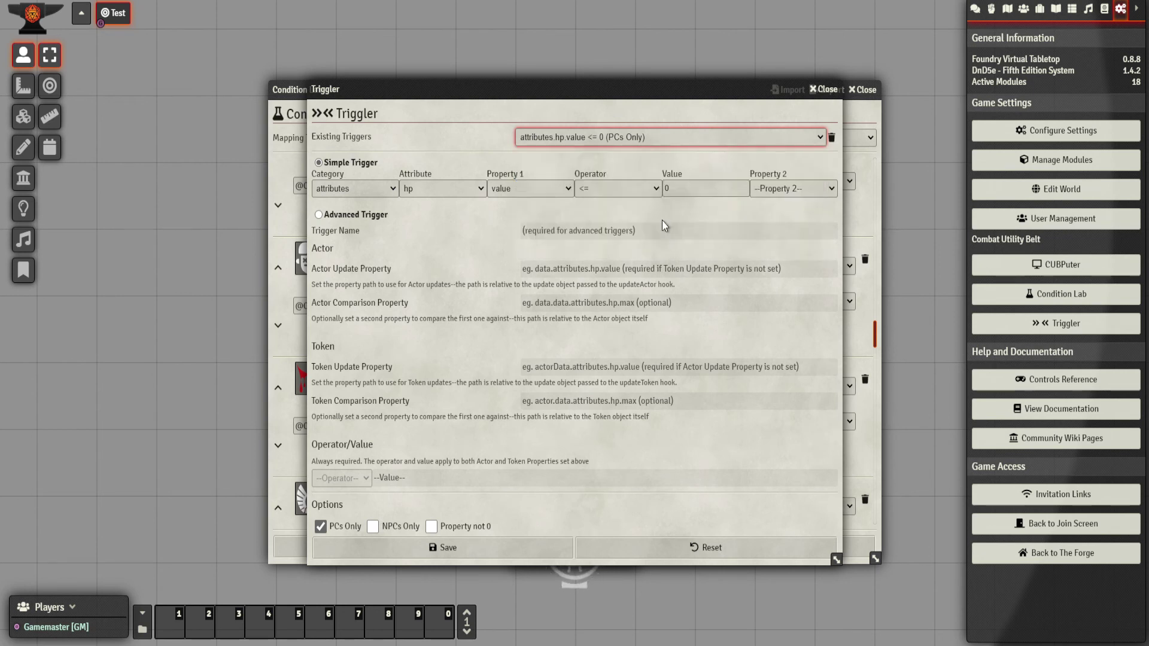
pyautogui.click(601, 190)
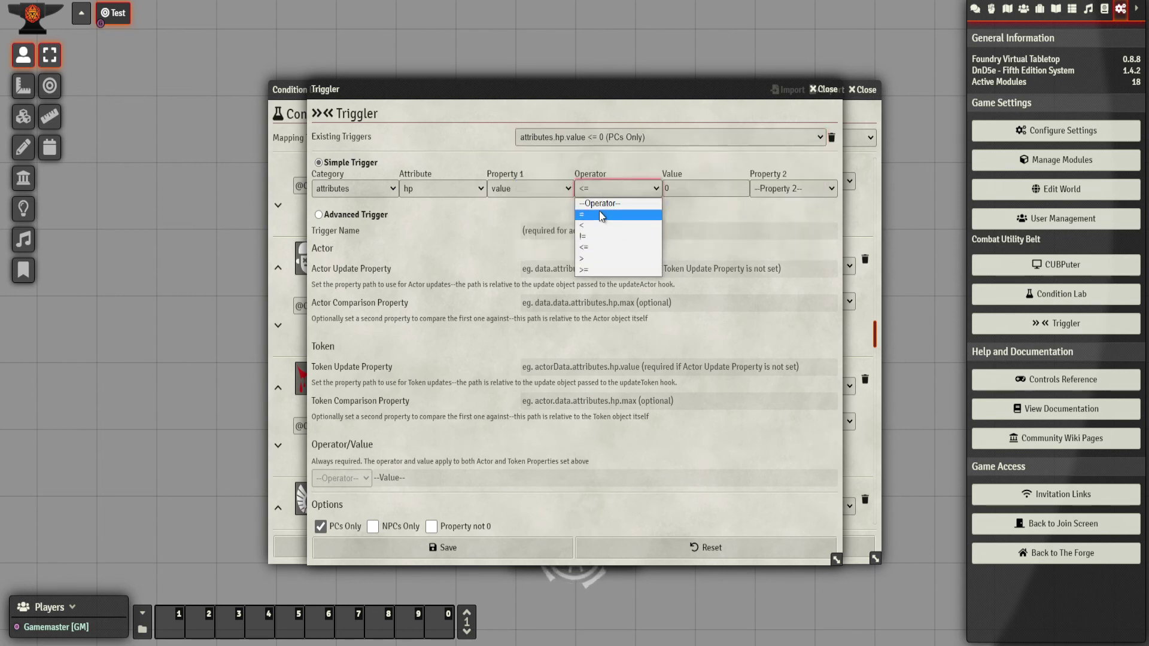
pyautogui.click(651, 213)
pyautogui.click(780, 190)
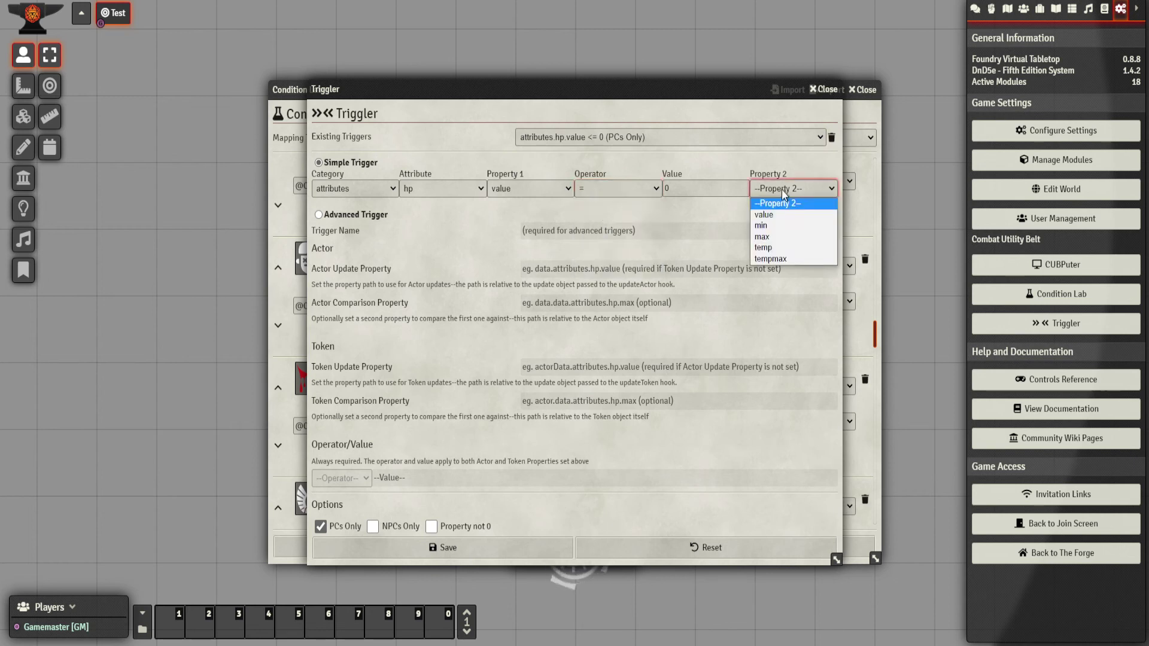
pyautogui.click(775, 213)
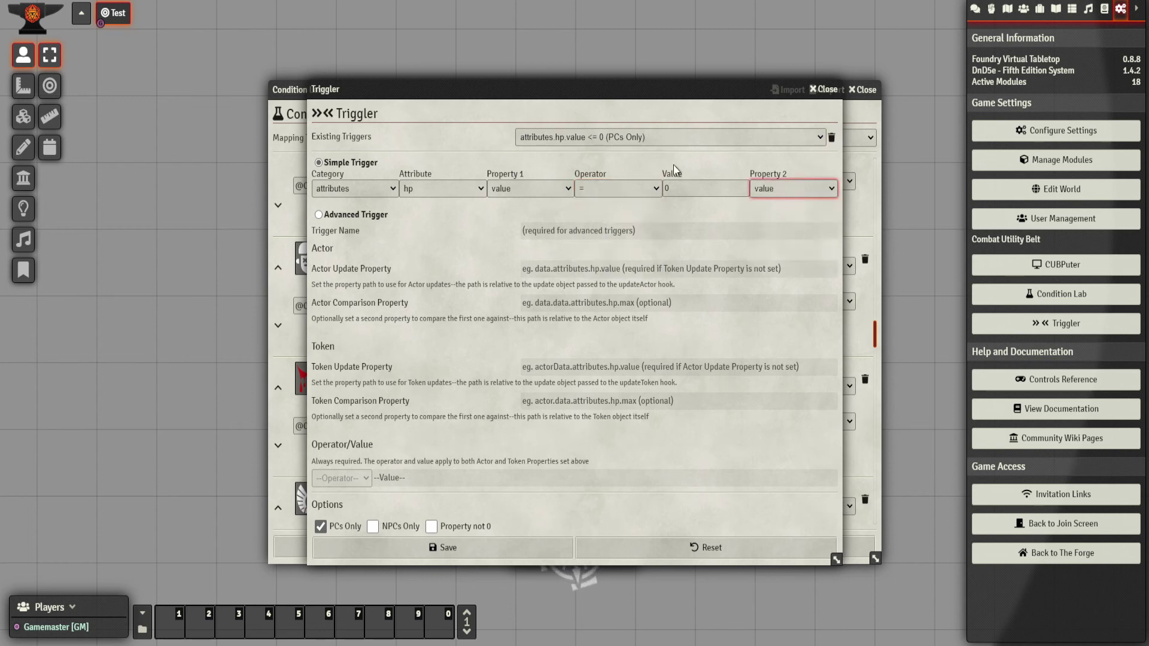
pyautogui.click(476, 540)
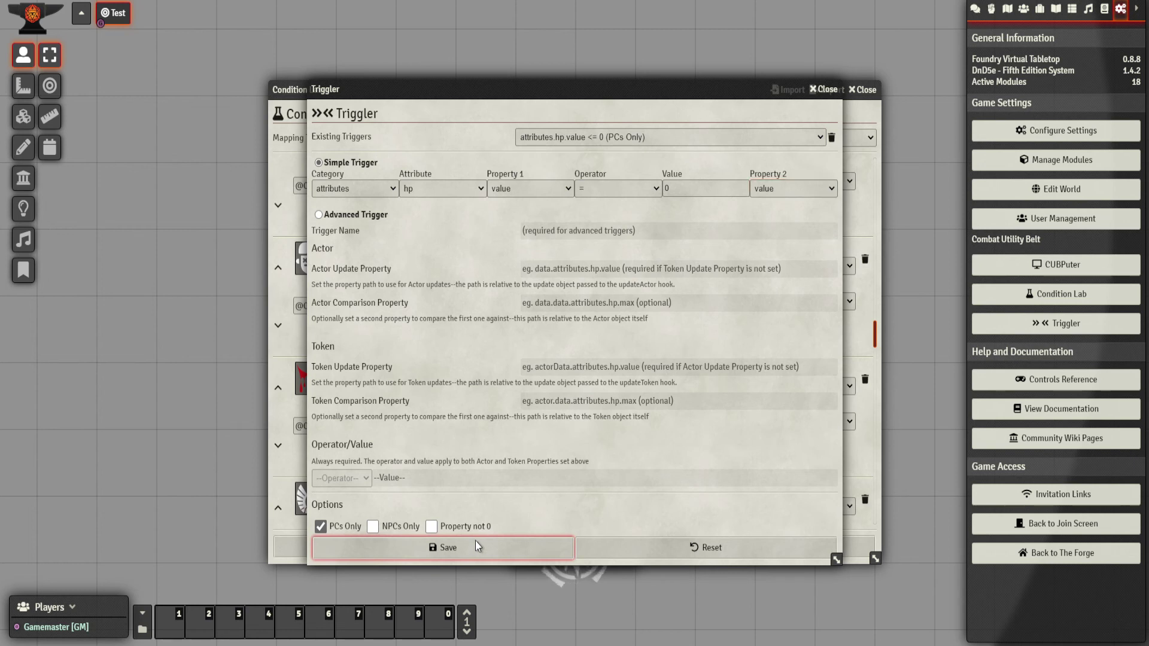
pyautogui.click(834, 95)
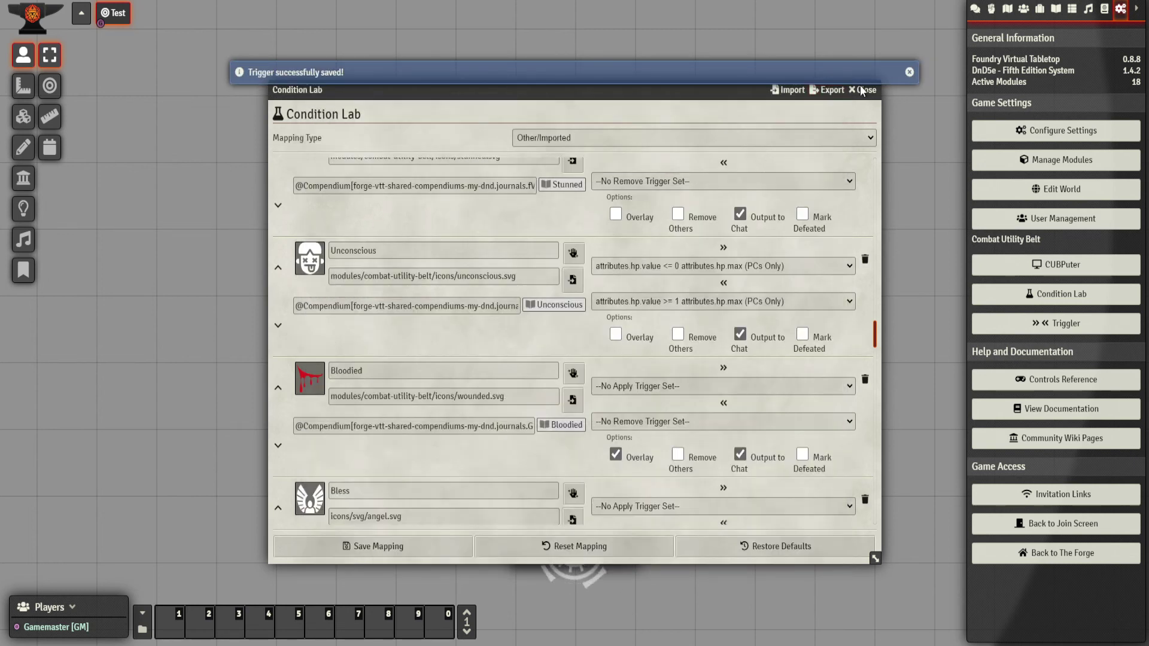
pyautogui.click(861, 89)
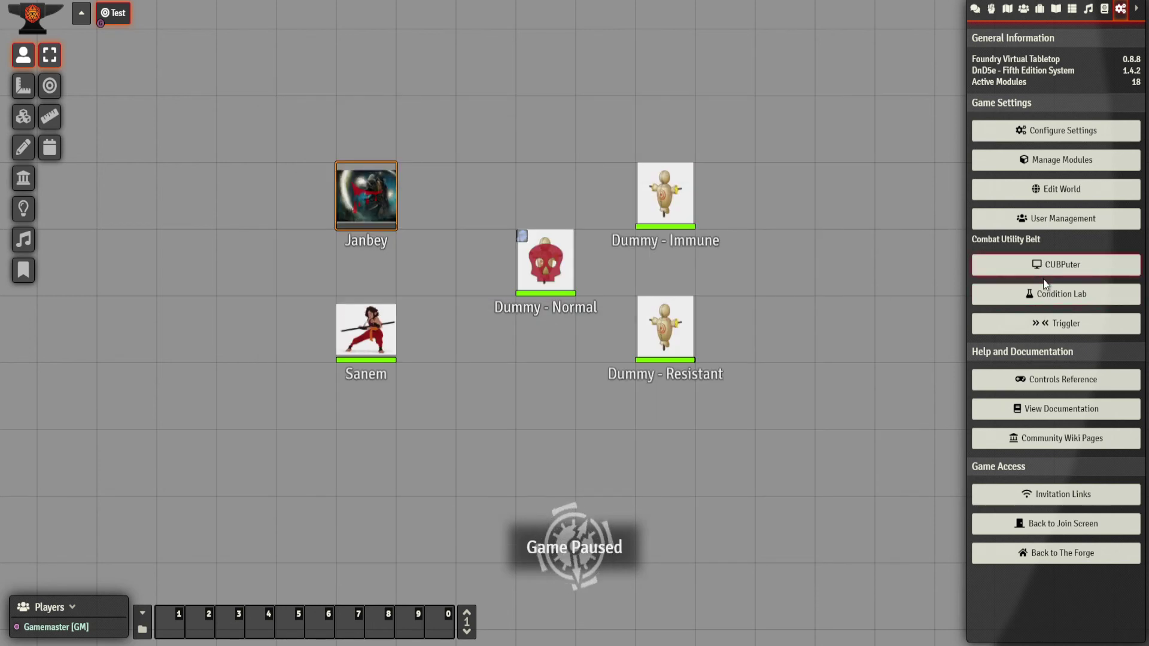
# Set Unconscious's apply trigger to attributes.hp.value = 0 attributes.hp.value (PCs Only) in the Condition Lab, save the mapping and close it
pyautogui.click(1047, 299)
pyautogui.scroll(-15, 451, 350)
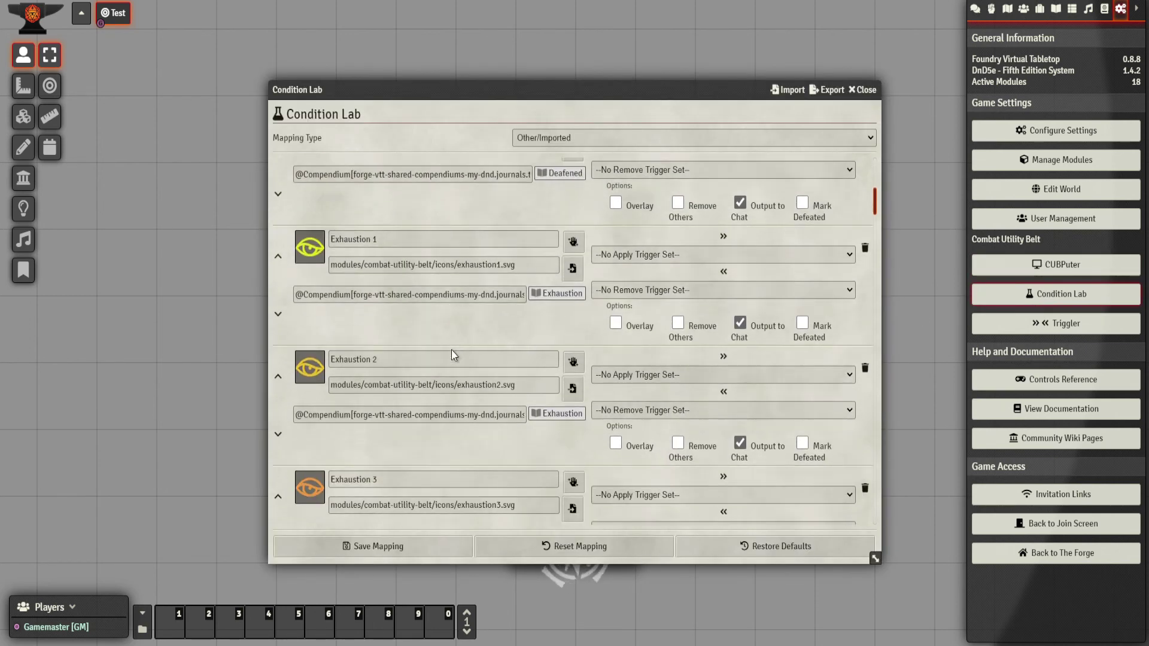
pyautogui.scroll(-14, 454, 352)
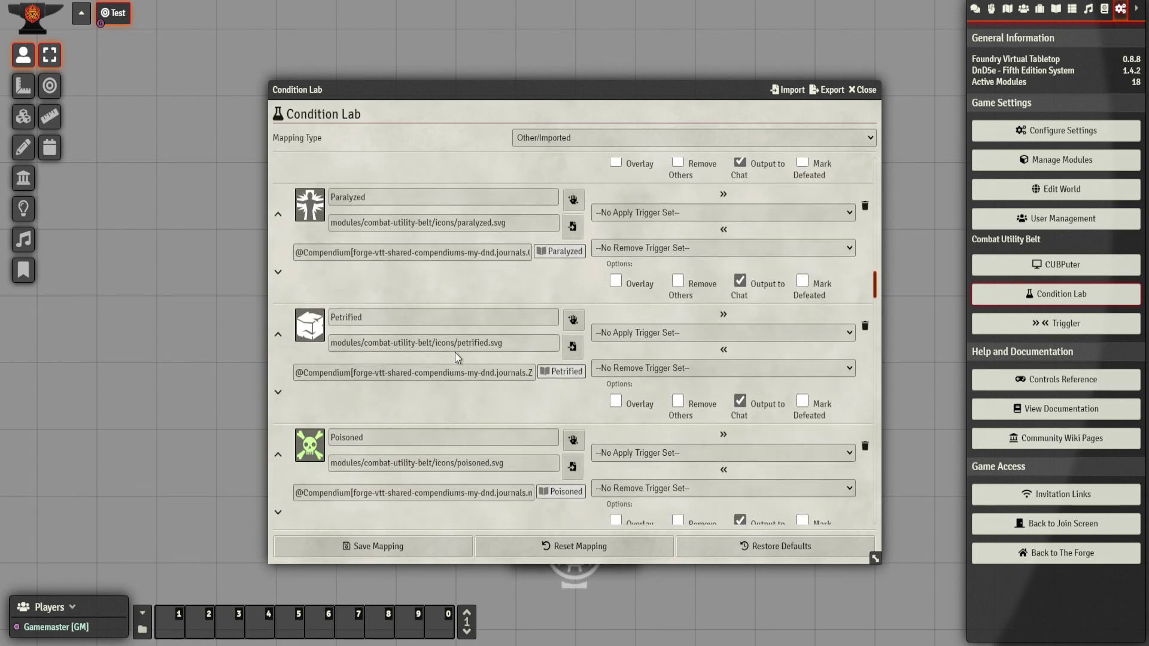
pyautogui.click(647, 332)
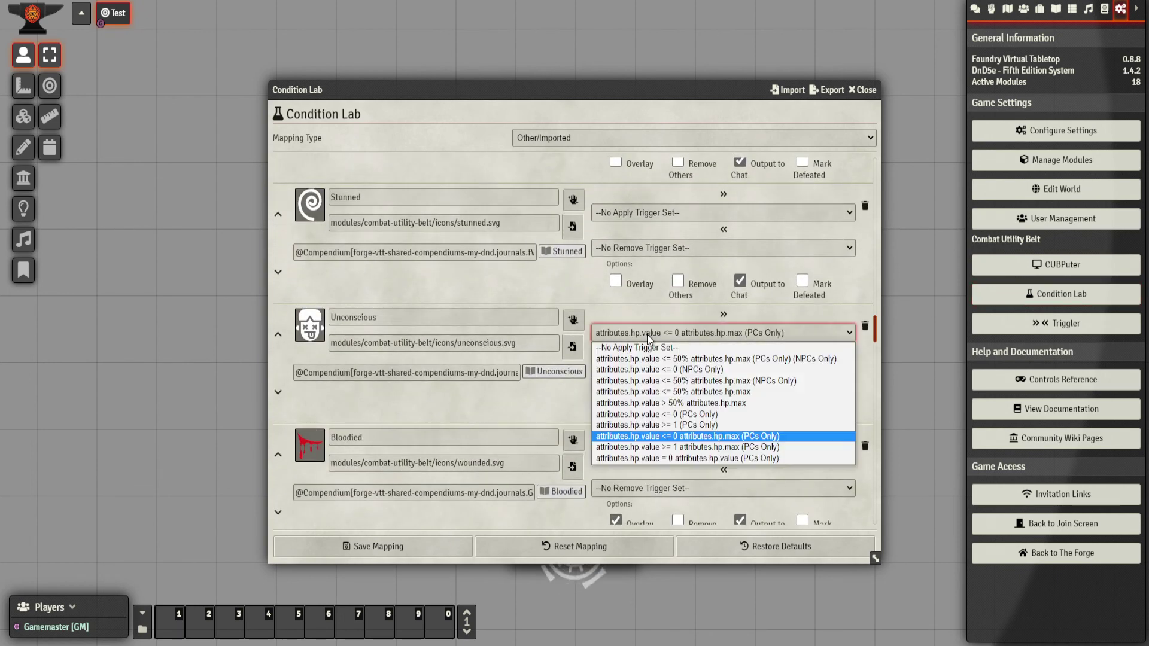
pyautogui.click(774, 460)
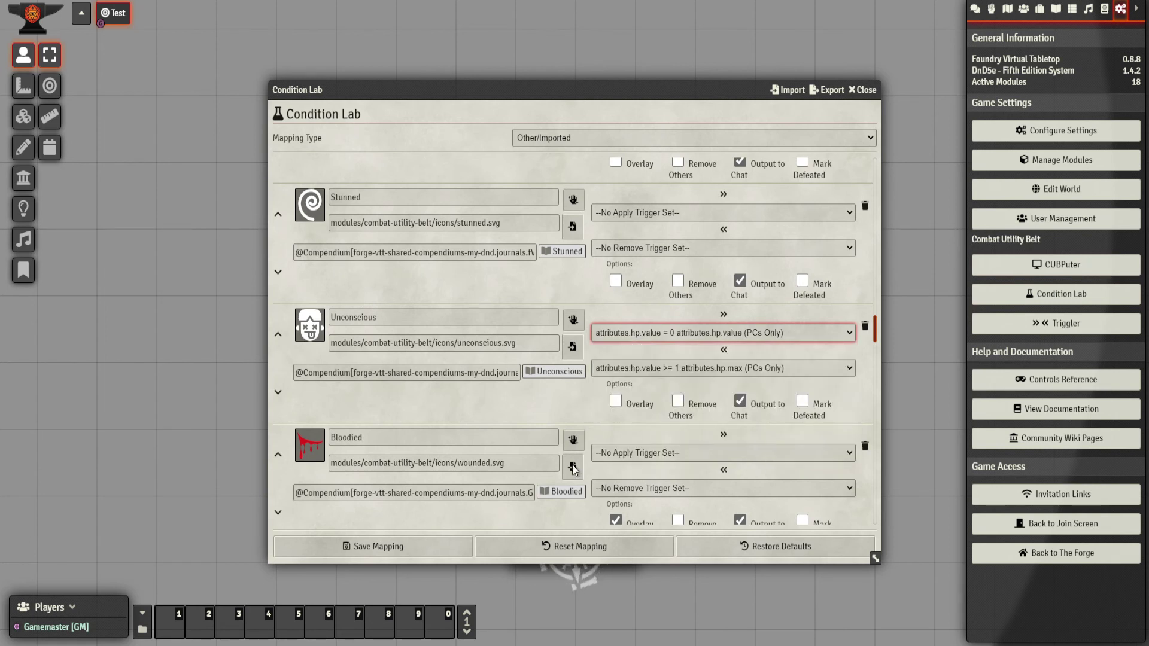
pyautogui.click(410, 554)
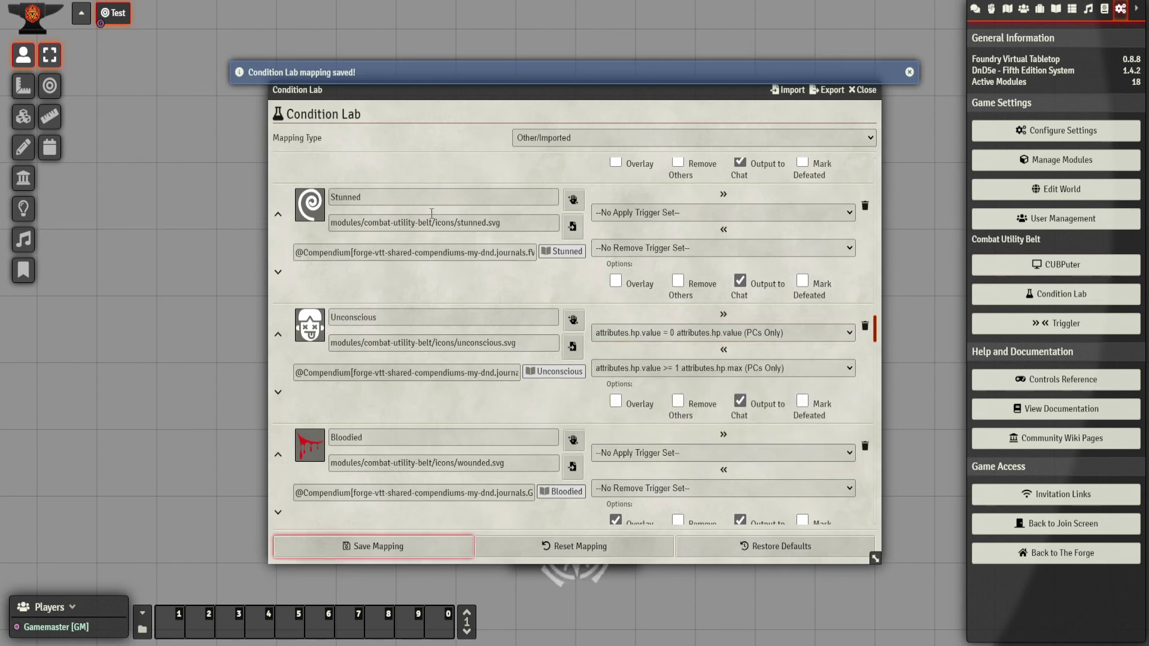
pyautogui.click(862, 89)
# Test the new Unconscious apply trigger on the Janbey token by setting its hit points to 1 and back to 0
pyautogui.rightClick(390, 220)
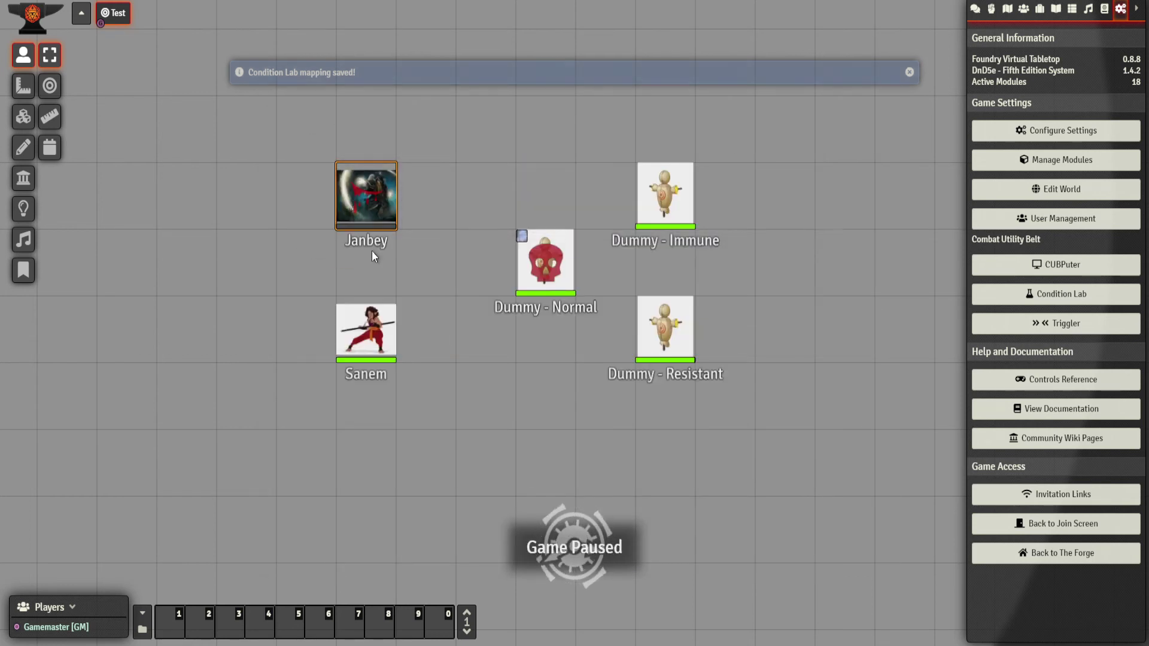
pyautogui.press('Escape')
pyautogui.rightClick(362, 212)
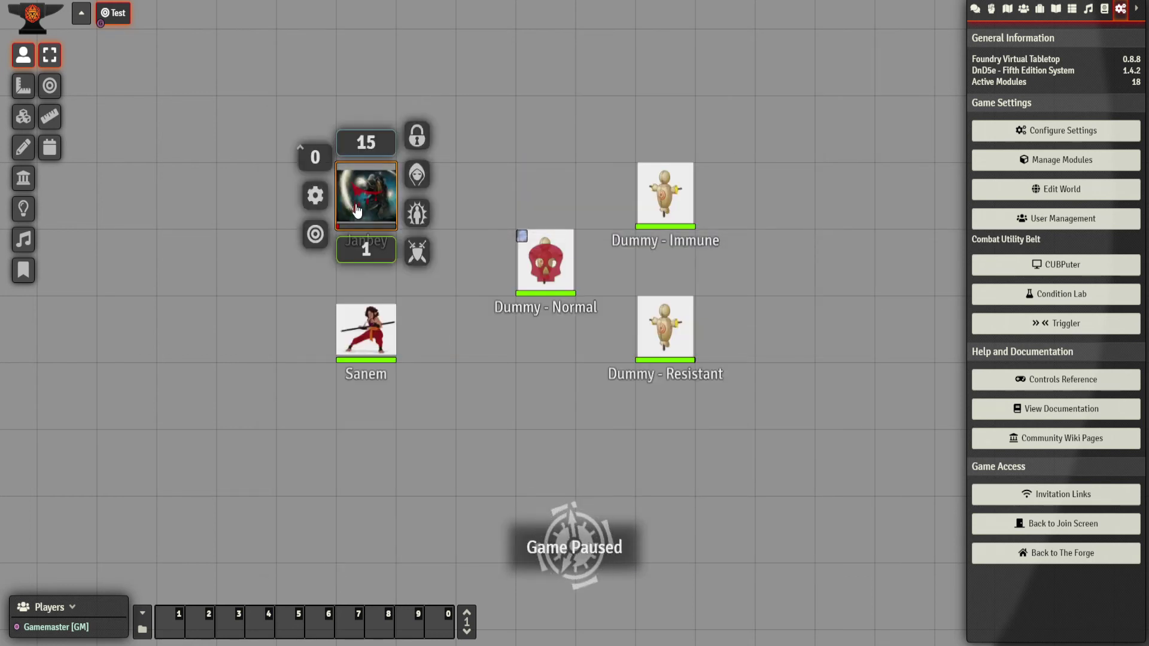
pyautogui.click(359, 252)
pyautogui.write('0')
pyautogui.press('Return')
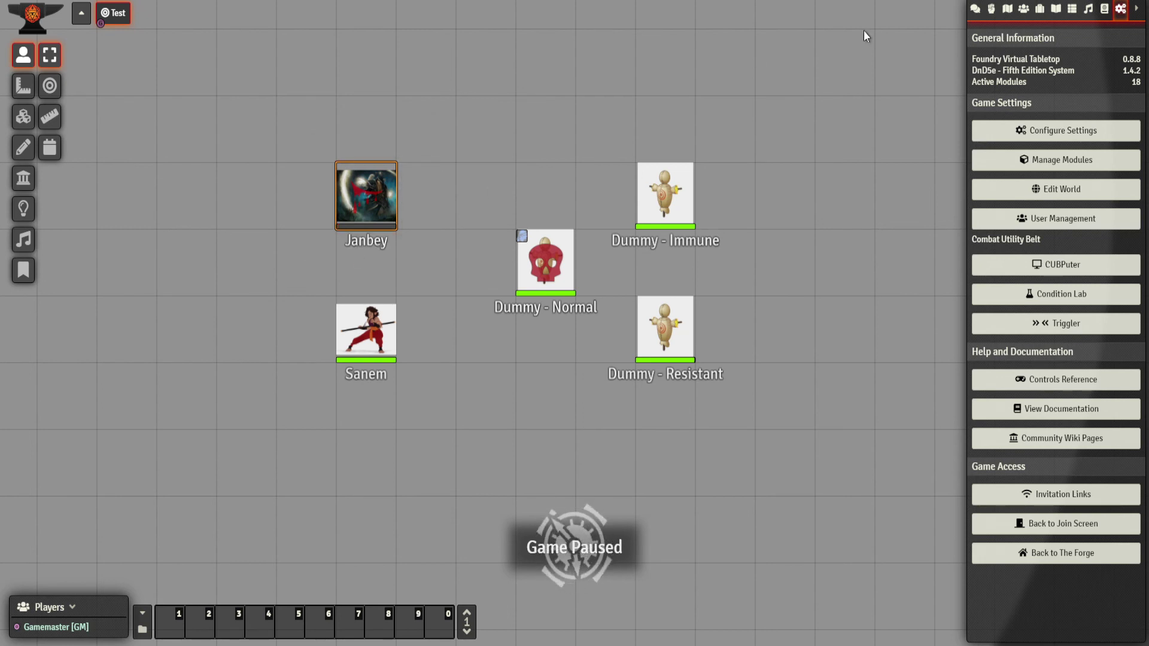
# Check the chat log's condition messages and review the apply and remove triggers set for Unconscious in the Condition Lab
pyautogui.click(975, 9)
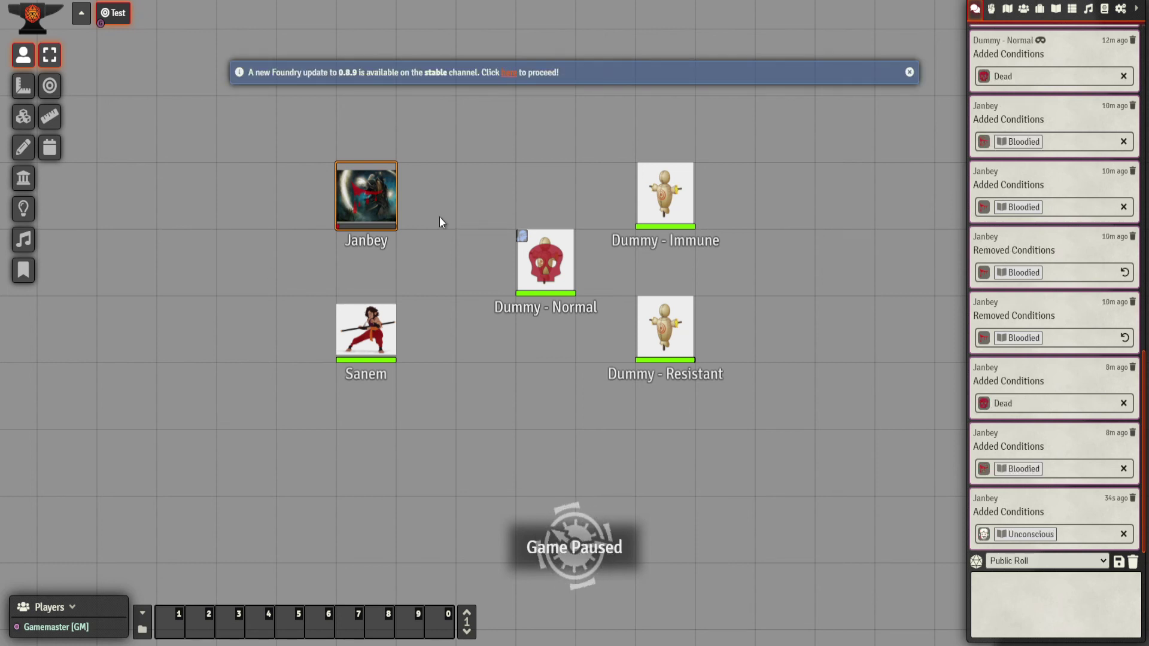
pyautogui.click(1119, 8)
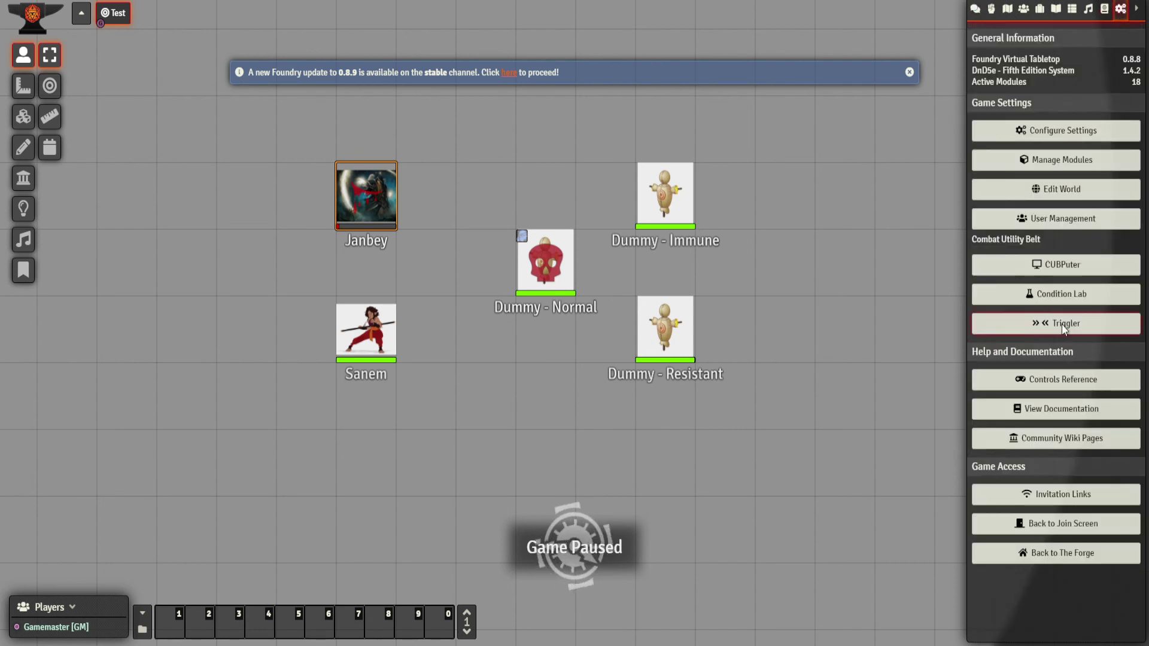
pyautogui.click(1065, 267)
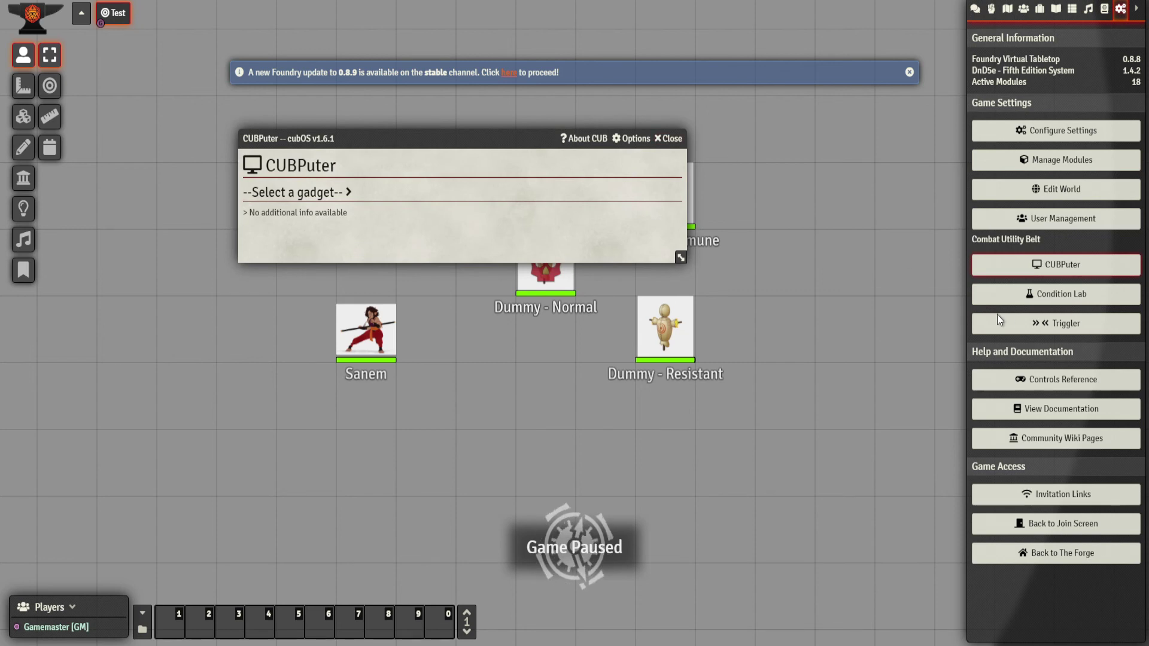
pyautogui.click(669, 138)
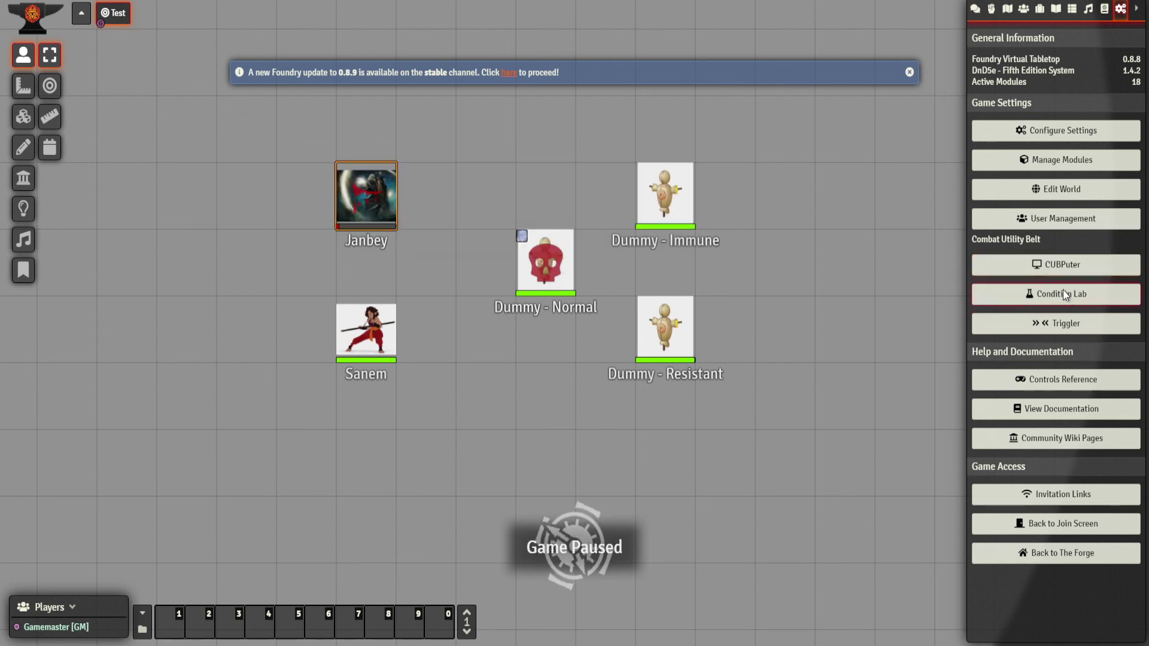
pyautogui.click(1064, 292)
pyautogui.scroll(-10, 563, 366)
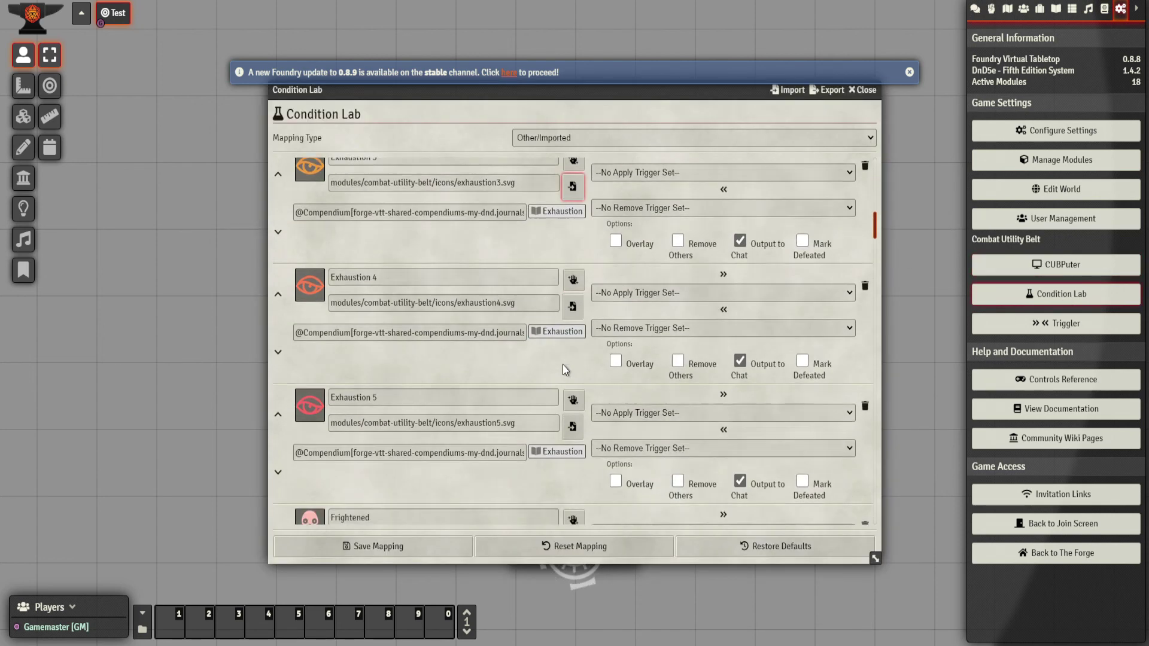
pyautogui.scroll(-15, 563, 364)
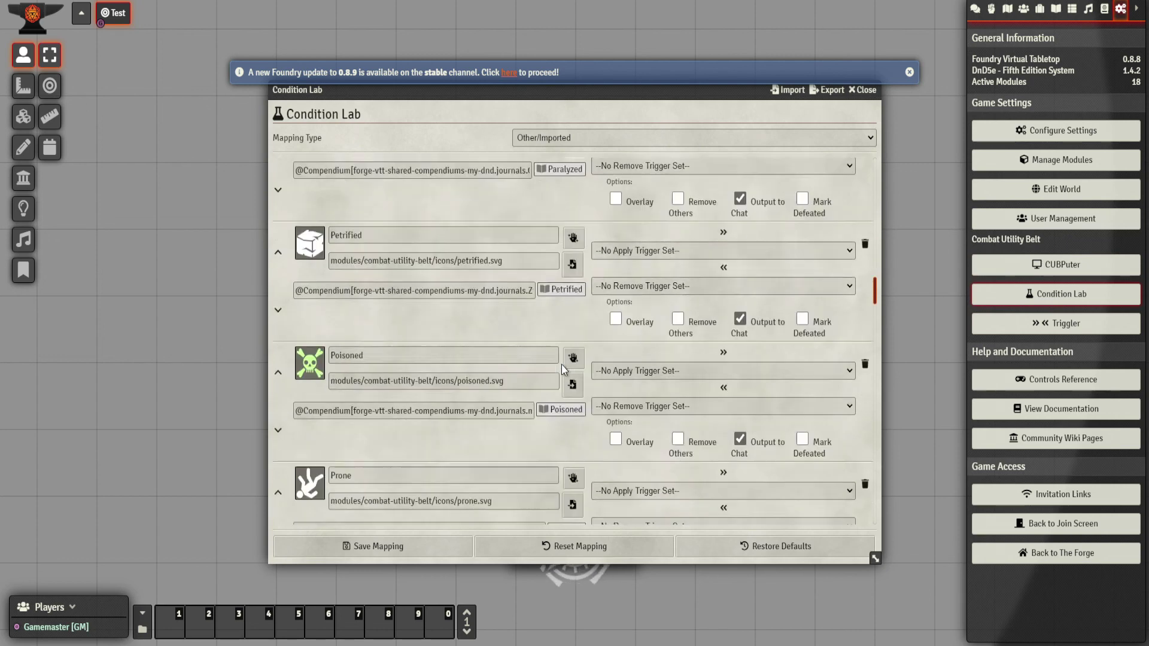
pyautogui.scroll(-9, 561, 365)
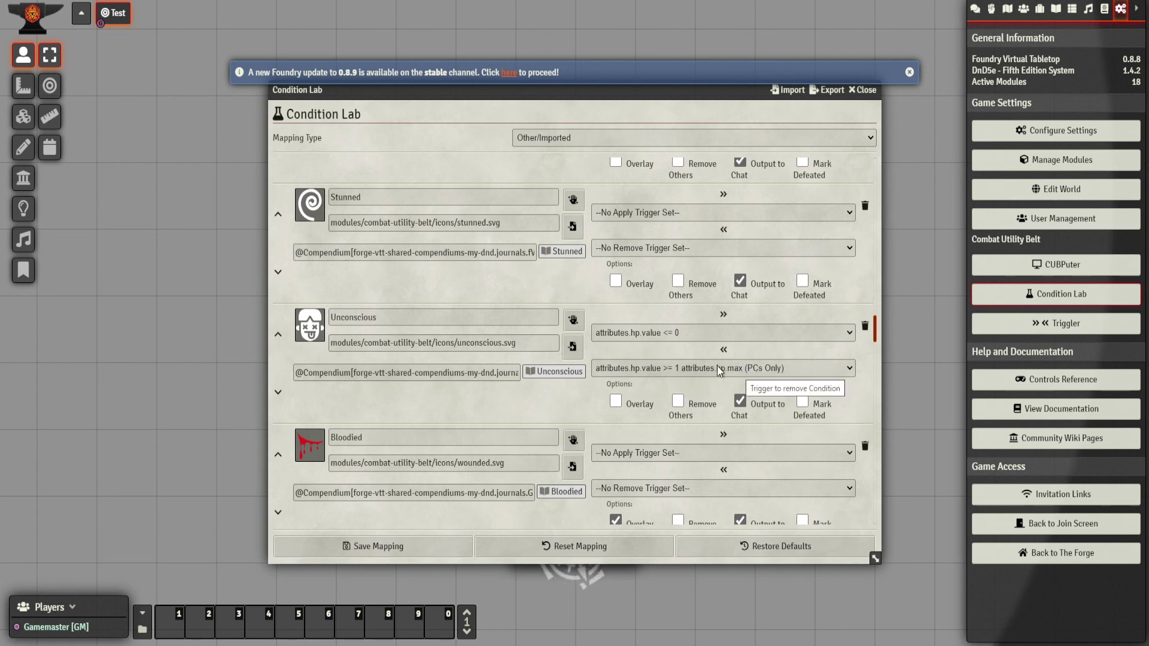
pyautogui.click(863, 90)
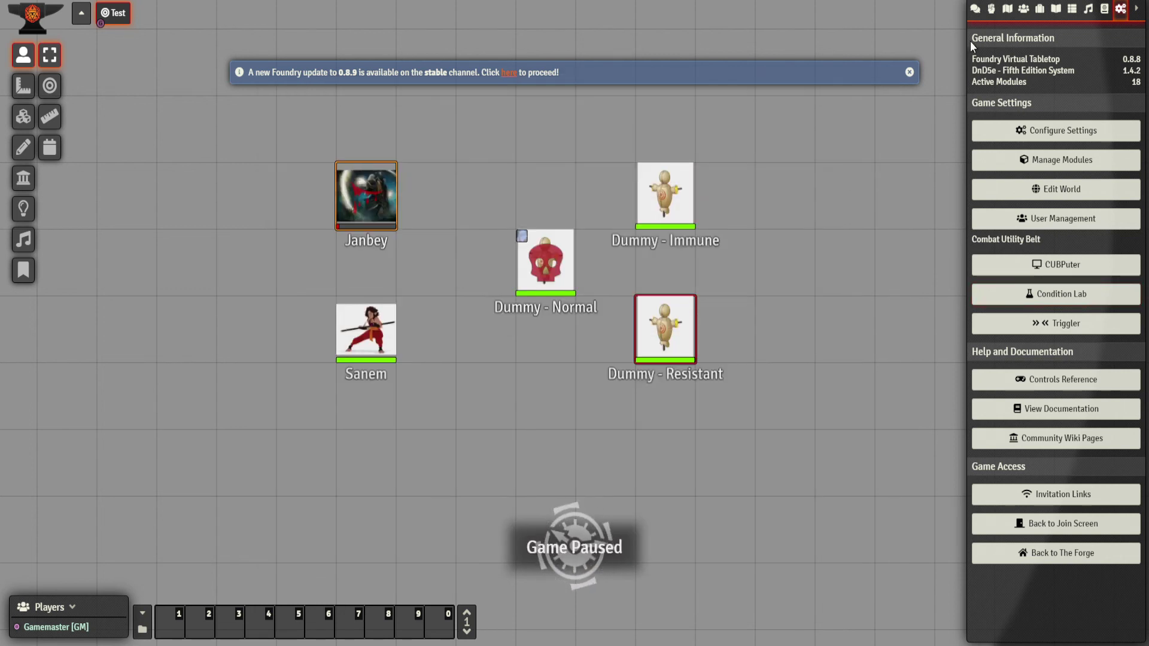
# Test the Unconscious apply trigger with the chat log open by reducing the Janbey token's hit points by 1, and dismiss the notifications
pyautogui.click(975, 9)
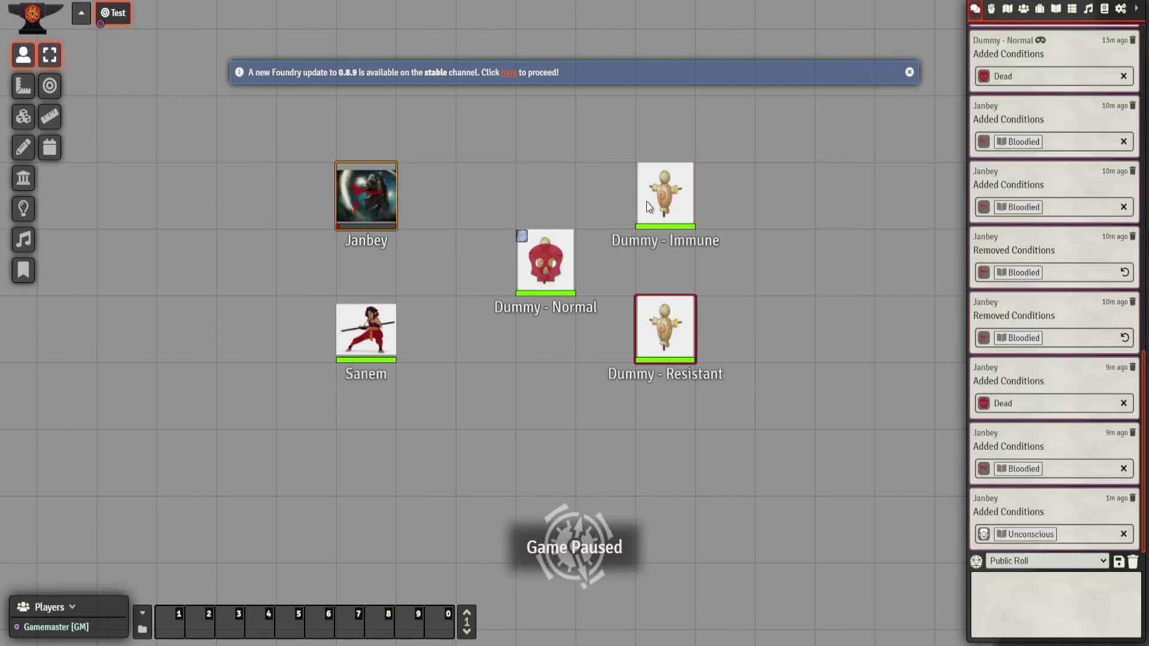
pyautogui.rightClick(364, 206)
pyautogui.click(389, 253)
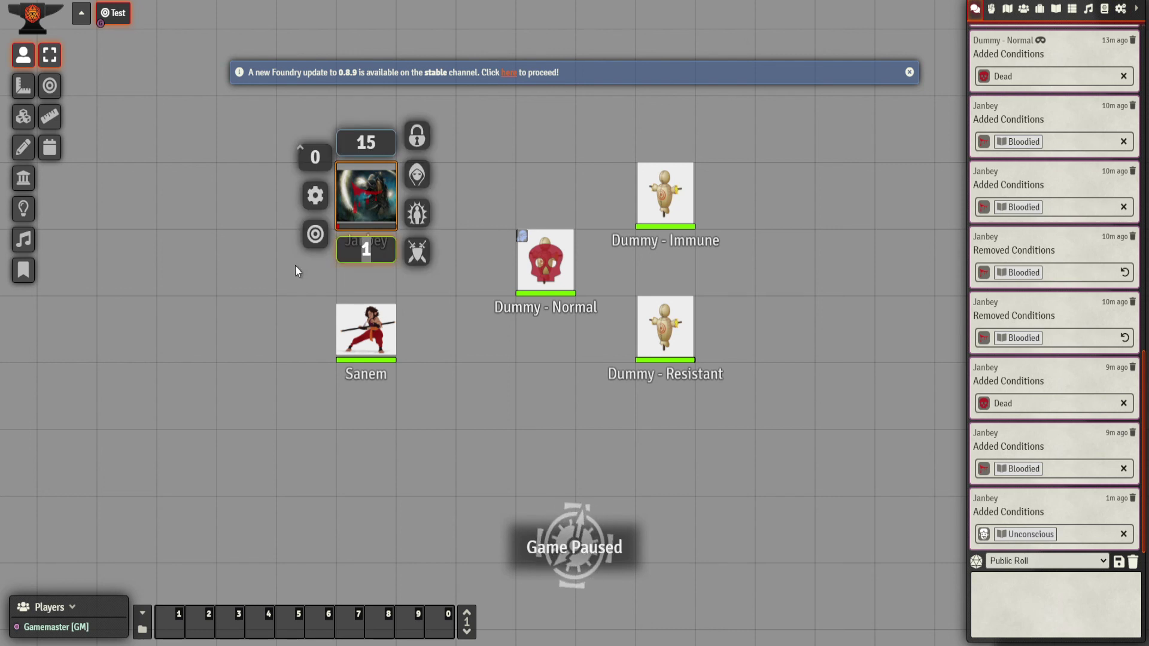
pyautogui.write('-1')
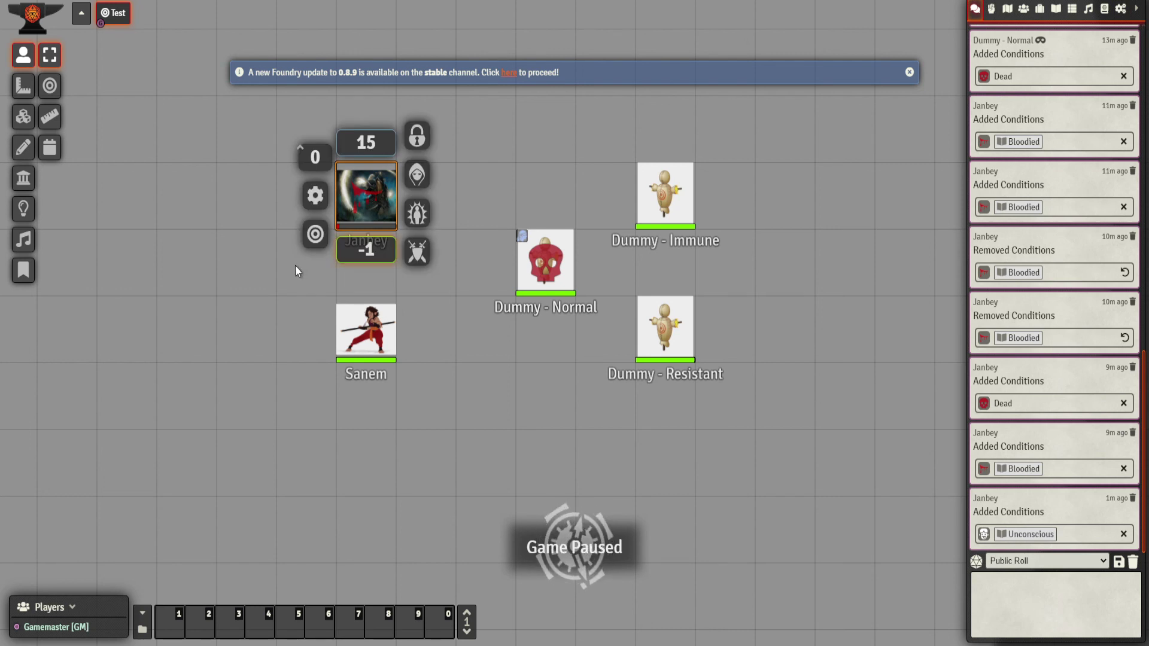
pyautogui.press('Return')
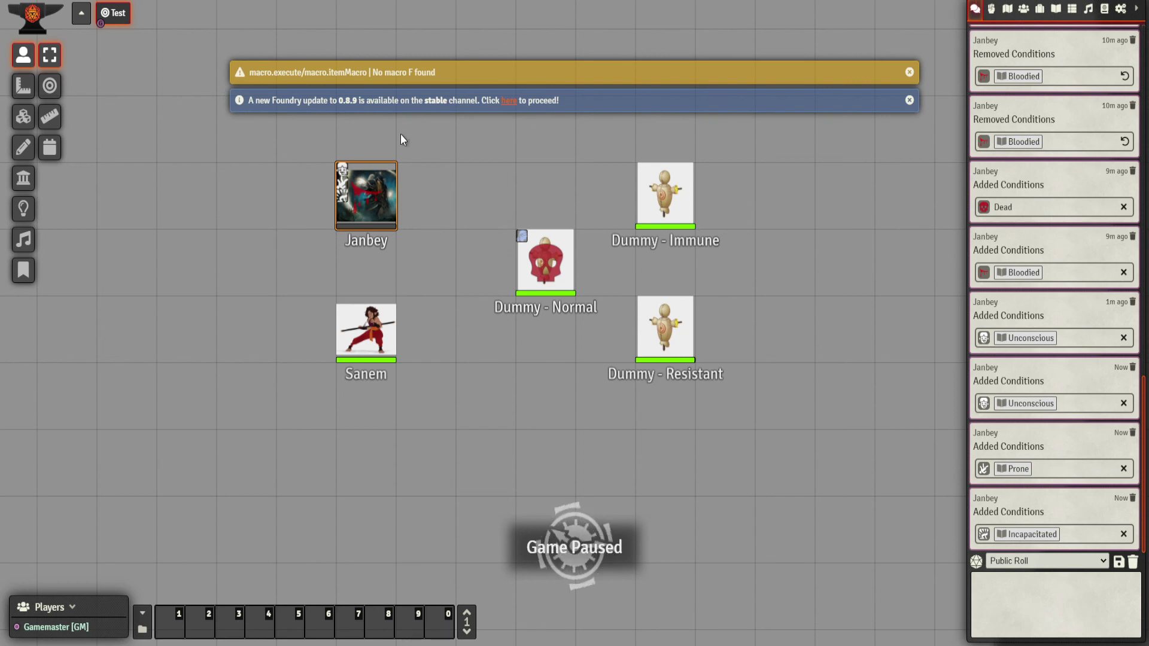
pyautogui.click(376, 78)
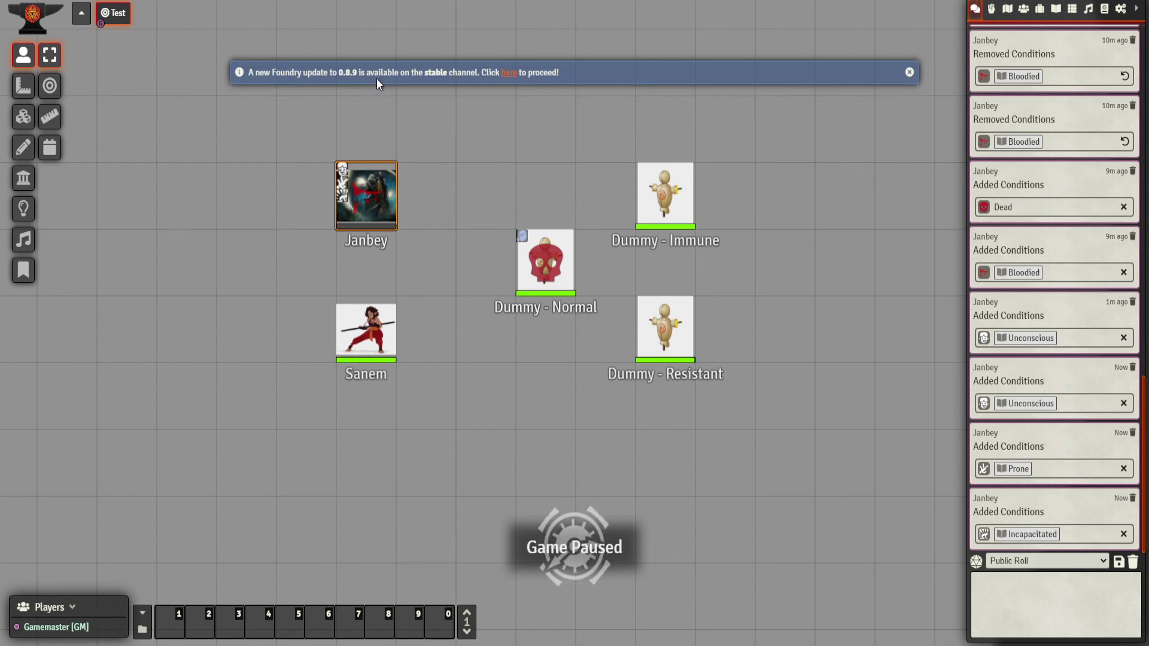
pyautogui.click(375, 78)
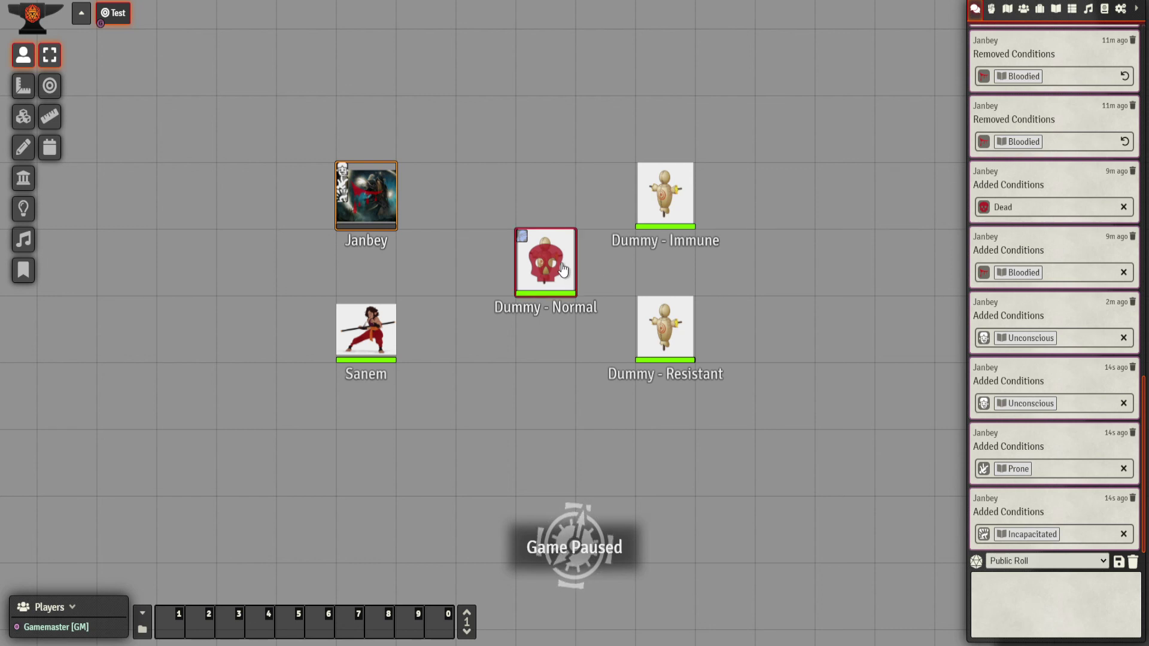
# Test the Unconscious remove trigger by raising the Janbey token's hit points by 1
pyautogui.rightClick(670, 349)
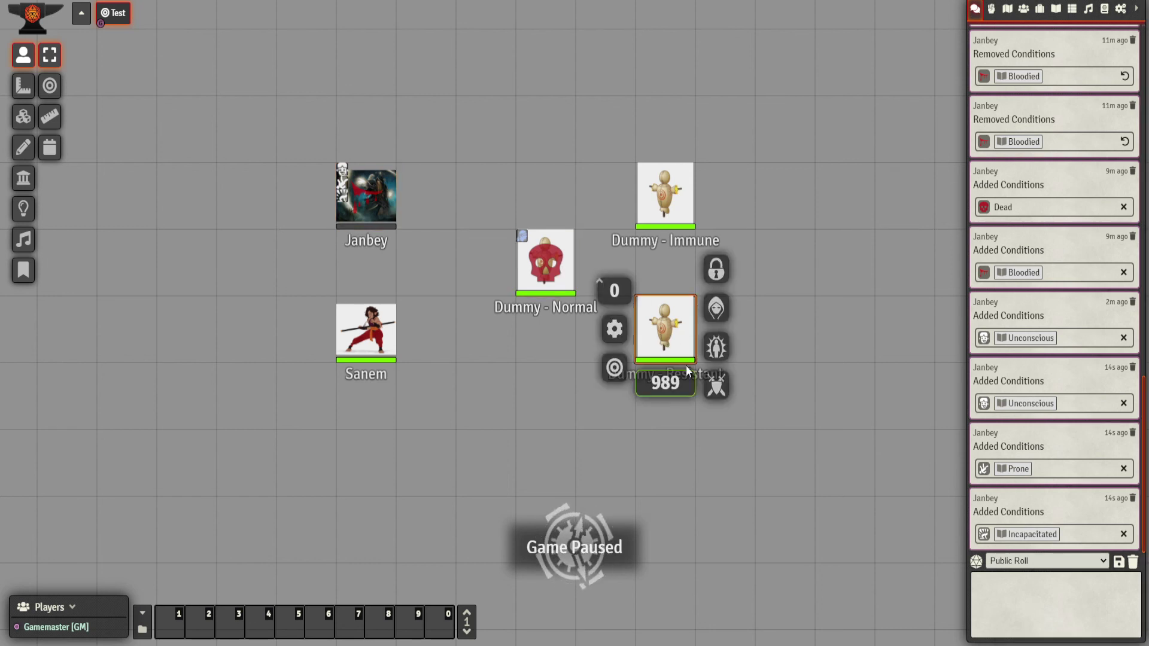
pyautogui.click(661, 331)
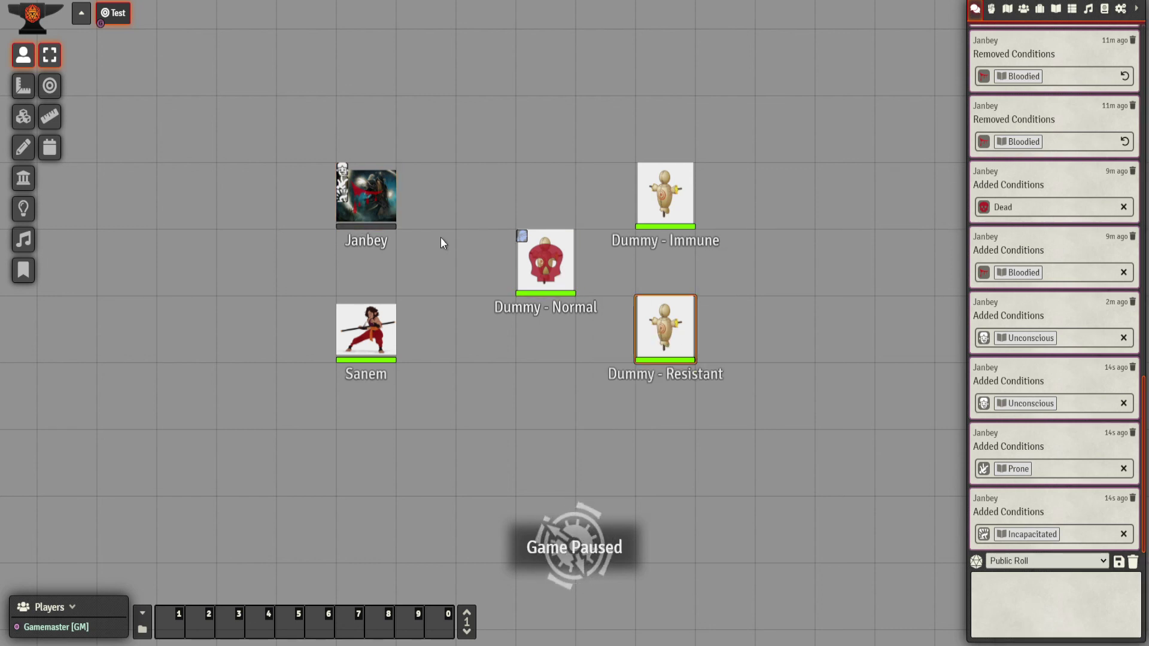
pyautogui.rightClick(357, 203)
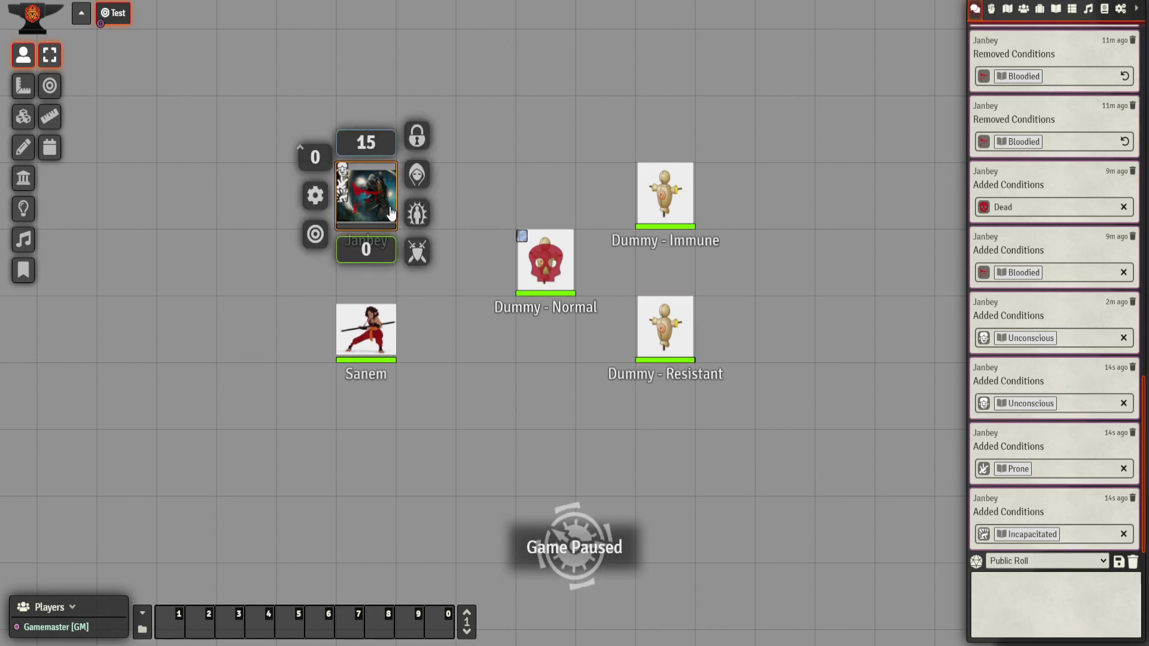
pyautogui.click(341, 255)
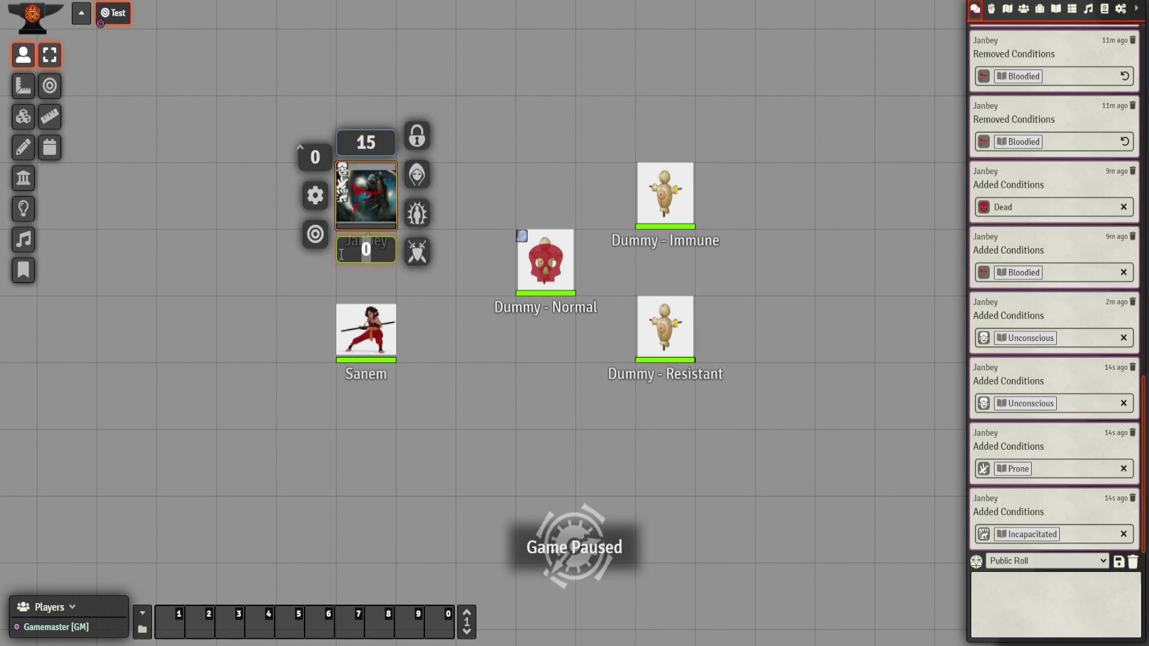
pyautogui.write('1')
pyautogui.press('BackSpace')
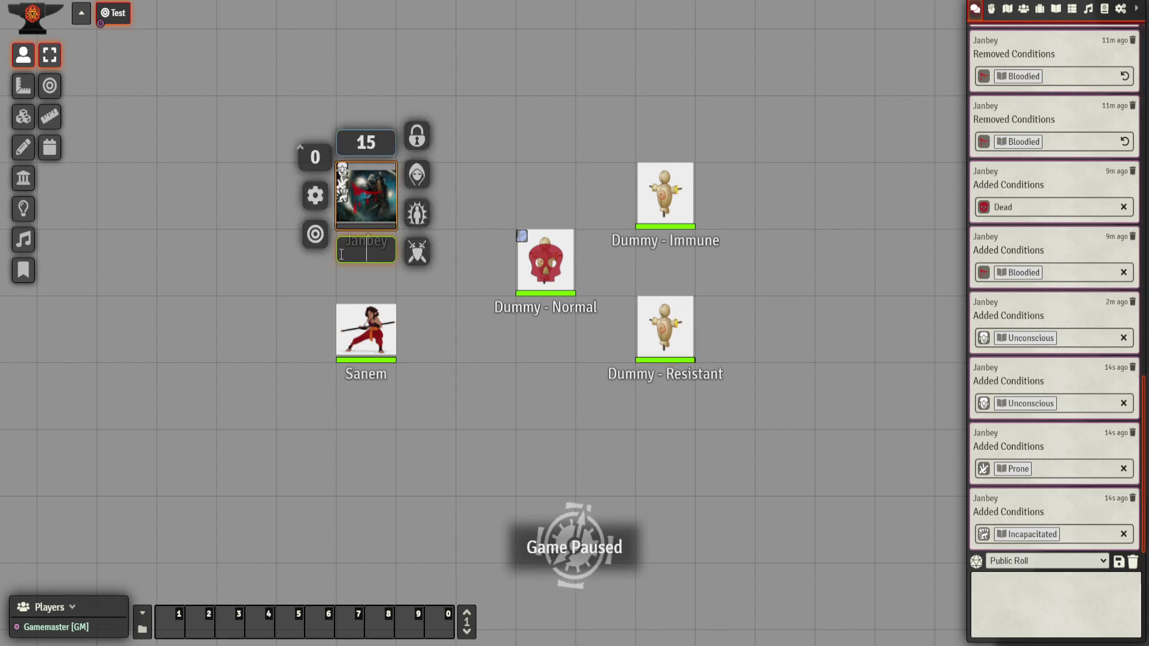
pyautogui.write('+1')
pyautogui.press('Return')
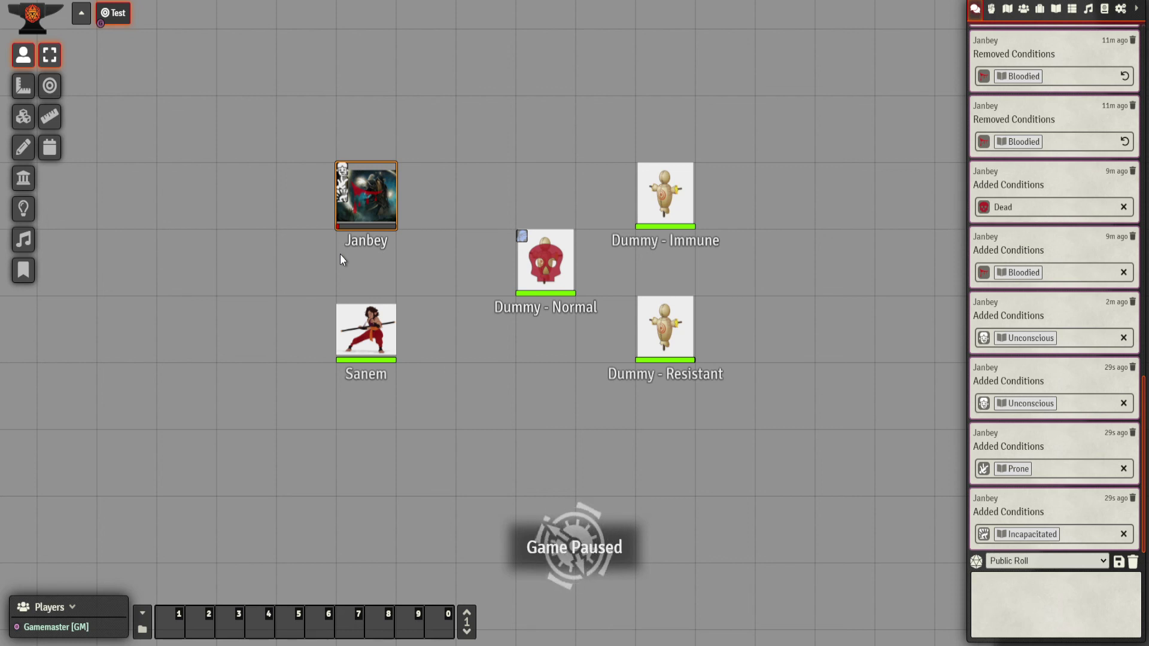
# Load the attributes.hp.value <= 0 trigger in Triggler, change its operator to >, save it, and close both windows
pyautogui.click(1120, 9)
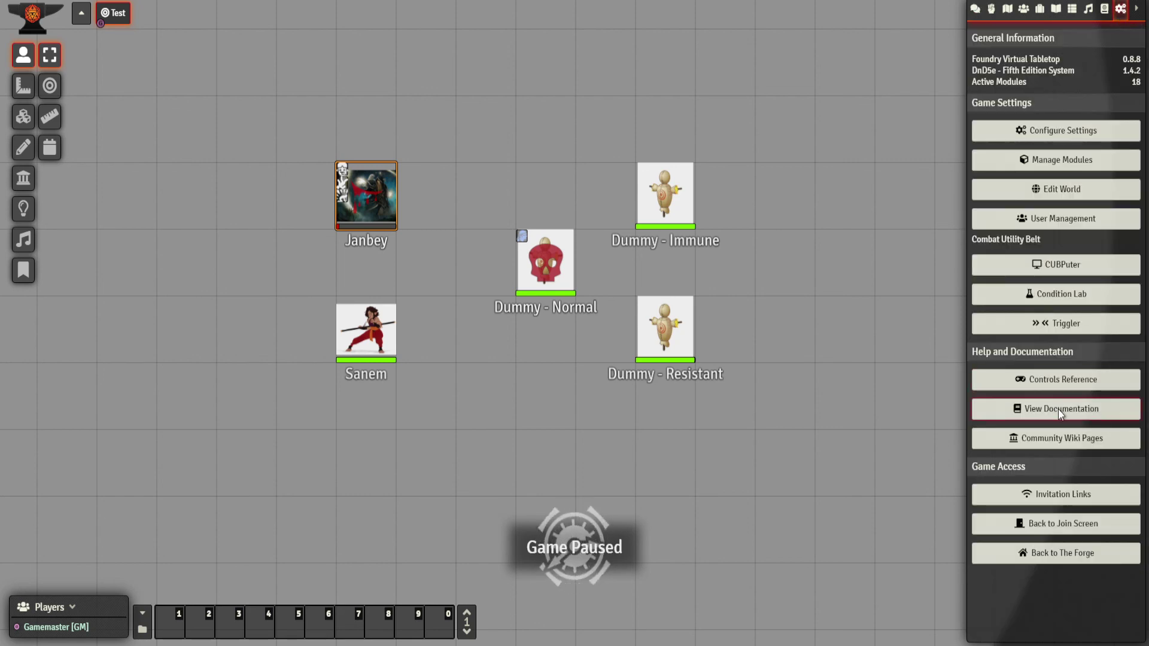
pyautogui.click(1041, 295)
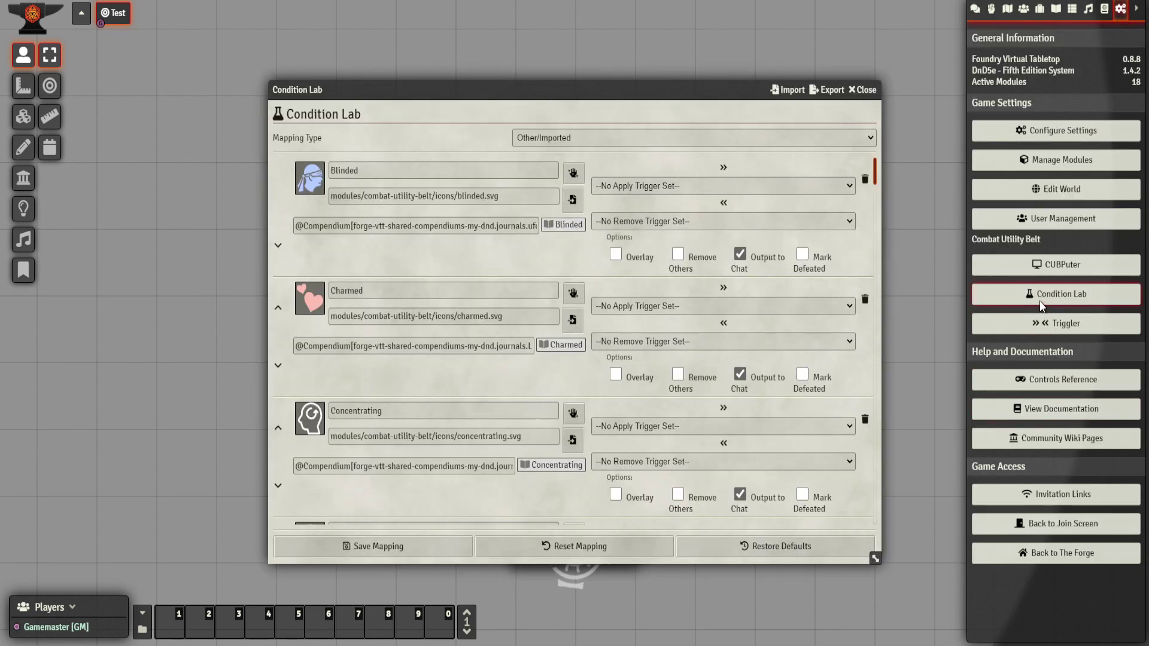
pyautogui.click(1041, 323)
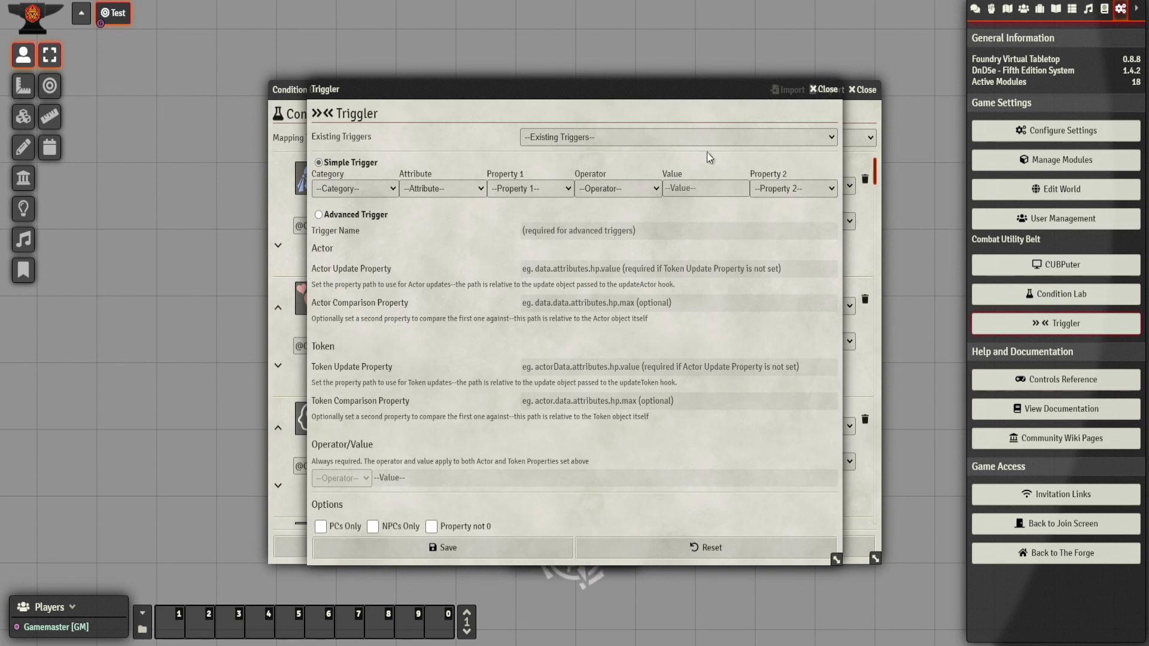
pyautogui.click(652, 137)
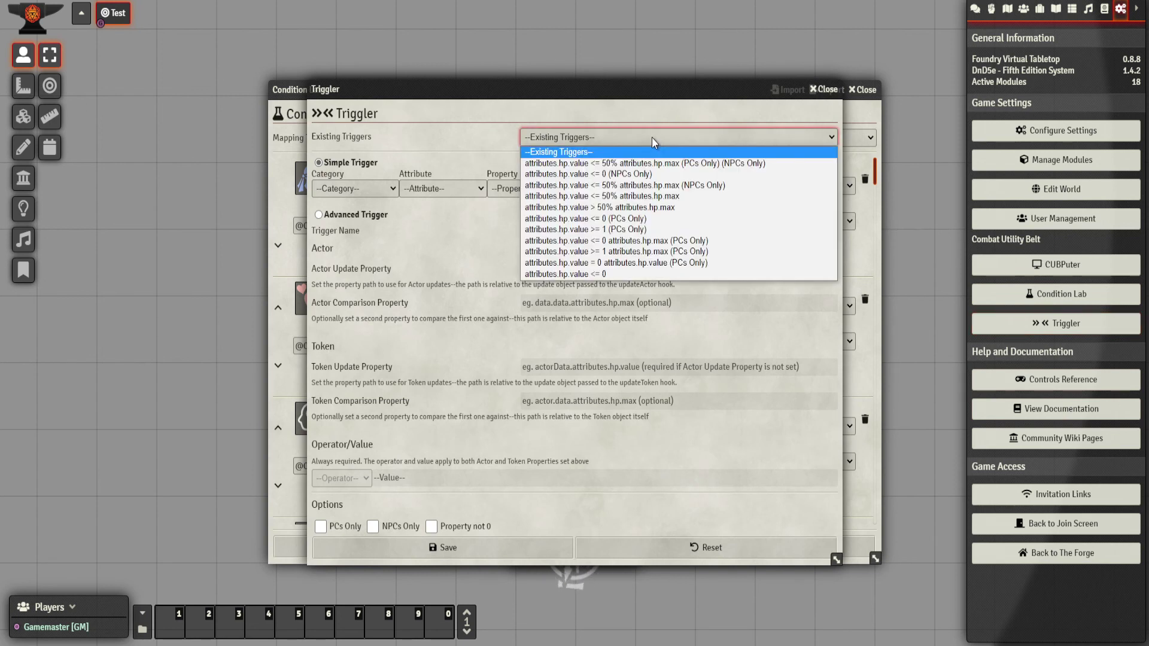
pyautogui.click(637, 274)
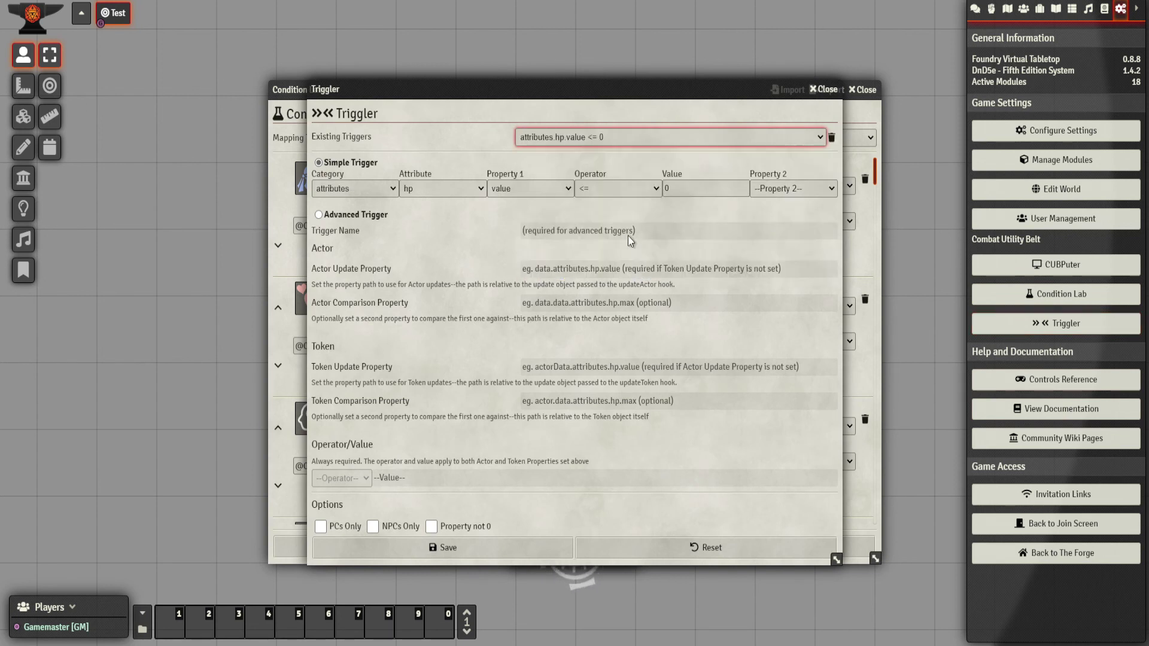
pyautogui.click(628, 193)
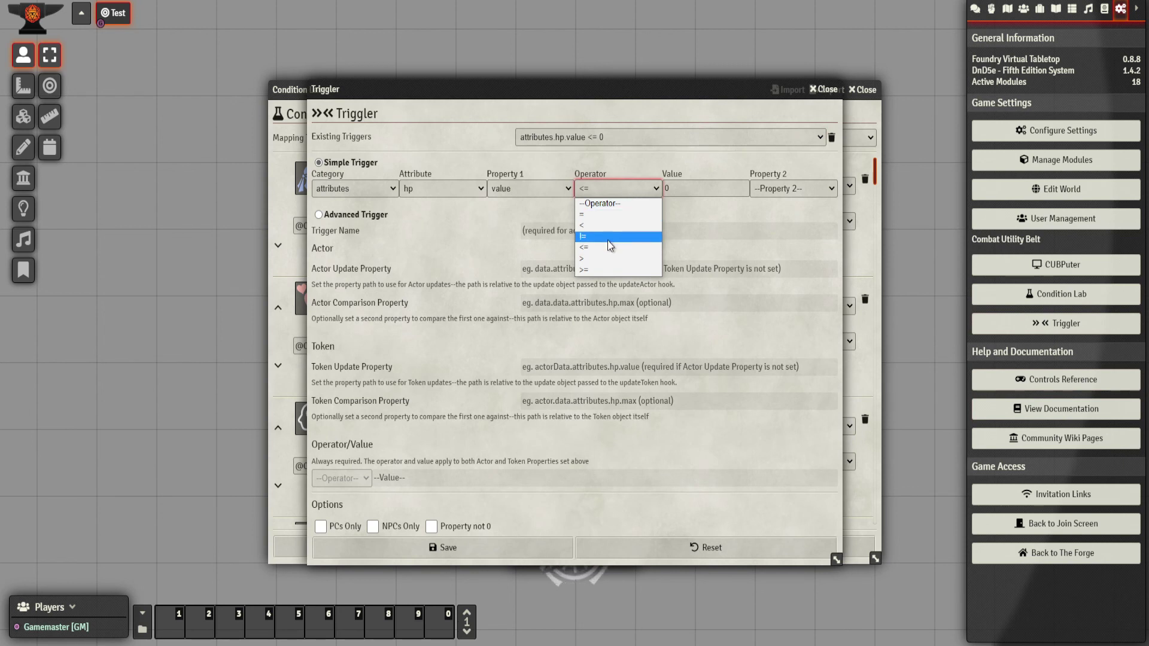
pyautogui.click(605, 259)
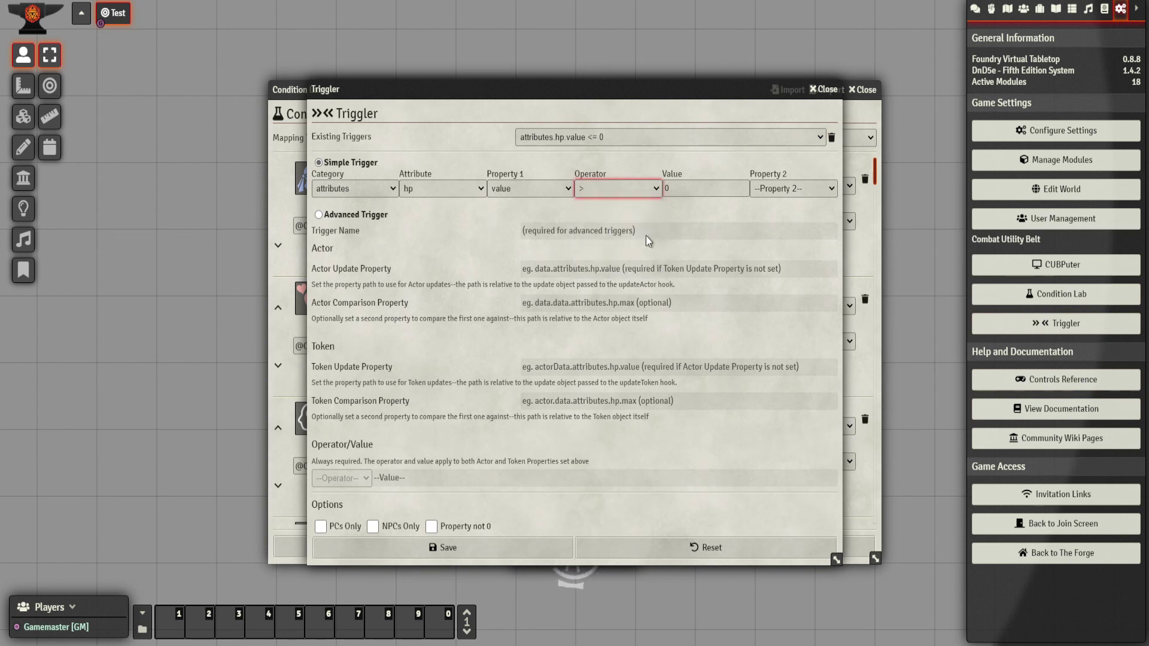
pyautogui.click(482, 543)
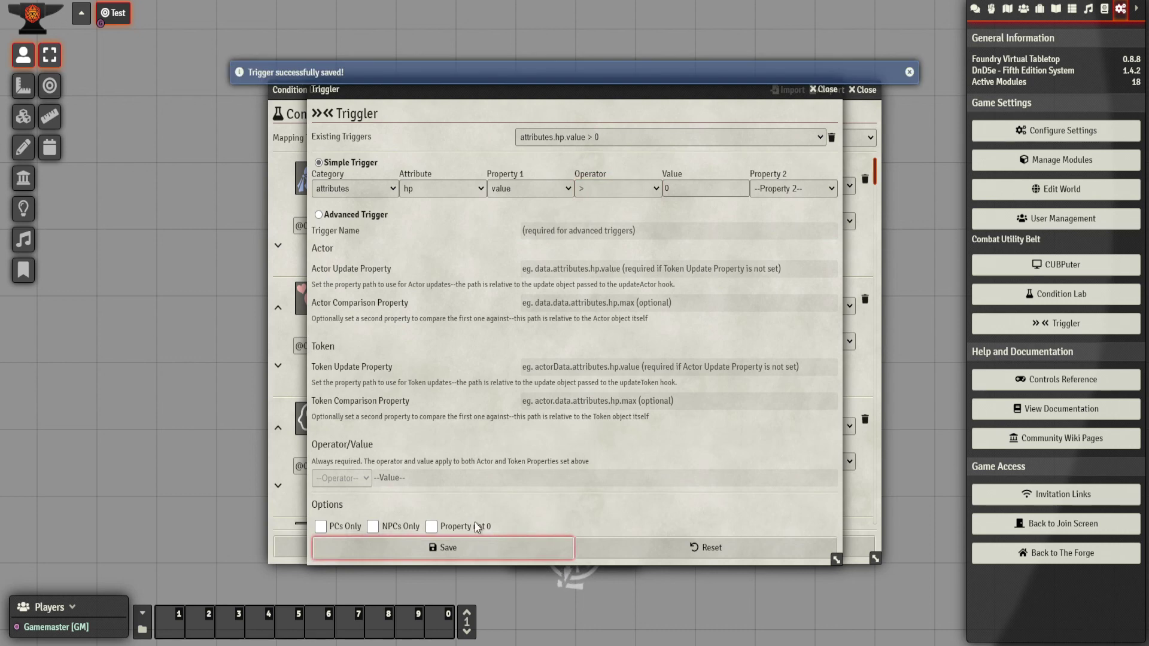
pyautogui.click(833, 93)
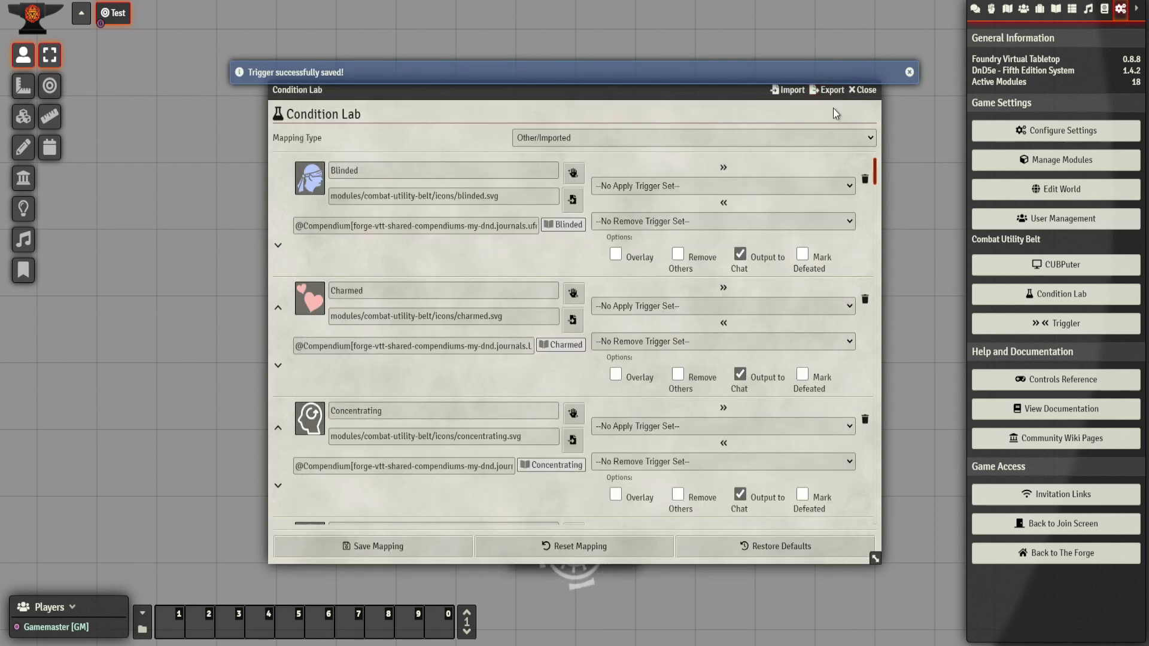
pyautogui.click(861, 91)
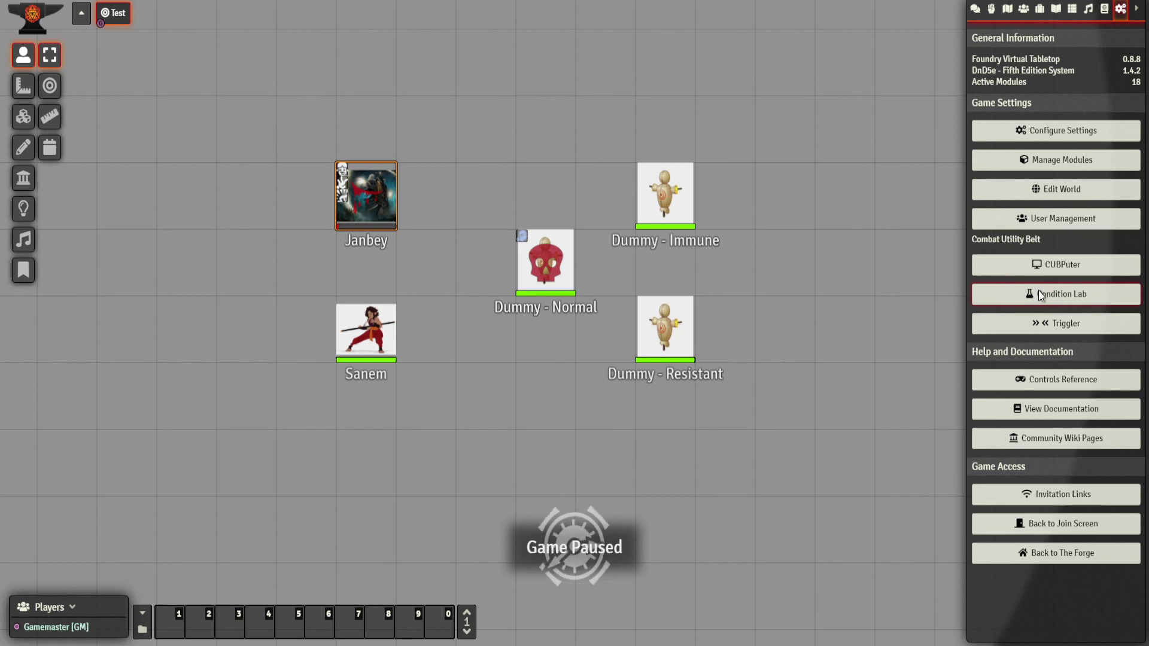
# Set the Unconscious condition's remove trigger to attributes.hp.value > 0 in the Condition Lab, save the mapping, and close the window
pyautogui.click(1055, 293)
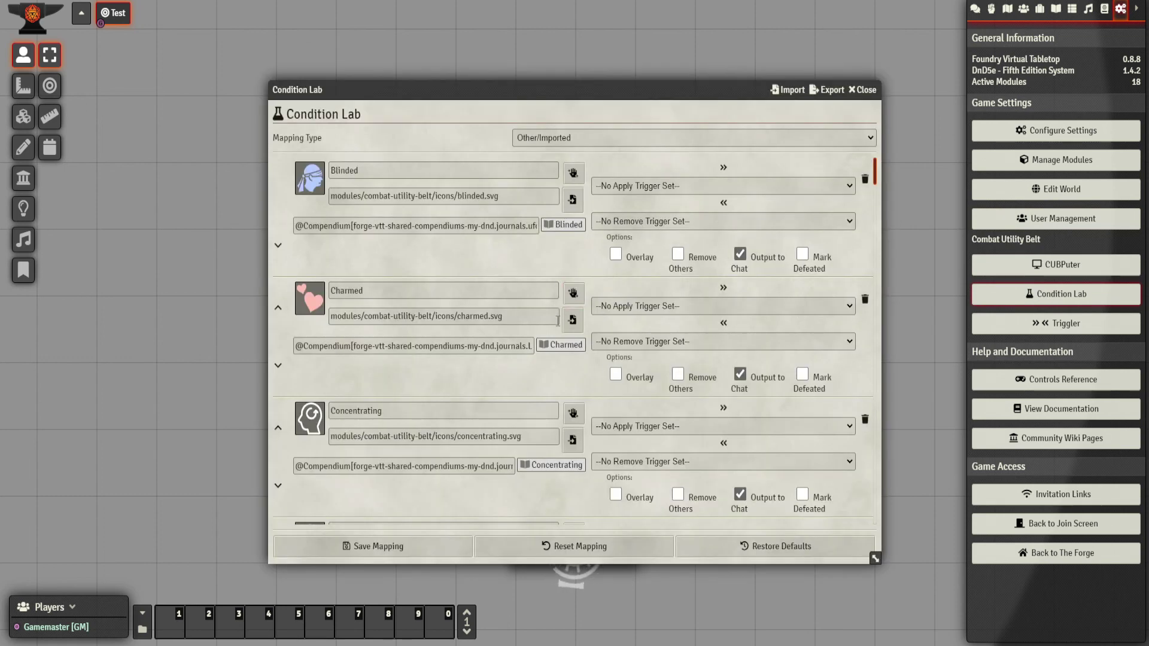
pyautogui.scroll(-20, 557, 323)
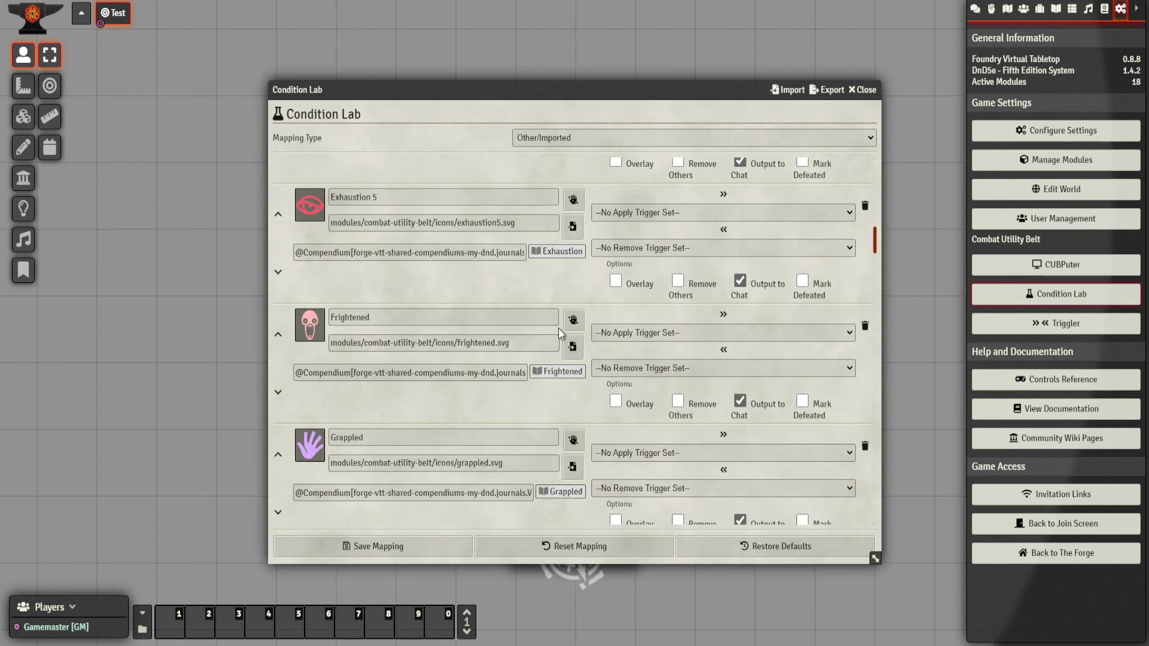
pyautogui.scroll(-10, 560, 327)
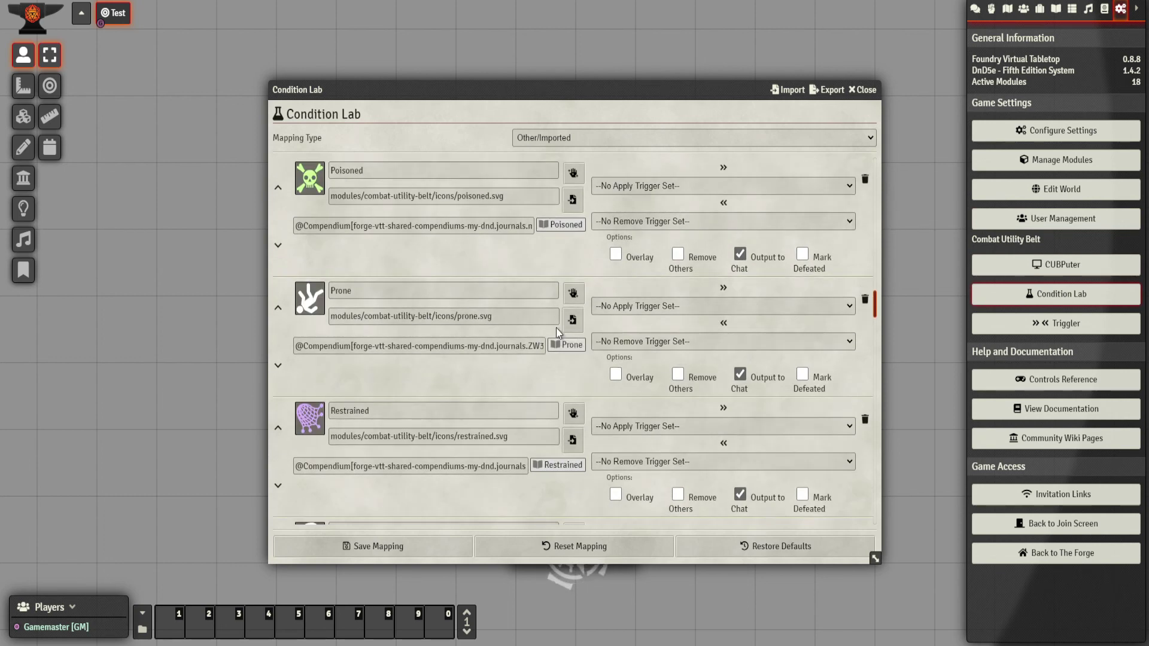
pyautogui.scroll(-5, 558, 329)
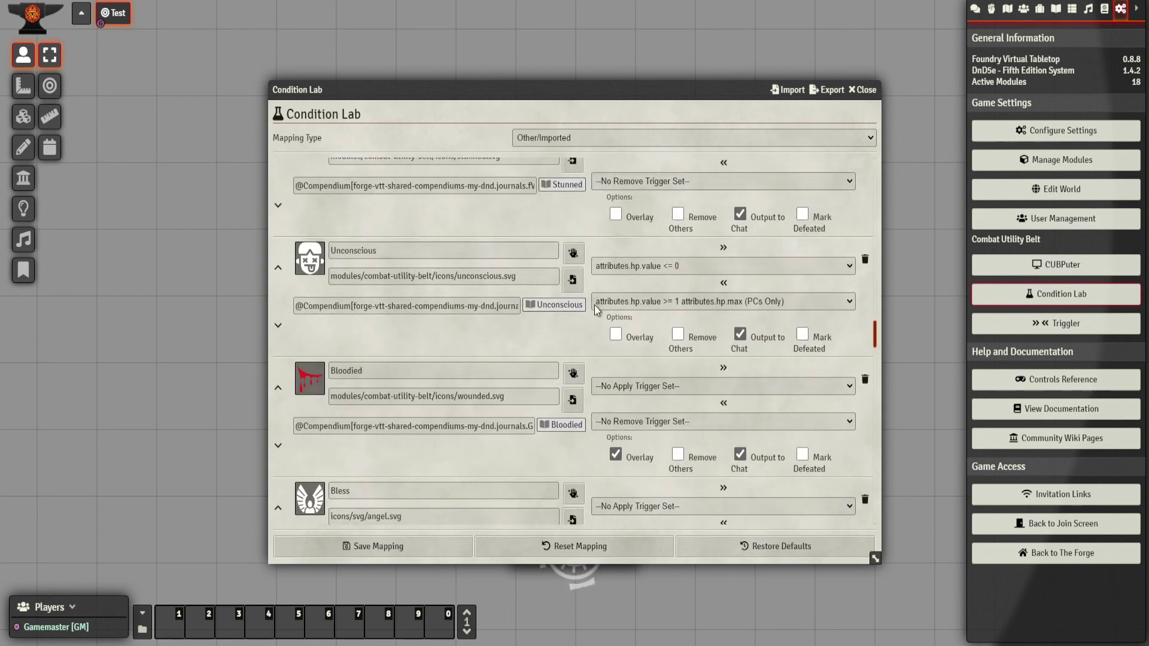
pyautogui.click(624, 302)
pyautogui.click(684, 449)
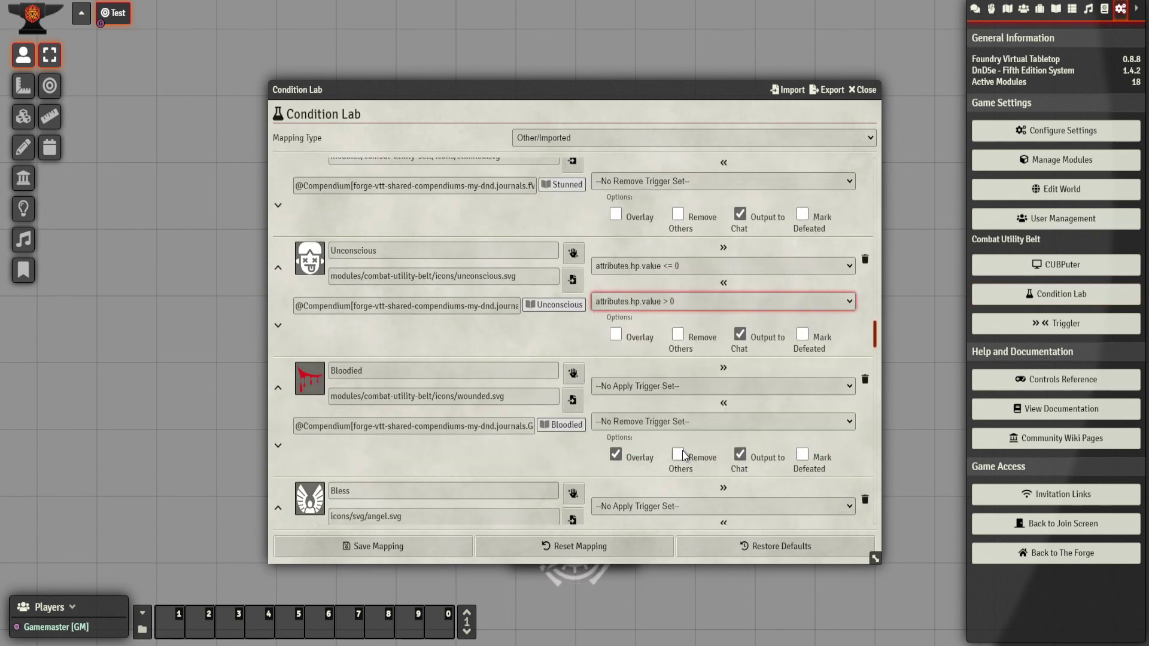
pyautogui.click(408, 553)
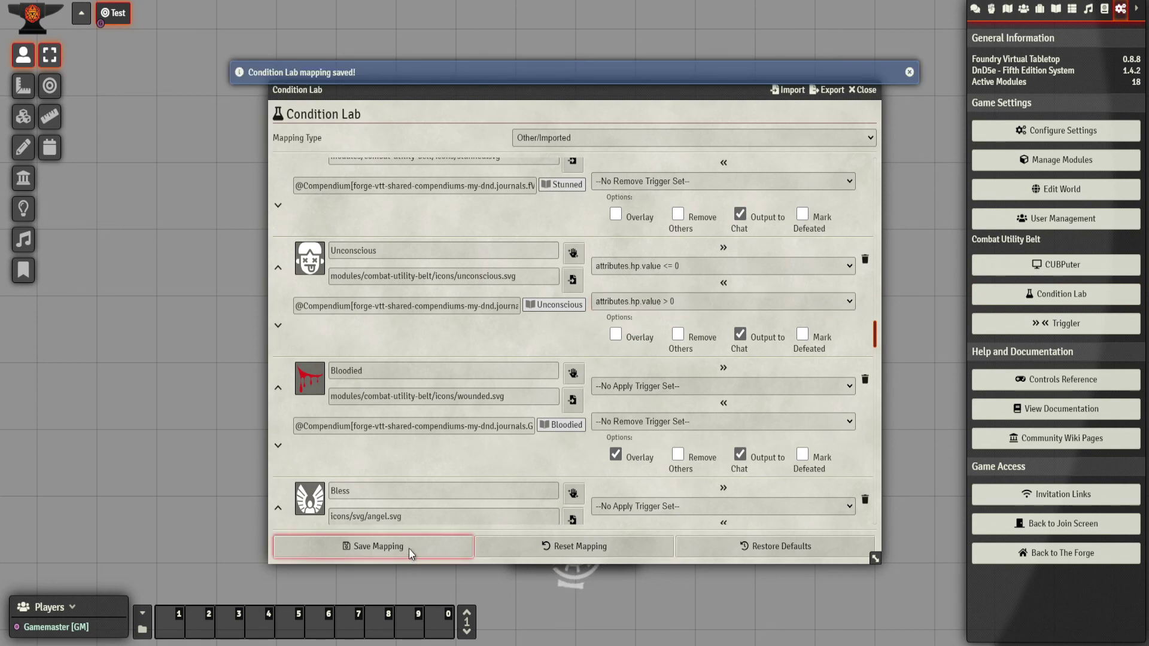
pyautogui.click(865, 90)
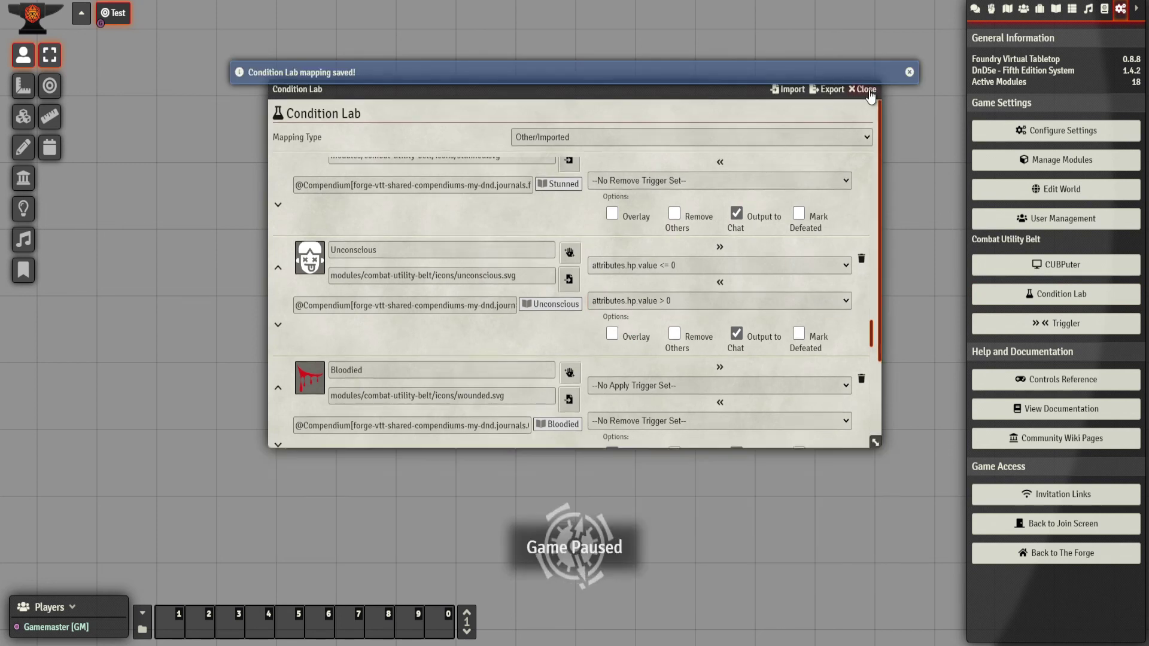
# Test the Unconscious triggers with the chat log open by reducing the Janbey token's hit points by 1 and raising them above 0 again
pyautogui.click(975, 9)
pyautogui.rightClick(383, 208)
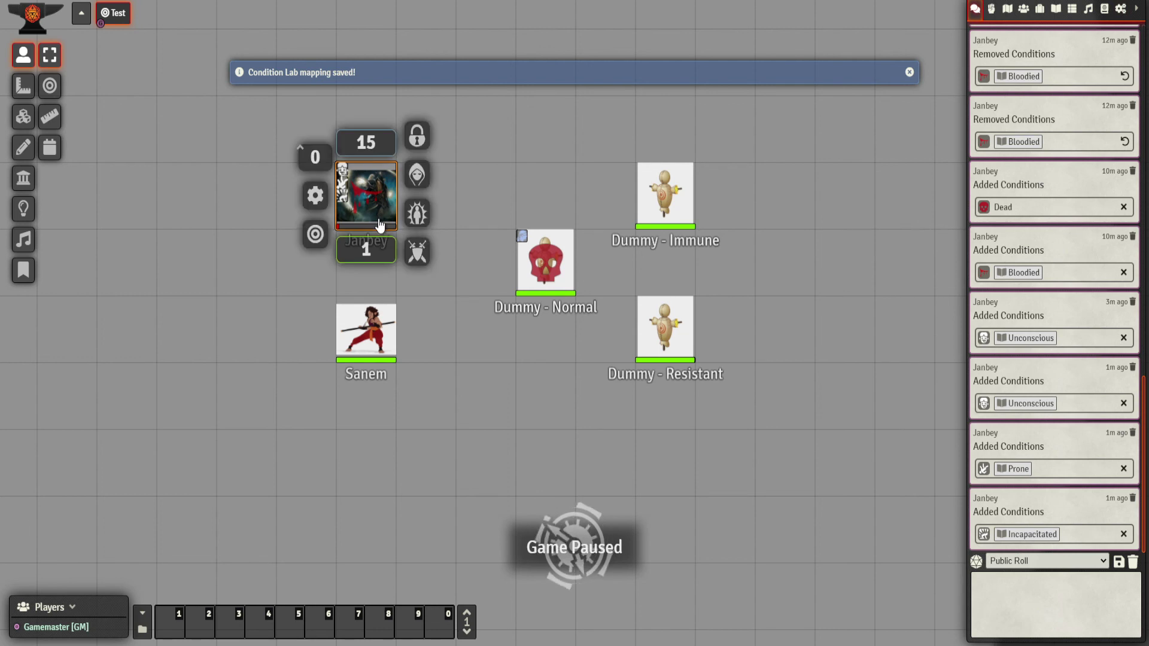
pyautogui.write('-1')
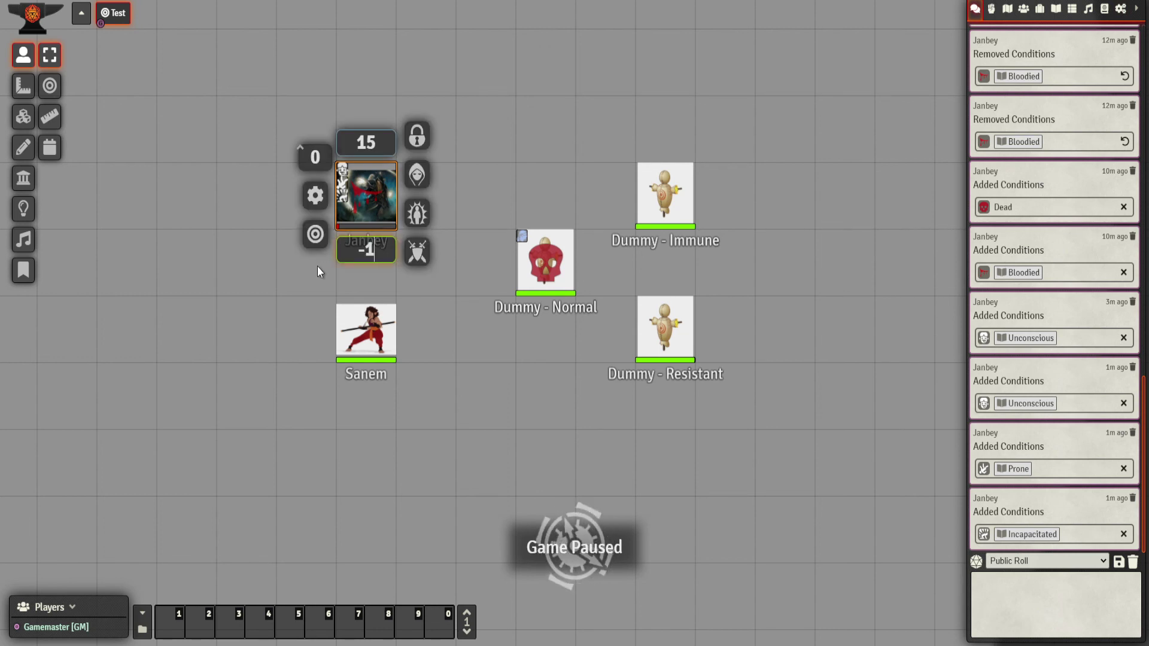
pyautogui.press('Return')
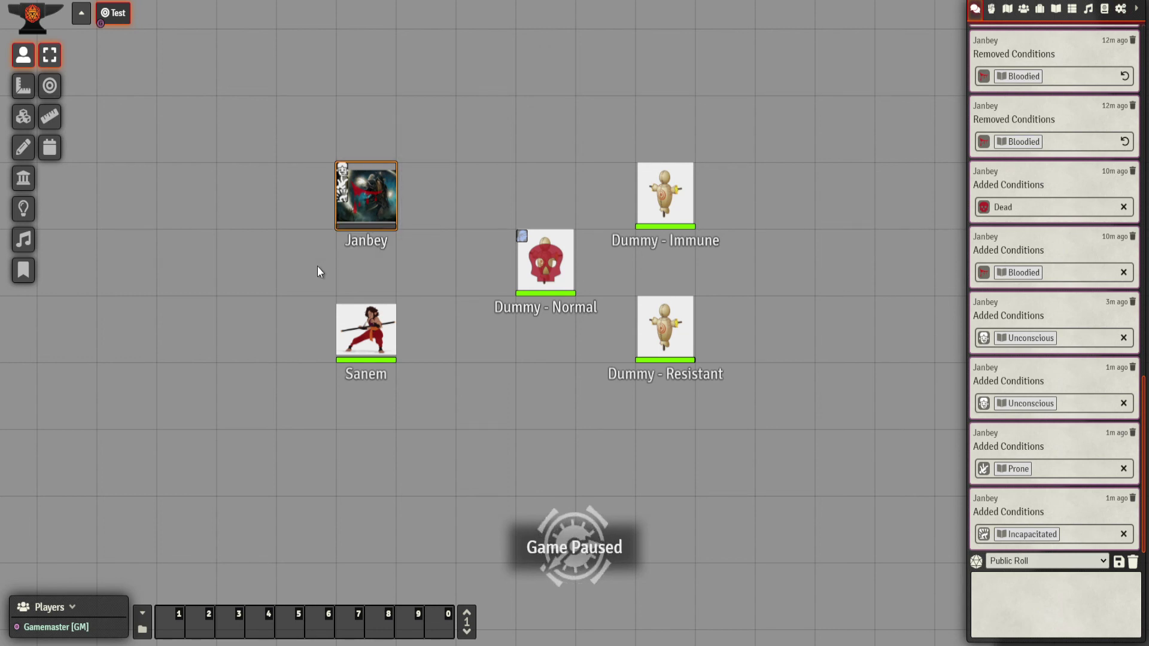
pyautogui.rightClick(368, 199)
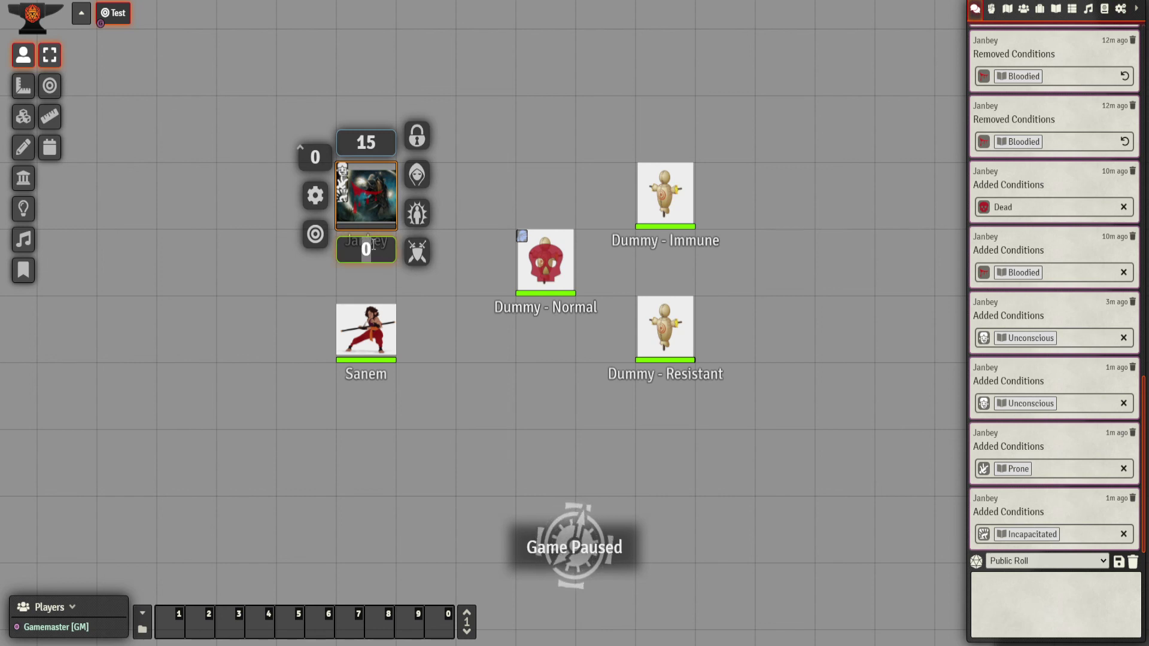
pyautogui.write('-1')
pyautogui.press('Return')
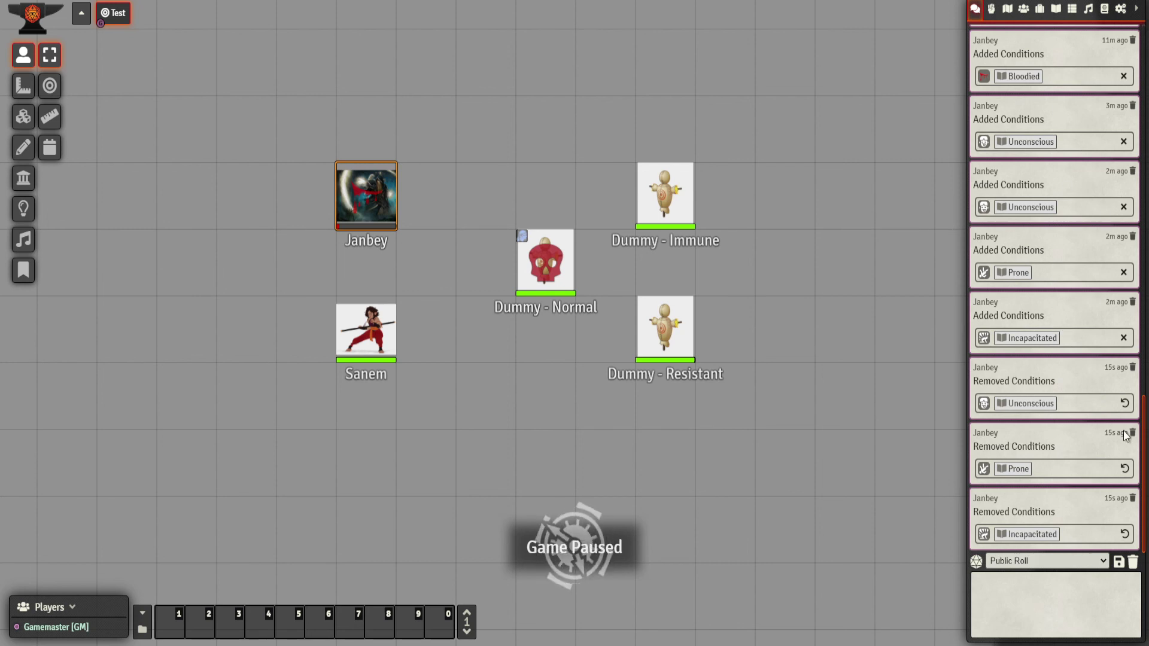
pyautogui.click(1119, 8)
pyautogui.click(1022, 302)
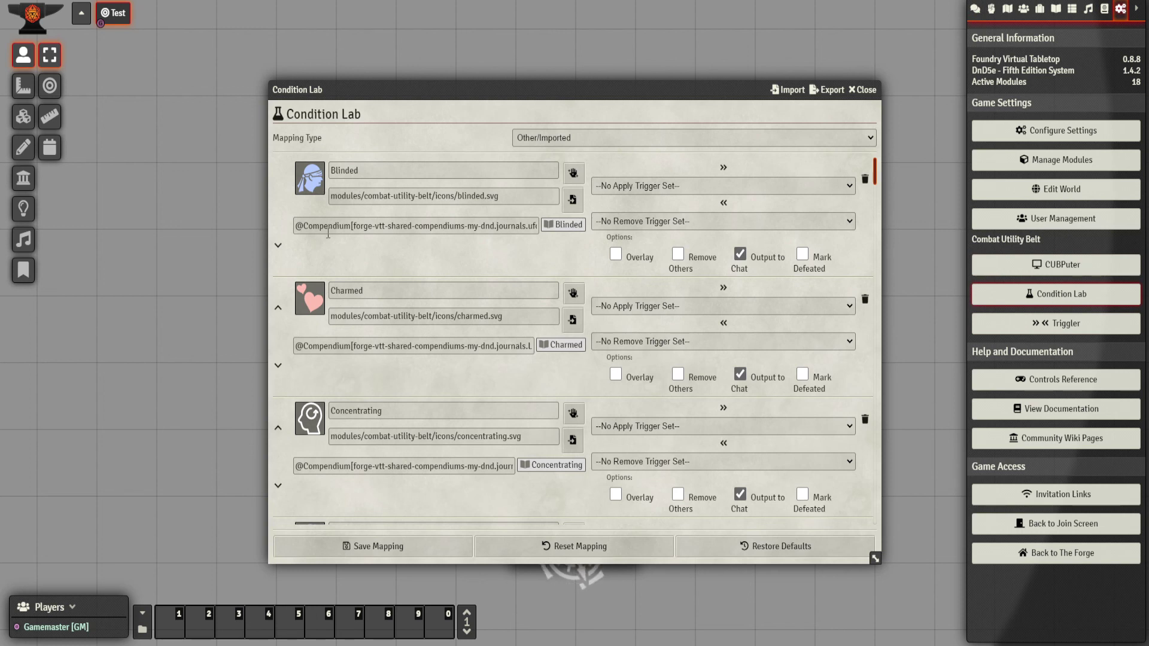
pyautogui.click(975, 9)
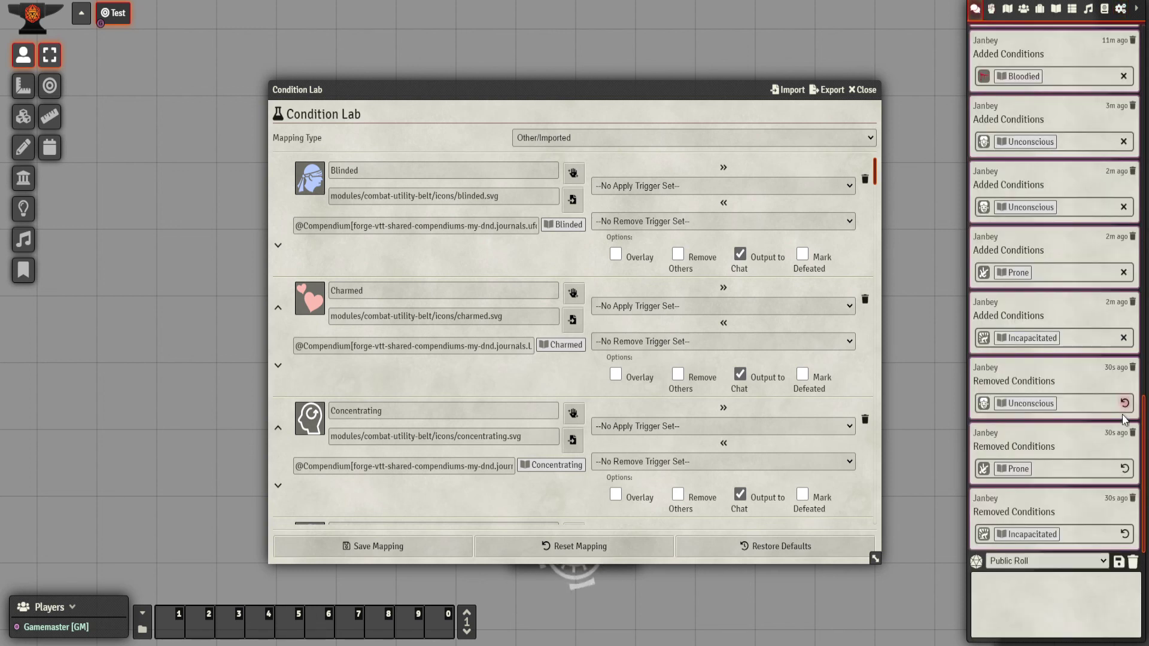
pyautogui.click(864, 90)
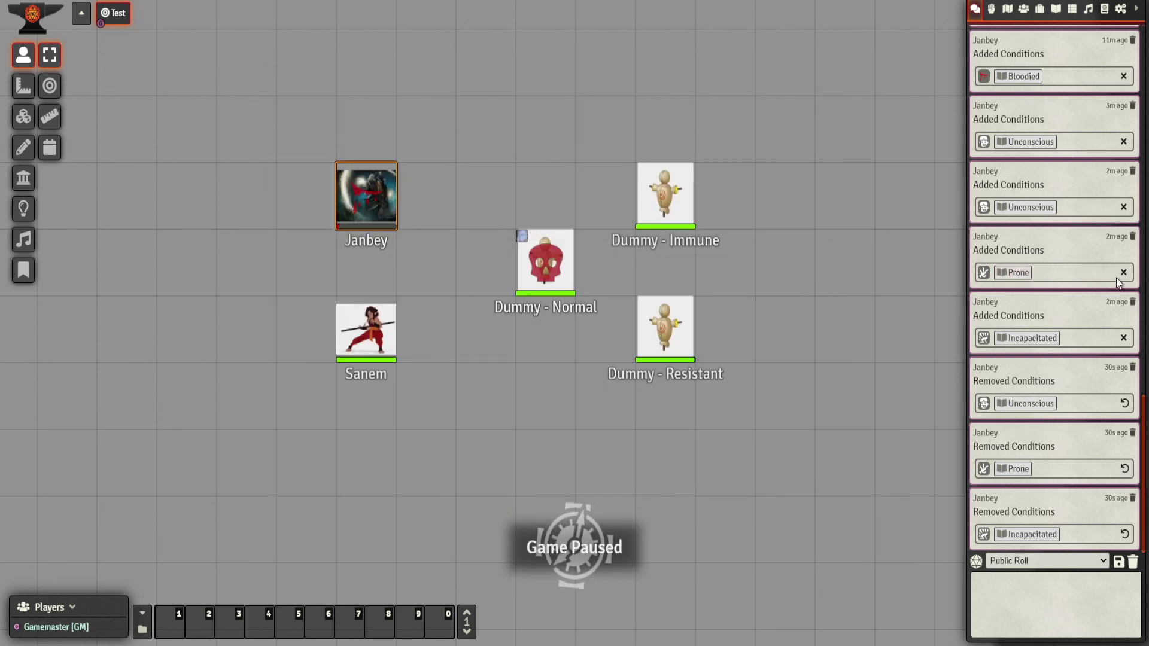
# Restore Janbey's Incapacitated condition from its removal message in the chat log, and remove it again from the new message
pyautogui.click(1125, 534)
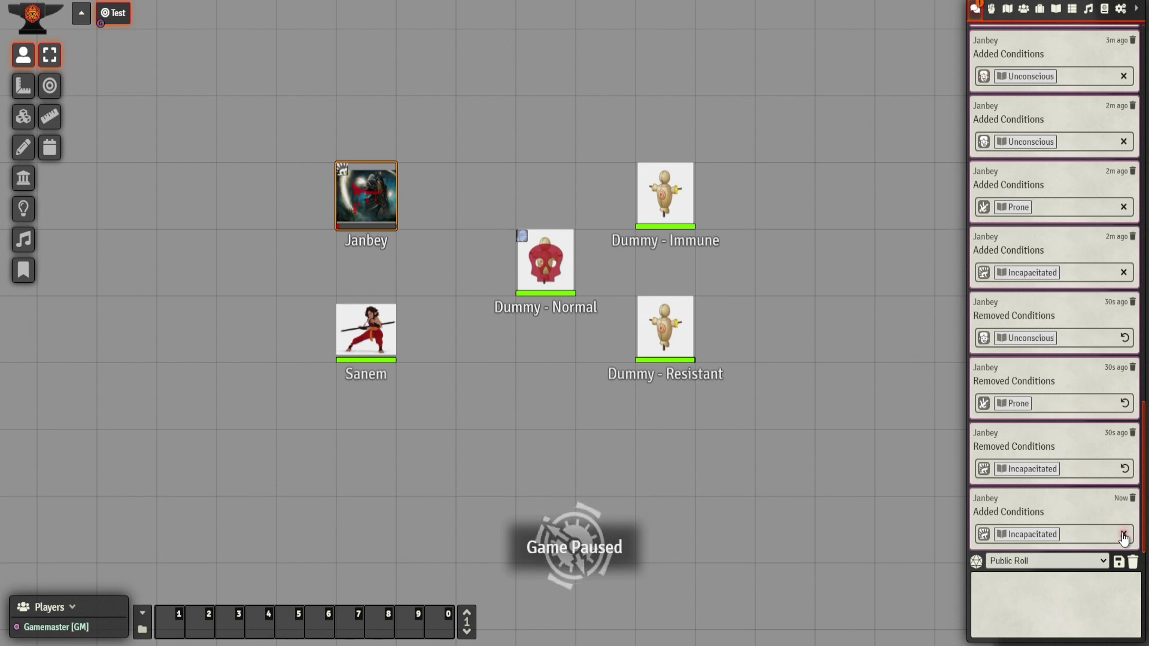
pyautogui.click(1123, 534)
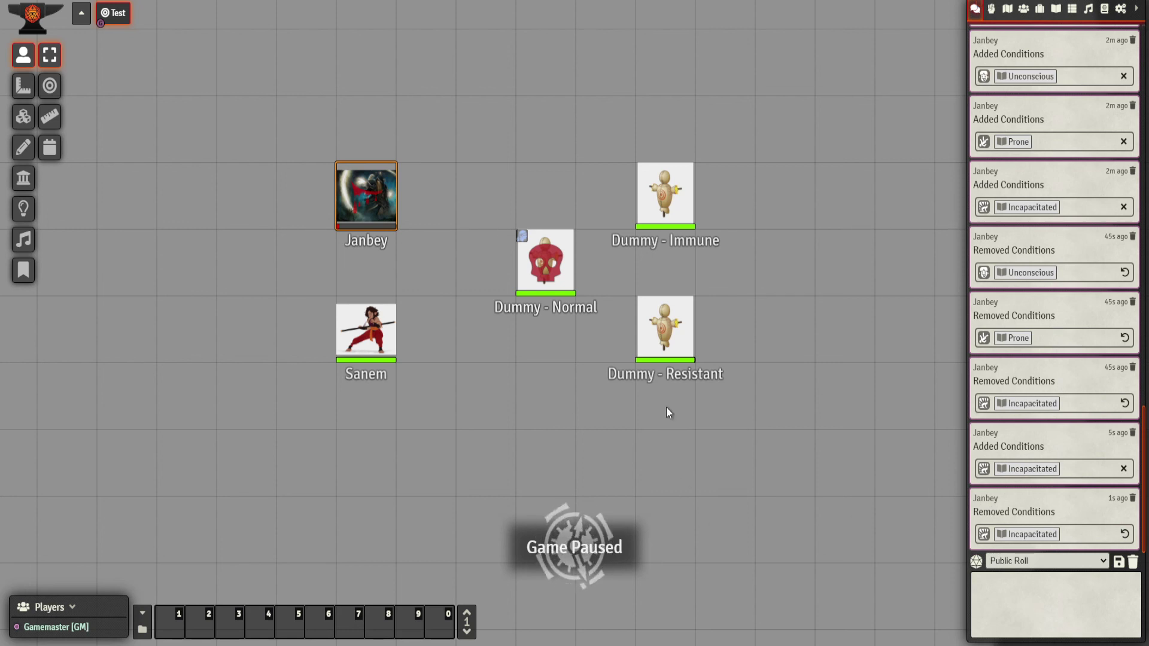
# Review the condition list in the Condition Lab, including the triggers and options set for Unconscious and Bloodied, and close the window
pyautogui.click(1120, 9)
pyautogui.click(1043, 288)
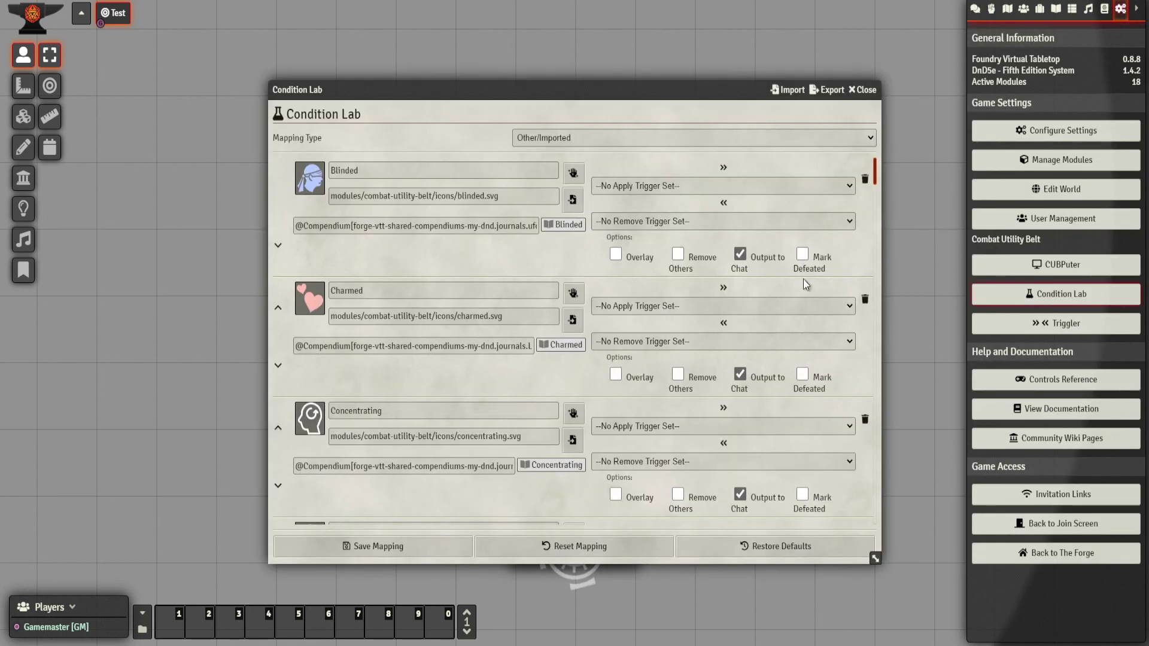
pyautogui.scroll(-19, 516, 324)
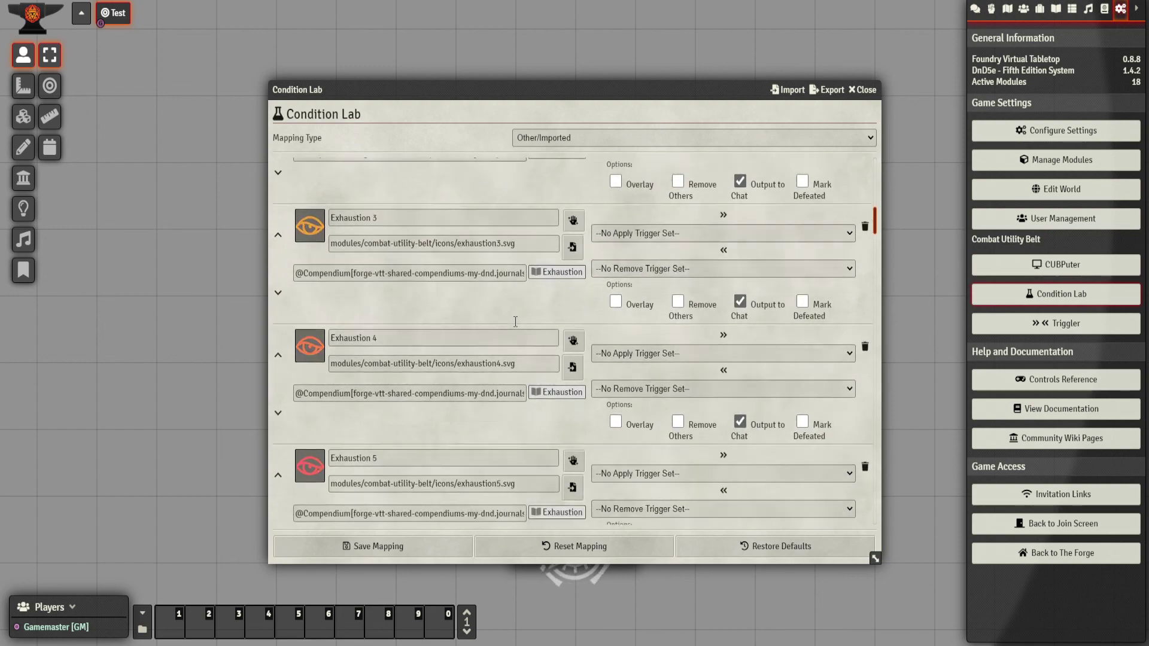
pyautogui.scroll(-20, 515, 322)
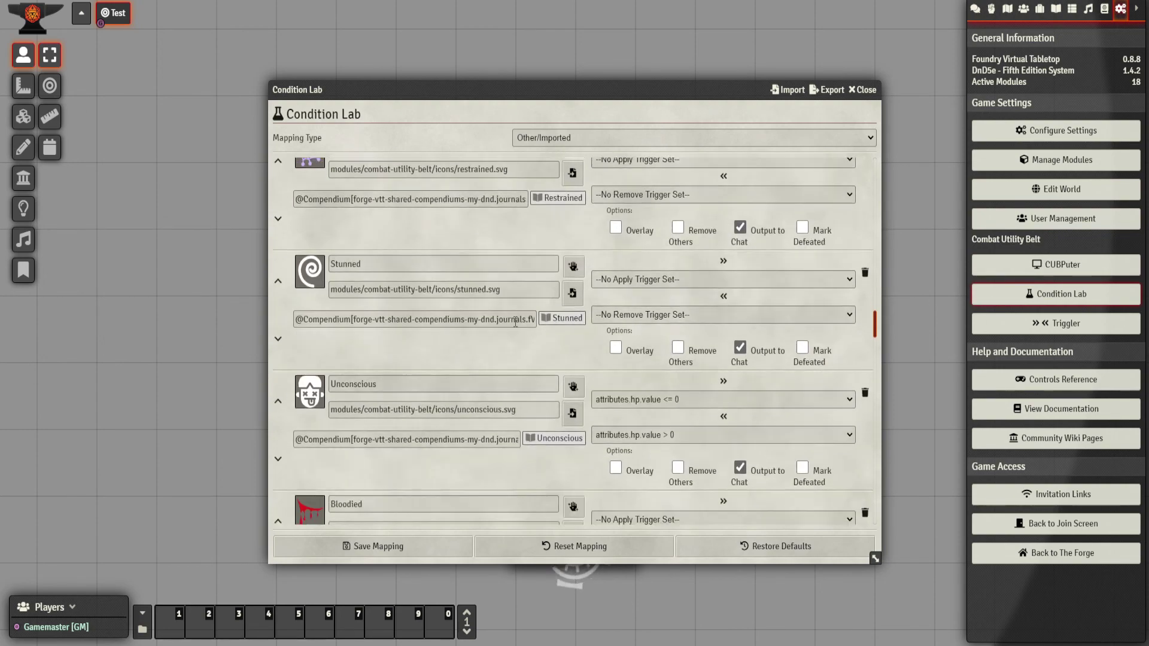
pyautogui.scroll(-3, 515, 321)
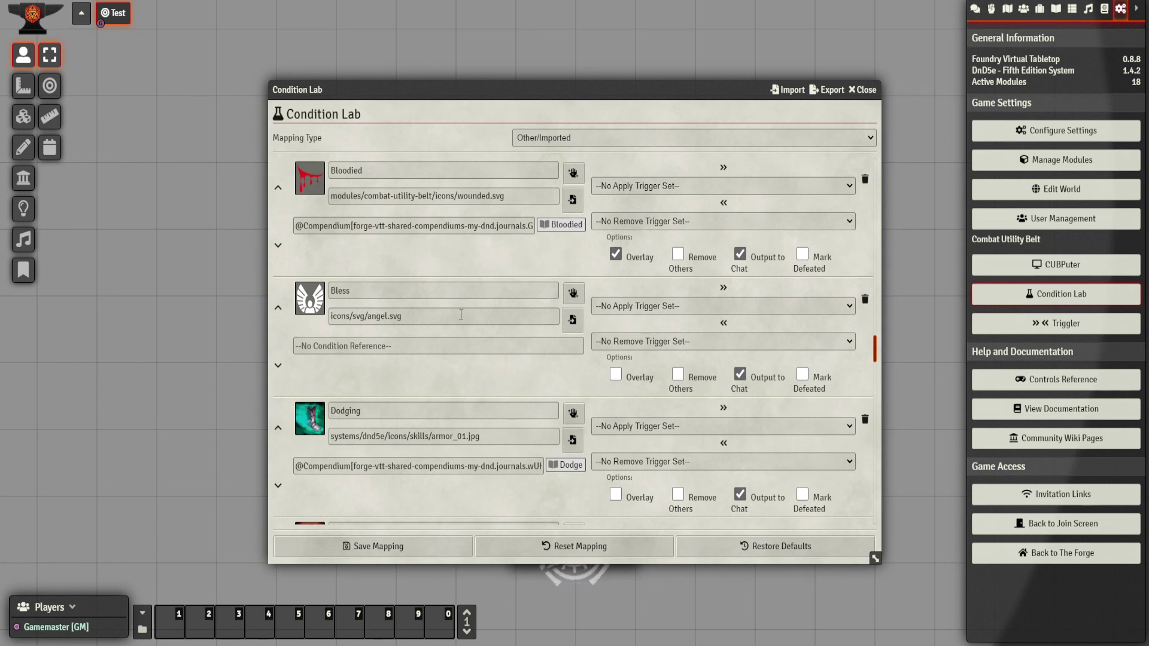
pyautogui.scroll(-10, 488, 353)
pyautogui.scroll(1, 470, 318)
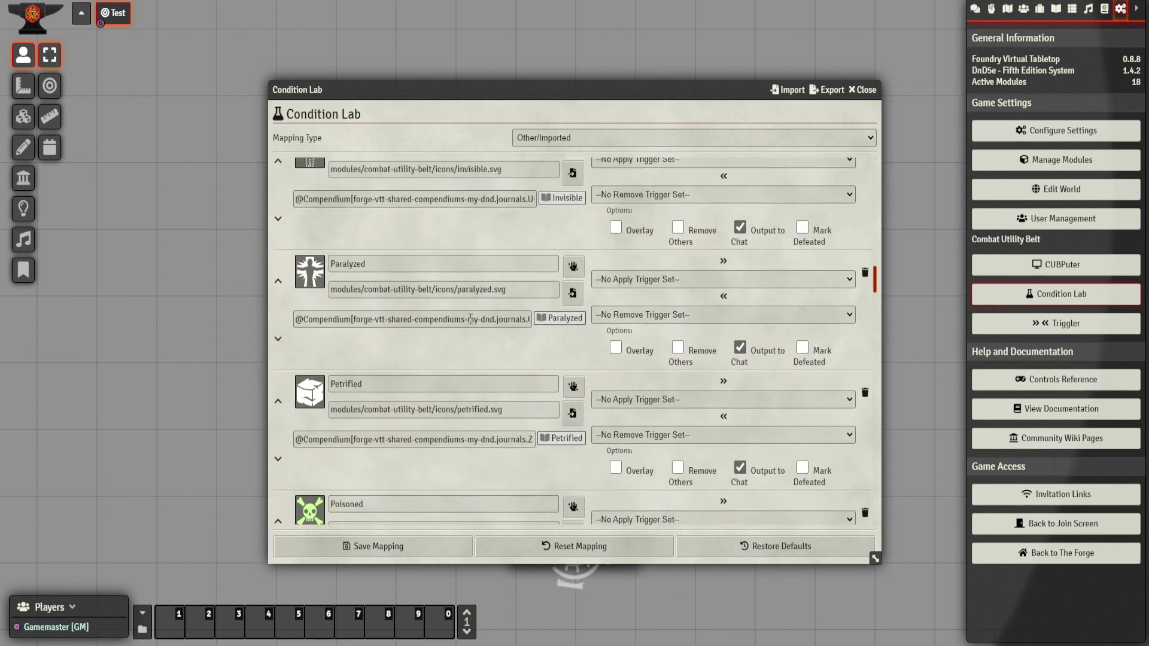
pyautogui.scroll(5, 468, 316)
pyautogui.scroll(6, 451, 247)
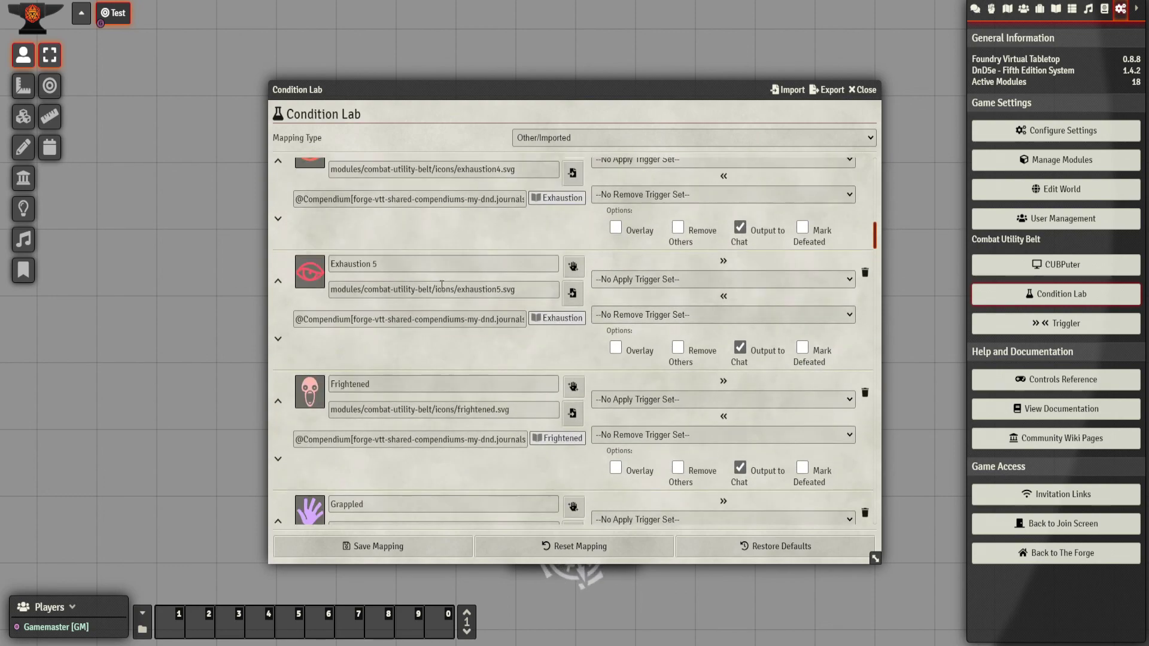
pyautogui.scroll(10, 446, 328)
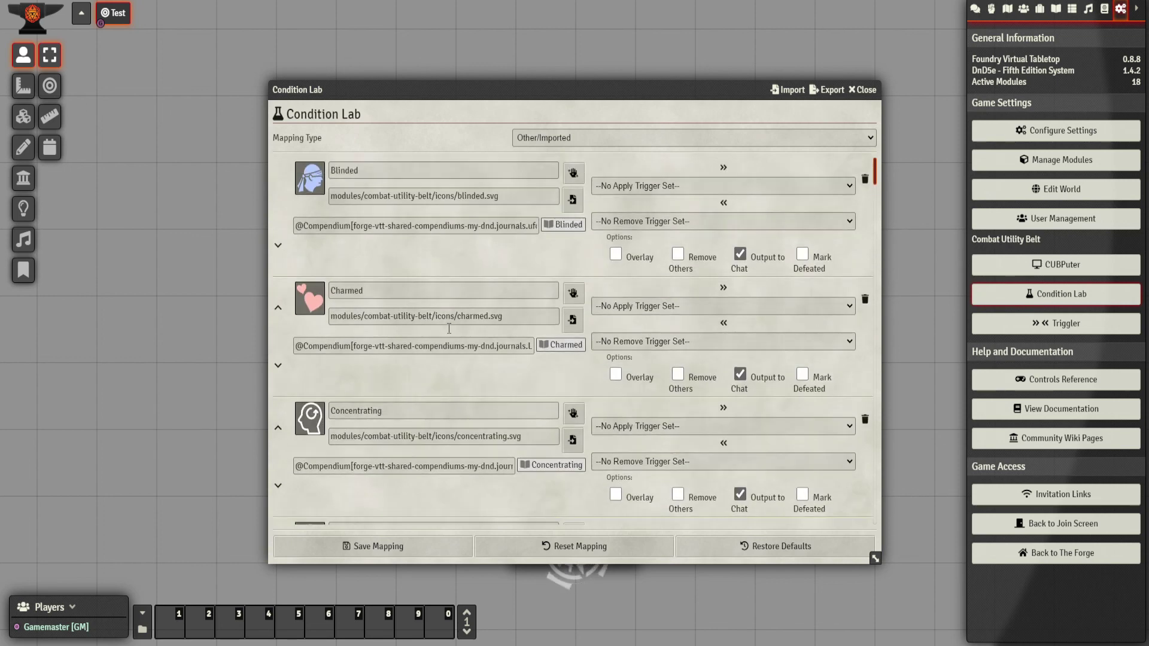
pyautogui.click(871, 90)
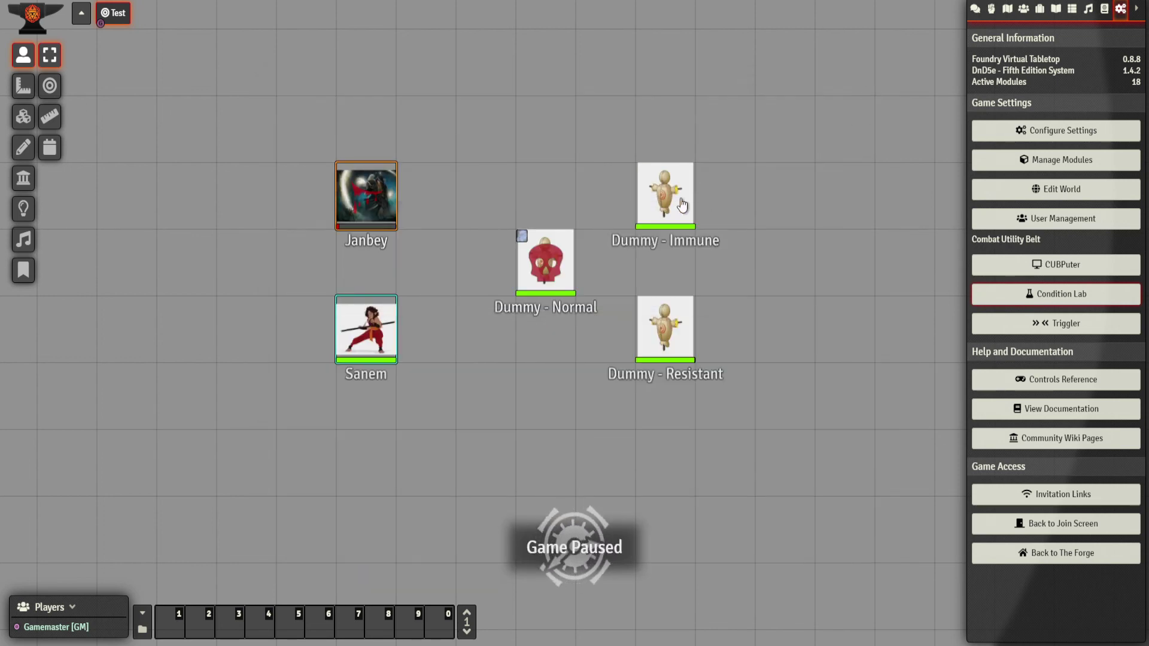